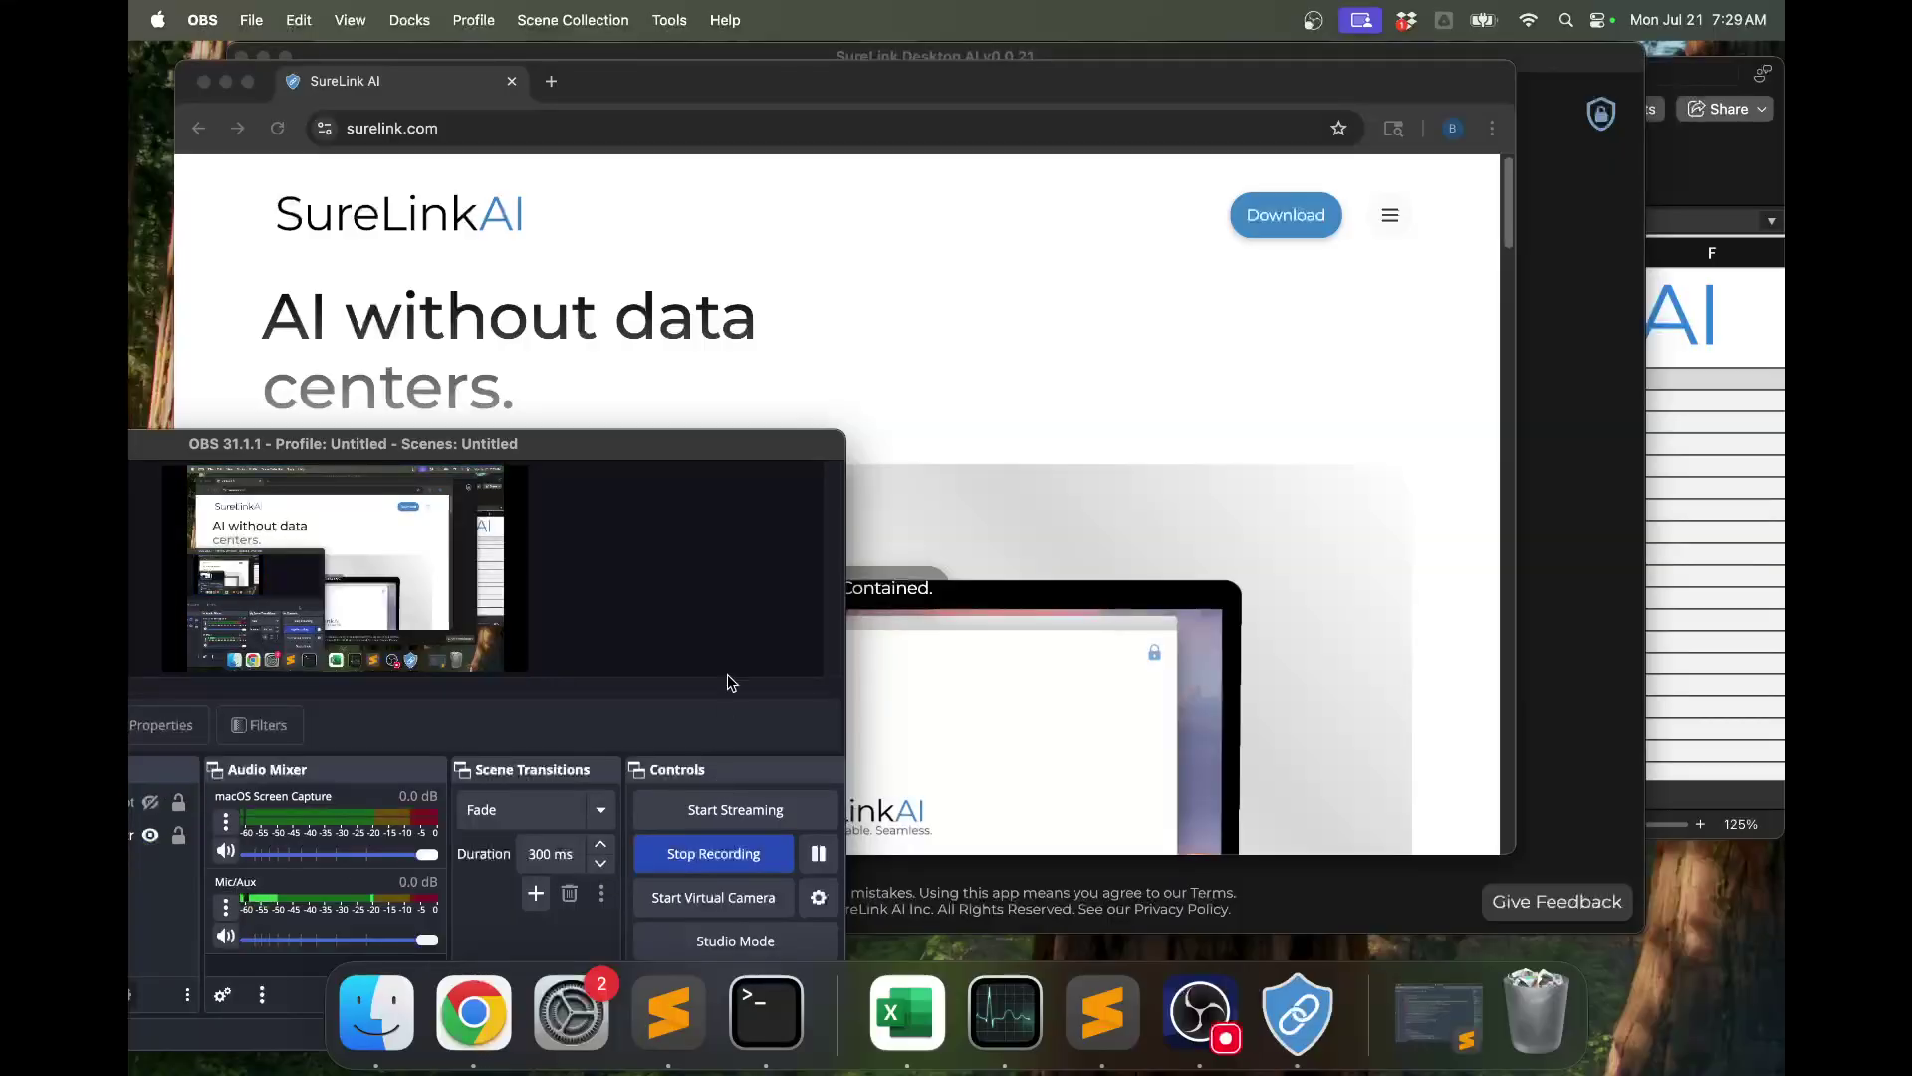
Unlock the SureLink early-access download page with the password, then close Chrome for the desktop app.
{"action": "left_click", "coordinate": [1002, 521]}
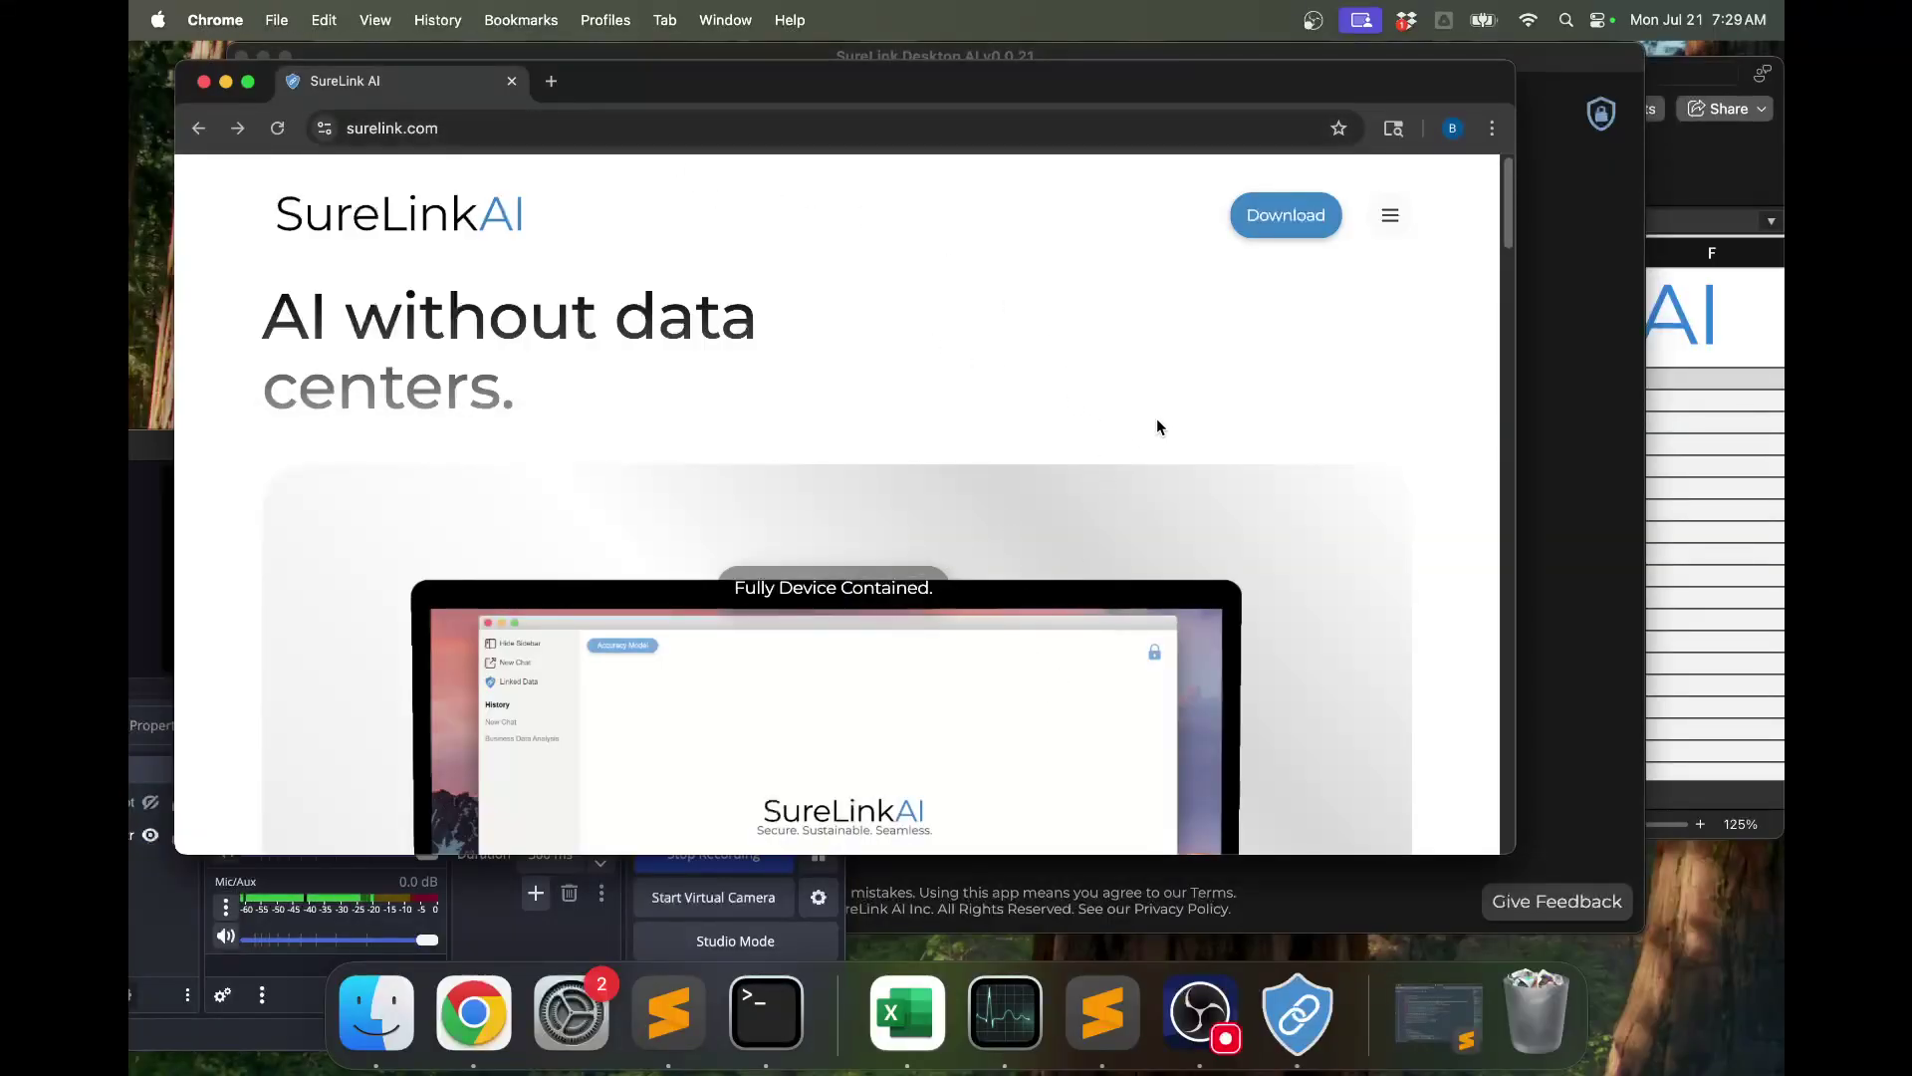
{"action": "left_click", "coordinate": [1295, 215]}
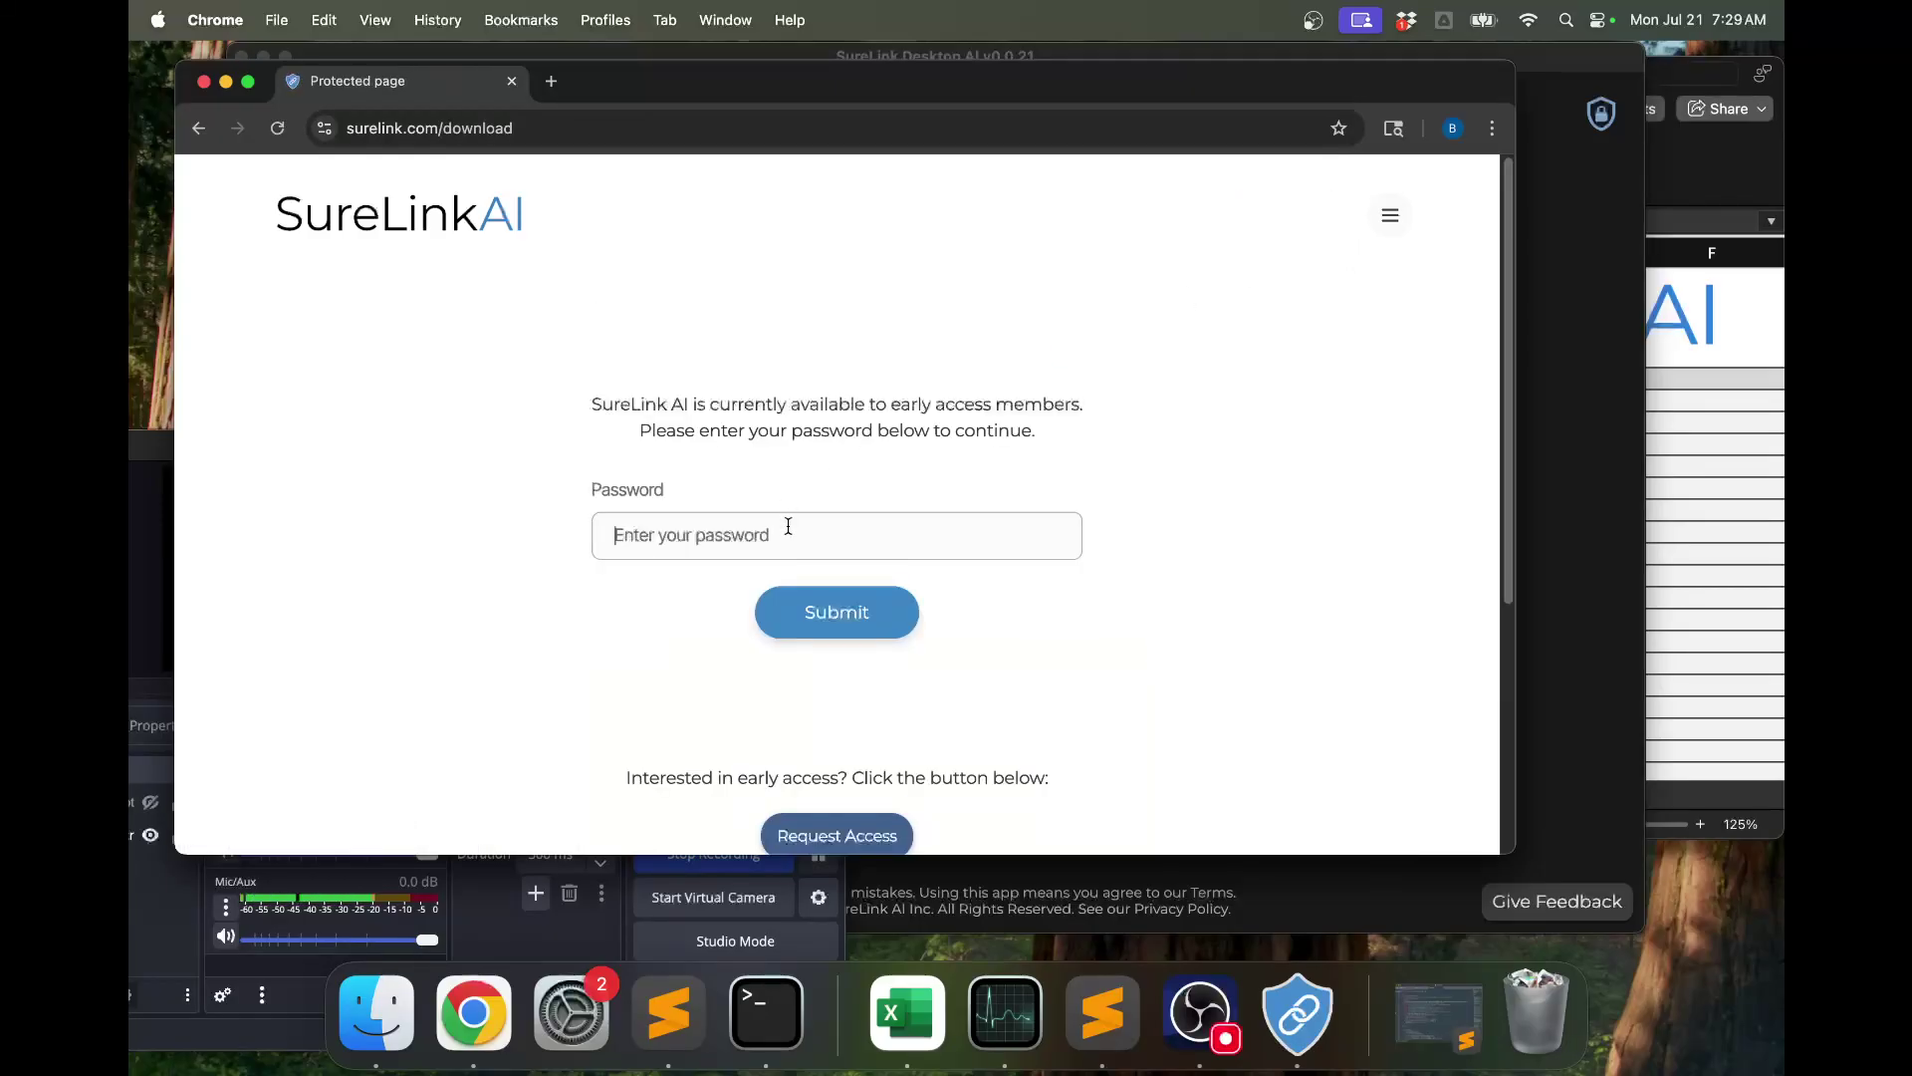
{"action": "type", "text": "s"}
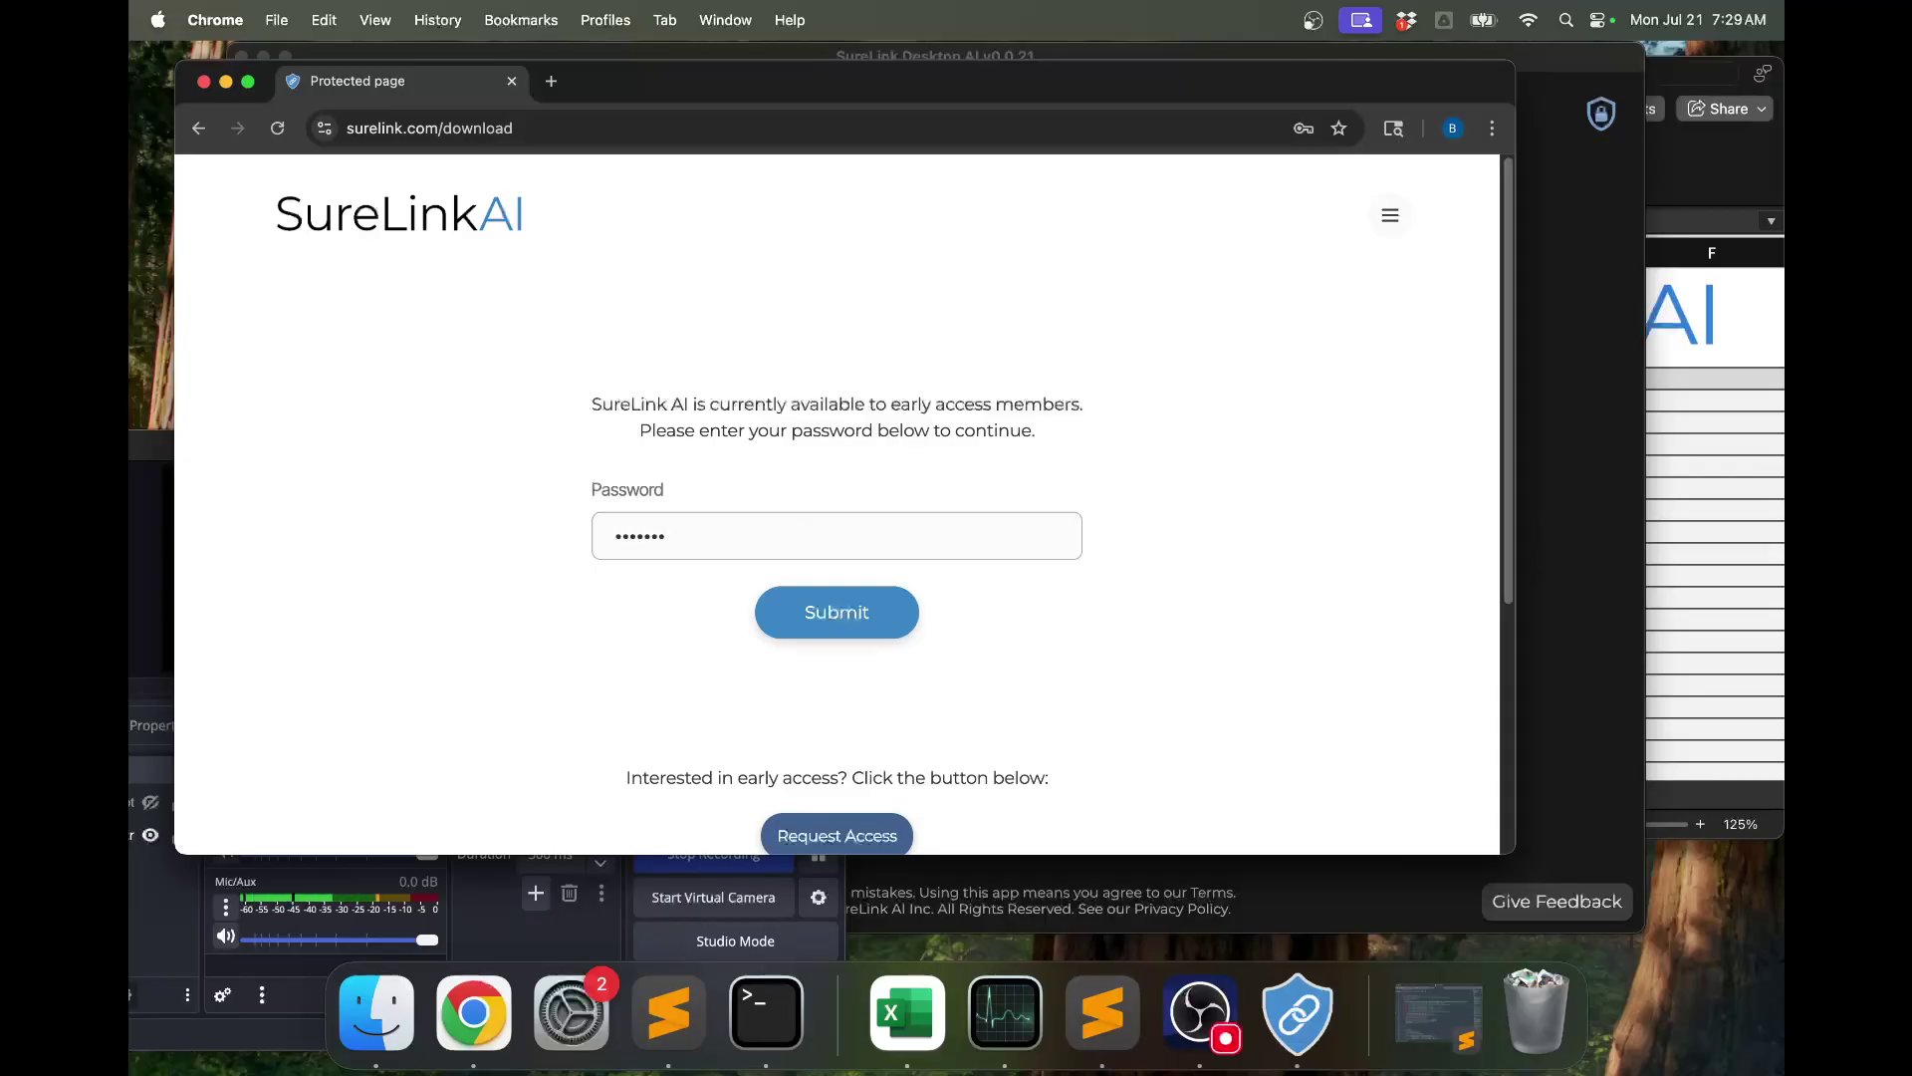
{"action": "left_click", "coordinate": [866, 619]}
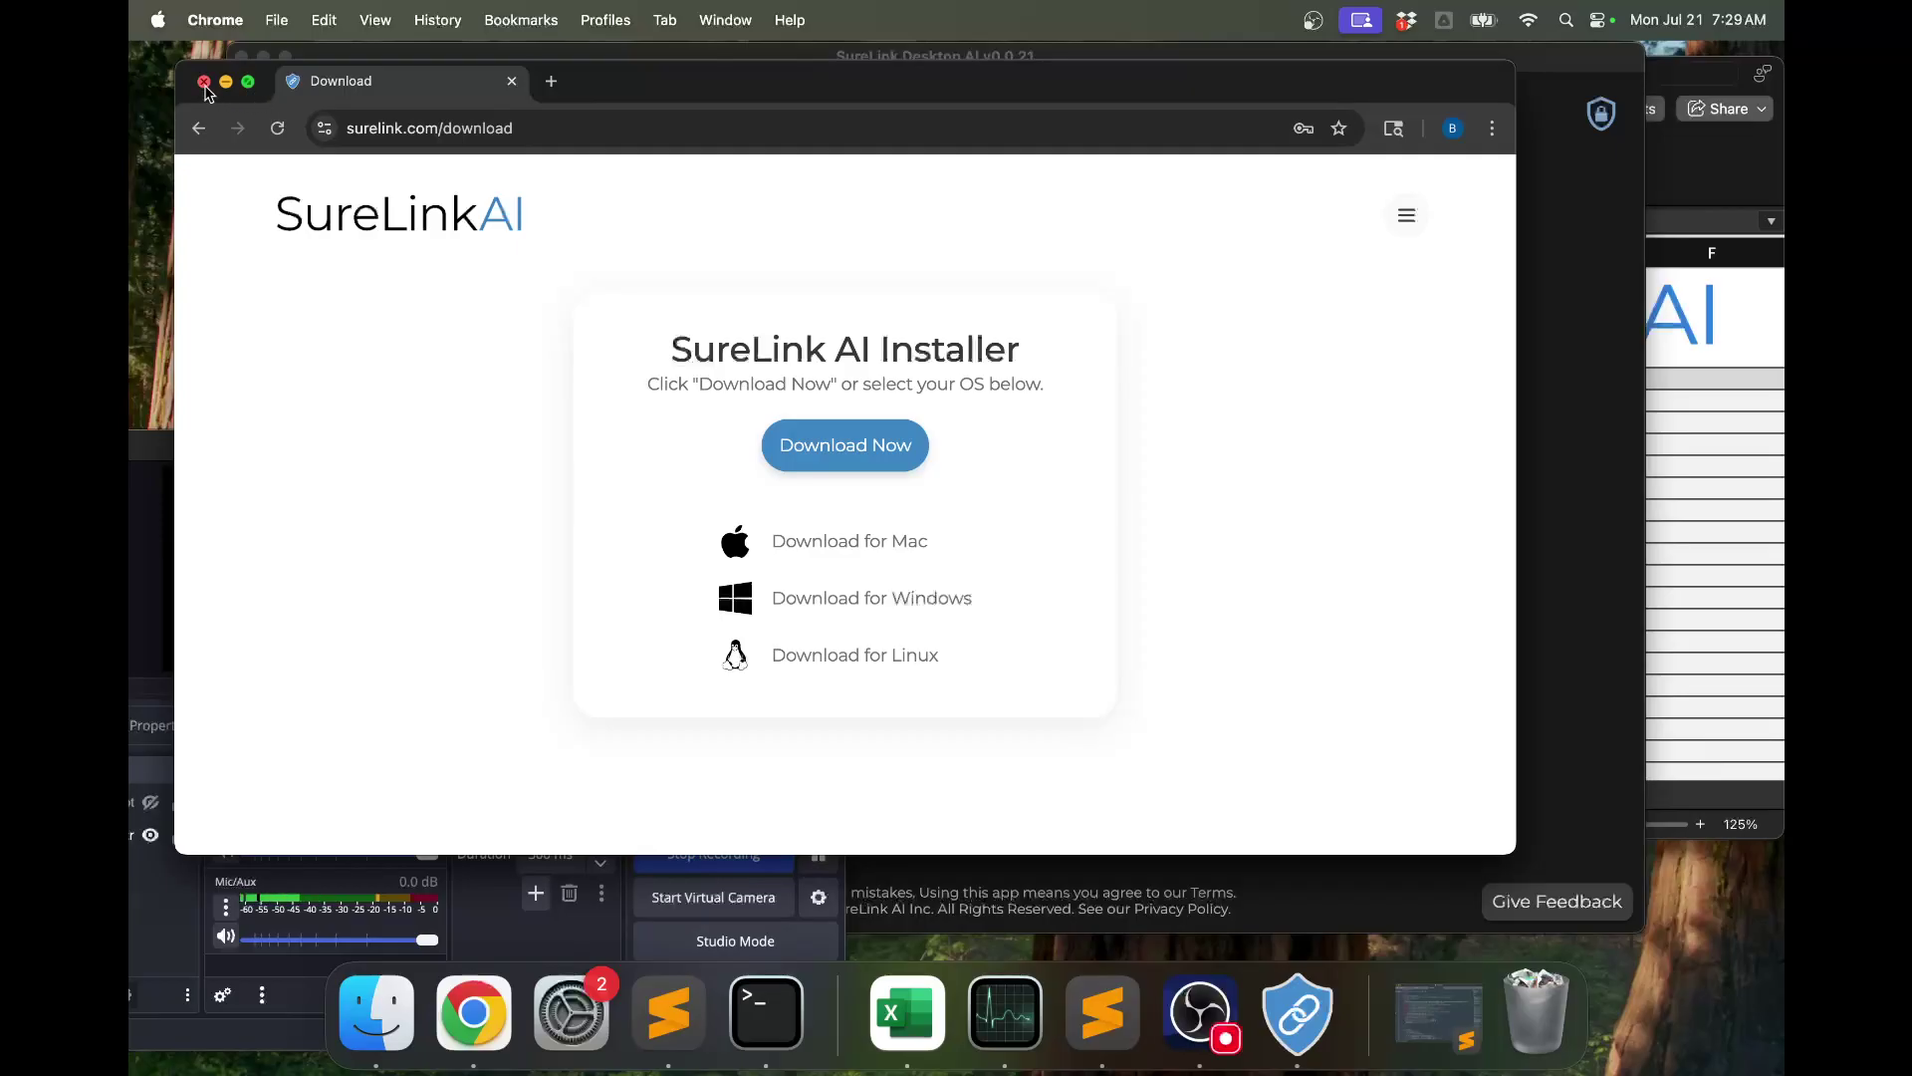
{"action": "left_click", "coordinate": [204, 82]}
{"action": "left_click", "coordinate": [482, 227]}
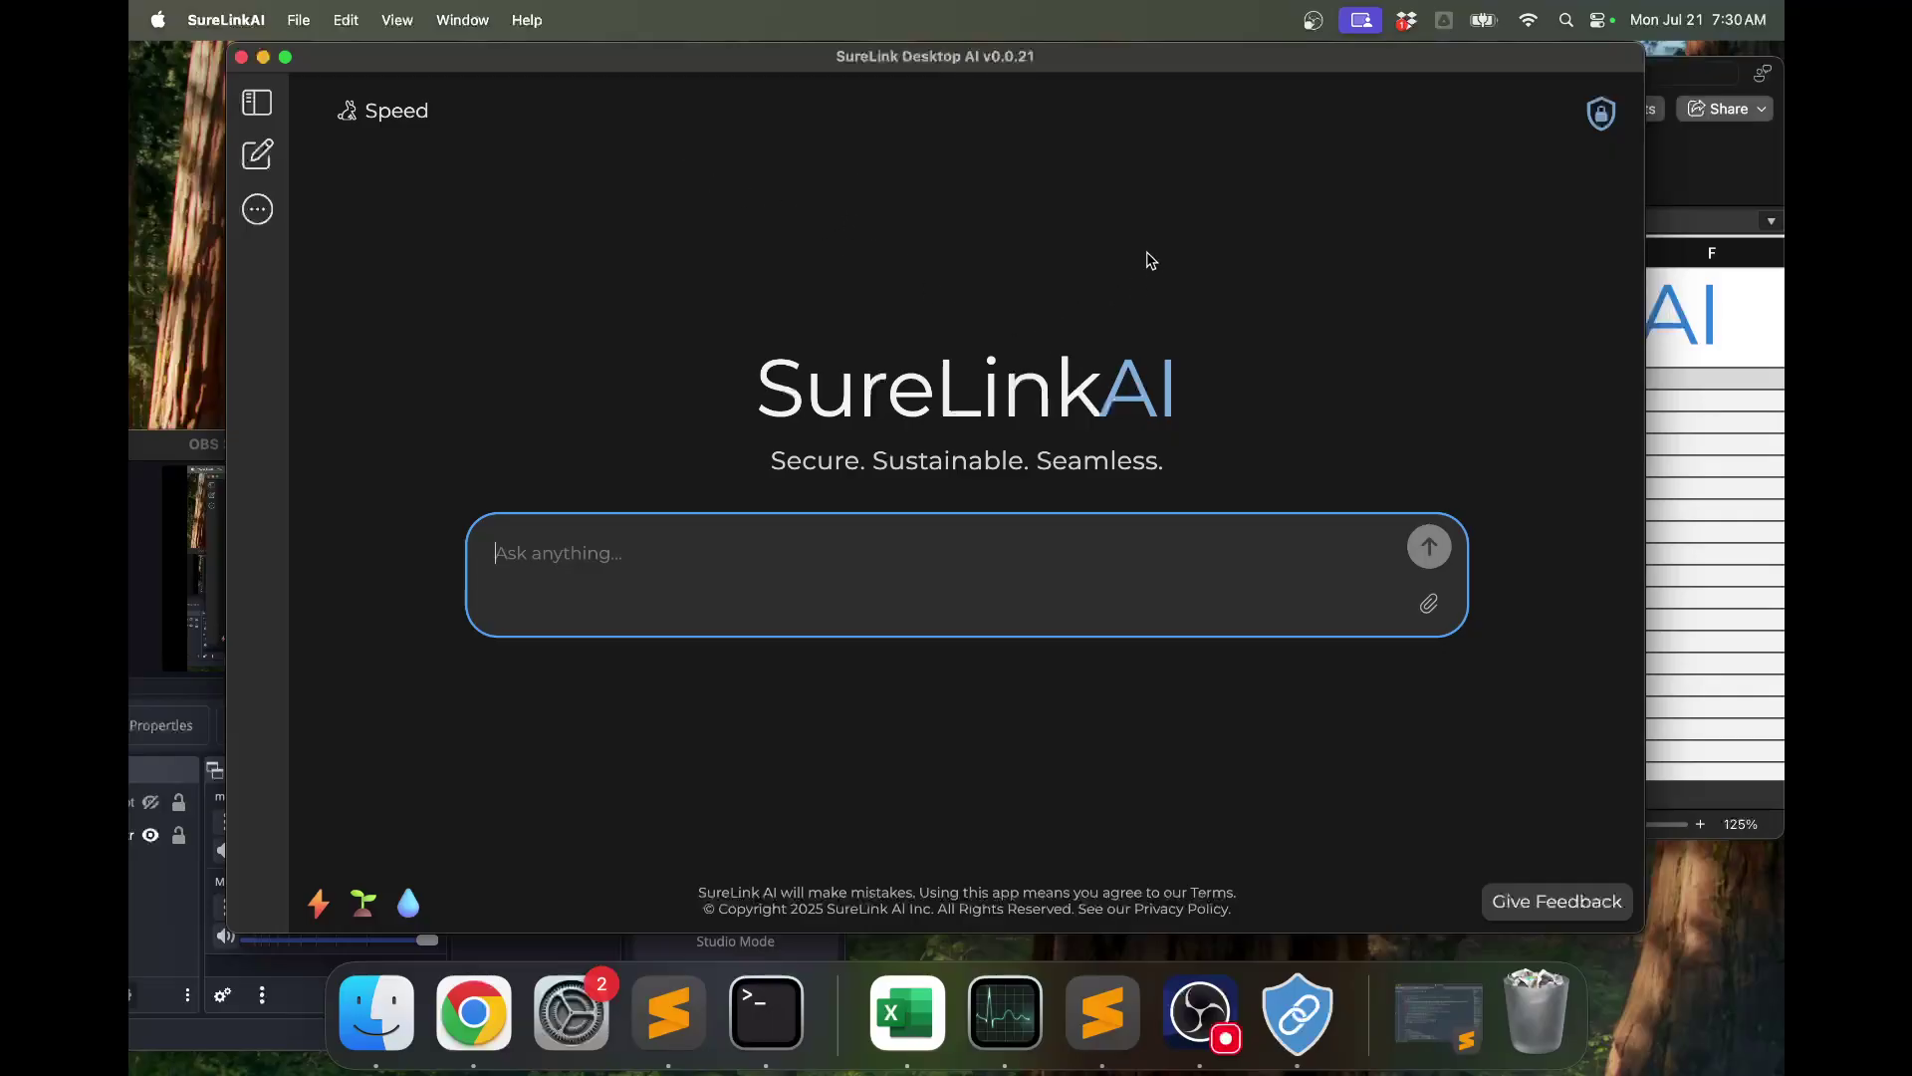
Check that Speed uses gemma3:4b and Accuracy gemma3:12b, then turn the Mac's Wi-Fi off.
{"action": "left_click", "coordinate": [367, 123]}
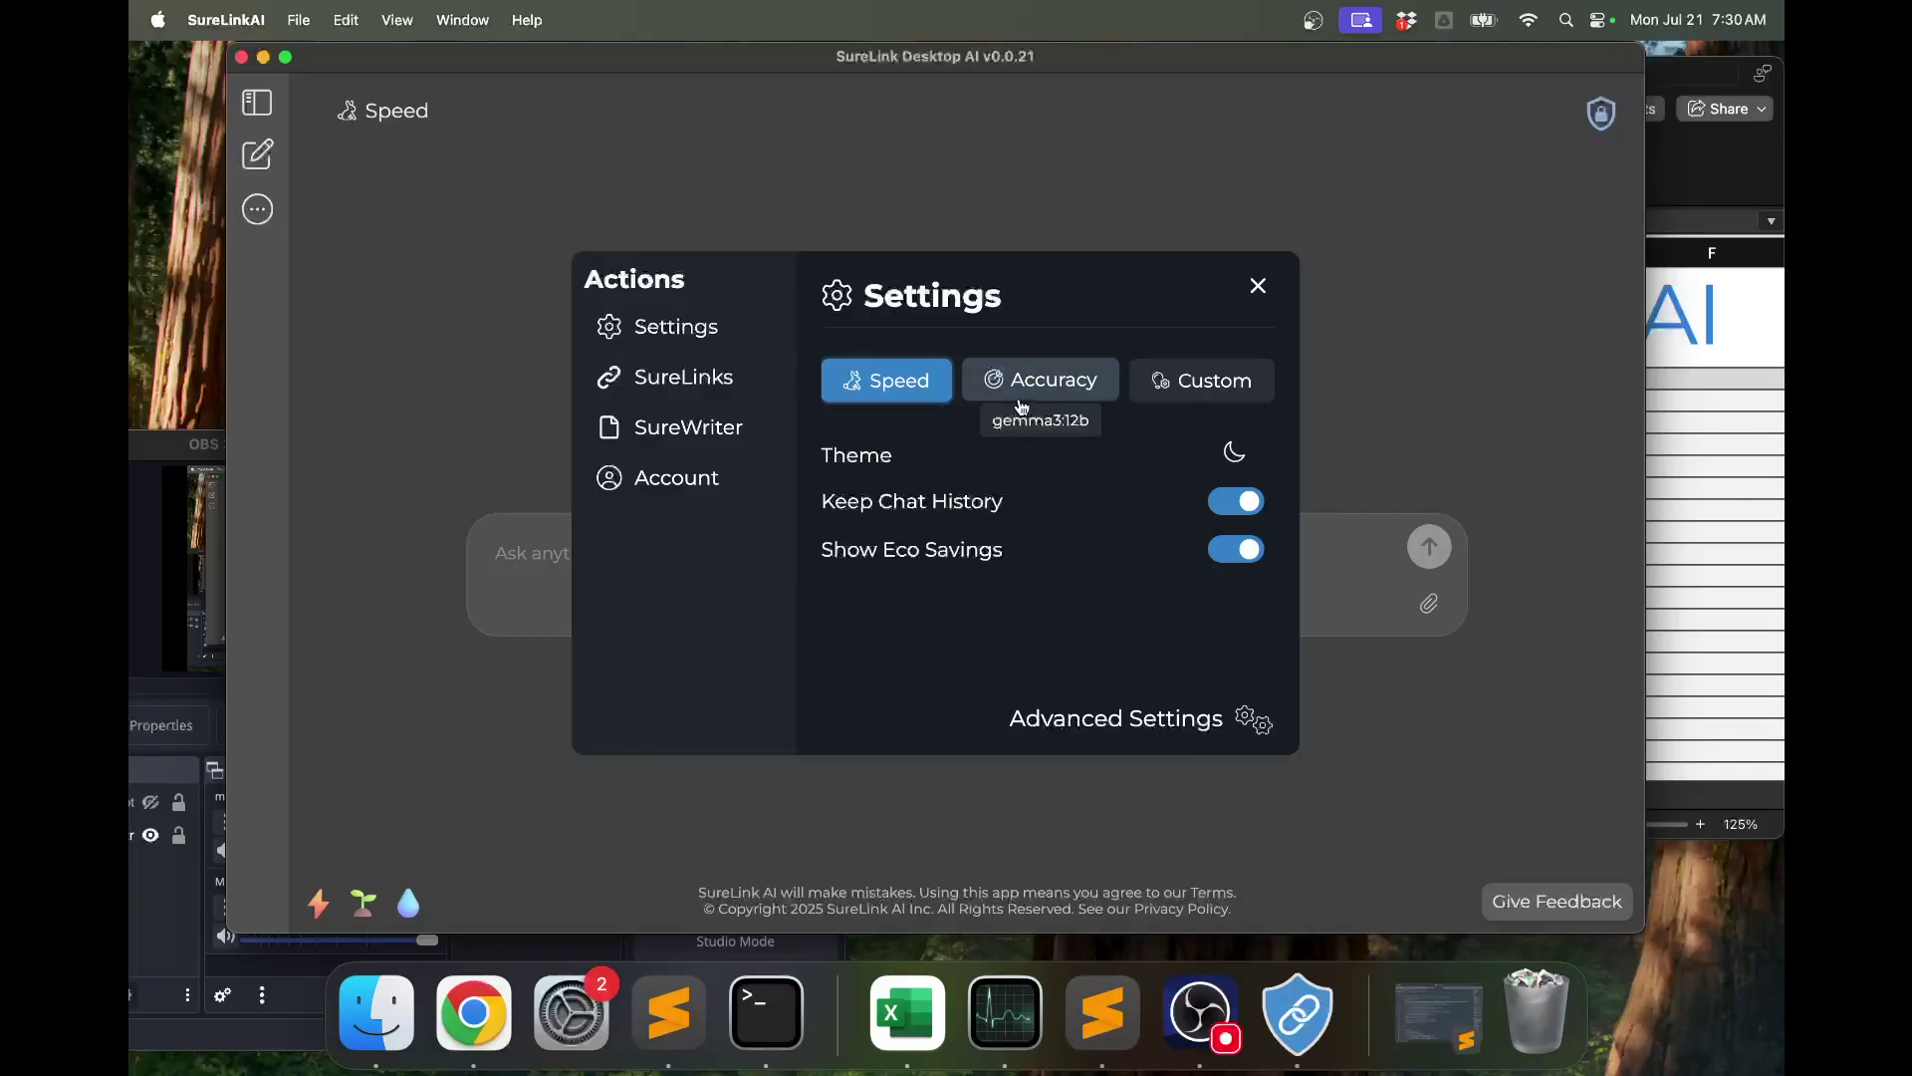
{"action": "left_click", "coordinate": [1260, 284]}
{"action": "left_click", "coordinate": [988, 536]}
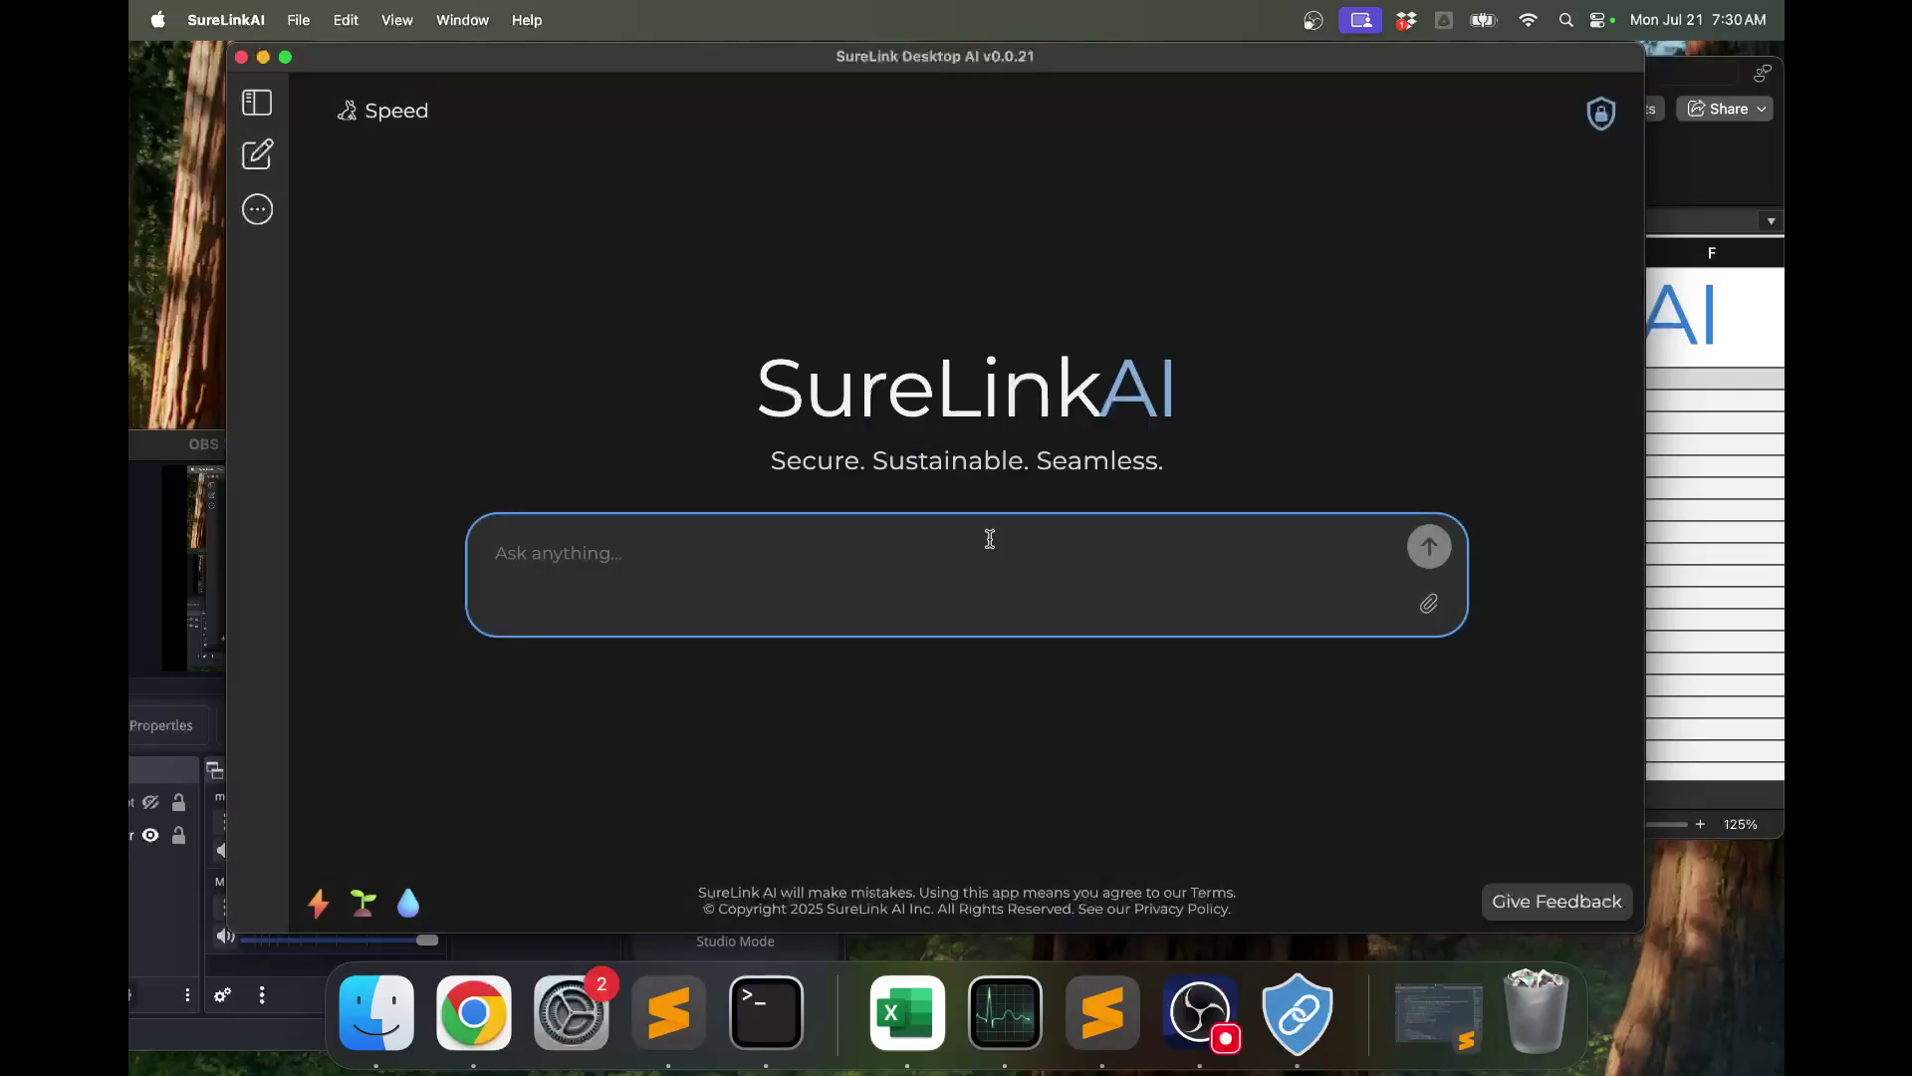
{"action": "left_click", "coordinate": [1531, 26]}
{"action": "left_click", "coordinate": [1513, 67]}
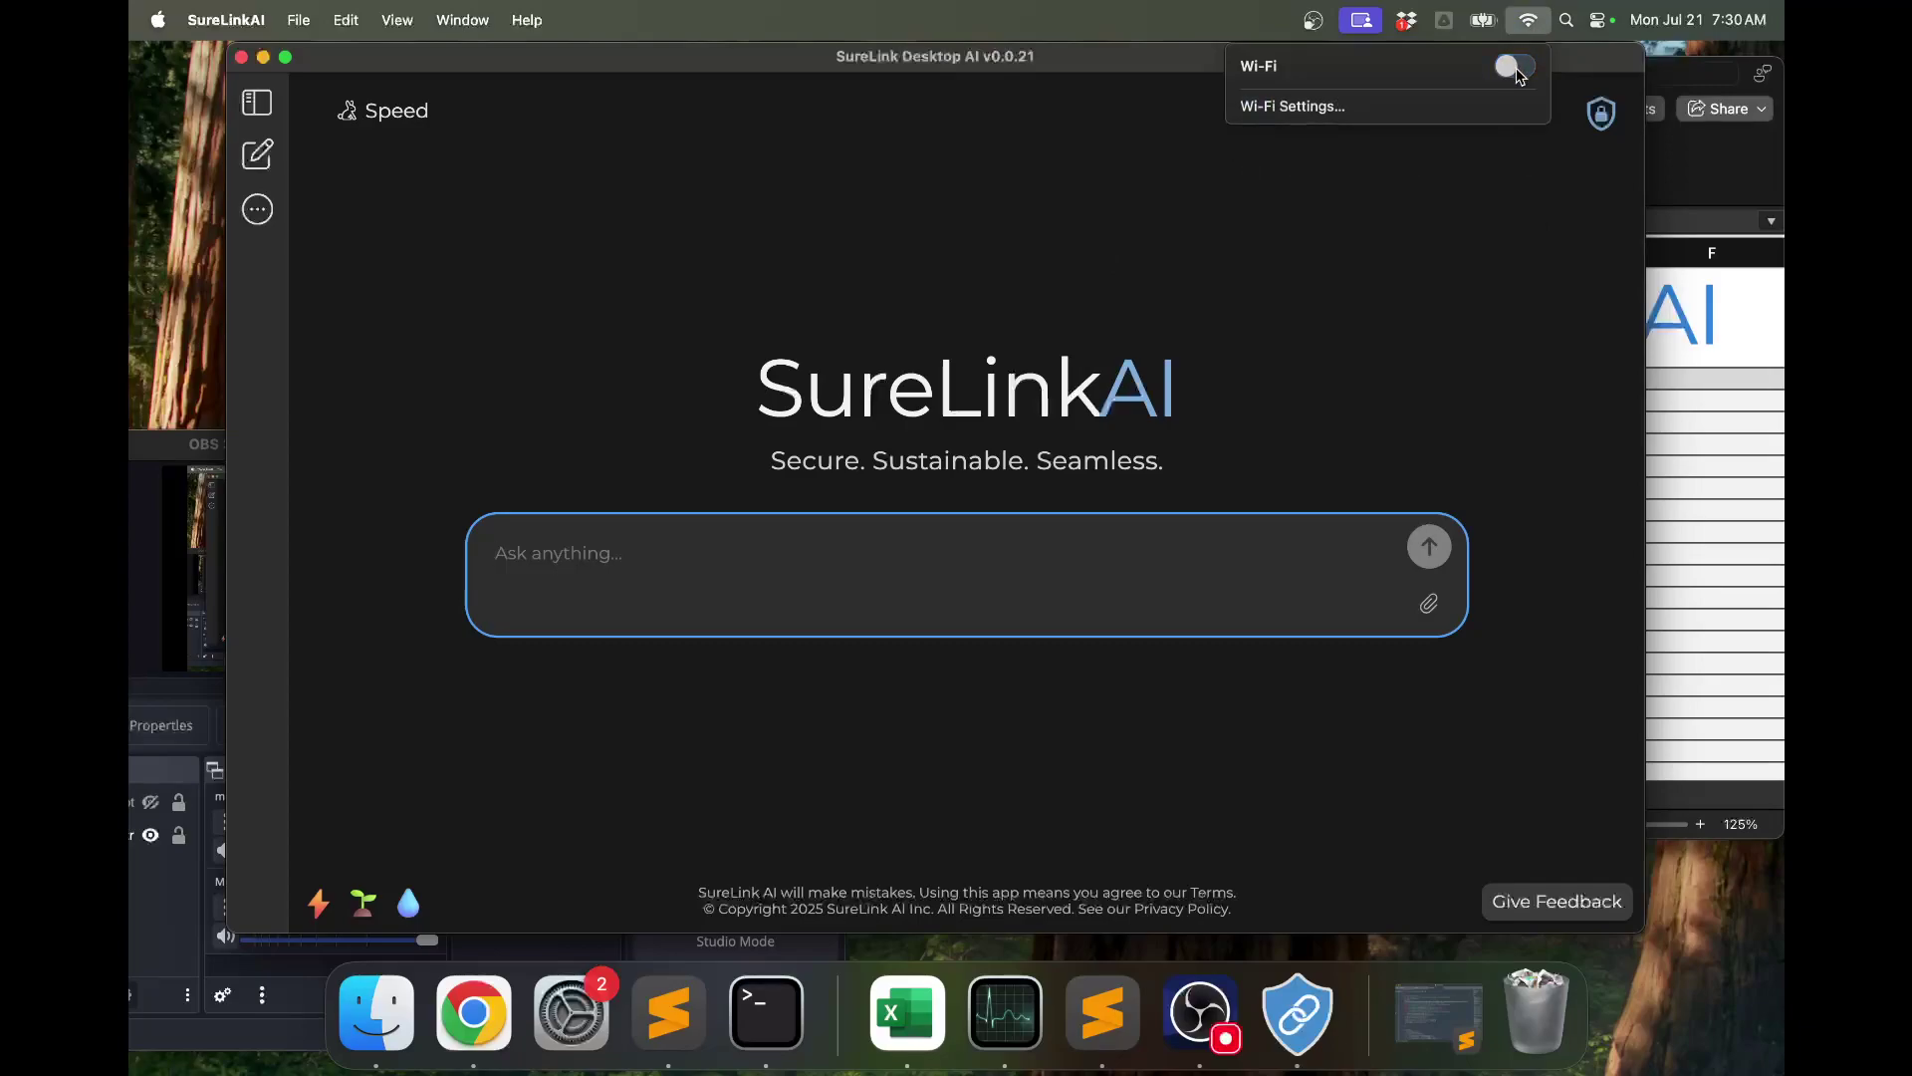
Ask offline 'tell me about fort collins colorado' and read to the end of the reply.
{"action": "left_click", "coordinate": [1022, 459]}
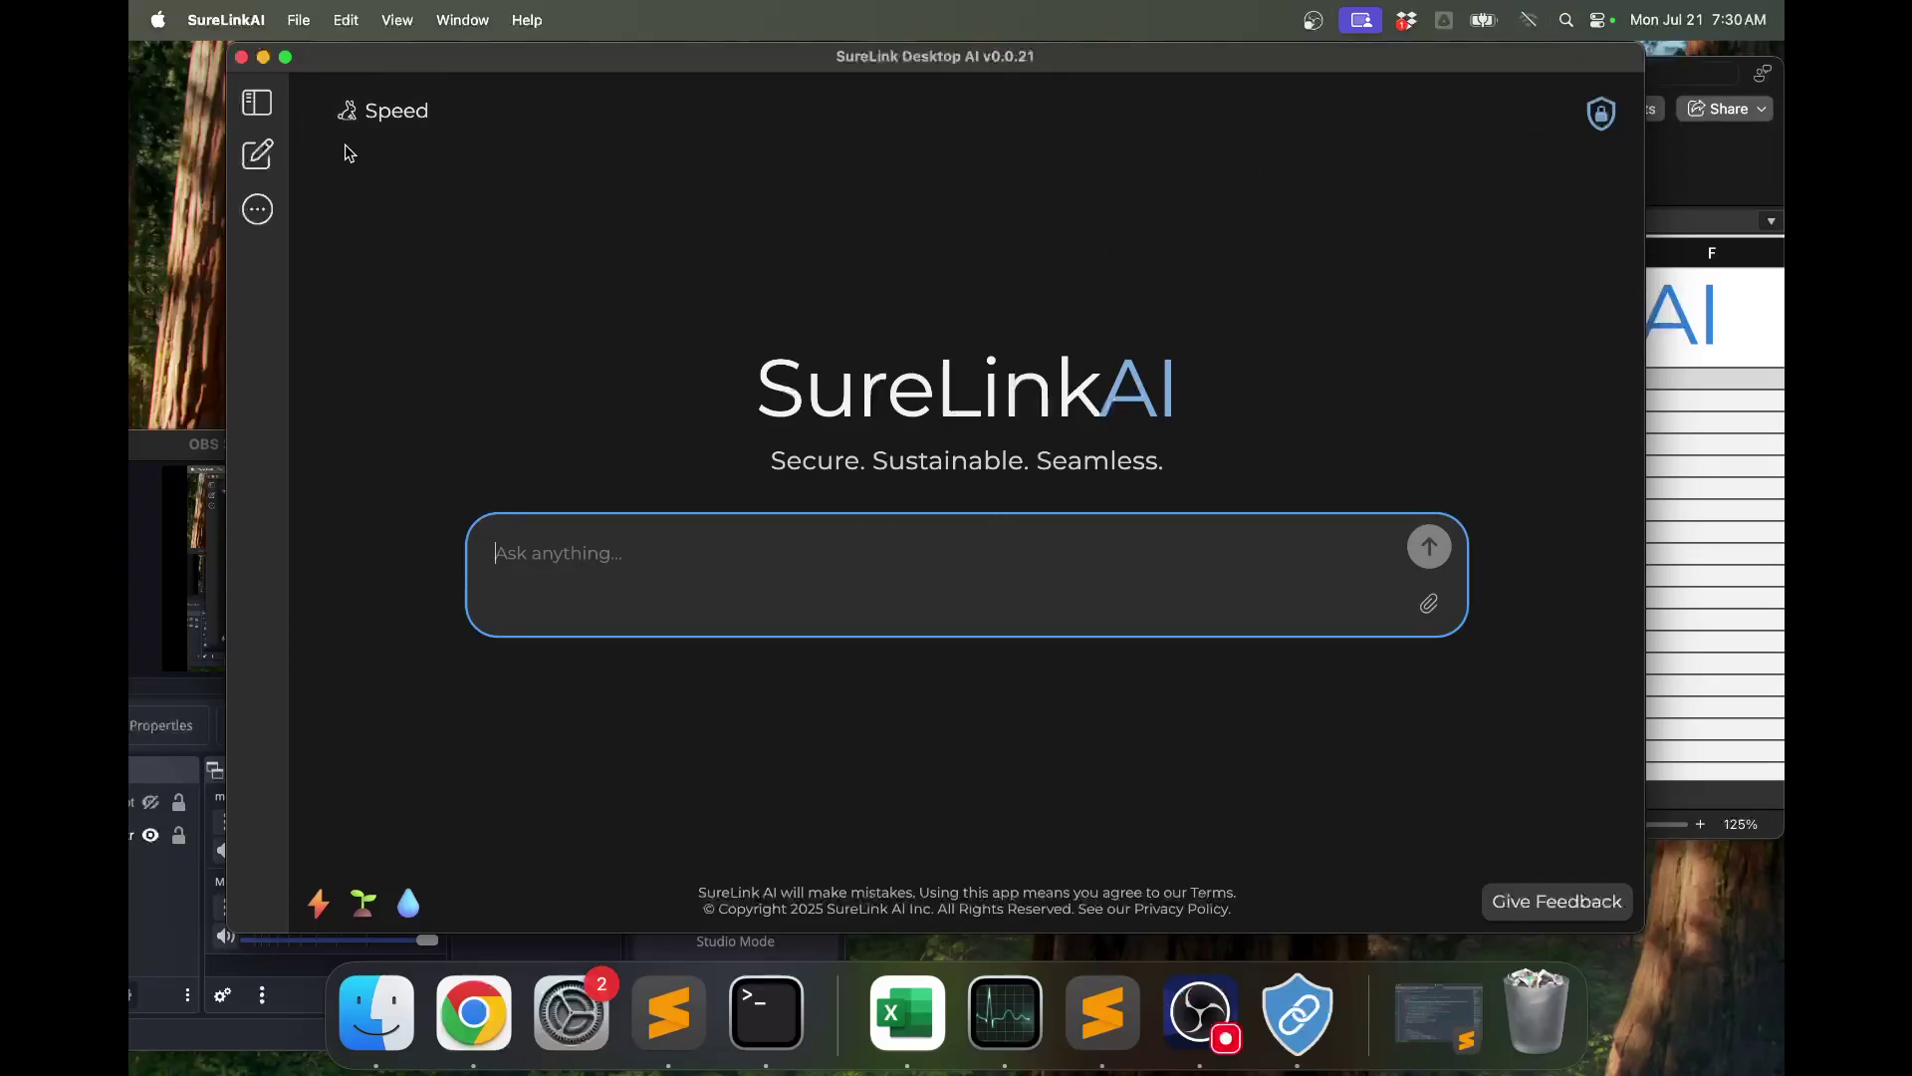
{"action": "type", "text": "t"}
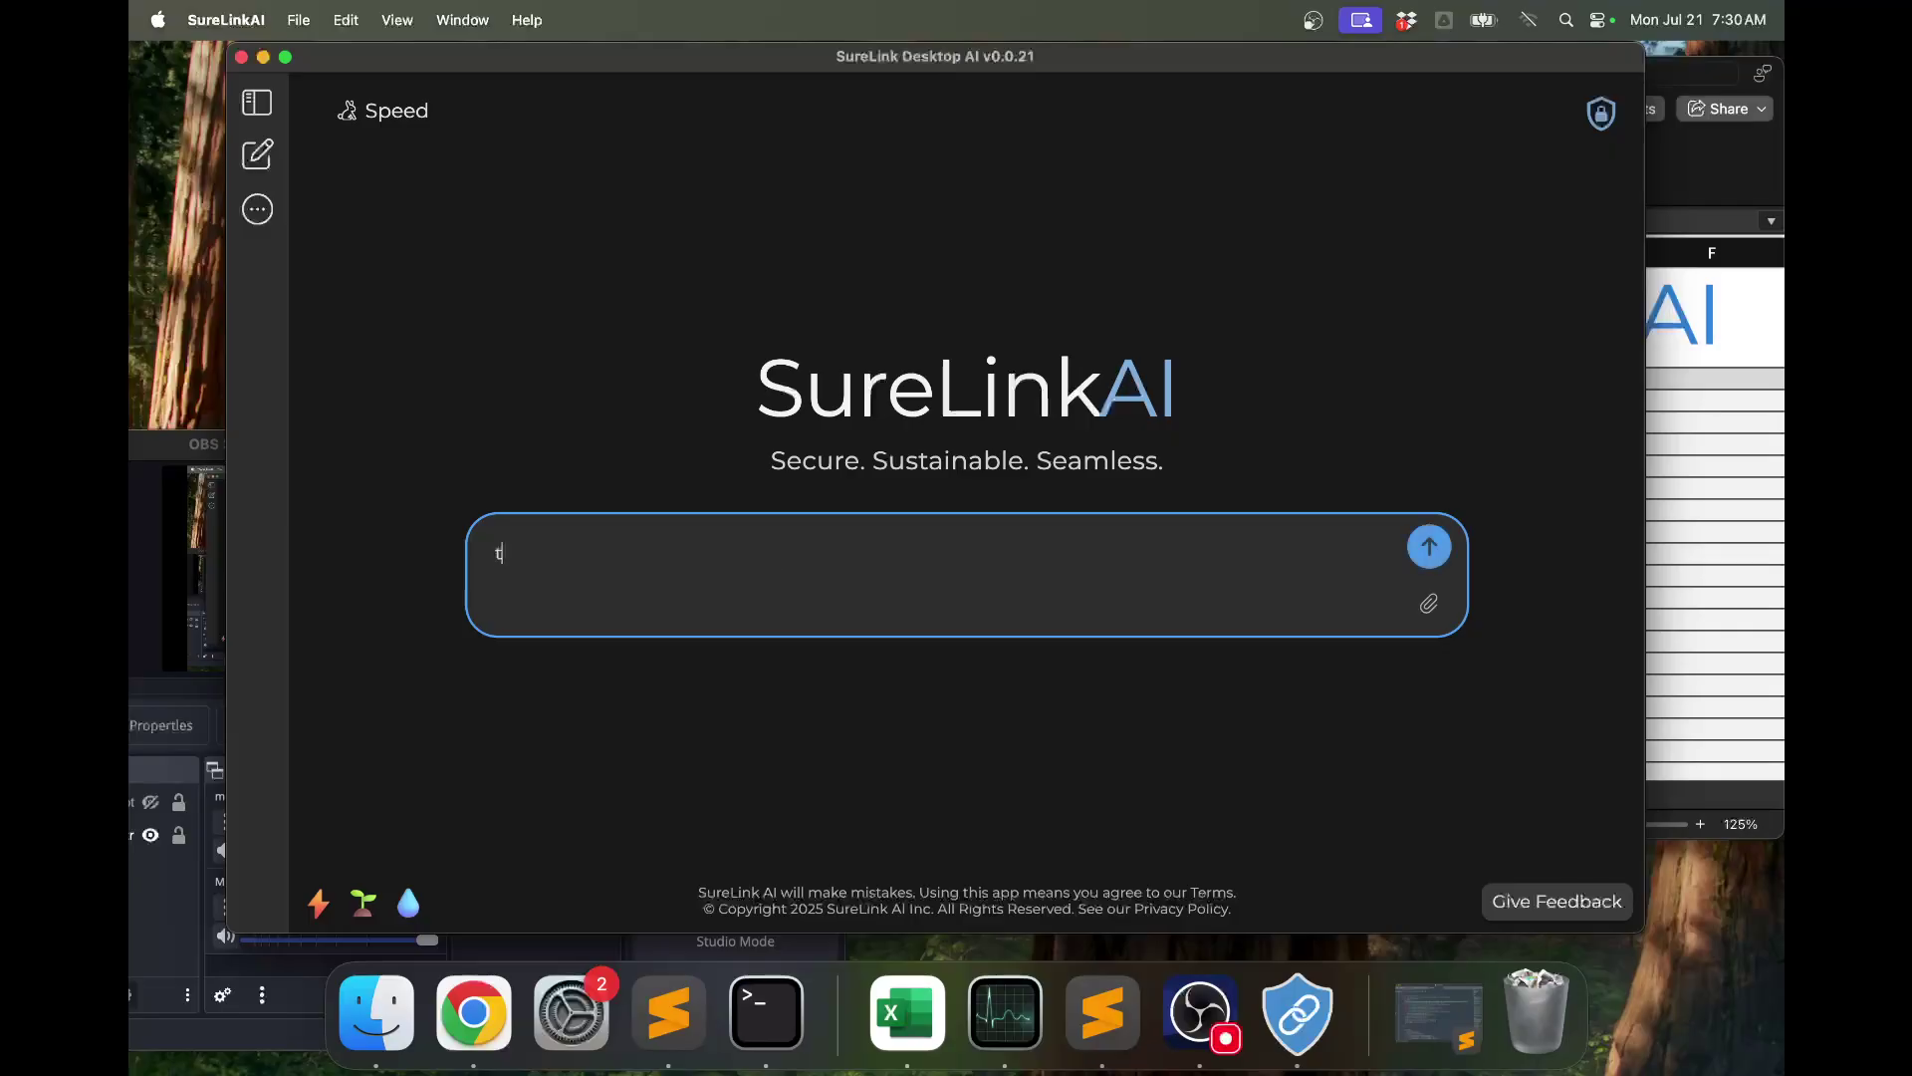
{"action": "type", "text": "ell me about fort collins colorado"}
{"action": "key", "text": "Return"}
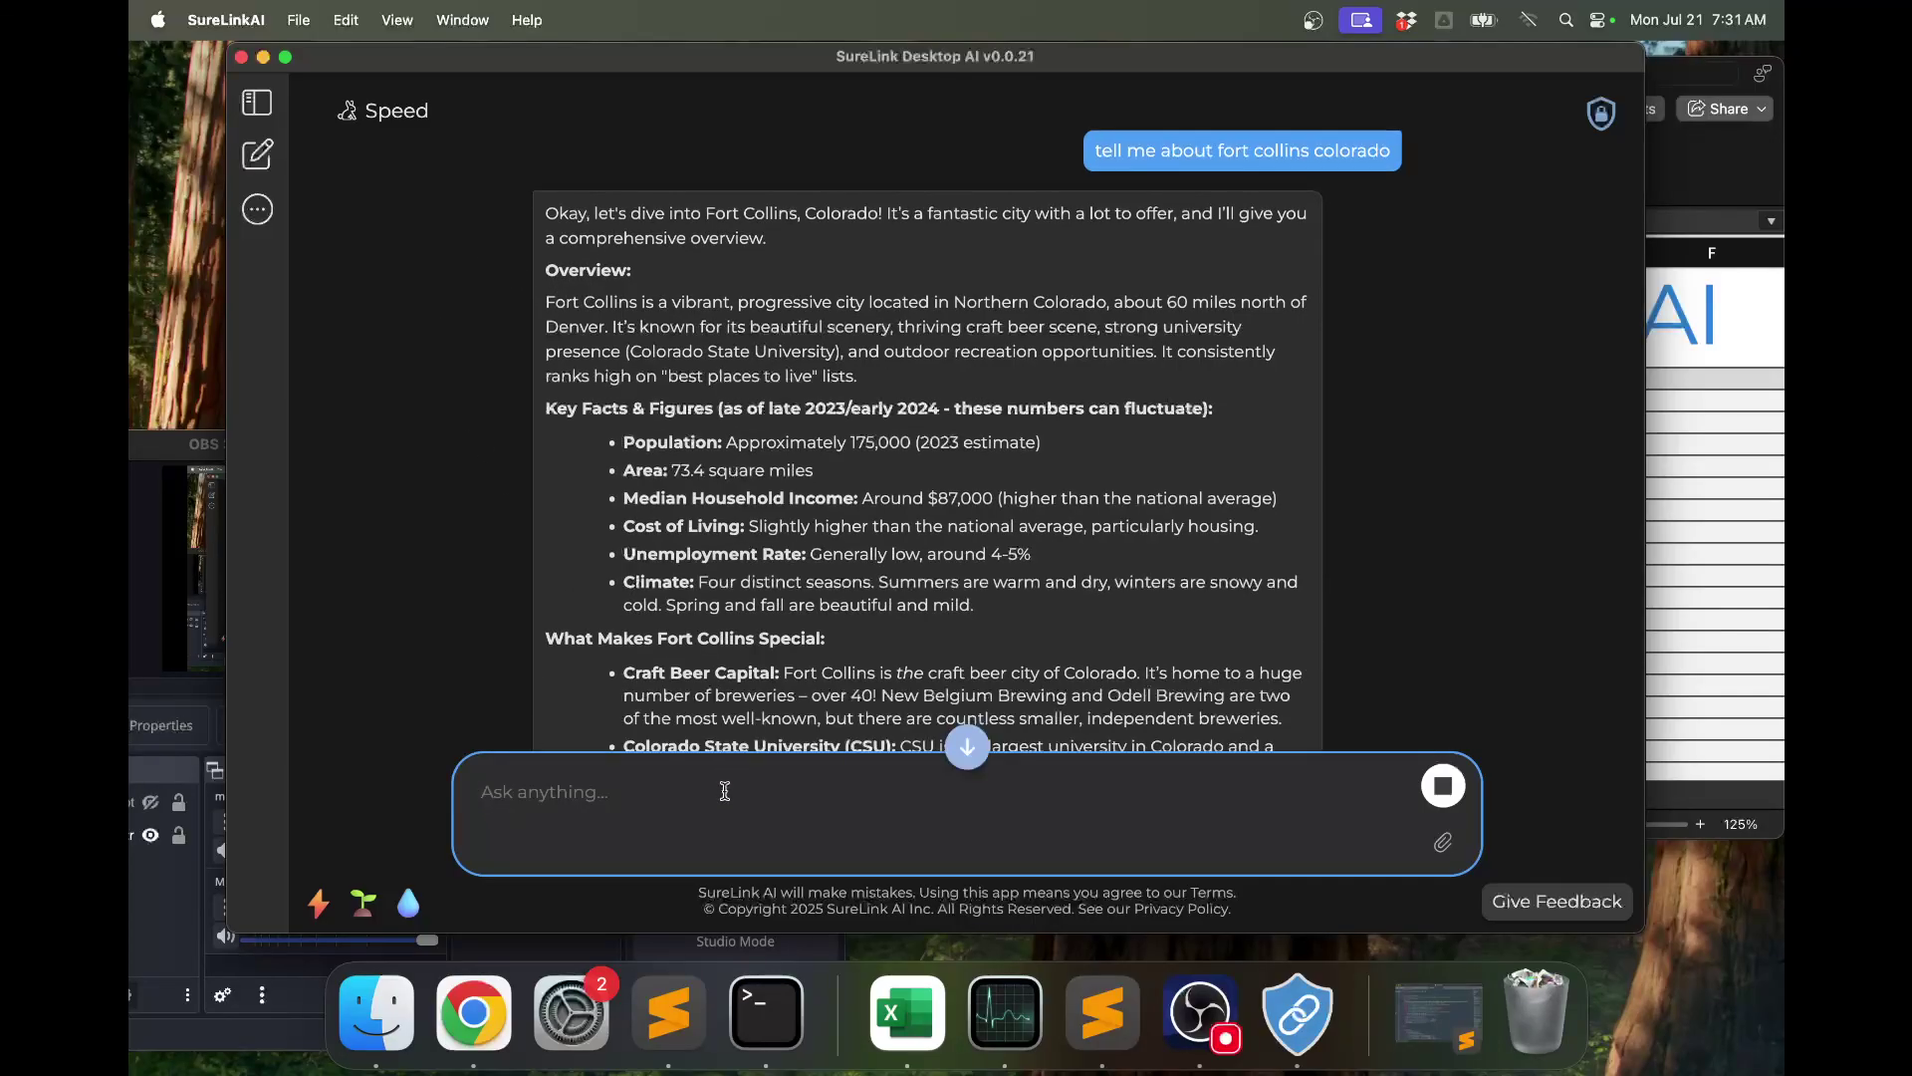
{"action": "left_click", "coordinate": [966, 747]}
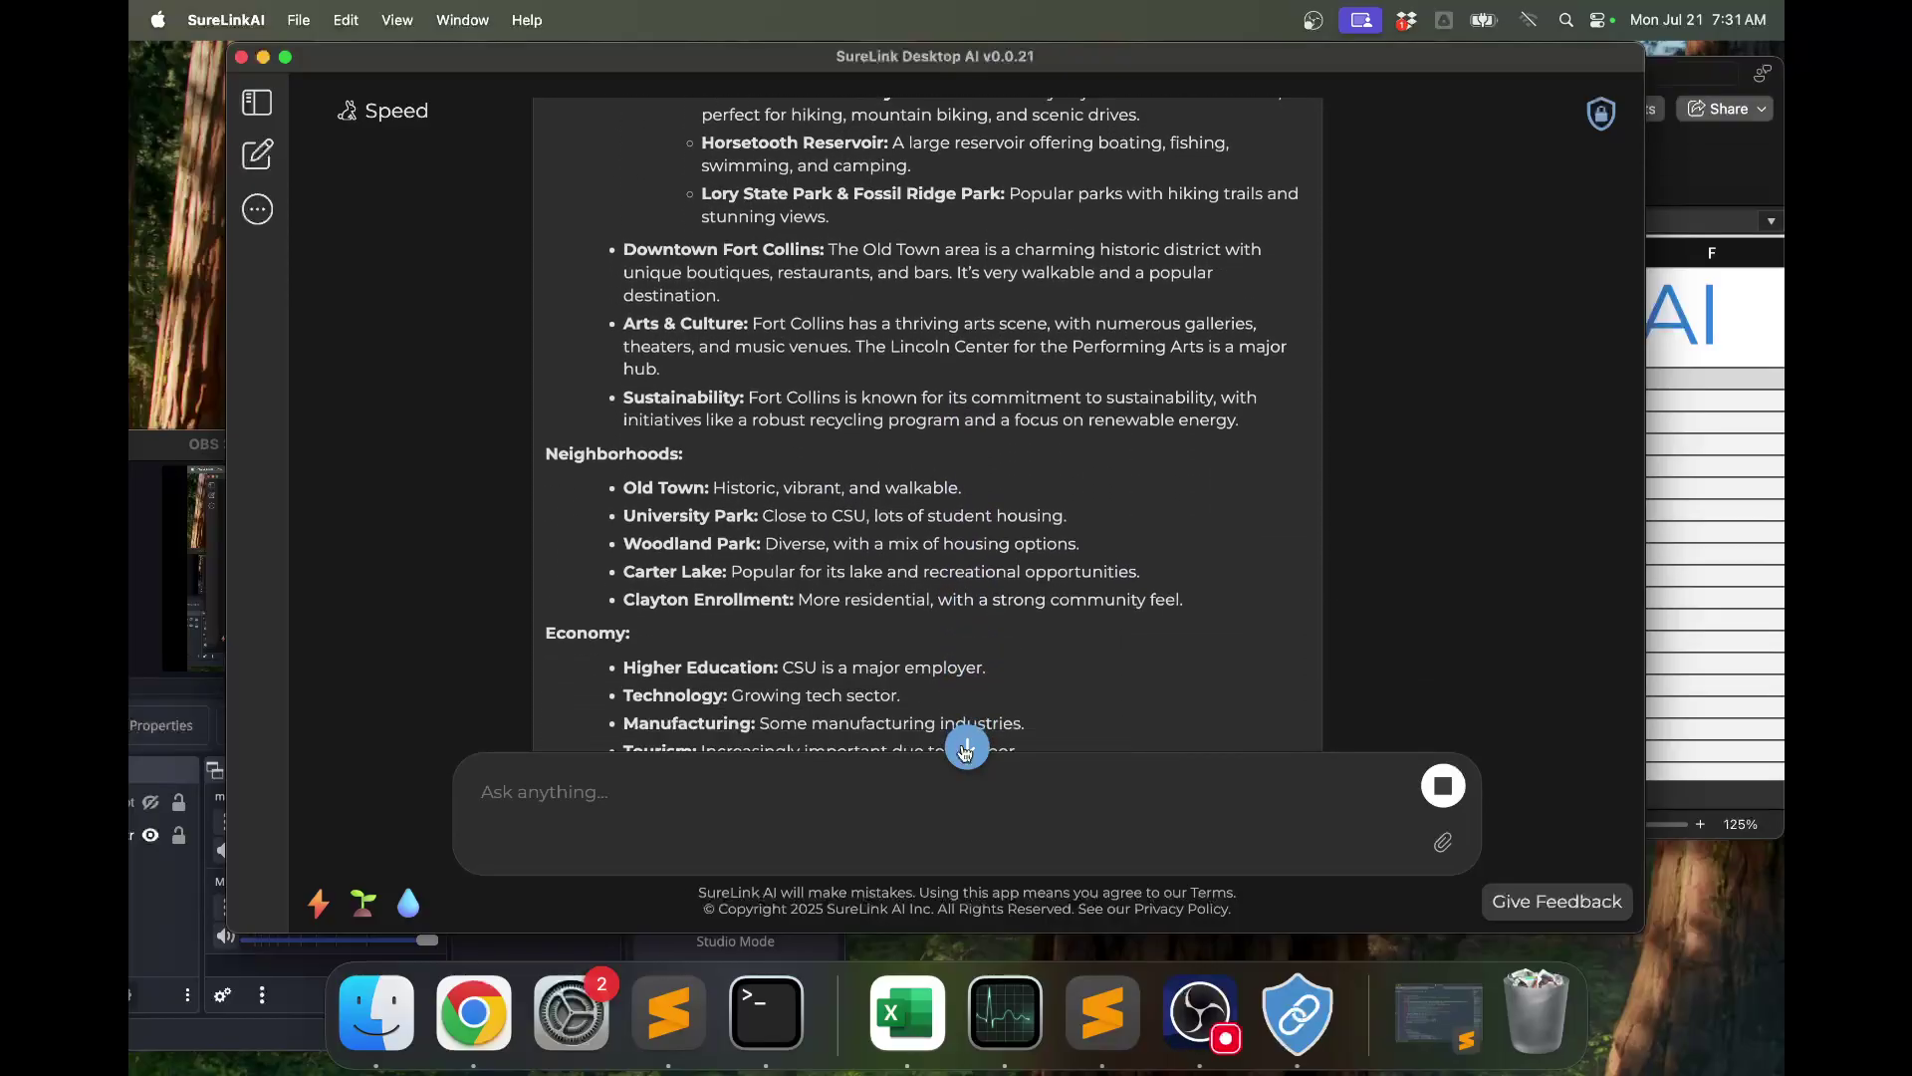
Have the Fort Collins answer converted into a memo, then start a new empty chat.
{"action": "left_click", "coordinate": [776, 777]}
{"action": "type", "text": "con"}
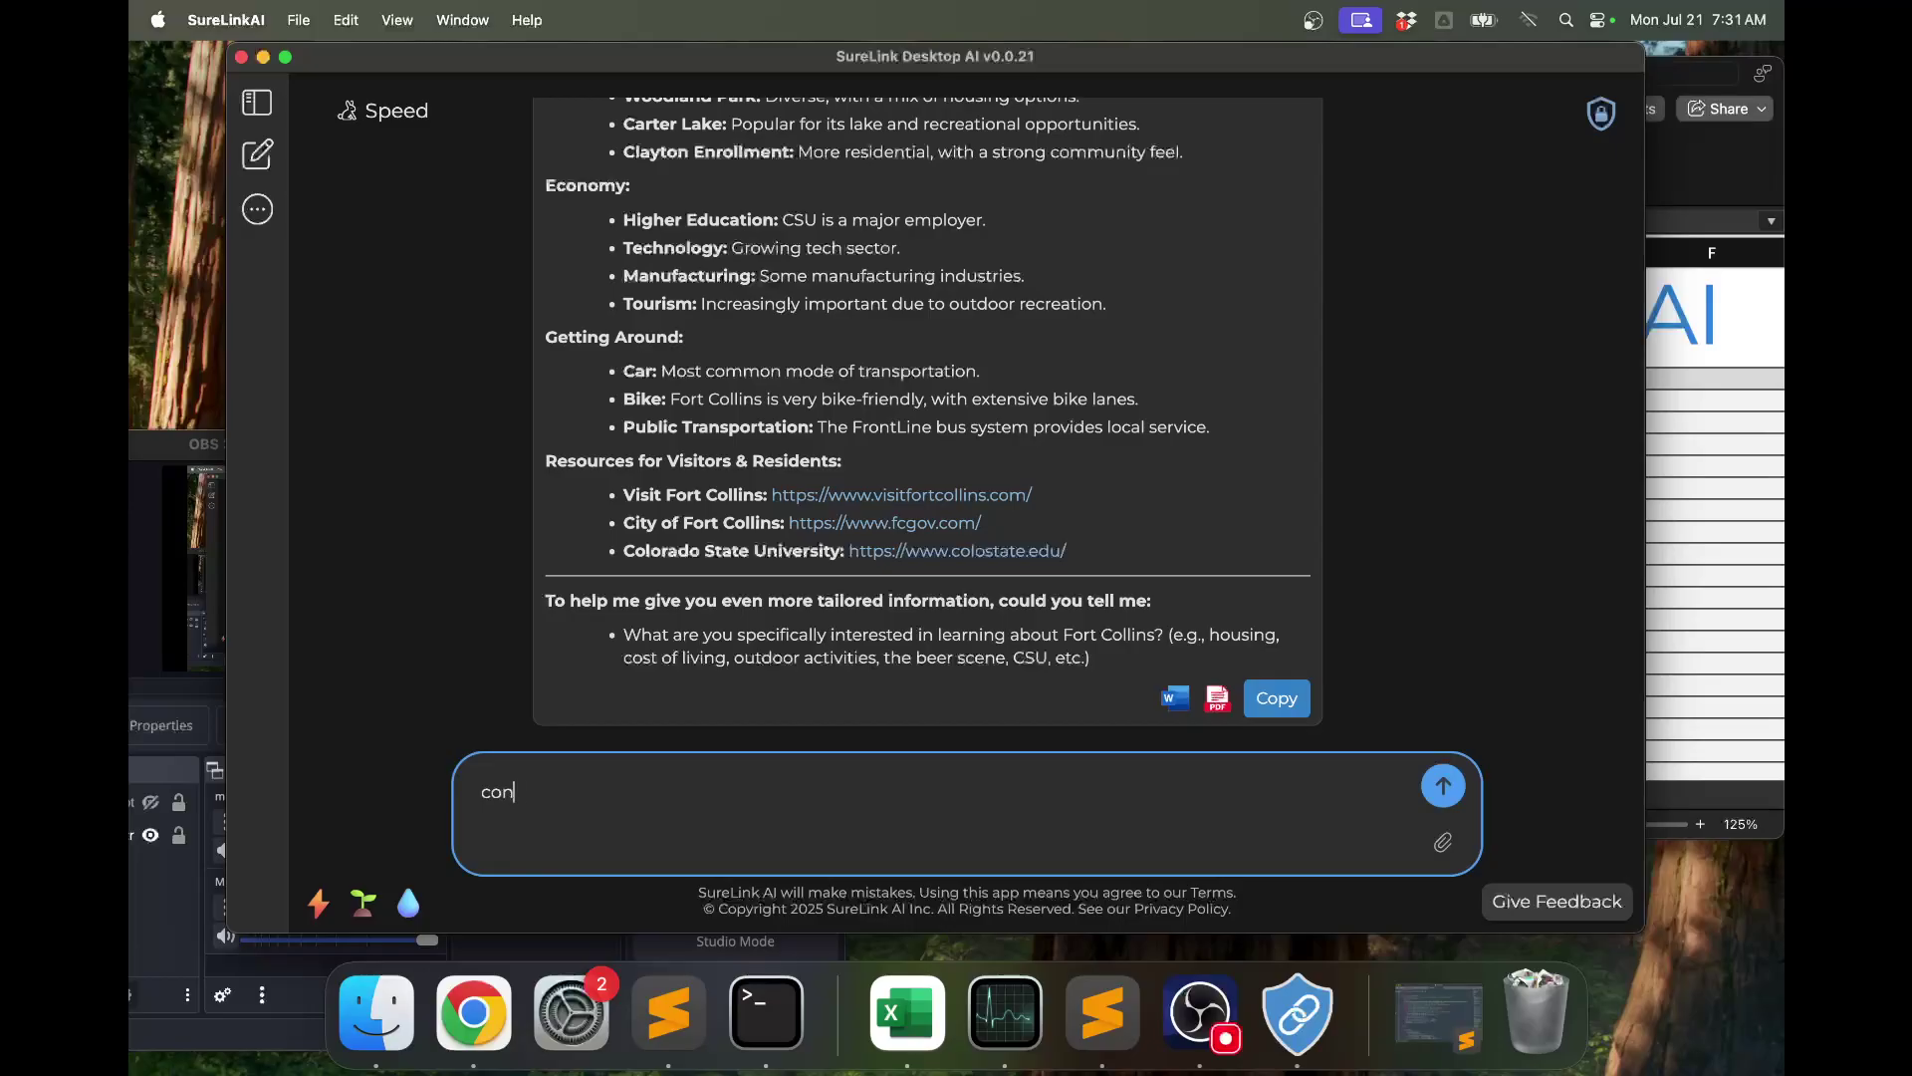
{"action": "type", "text": "vert this into a me"}
{"action": "key", "text": "Return"}
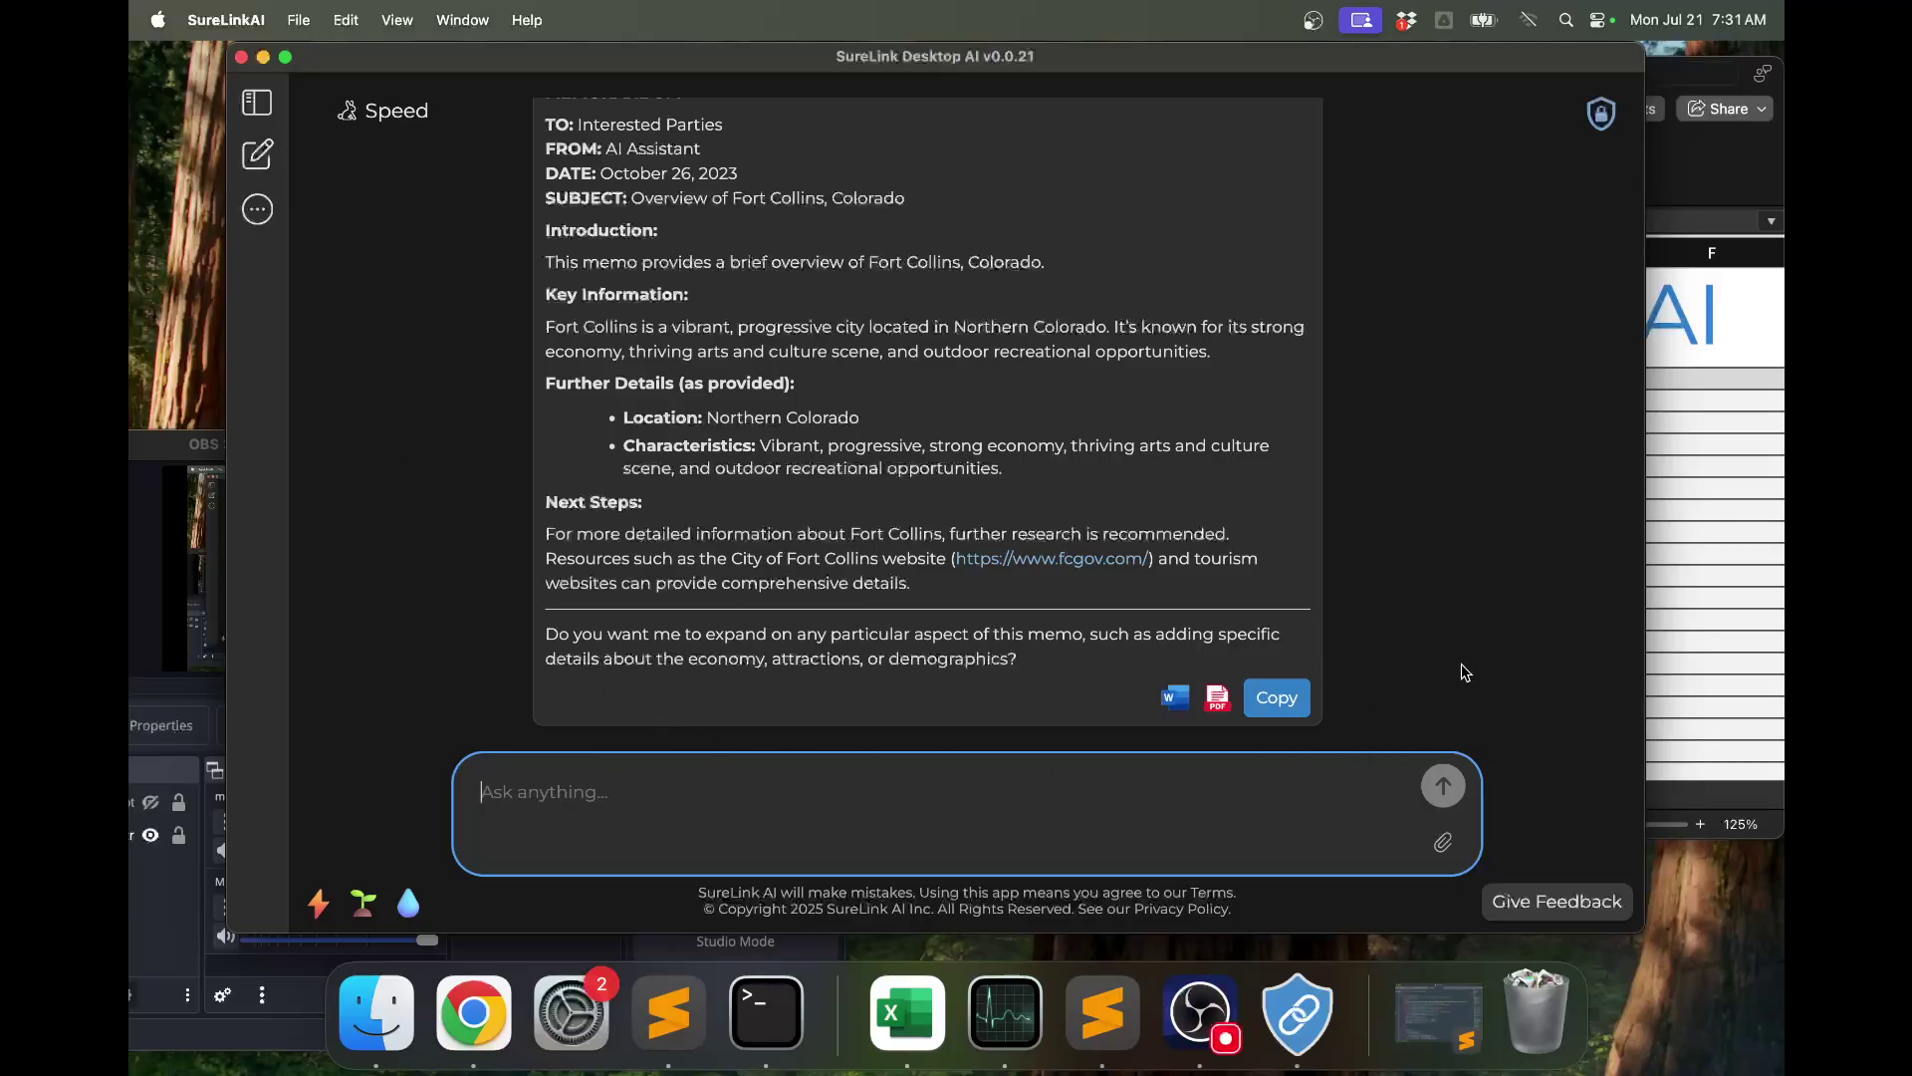
{"action": "key", "text": "super+n"}
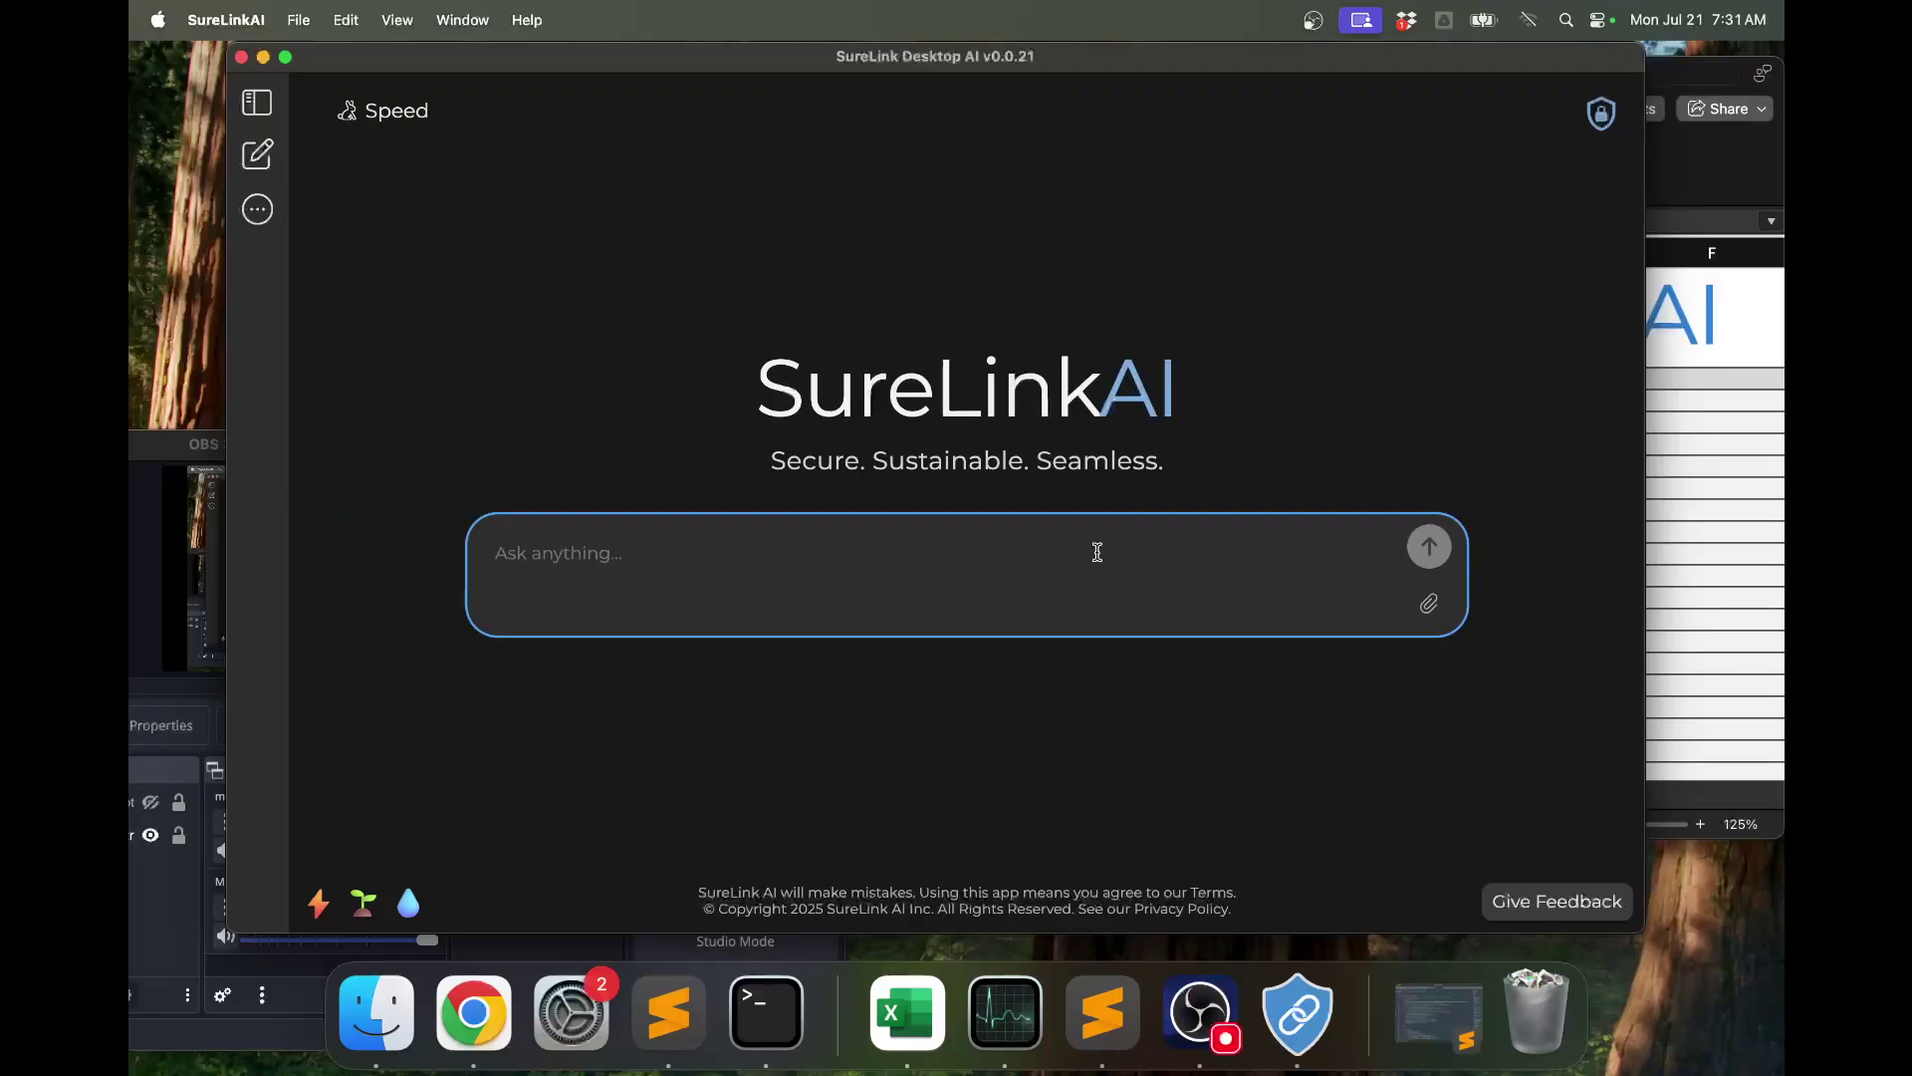
Send 'hi', then request a Python script for making a plot.
{"action": "type", "text": "hi"}
{"action": "key", "text": "Return"}
{"action": "type", "text": "wr"}
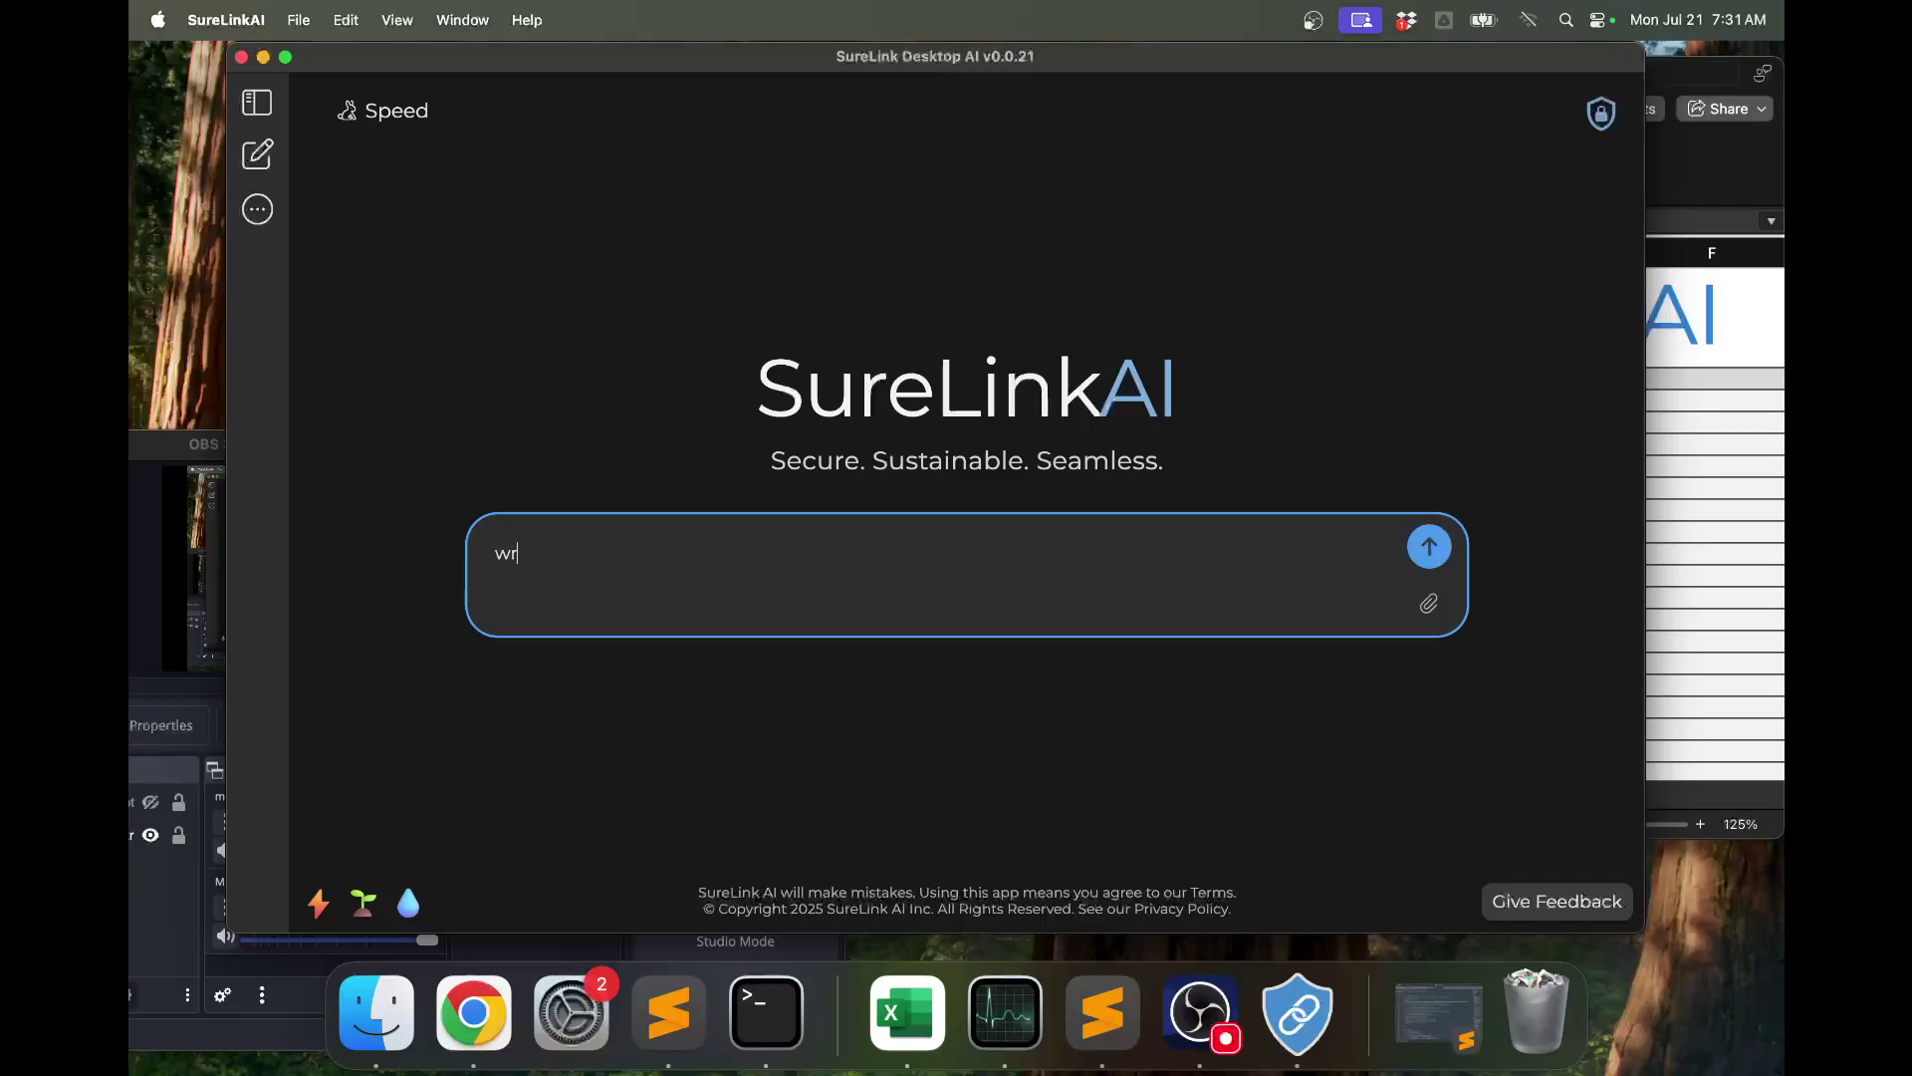
{"action": "type", "text": "ite a python script for making a plot"}
{"action": "key", "text": "Return"}
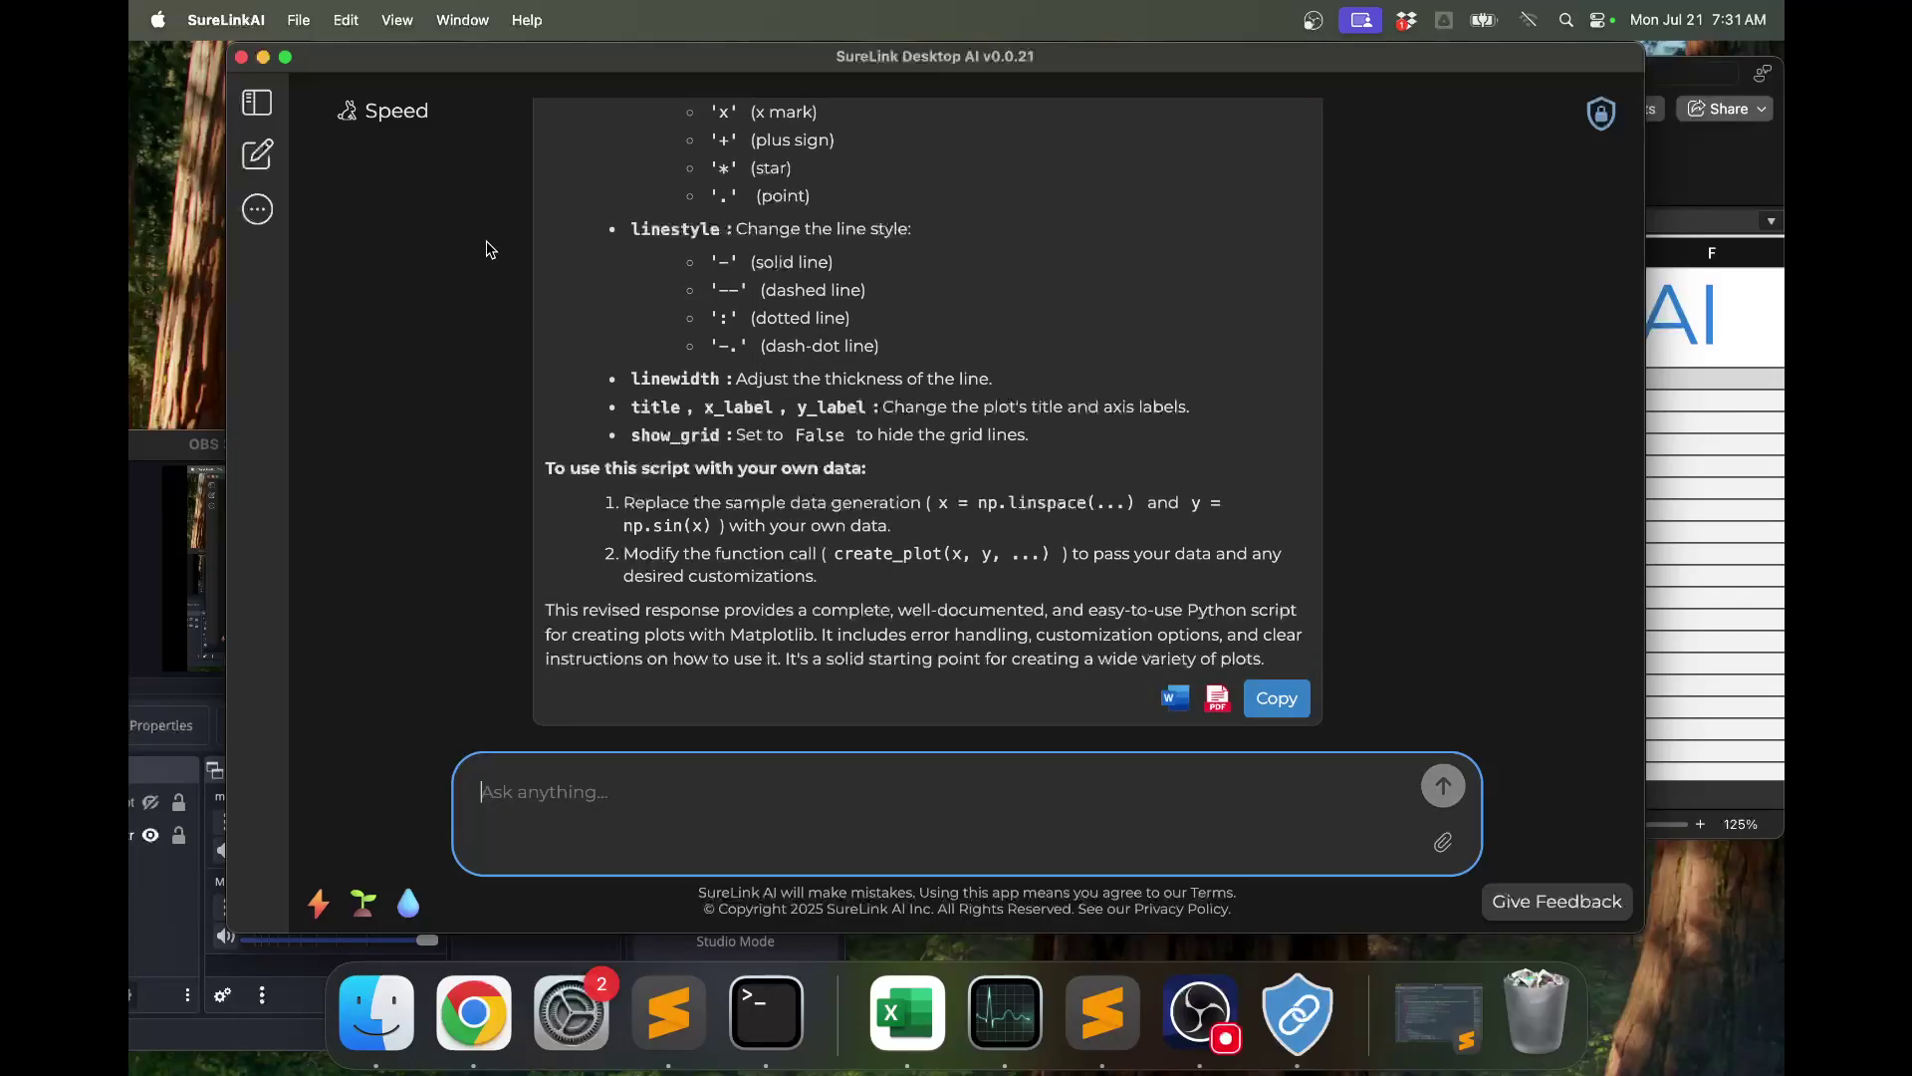
Review the model mode settings, then start a blank new chat.
{"action": "left_click", "coordinate": [406, 133]}
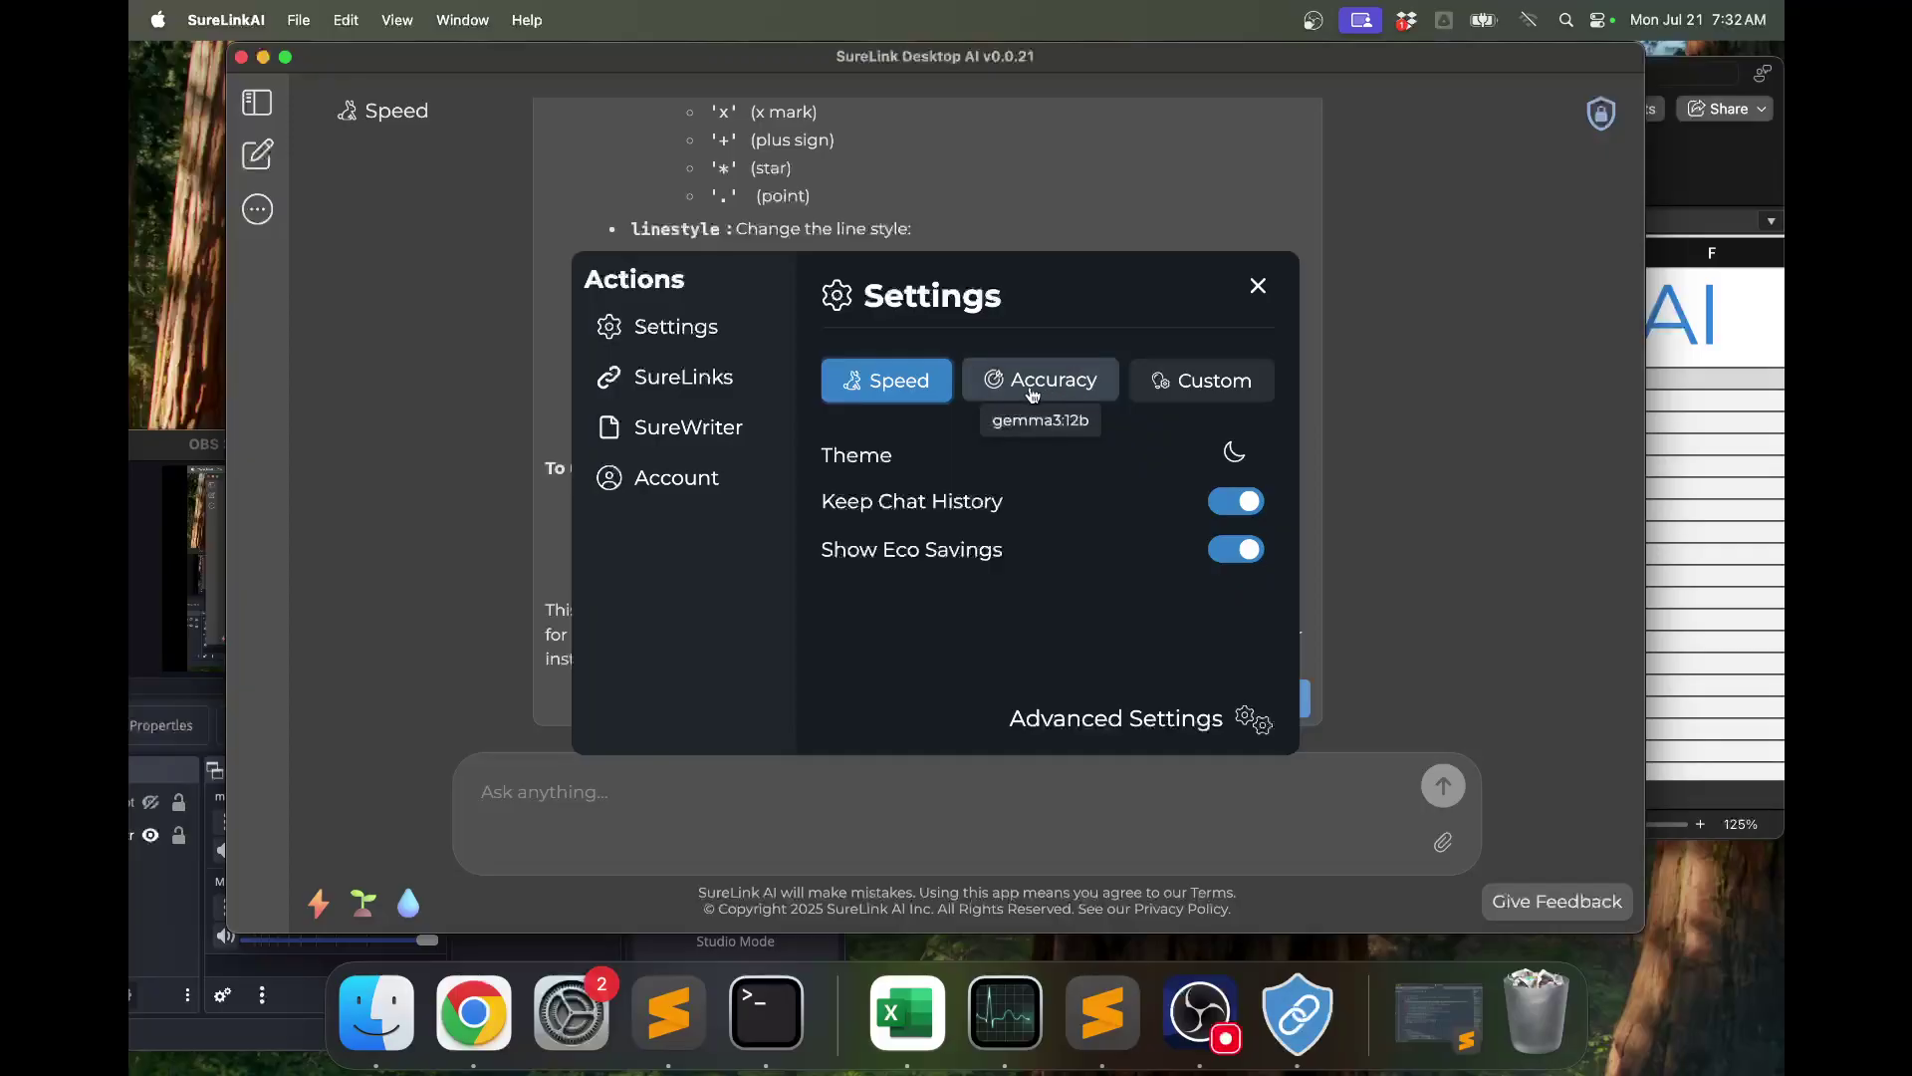
{"action": "left_click", "coordinate": [1257, 289]}
{"action": "left_click", "coordinate": [257, 154]}
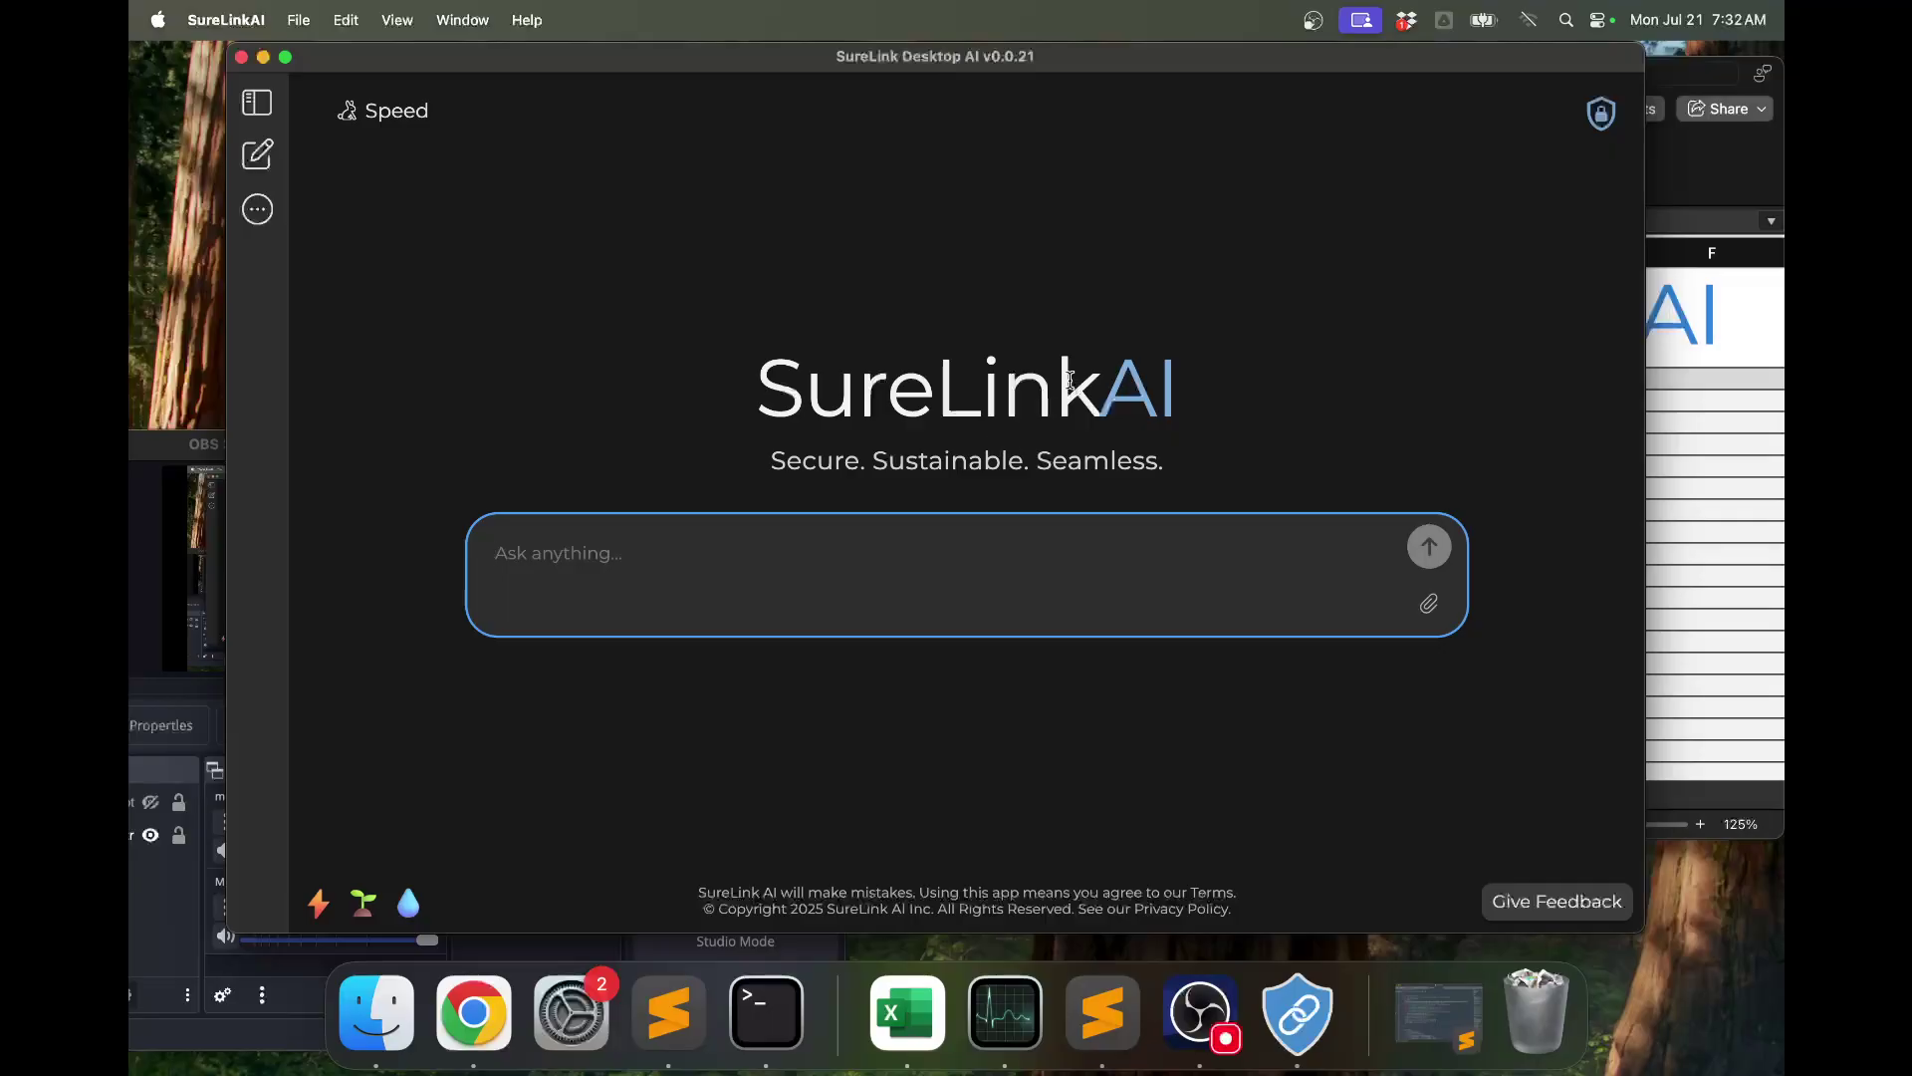
Create a new SureLink to the Meeting Minutes folder and sync it.
{"action": "left_click", "coordinate": [258, 154]}
{"action": "left_click", "coordinate": [261, 213]}
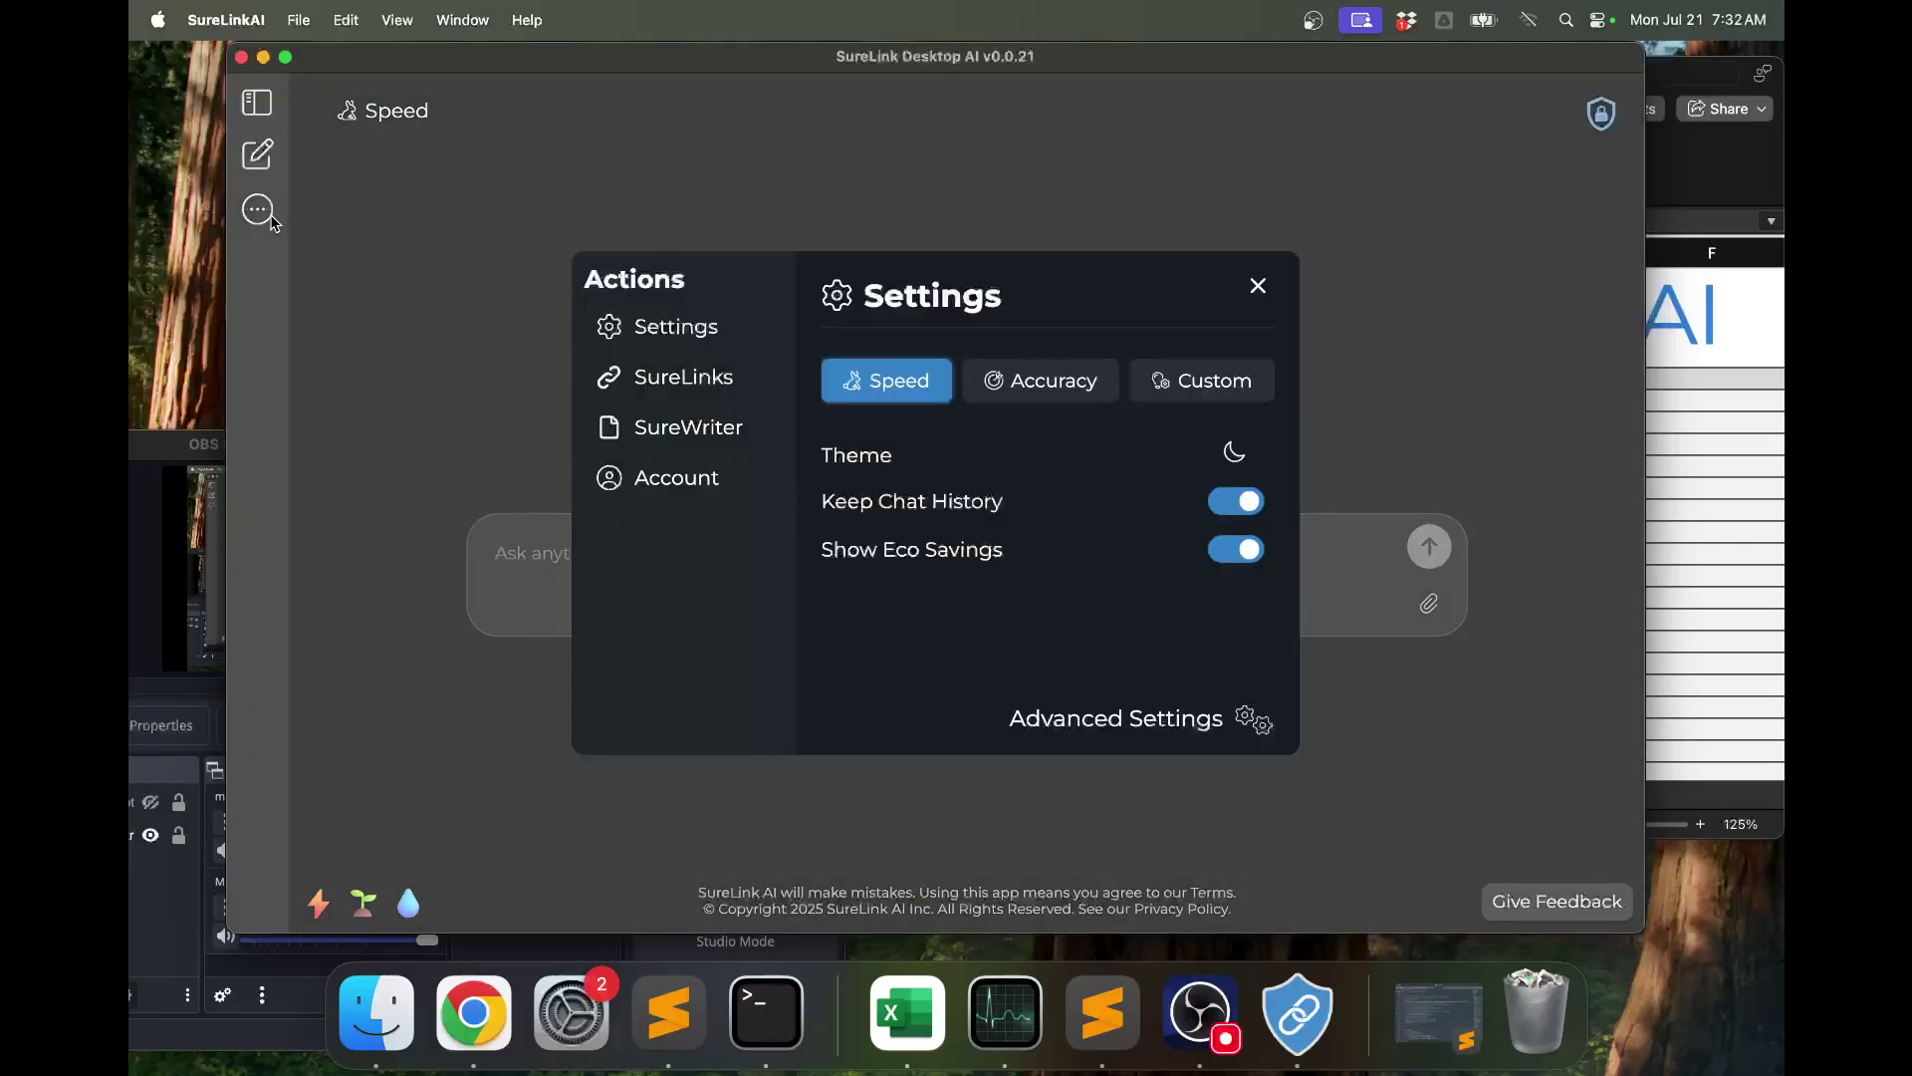
{"action": "left_click", "coordinate": [696, 389]}
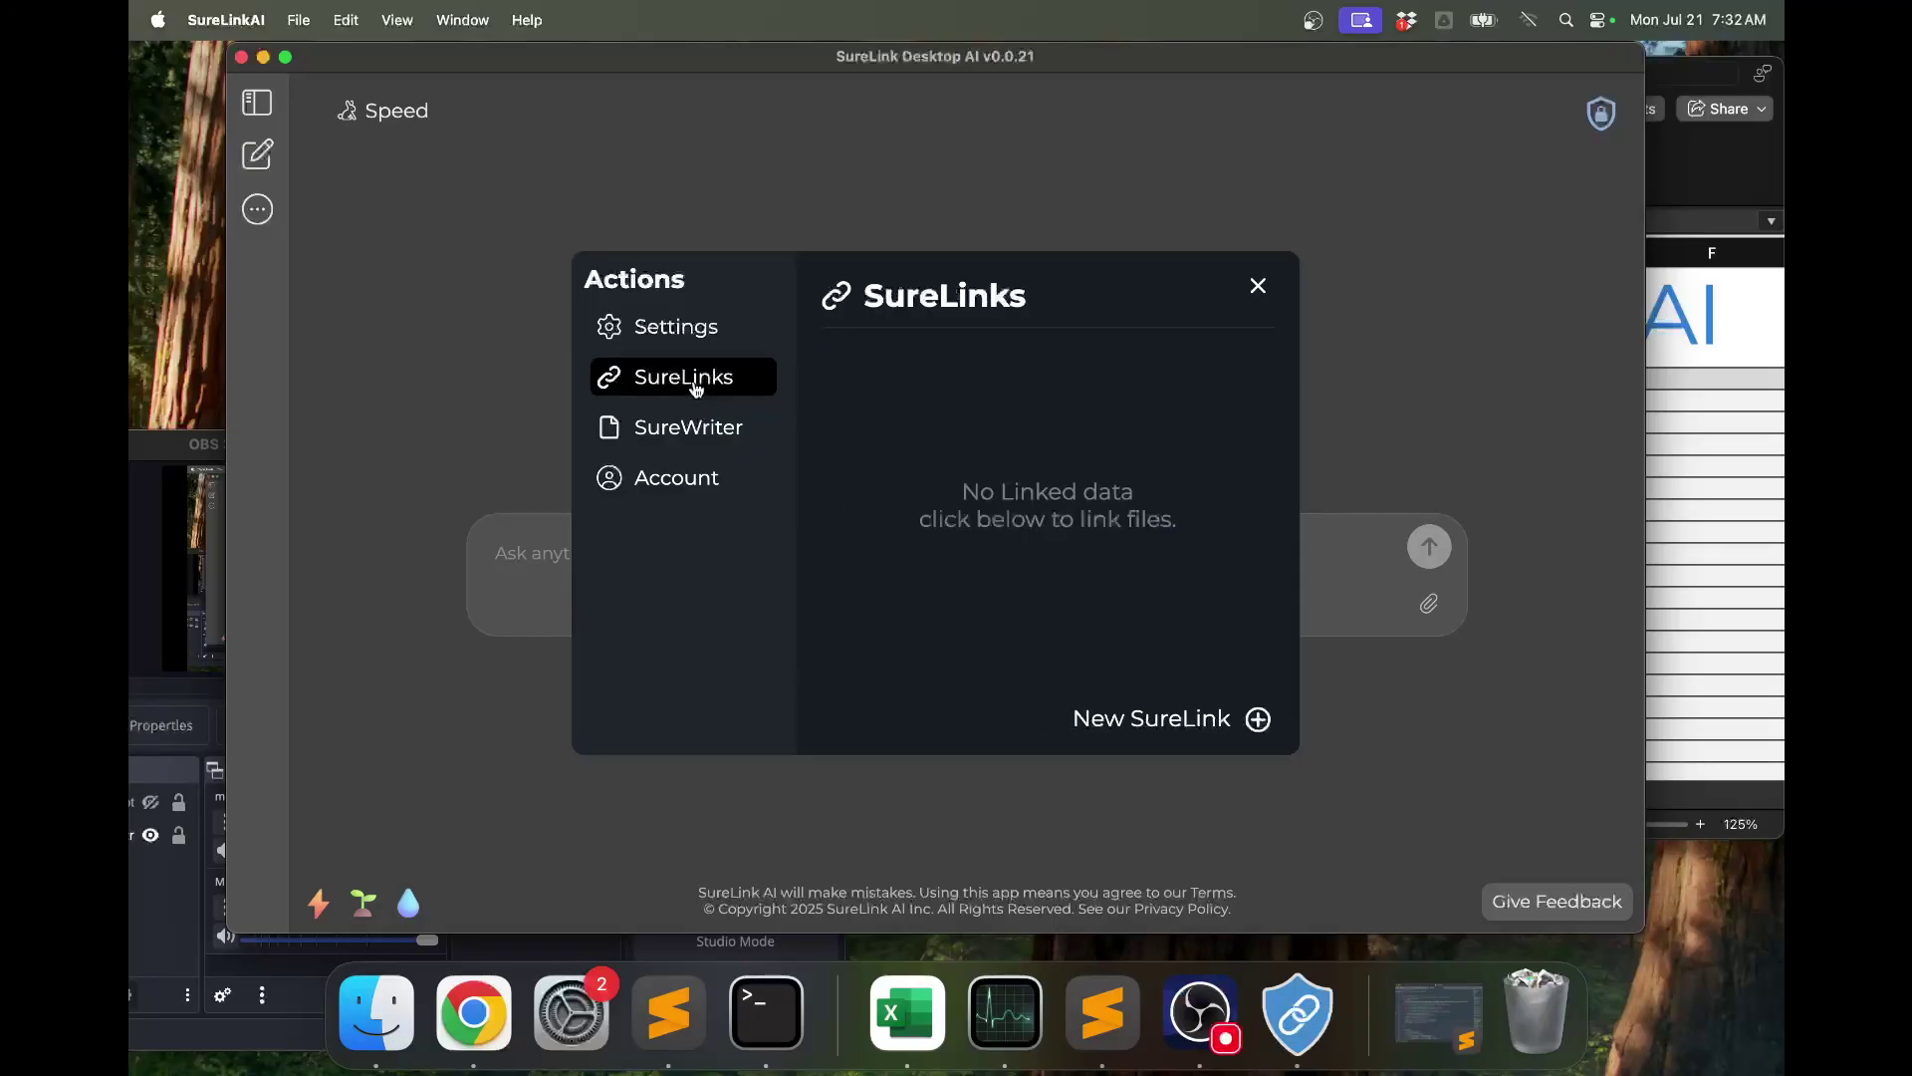
{"action": "left_click", "coordinate": [1161, 722]}
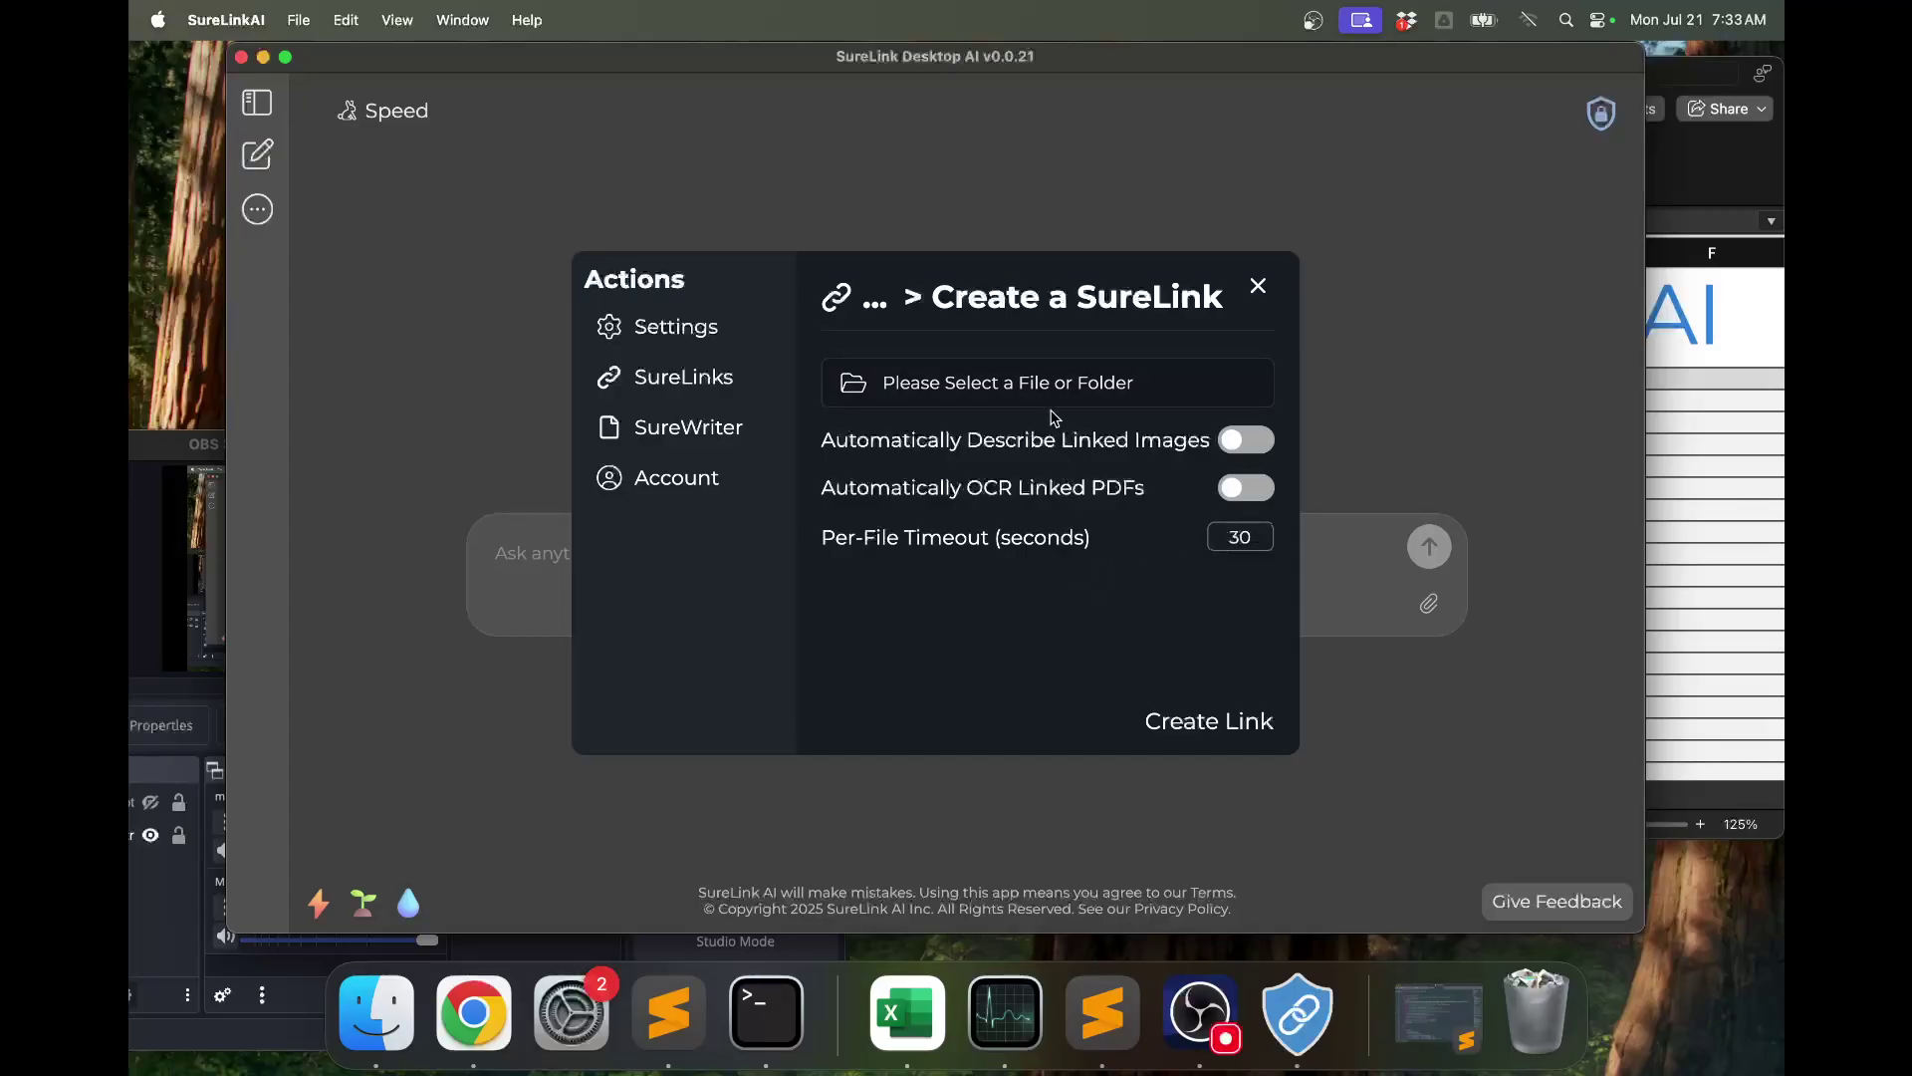
{"action": "left_click", "coordinate": [1057, 401]}
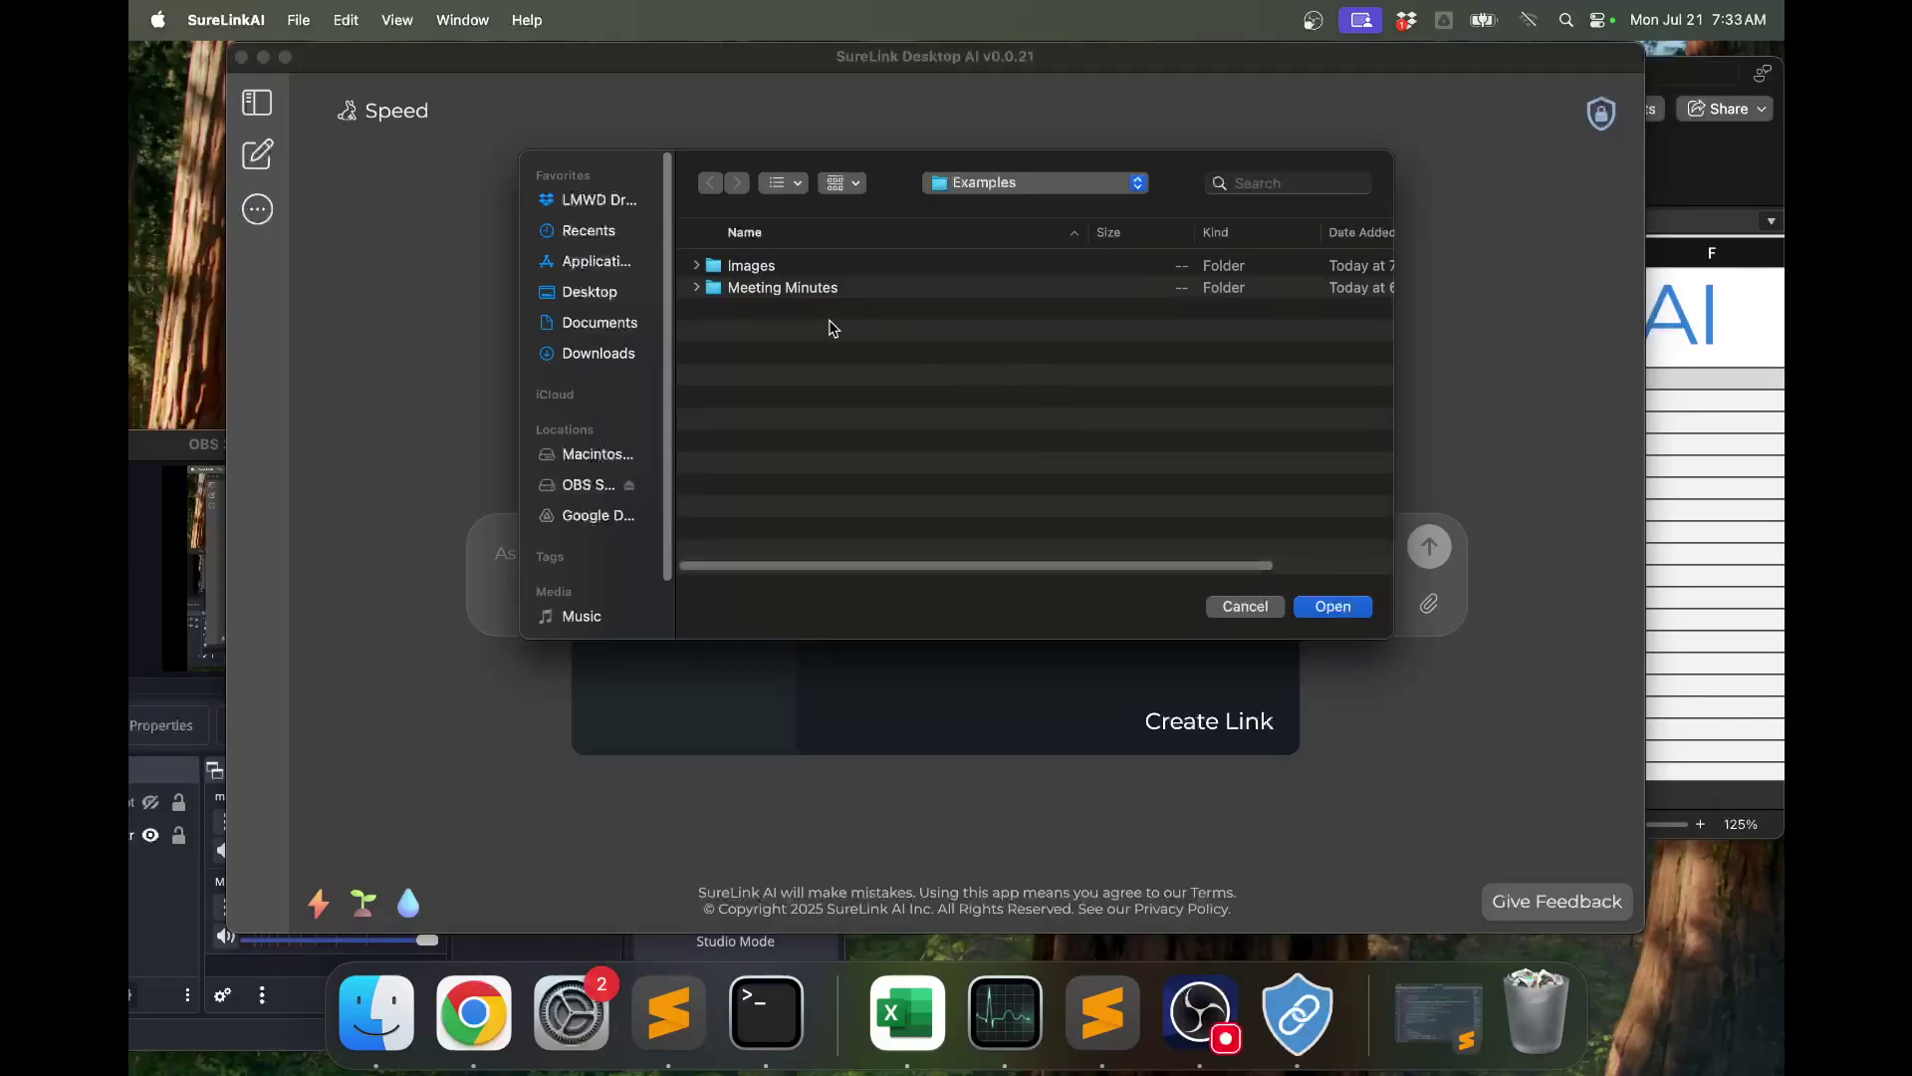
{"action": "left_click", "coordinate": [788, 291]}
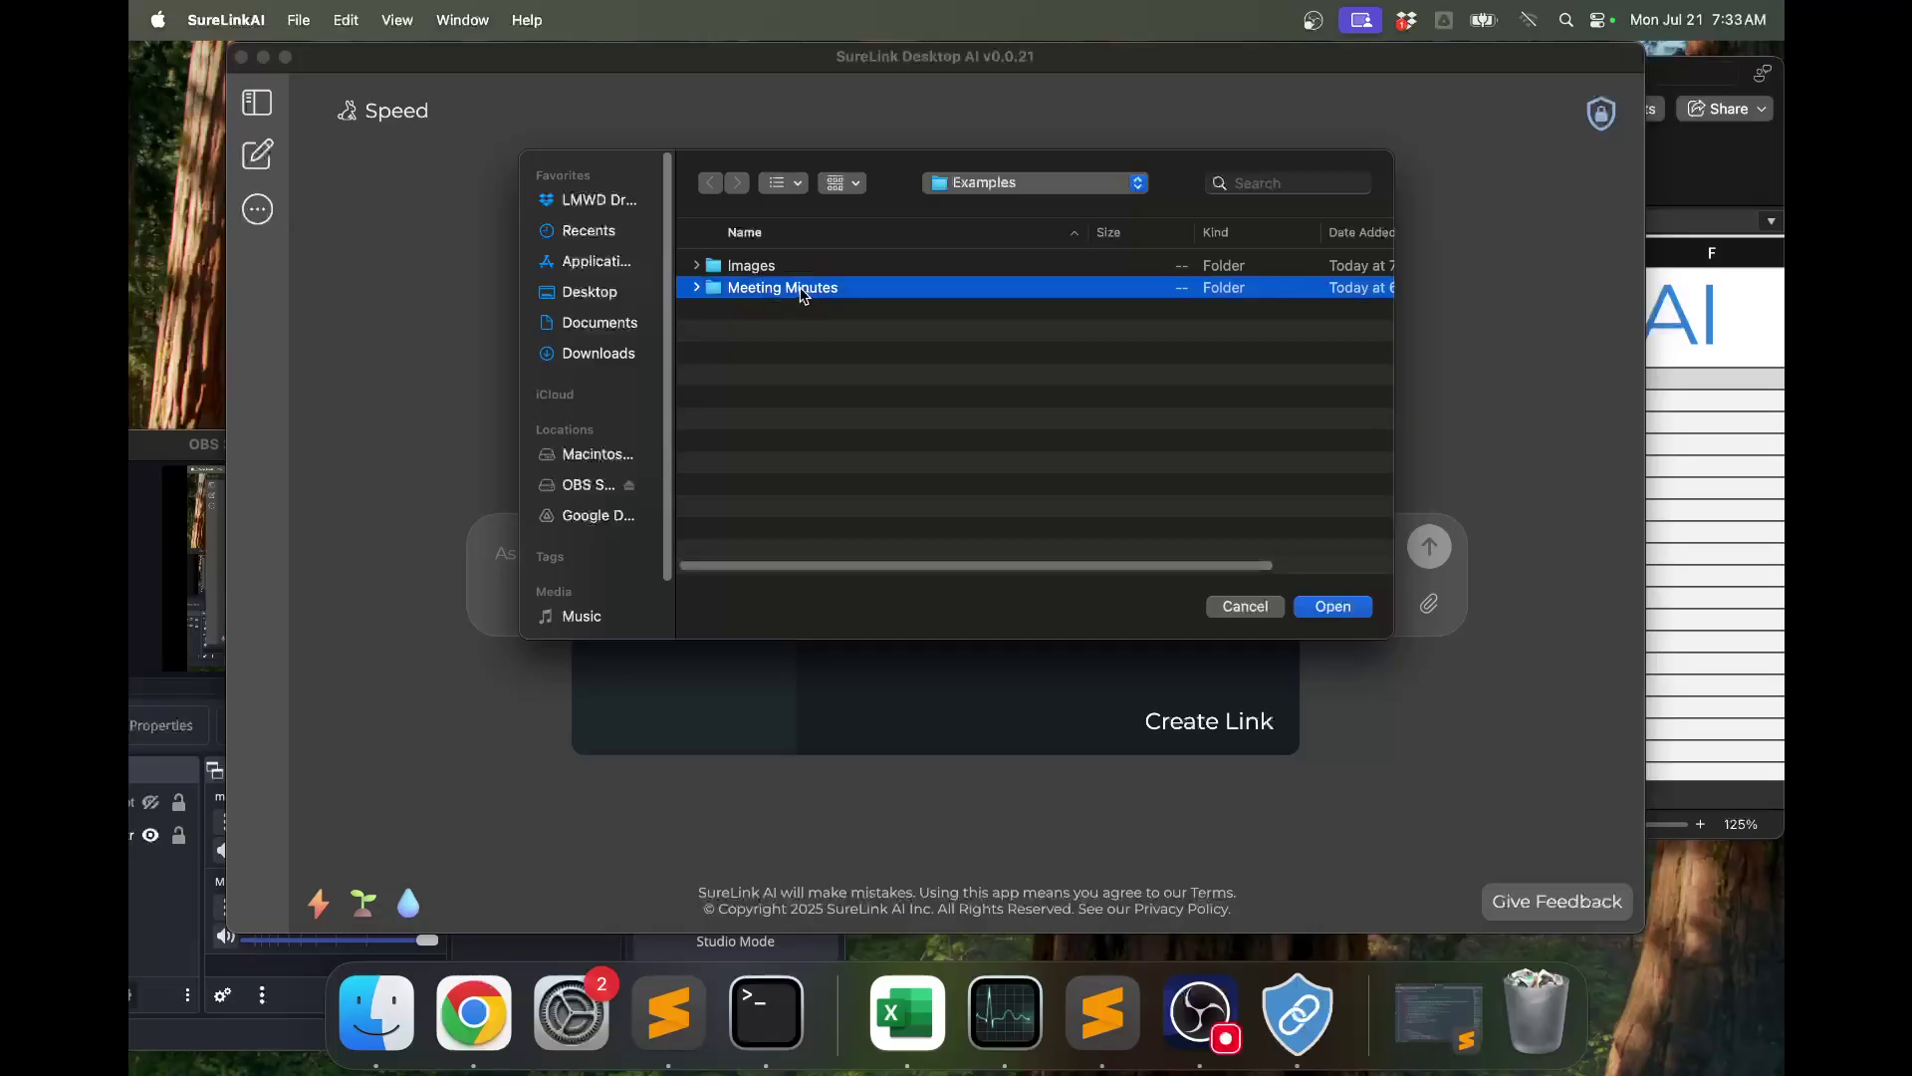
{"action": "left_click", "coordinate": [1307, 607]}
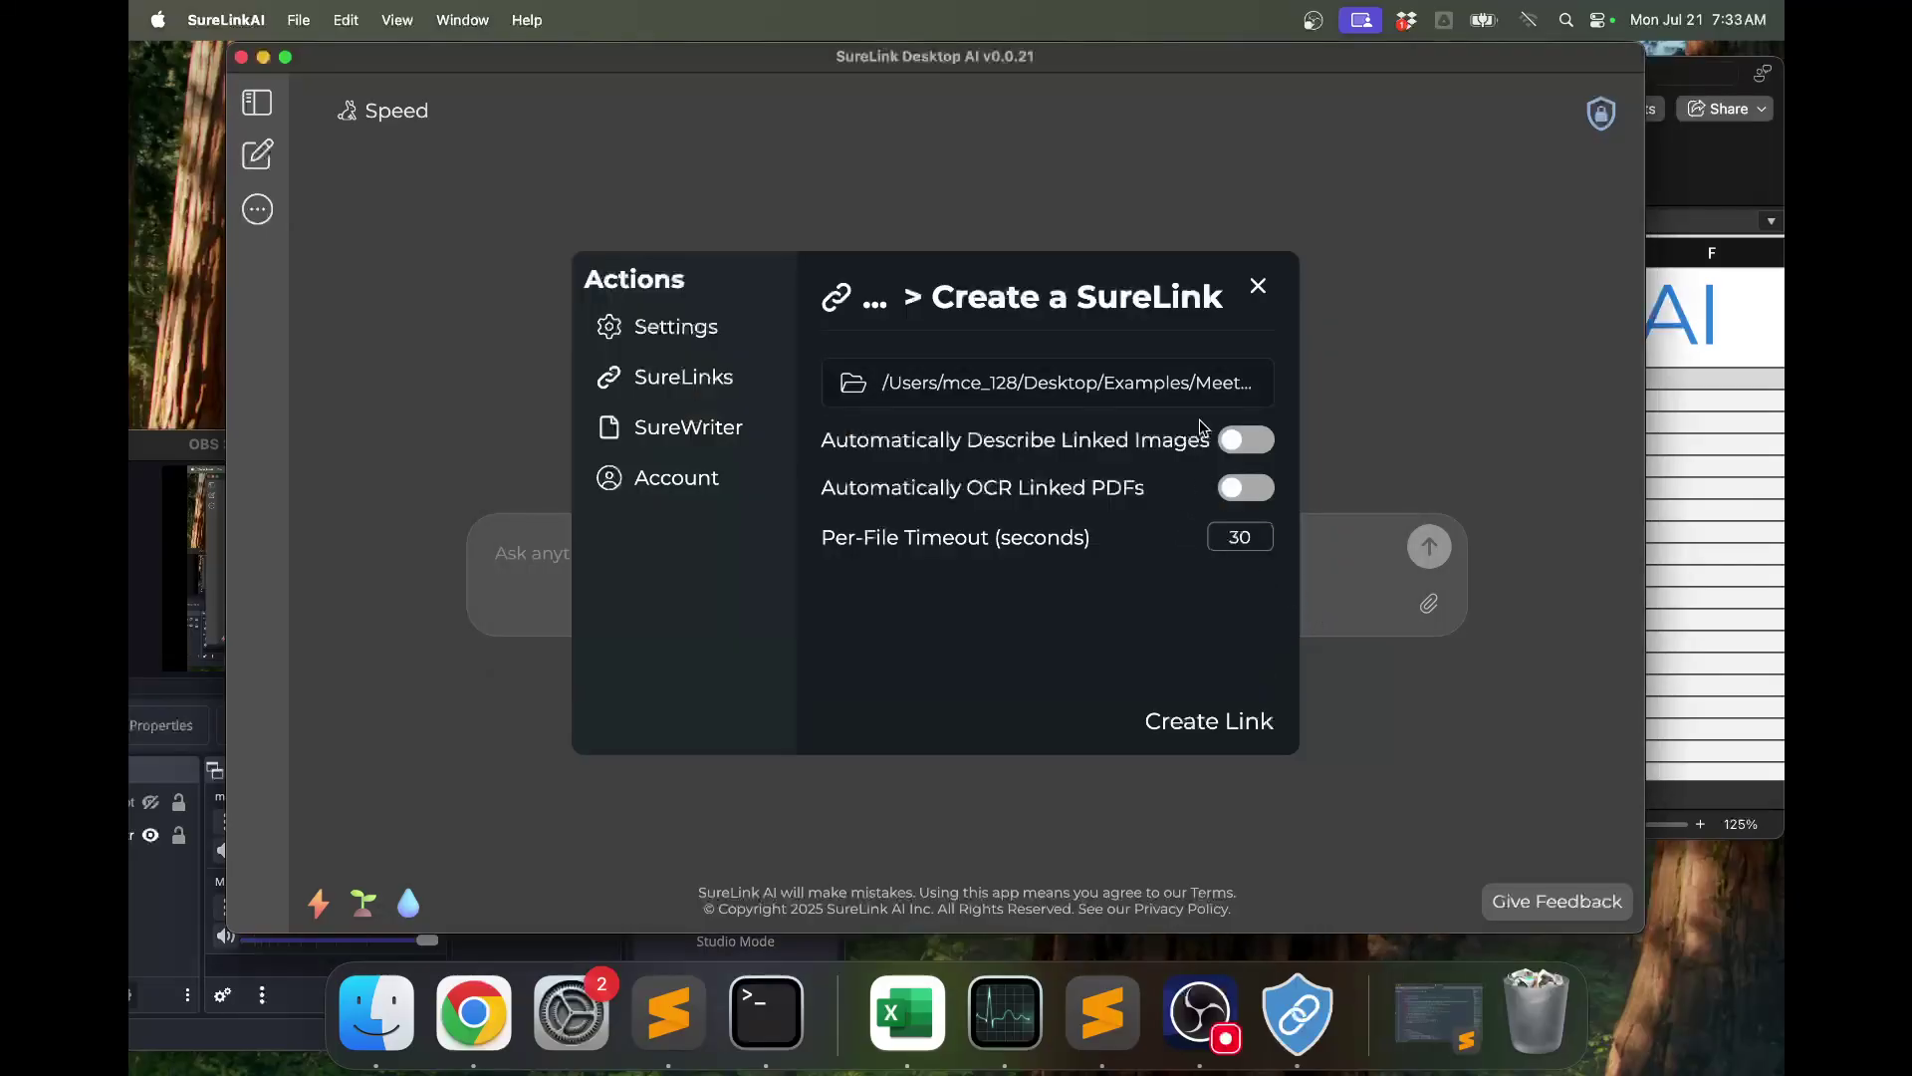
{"action": "left_click", "coordinate": [1240, 724]}
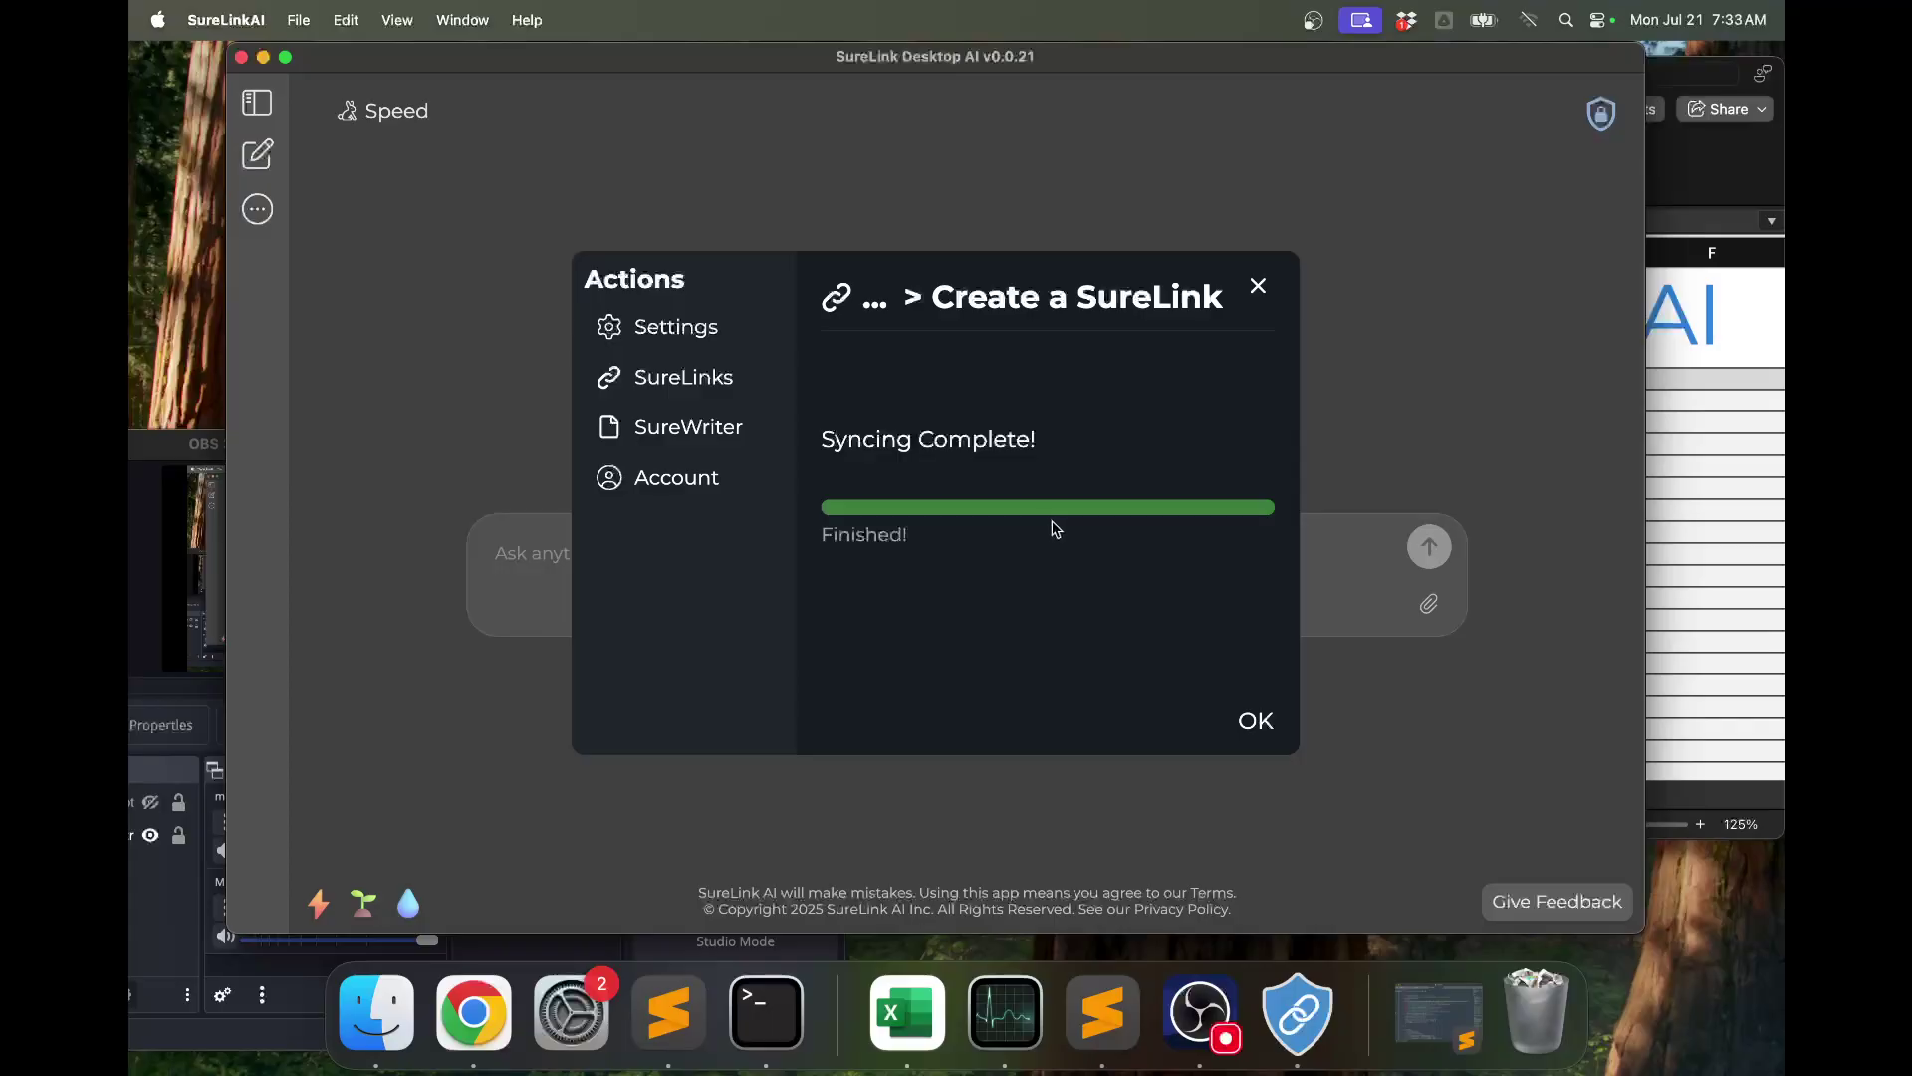
Switch the Meeting Minutes SureLink on for chats and return to the question box.
{"action": "left_click", "coordinate": [1255, 730]}
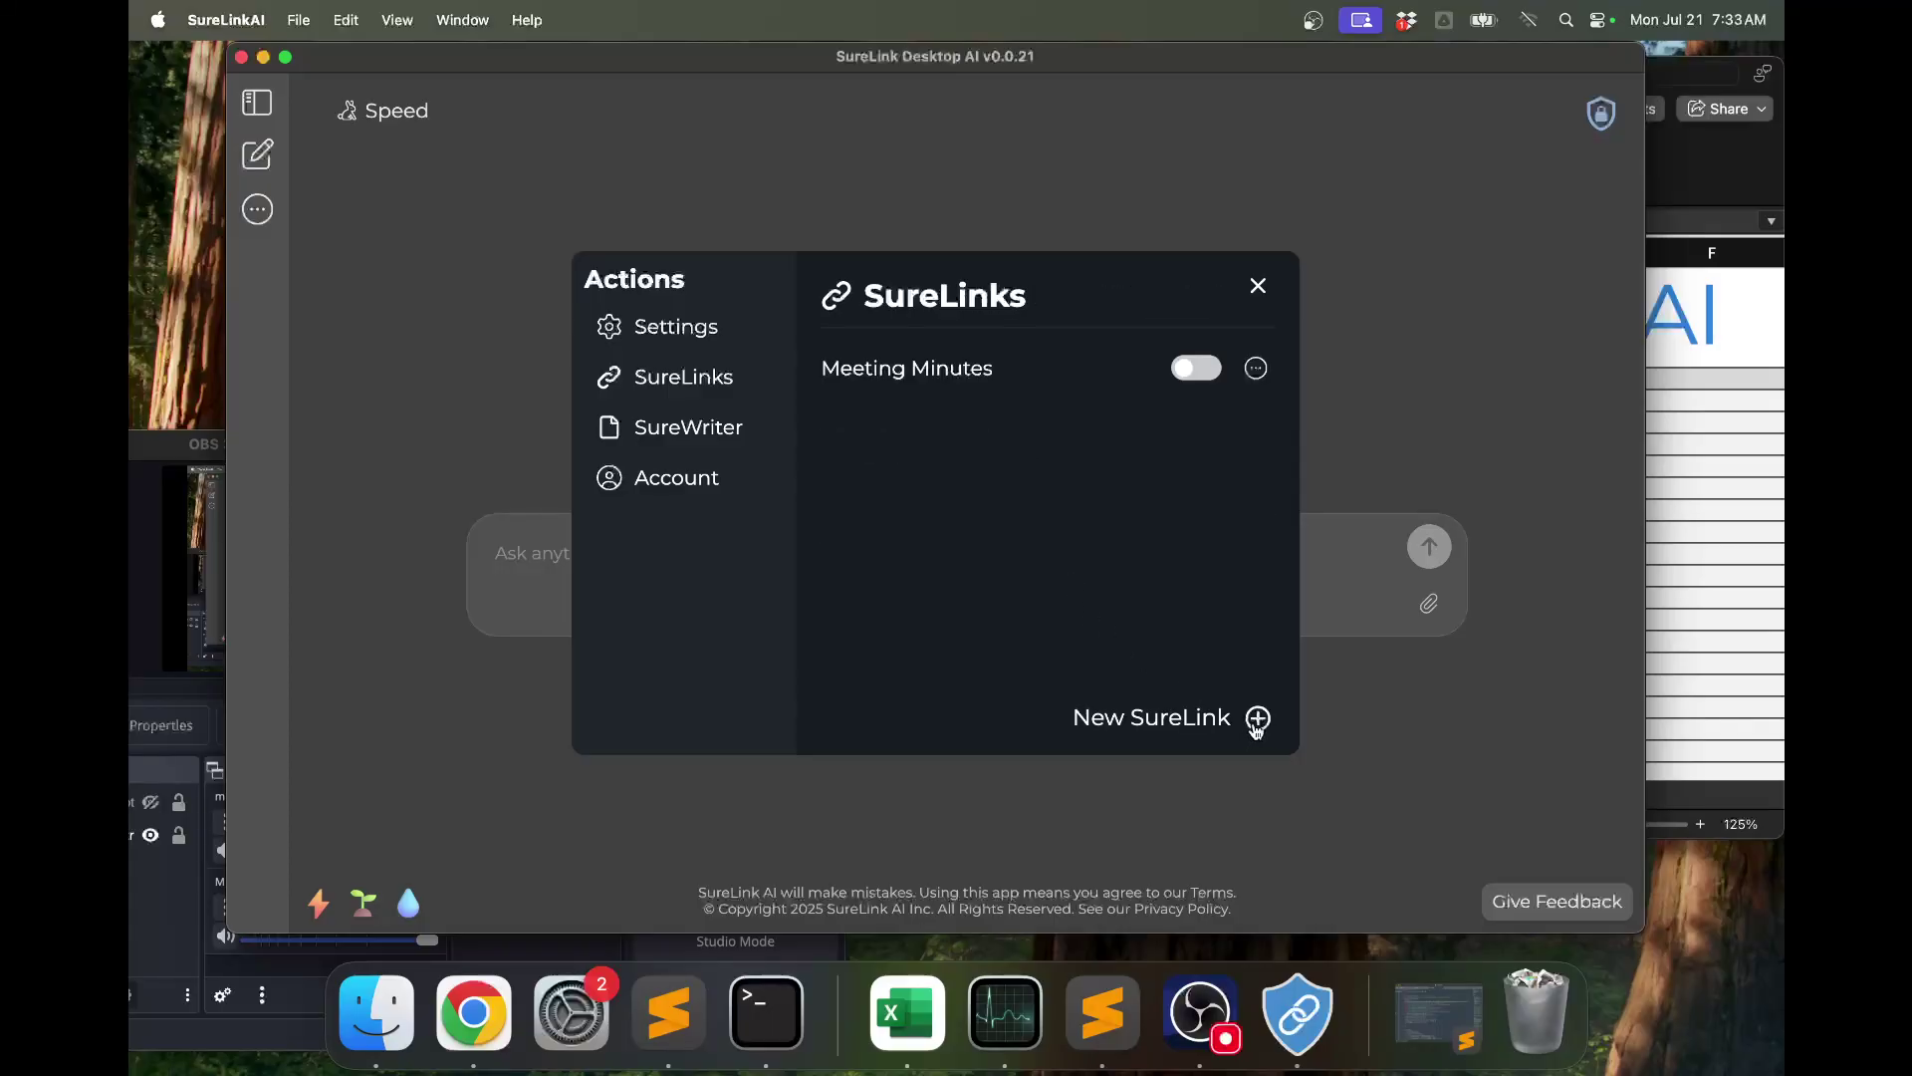
{"action": "left_click", "coordinate": [1181, 376]}
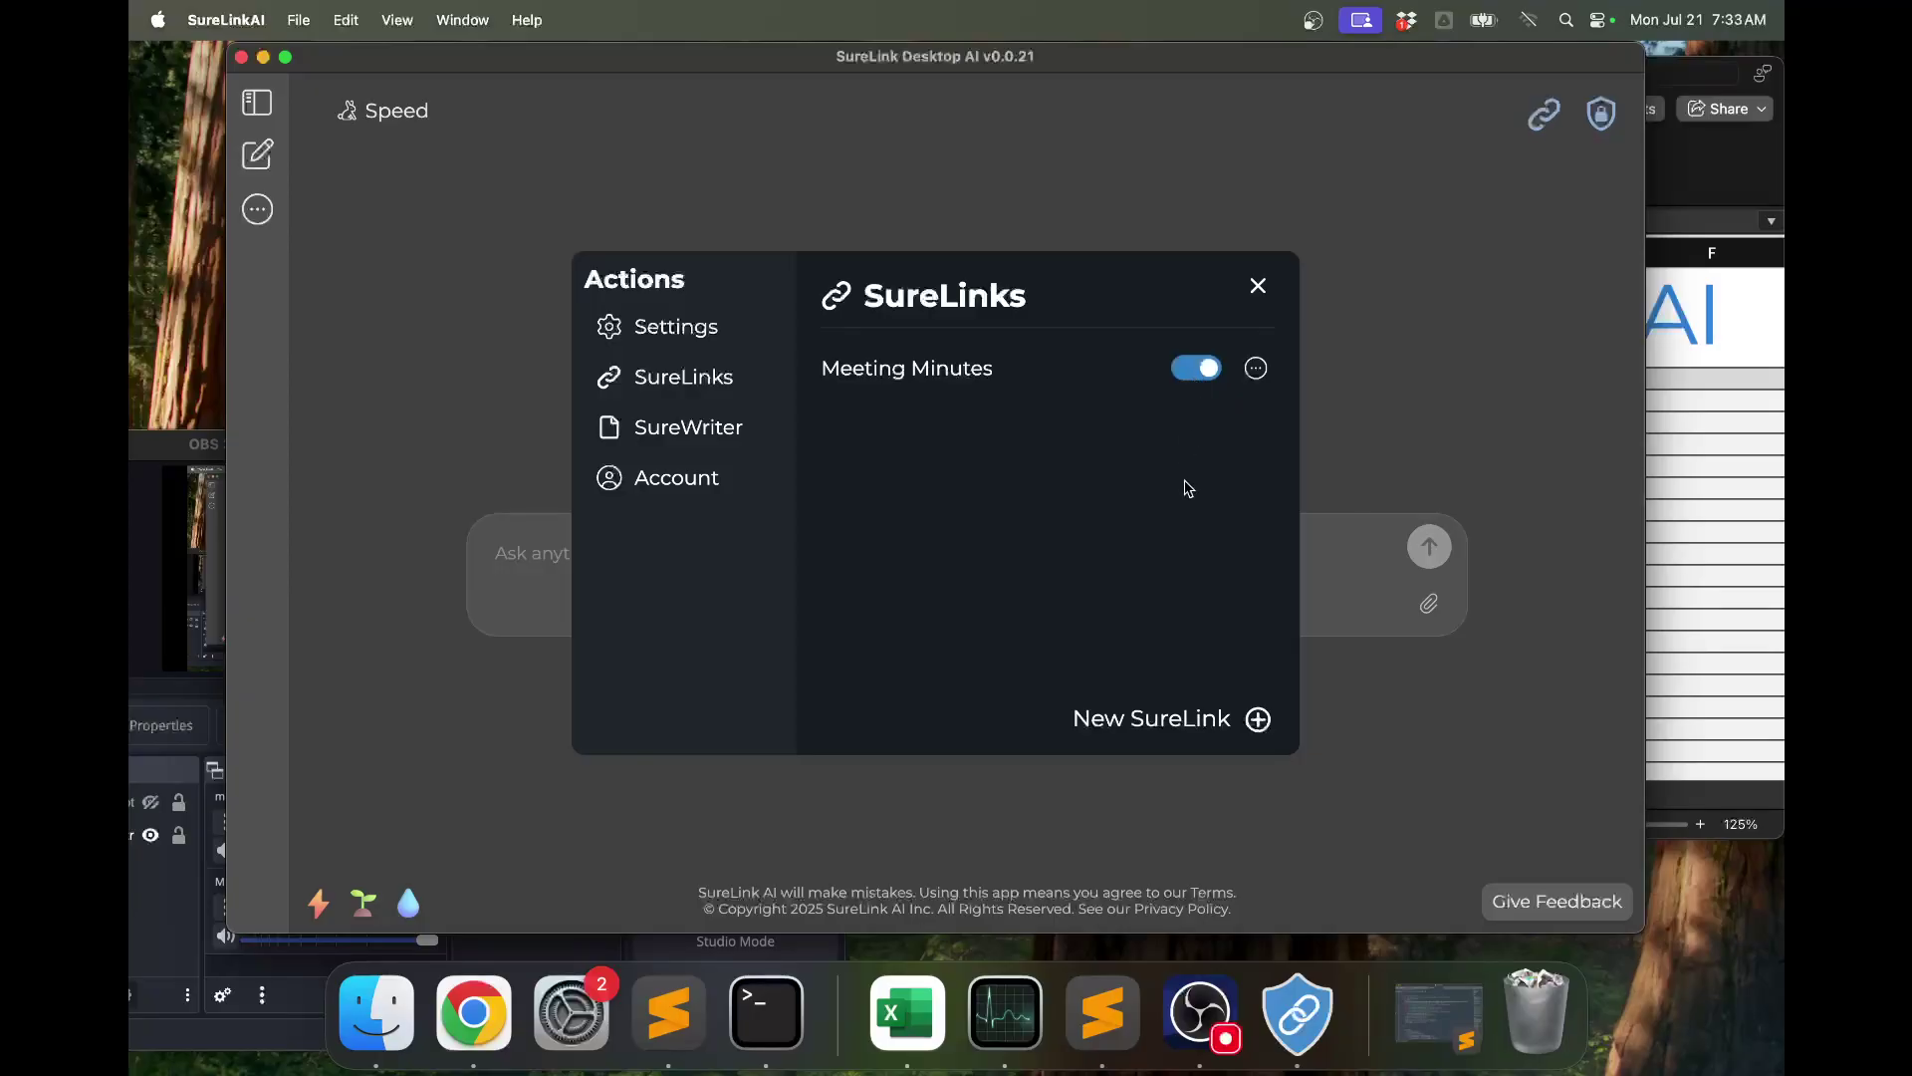
{"action": "left_click", "coordinate": [1339, 438]}
{"action": "left_click", "coordinate": [1137, 579]}
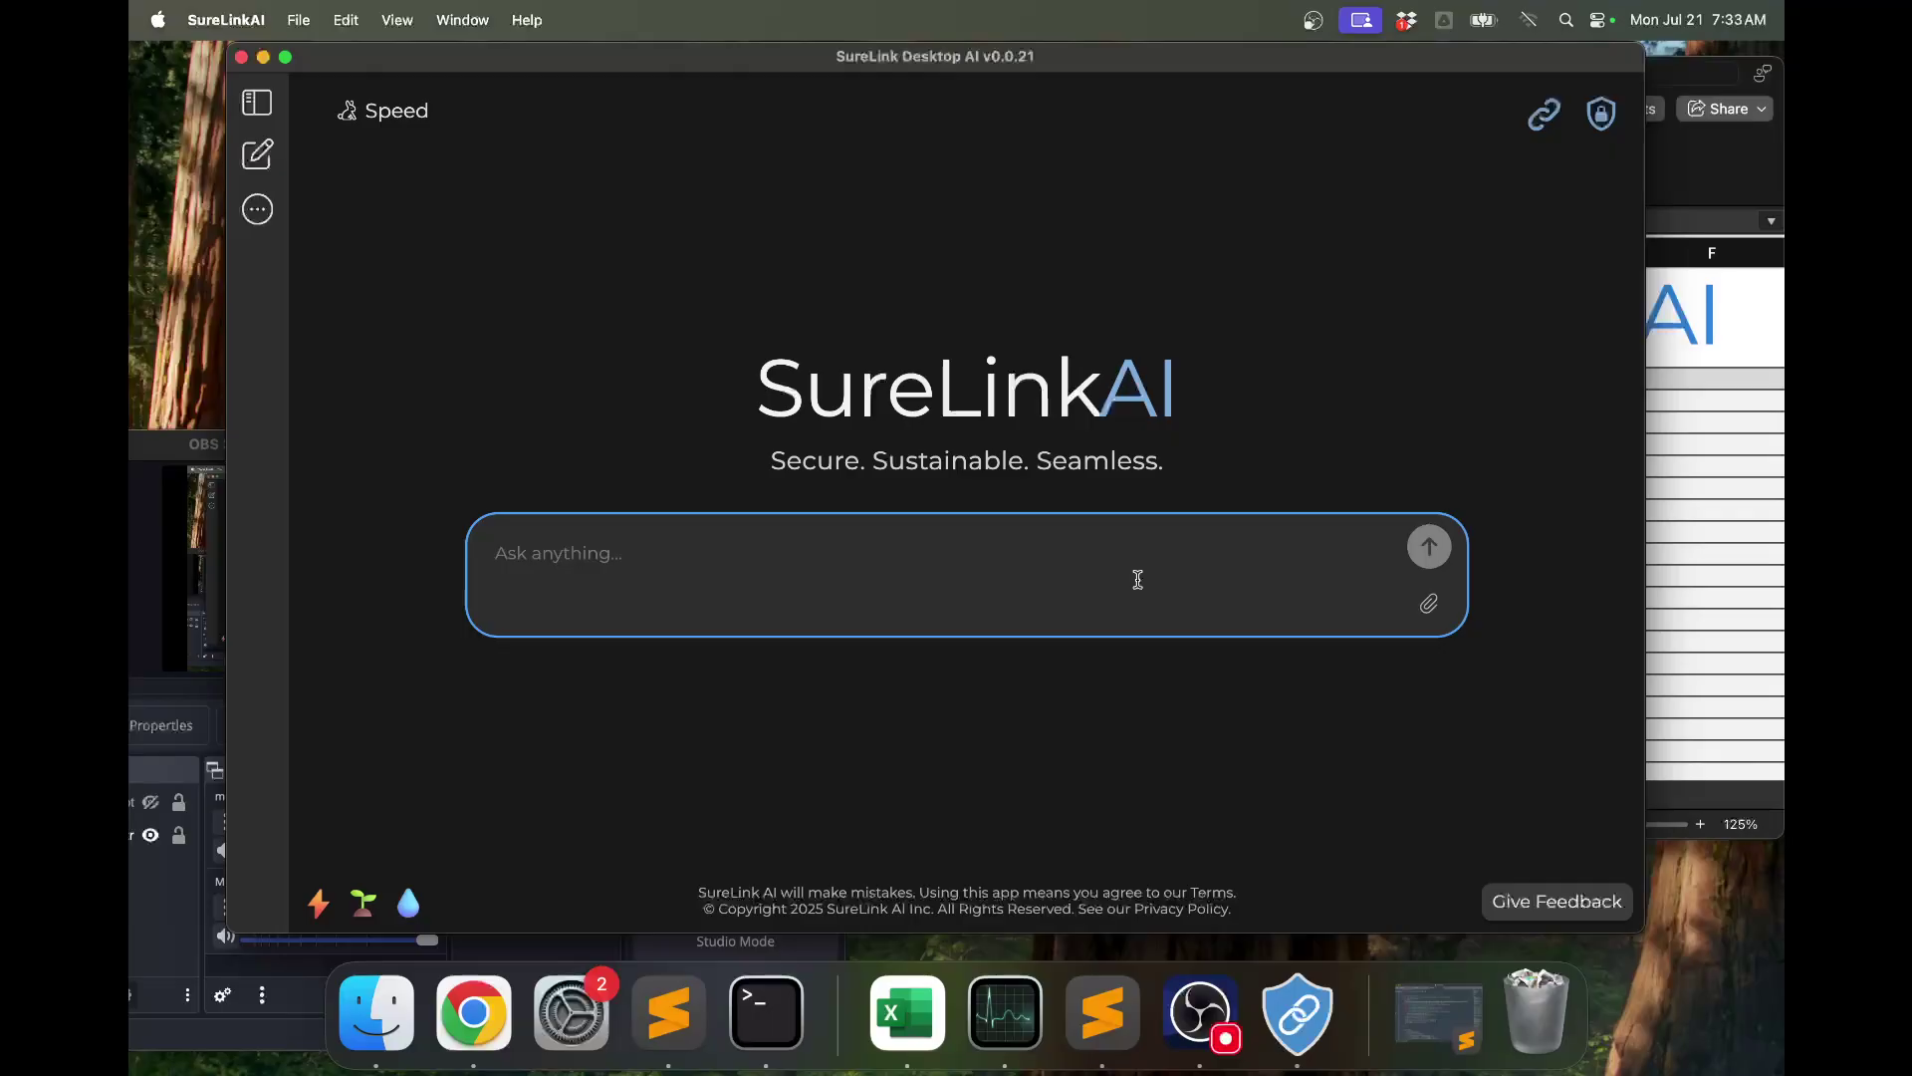
In Accuracy mode, ask about the contractor and open the cited May 8, 2023 minutes.
{"action": "left_click", "coordinate": [403, 118]}
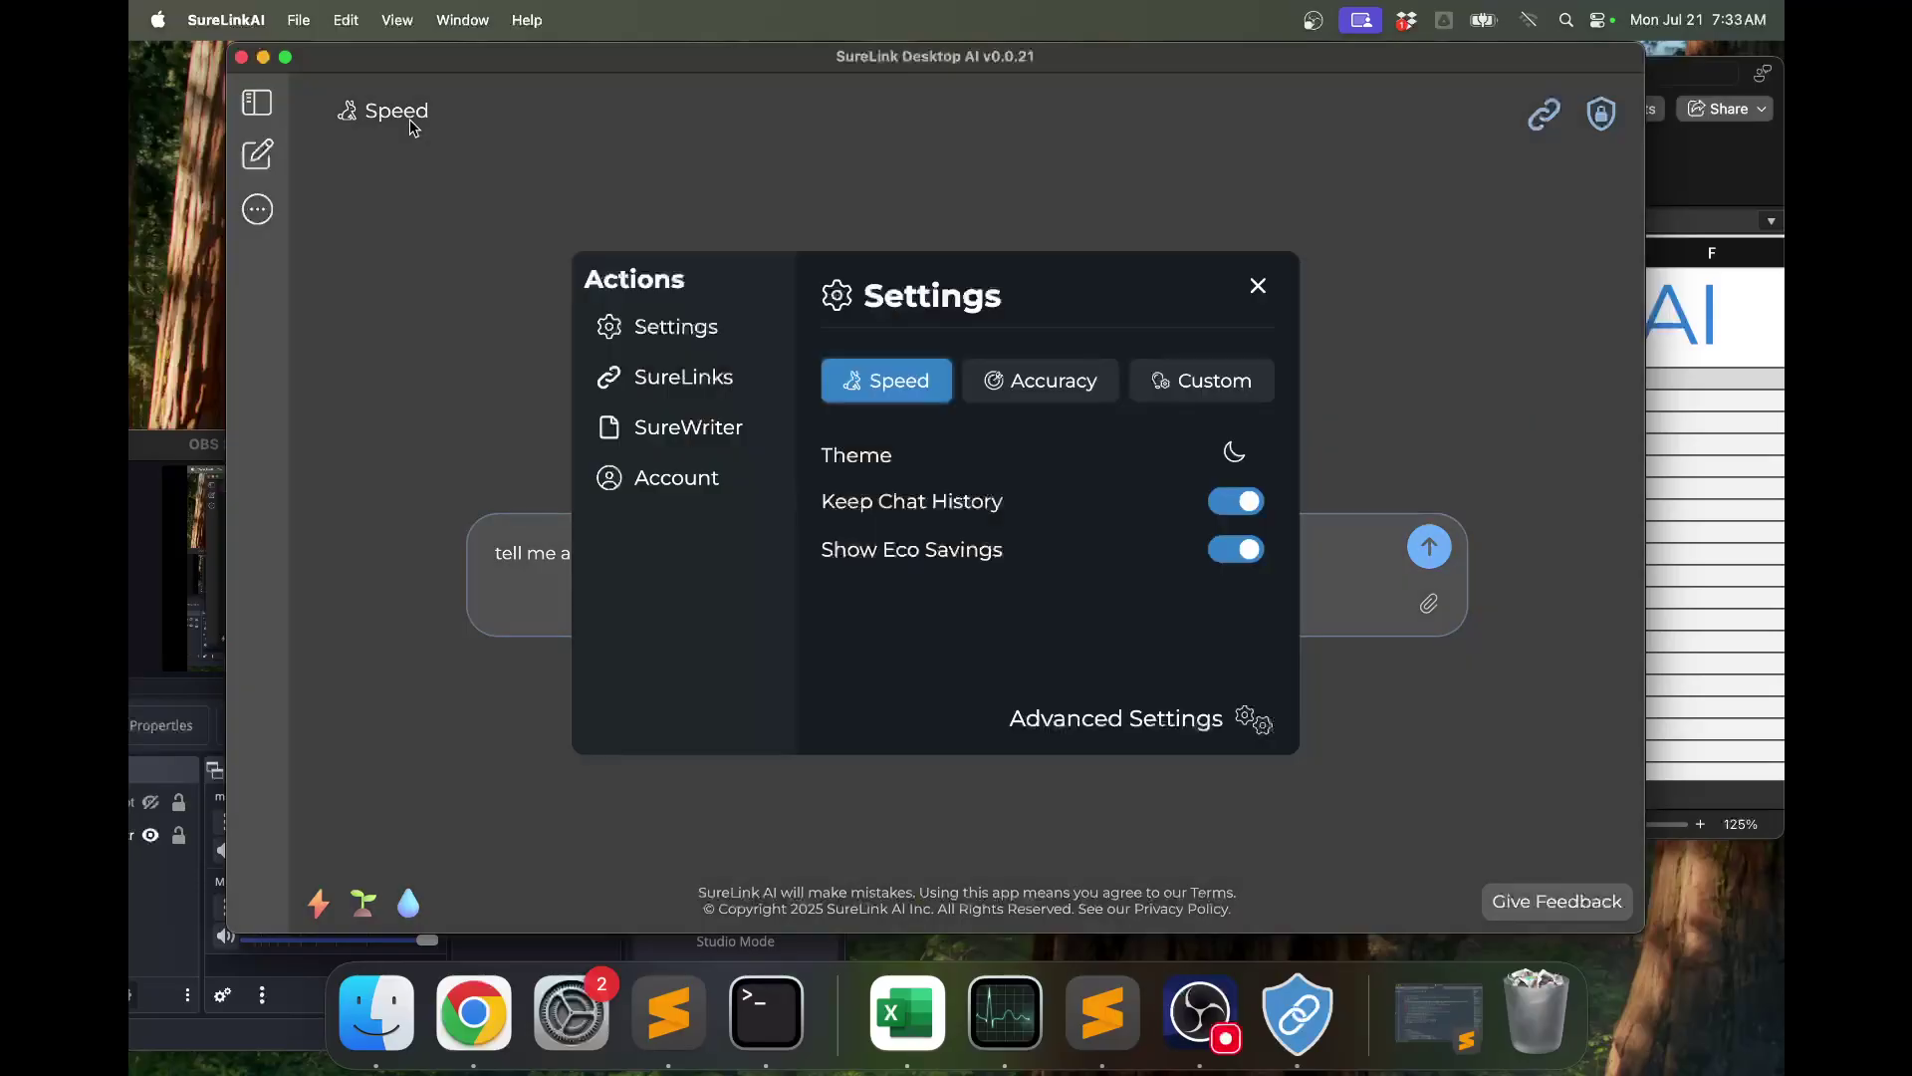
{"action": "left_click", "coordinate": [1030, 401]}
{"action": "left_click", "coordinate": [1350, 450]}
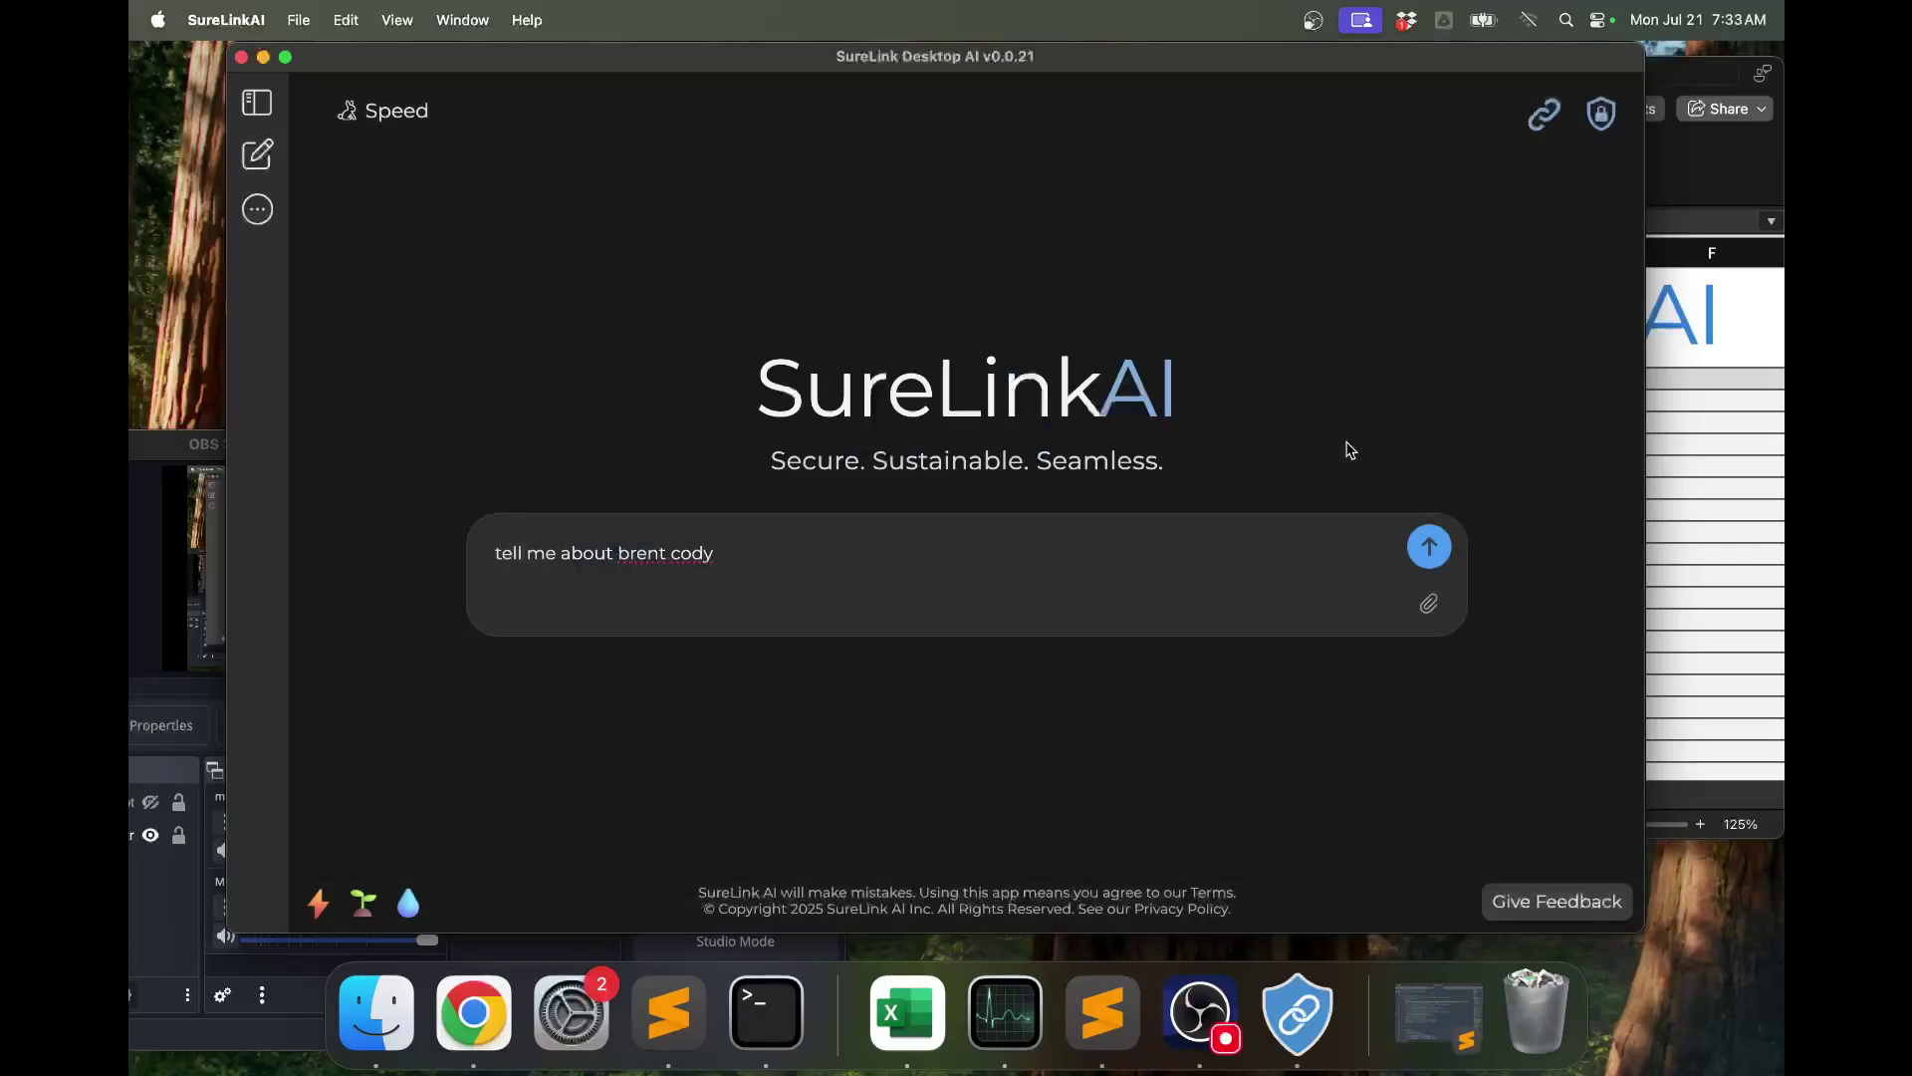
{"action": "left_click", "coordinate": [1428, 548]}
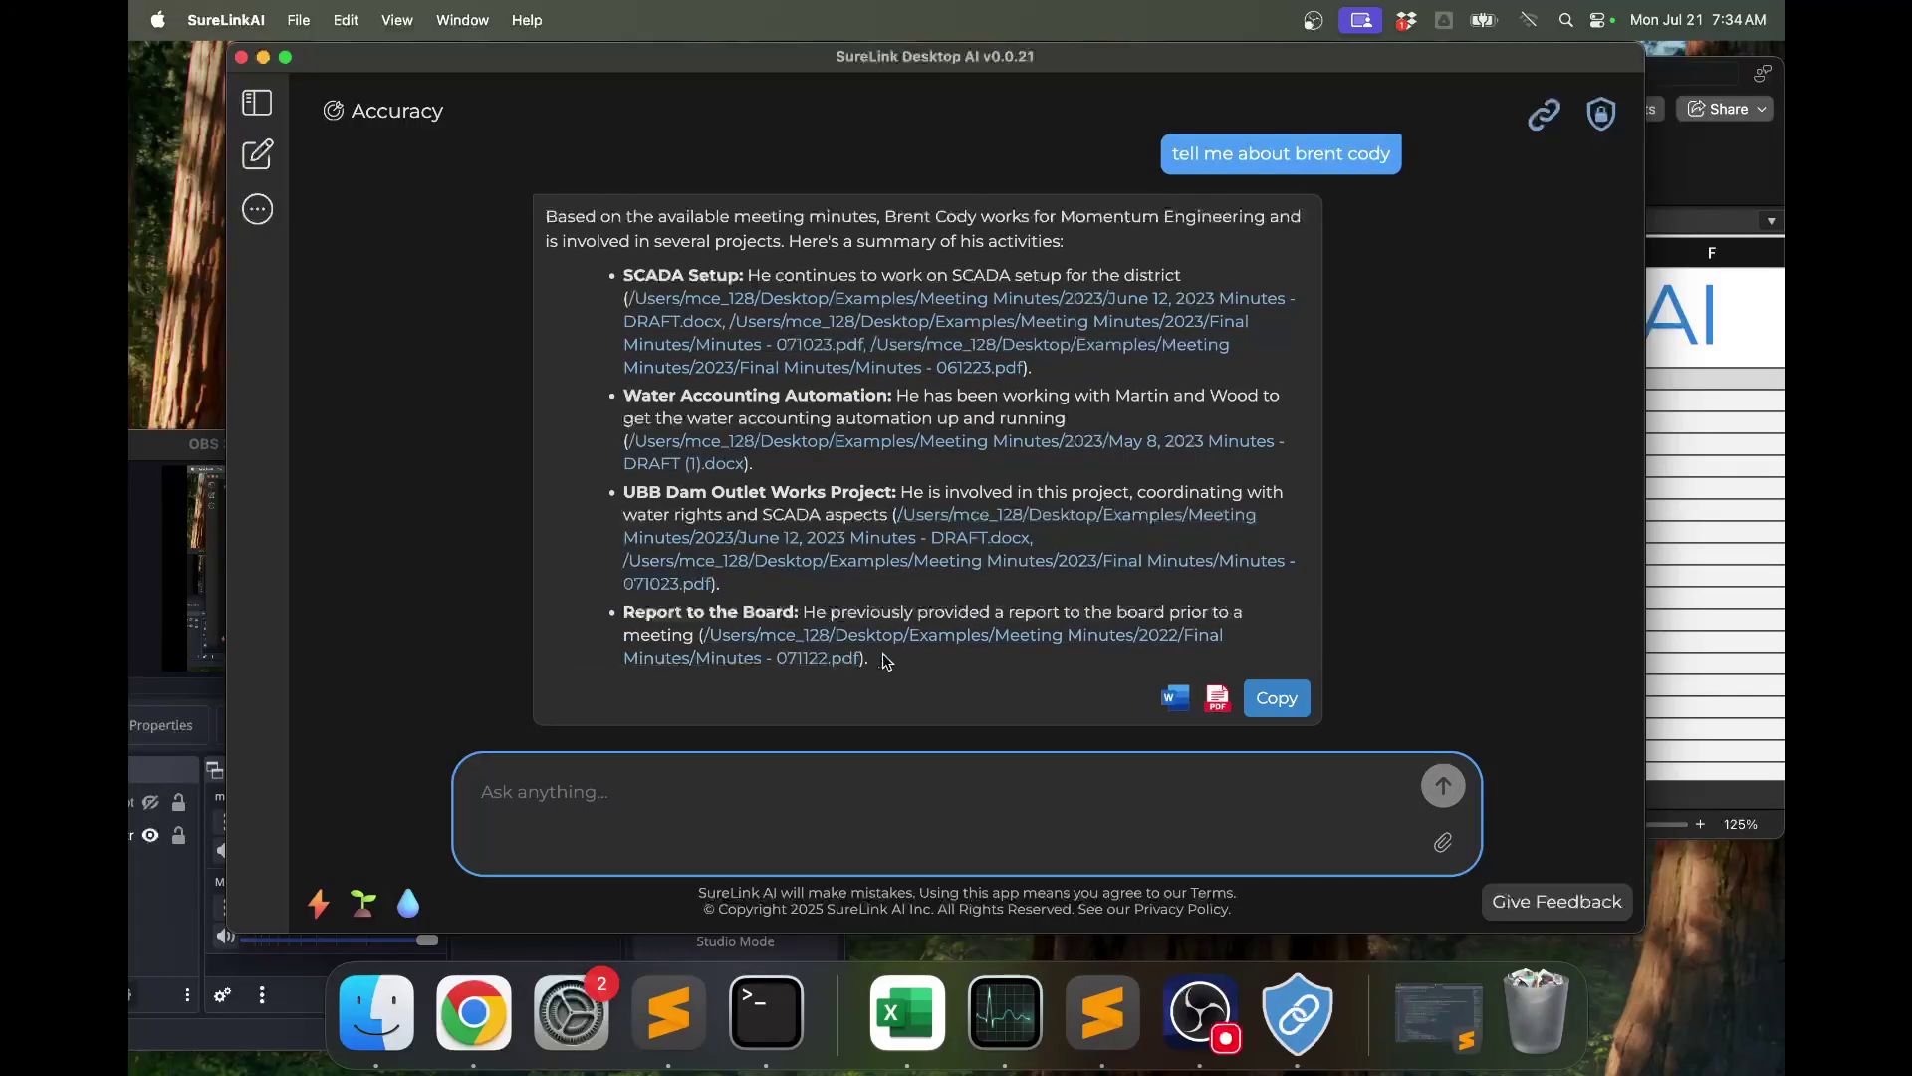
{"action": "left_click", "coordinate": [916, 447]}
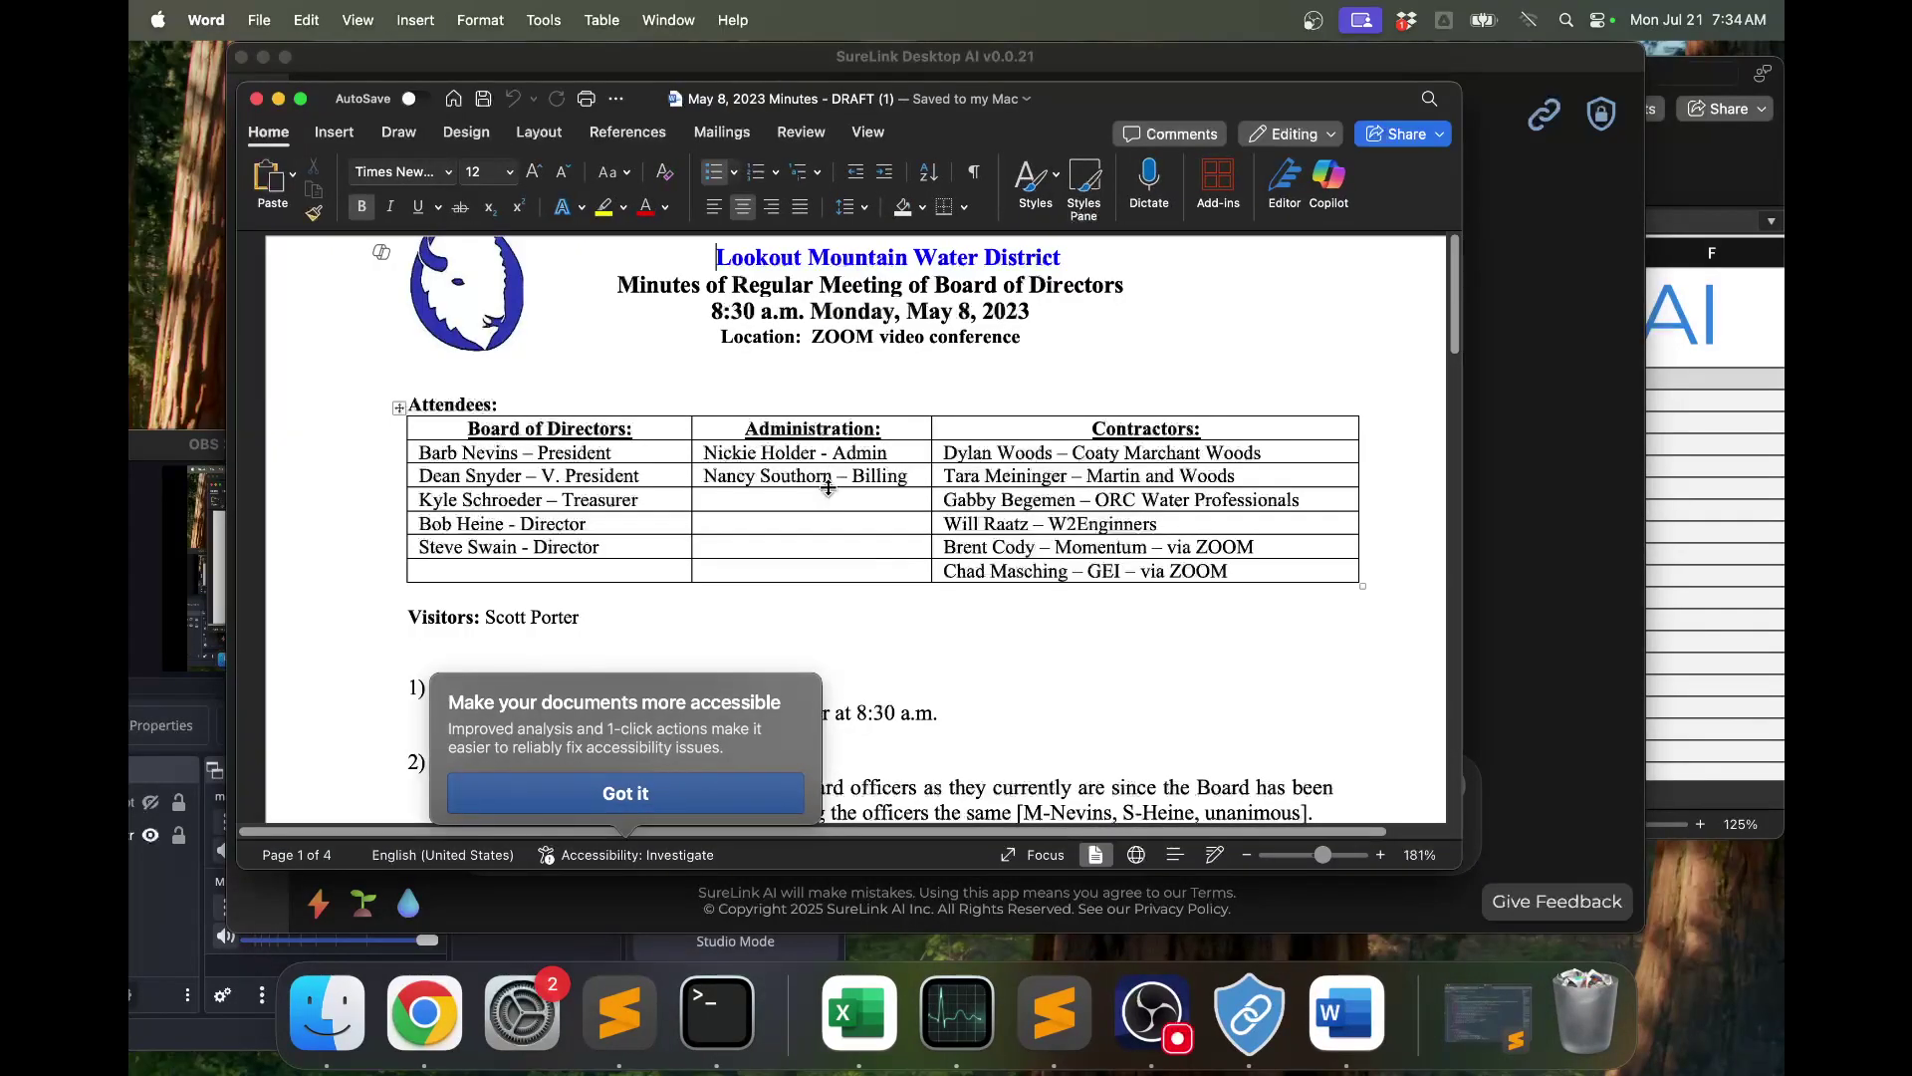
Scroll through 'May 8, 2023 Minutes - DRAFT (1).docx' in Word, then close it.
{"action": "scroll", "coordinate": [829, 487], "scroll_direction": "down", "scroll_amount": 5}
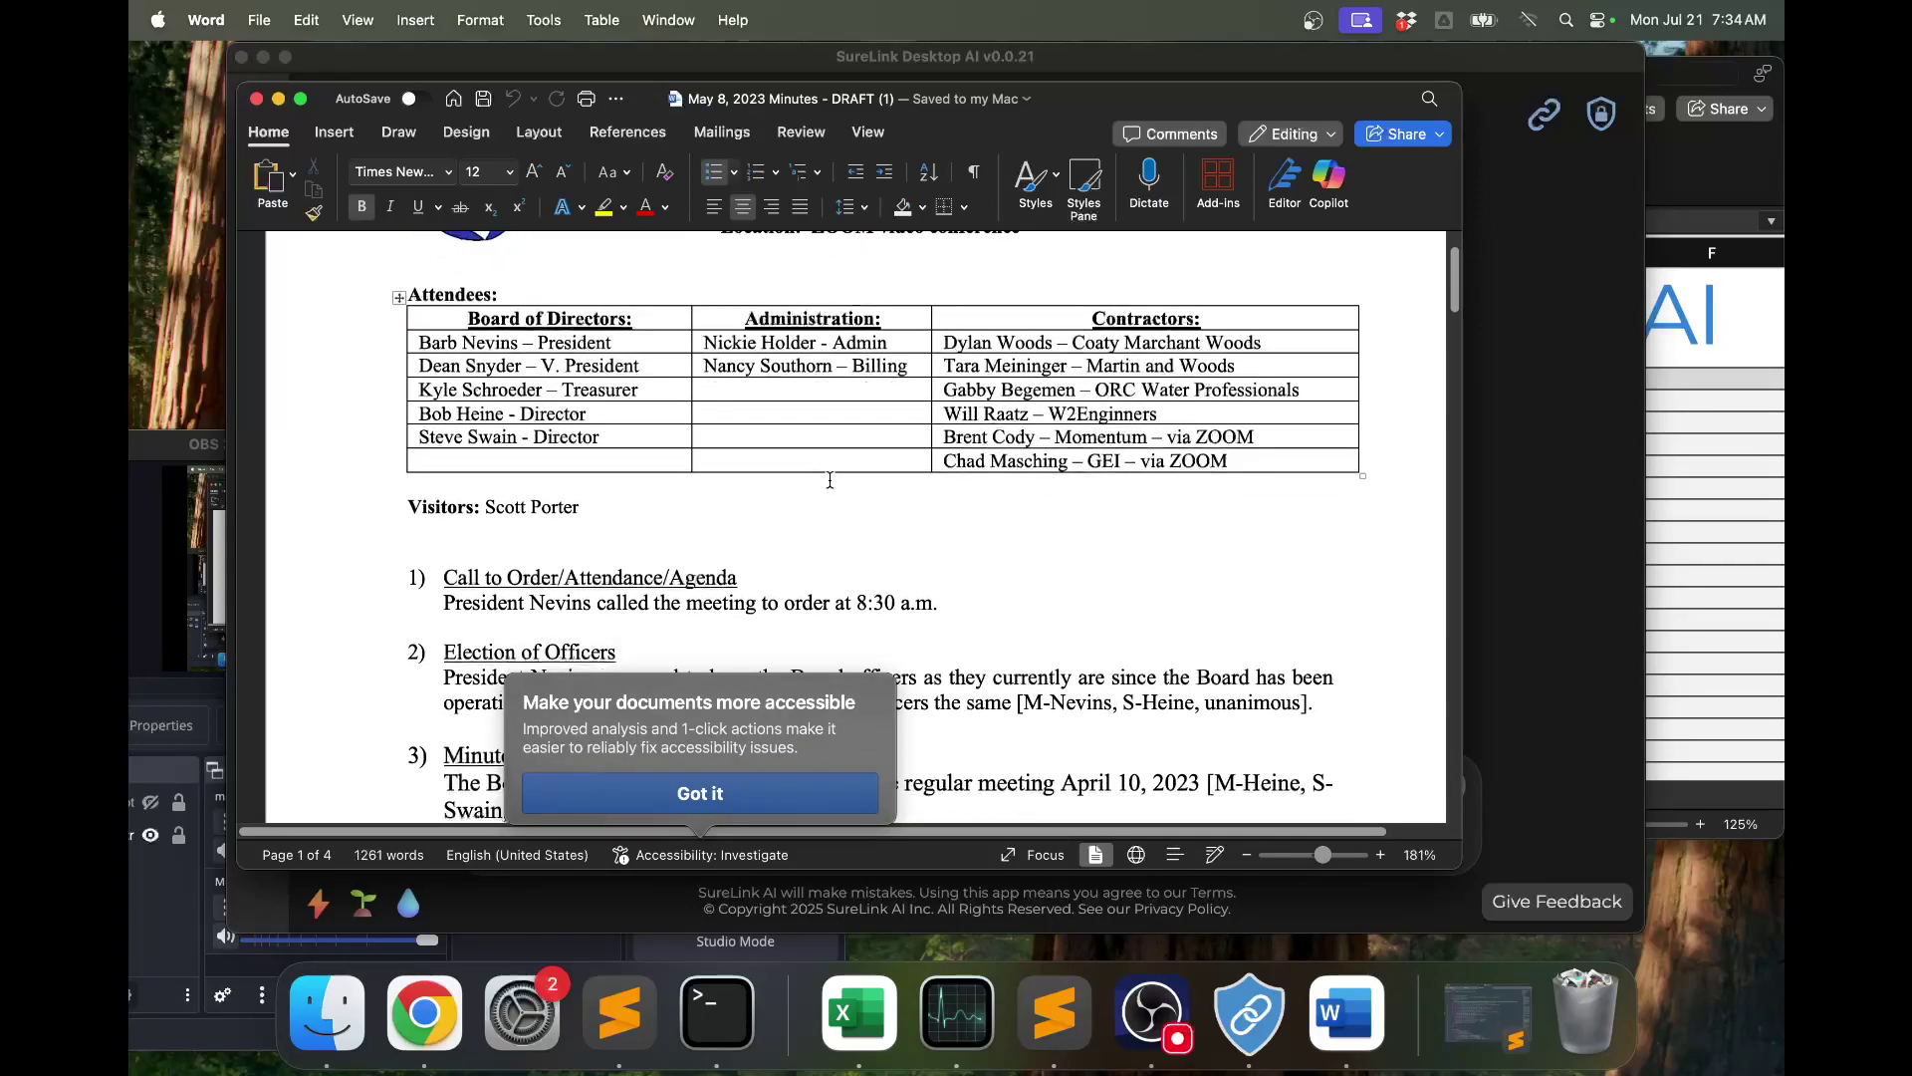
{"action": "scroll", "coordinate": [830, 479], "scroll_direction": "down", "scroll_amount": 2}
{"action": "left_click", "coordinate": [256, 99]}
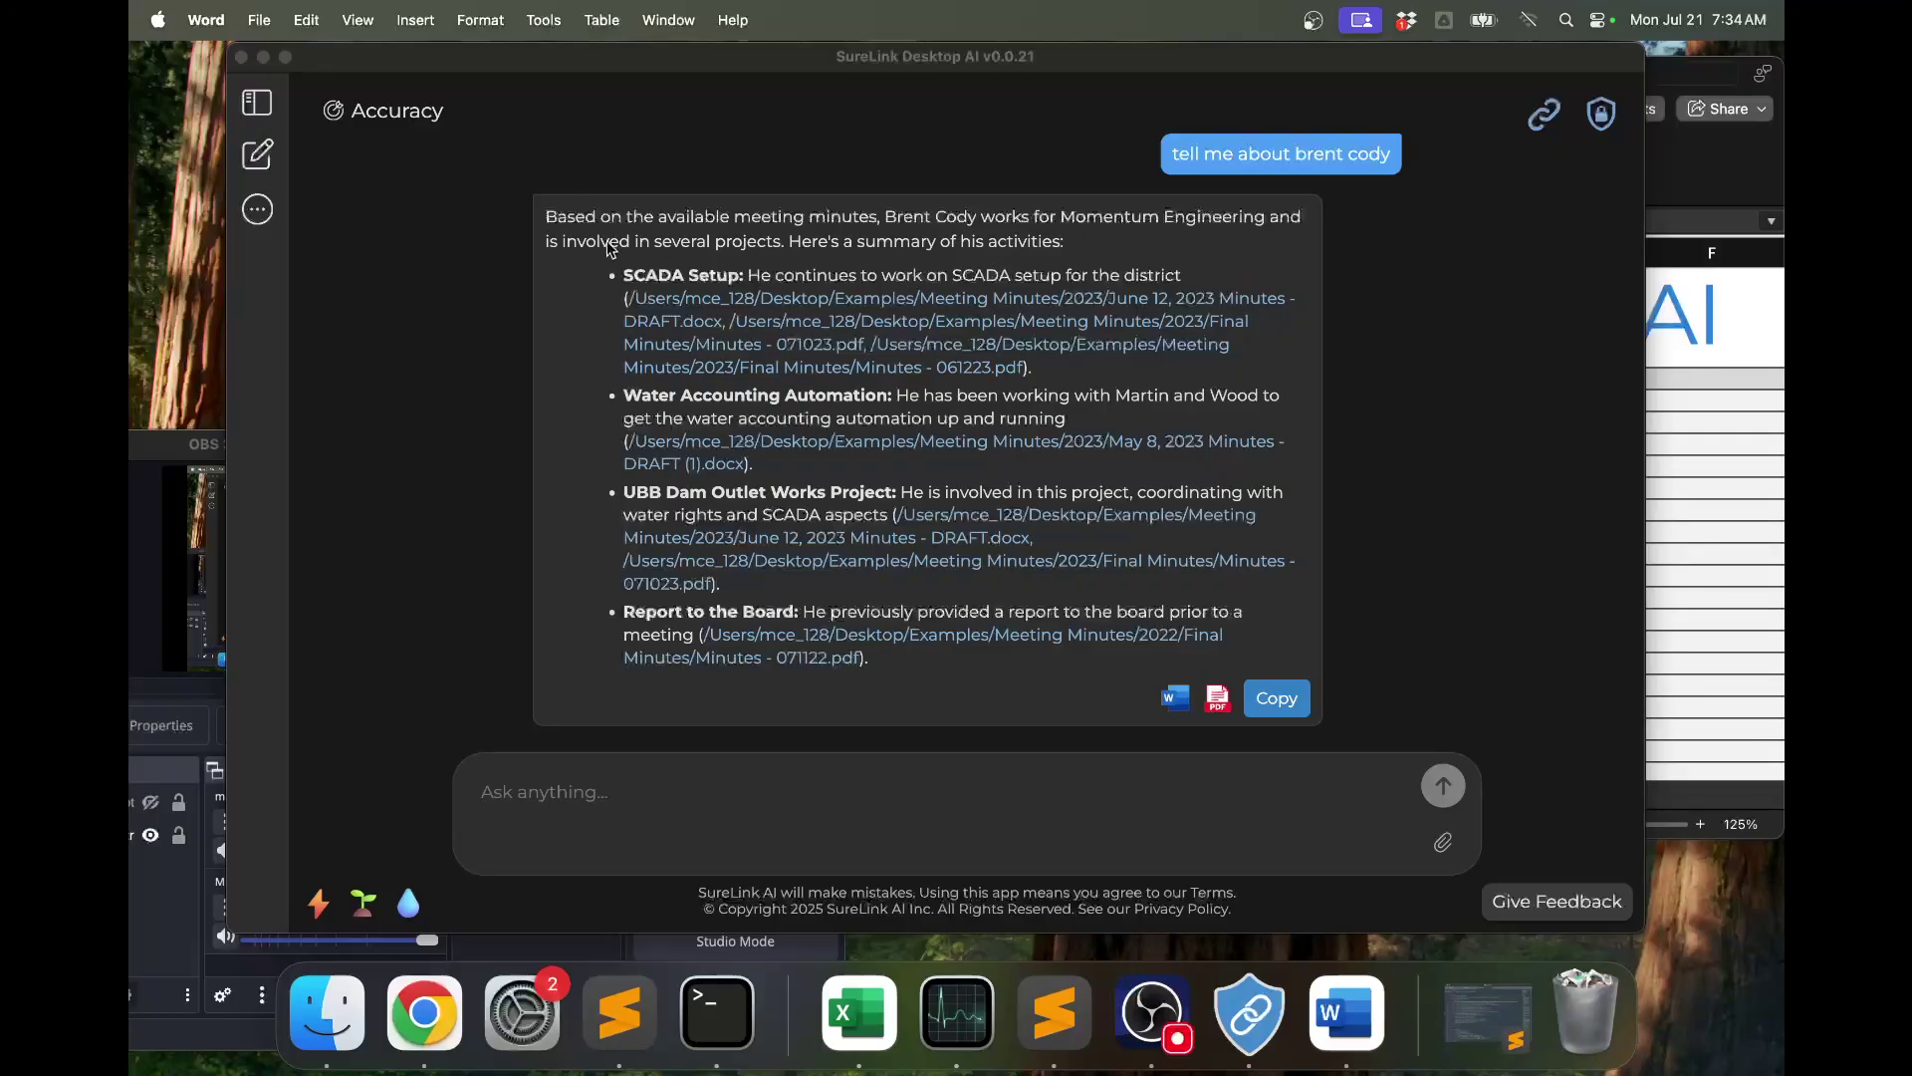
Dismiss Word's rating prompt and show SureLink's SureLinks list with Meeting Minutes enabled.
{"action": "left_click", "coordinate": [815, 370]}
{"action": "left_click", "coordinate": [265, 218]}
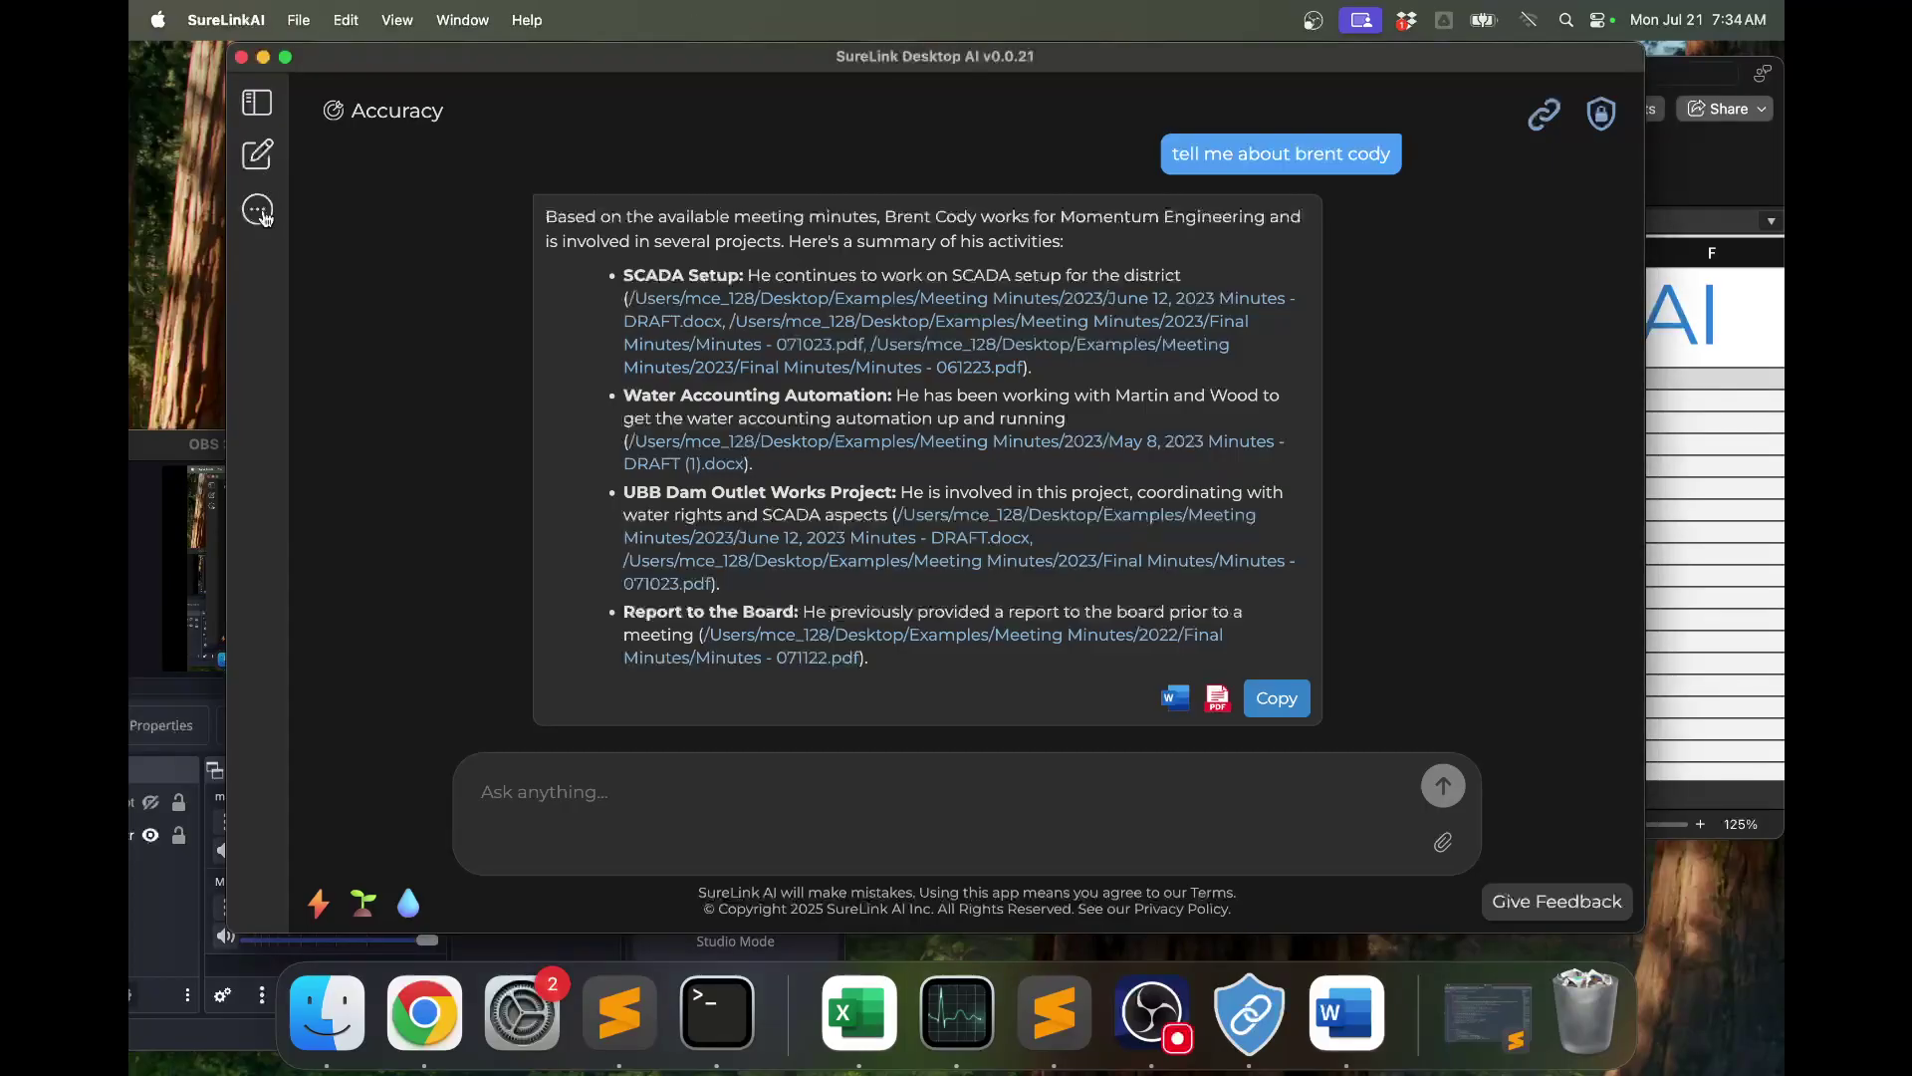
{"action": "left_click", "coordinate": [265, 218]}
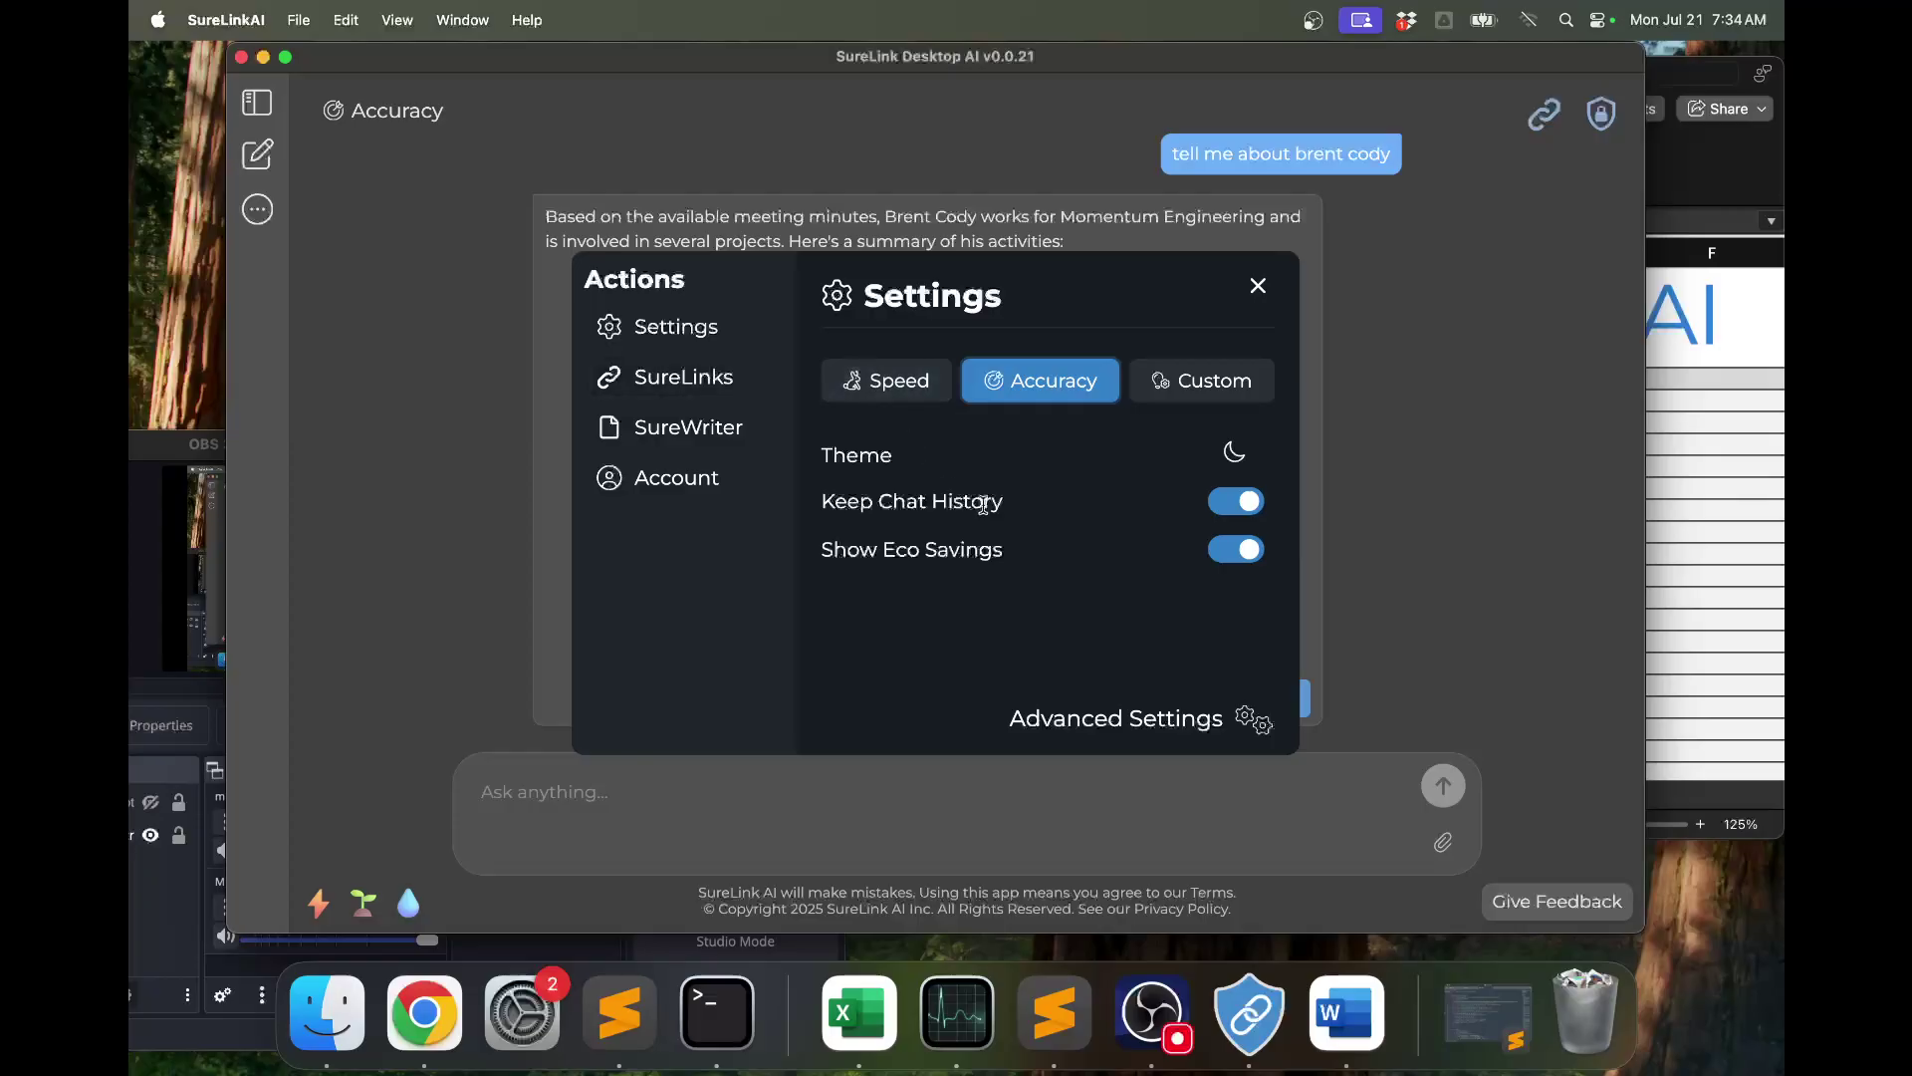
{"action": "left_click", "coordinate": [665, 376]}
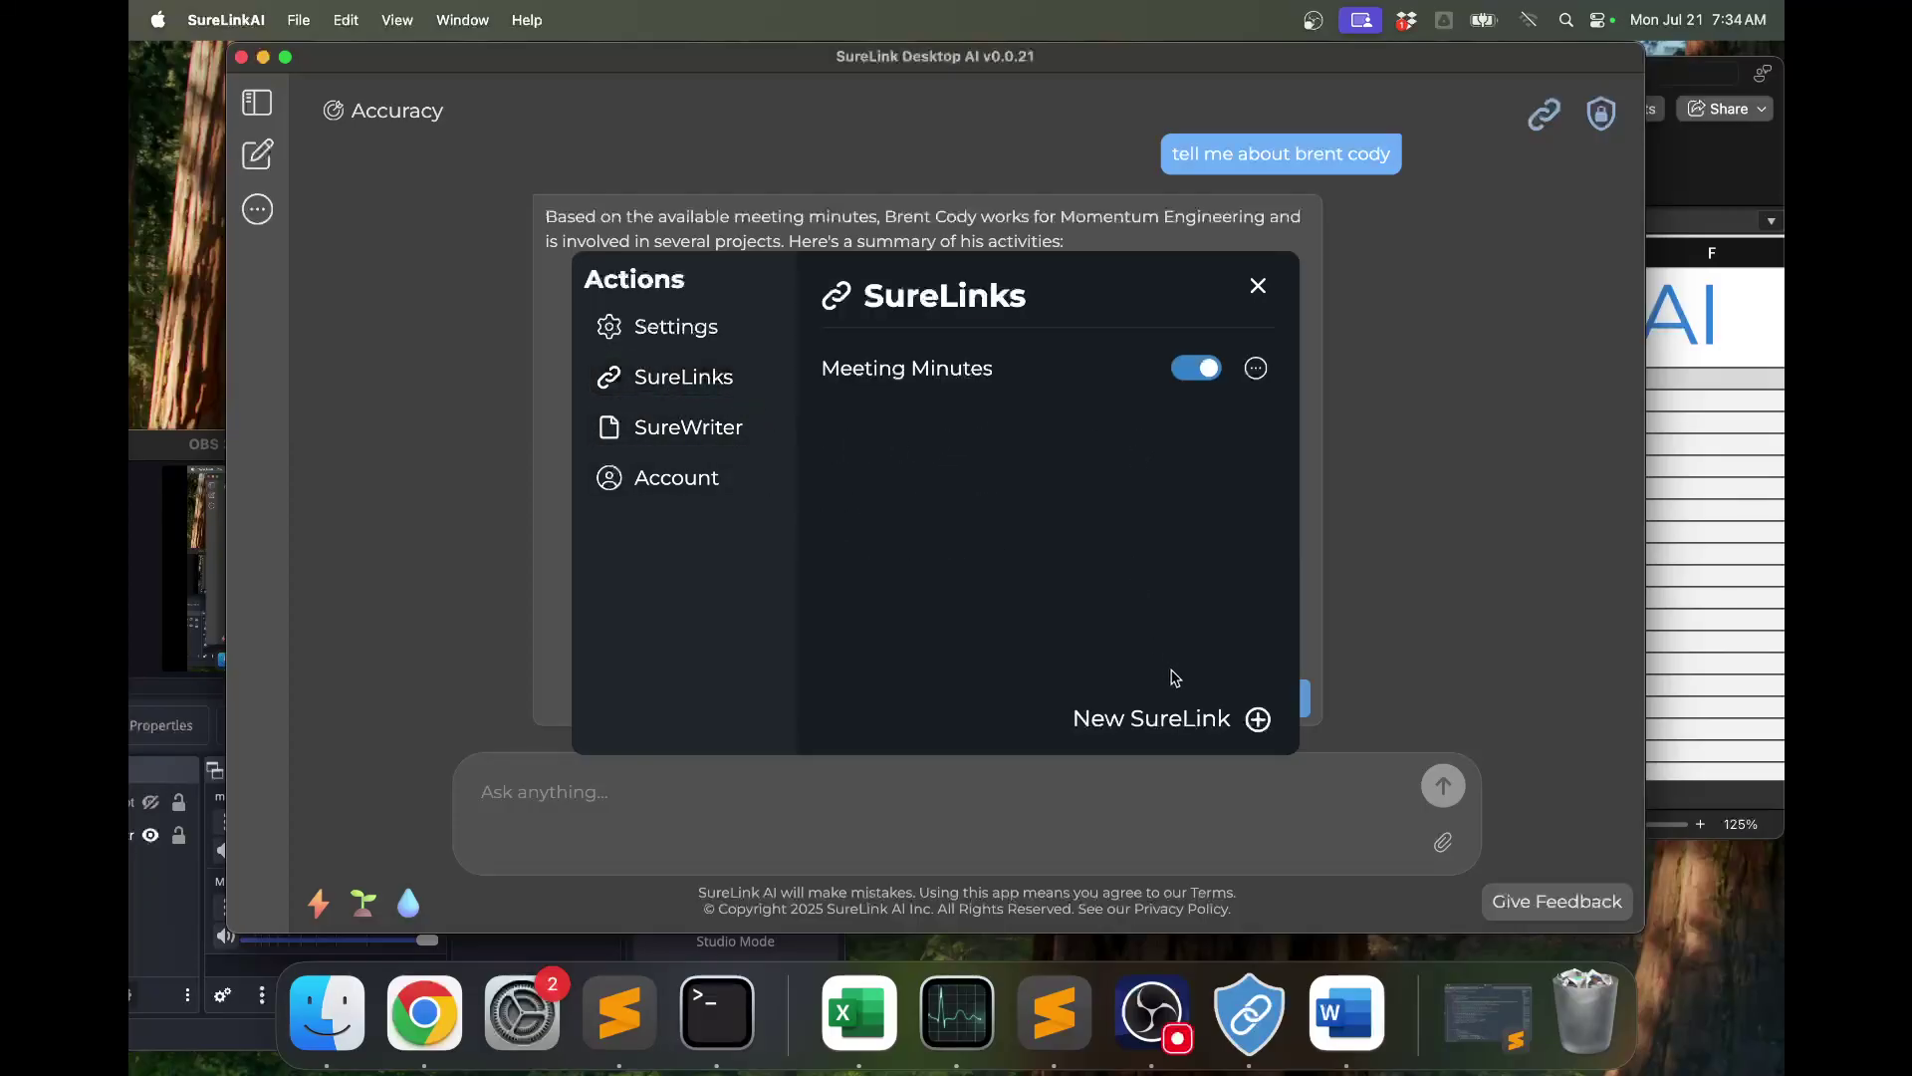
Link the Images folder with Automatically Describe Linked Images on, syncing in the background.
{"action": "left_click", "coordinate": [1185, 719]}
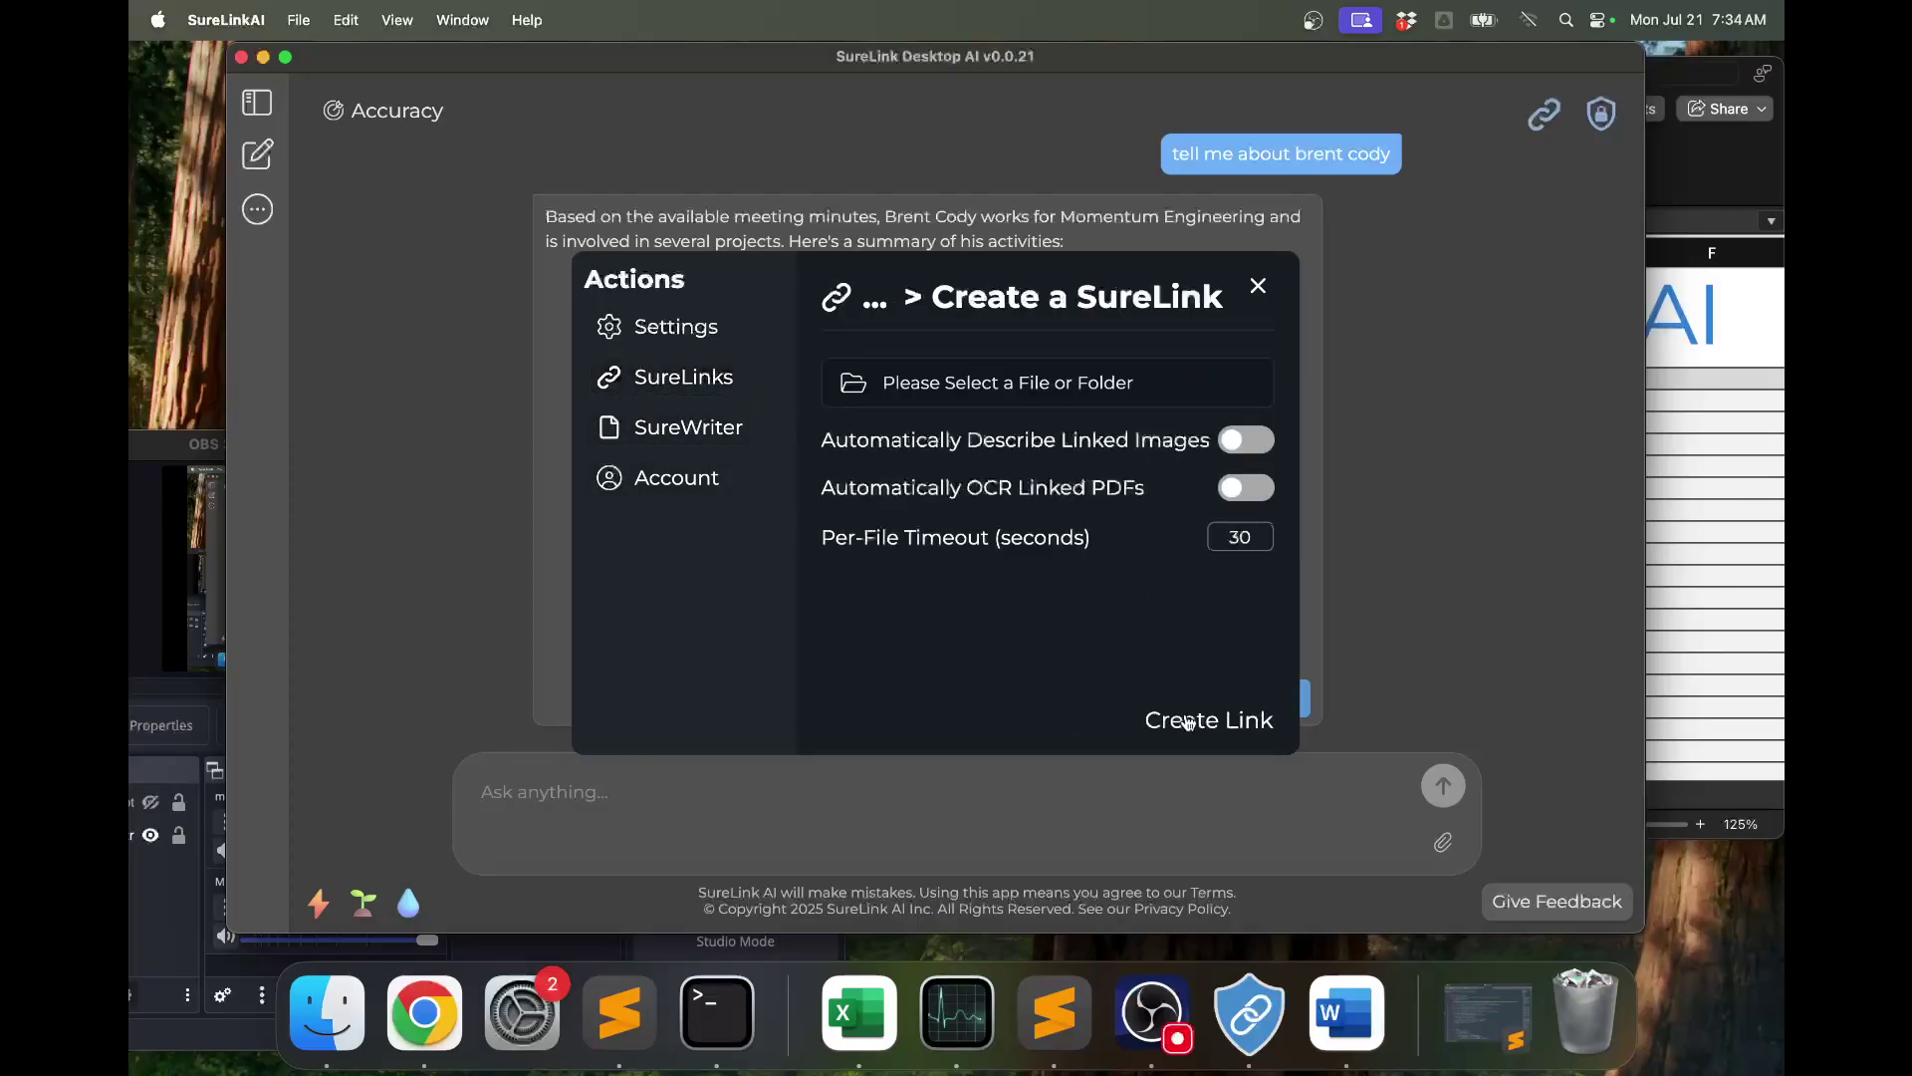
{"action": "left_click", "coordinate": [1233, 453]}
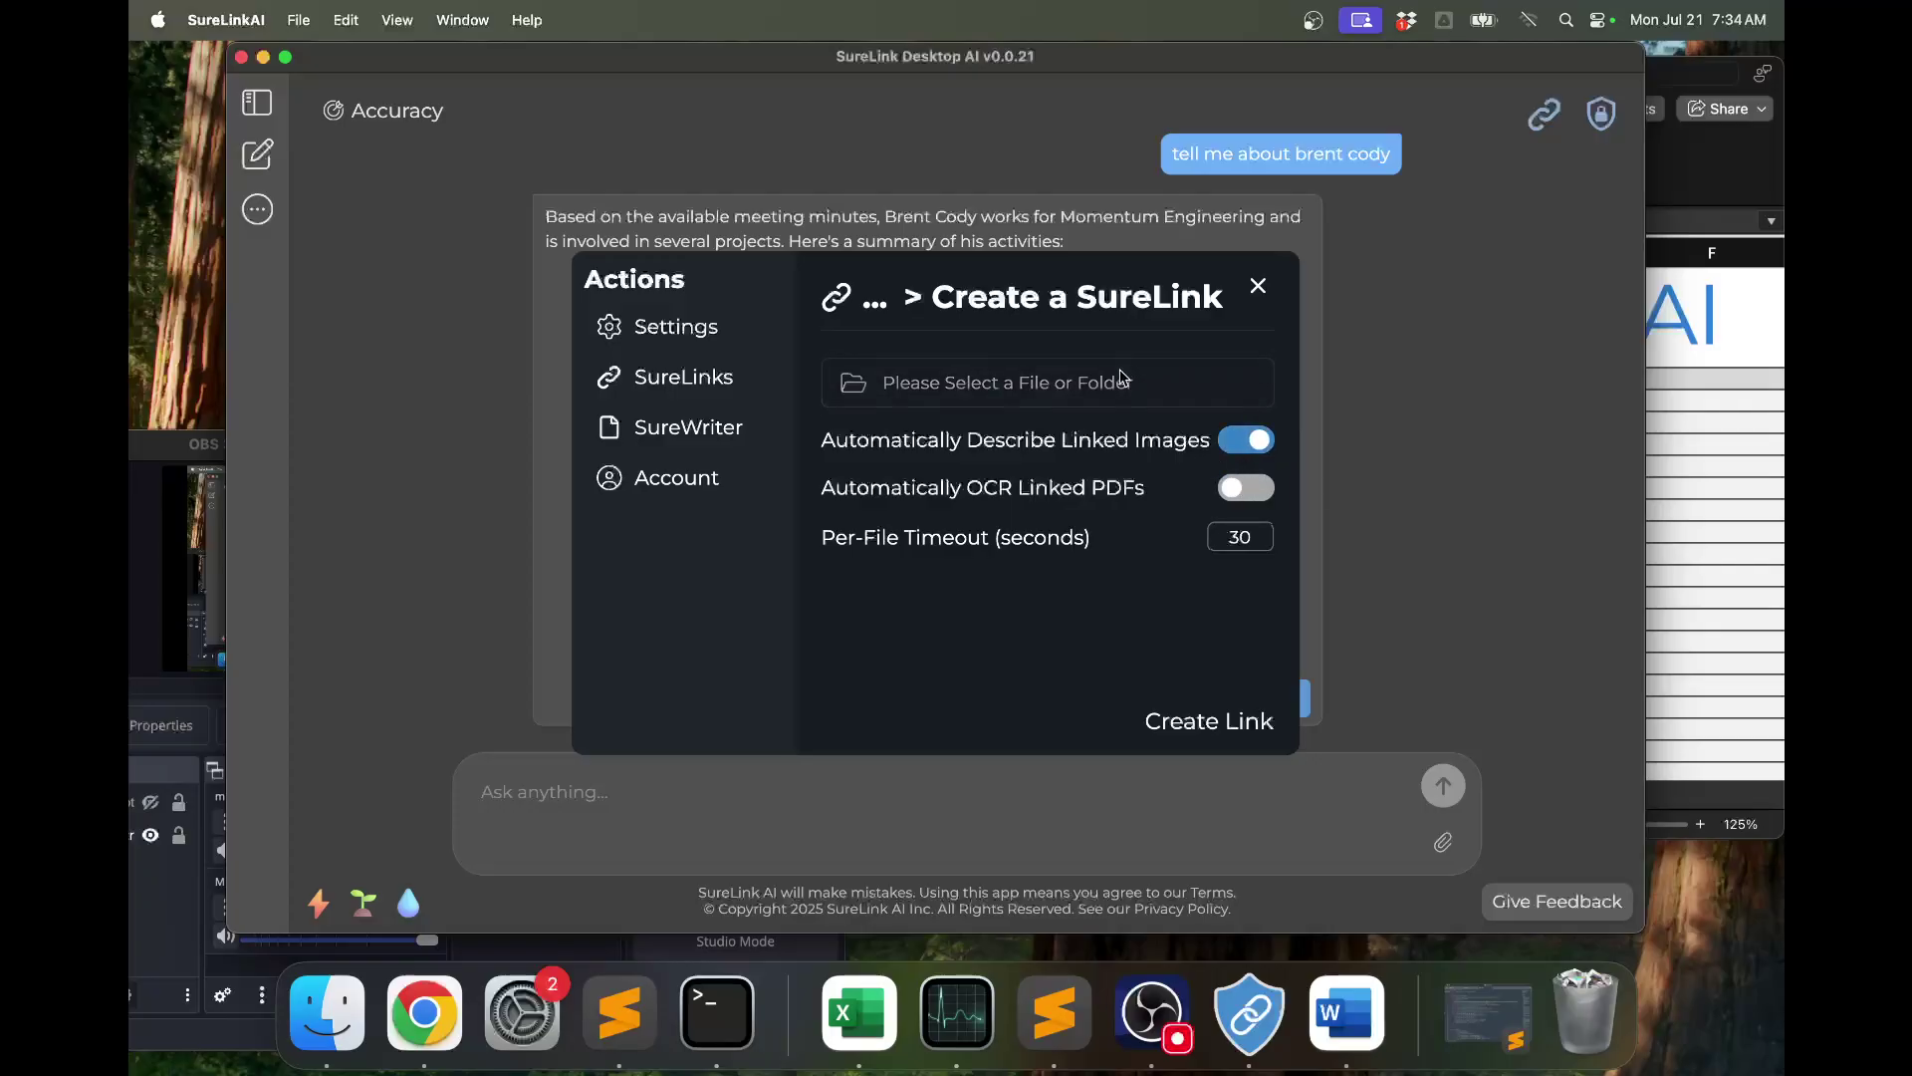
{"action": "left_click", "coordinate": [1124, 383]}
{"action": "left_click", "coordinate": [787, 267]}
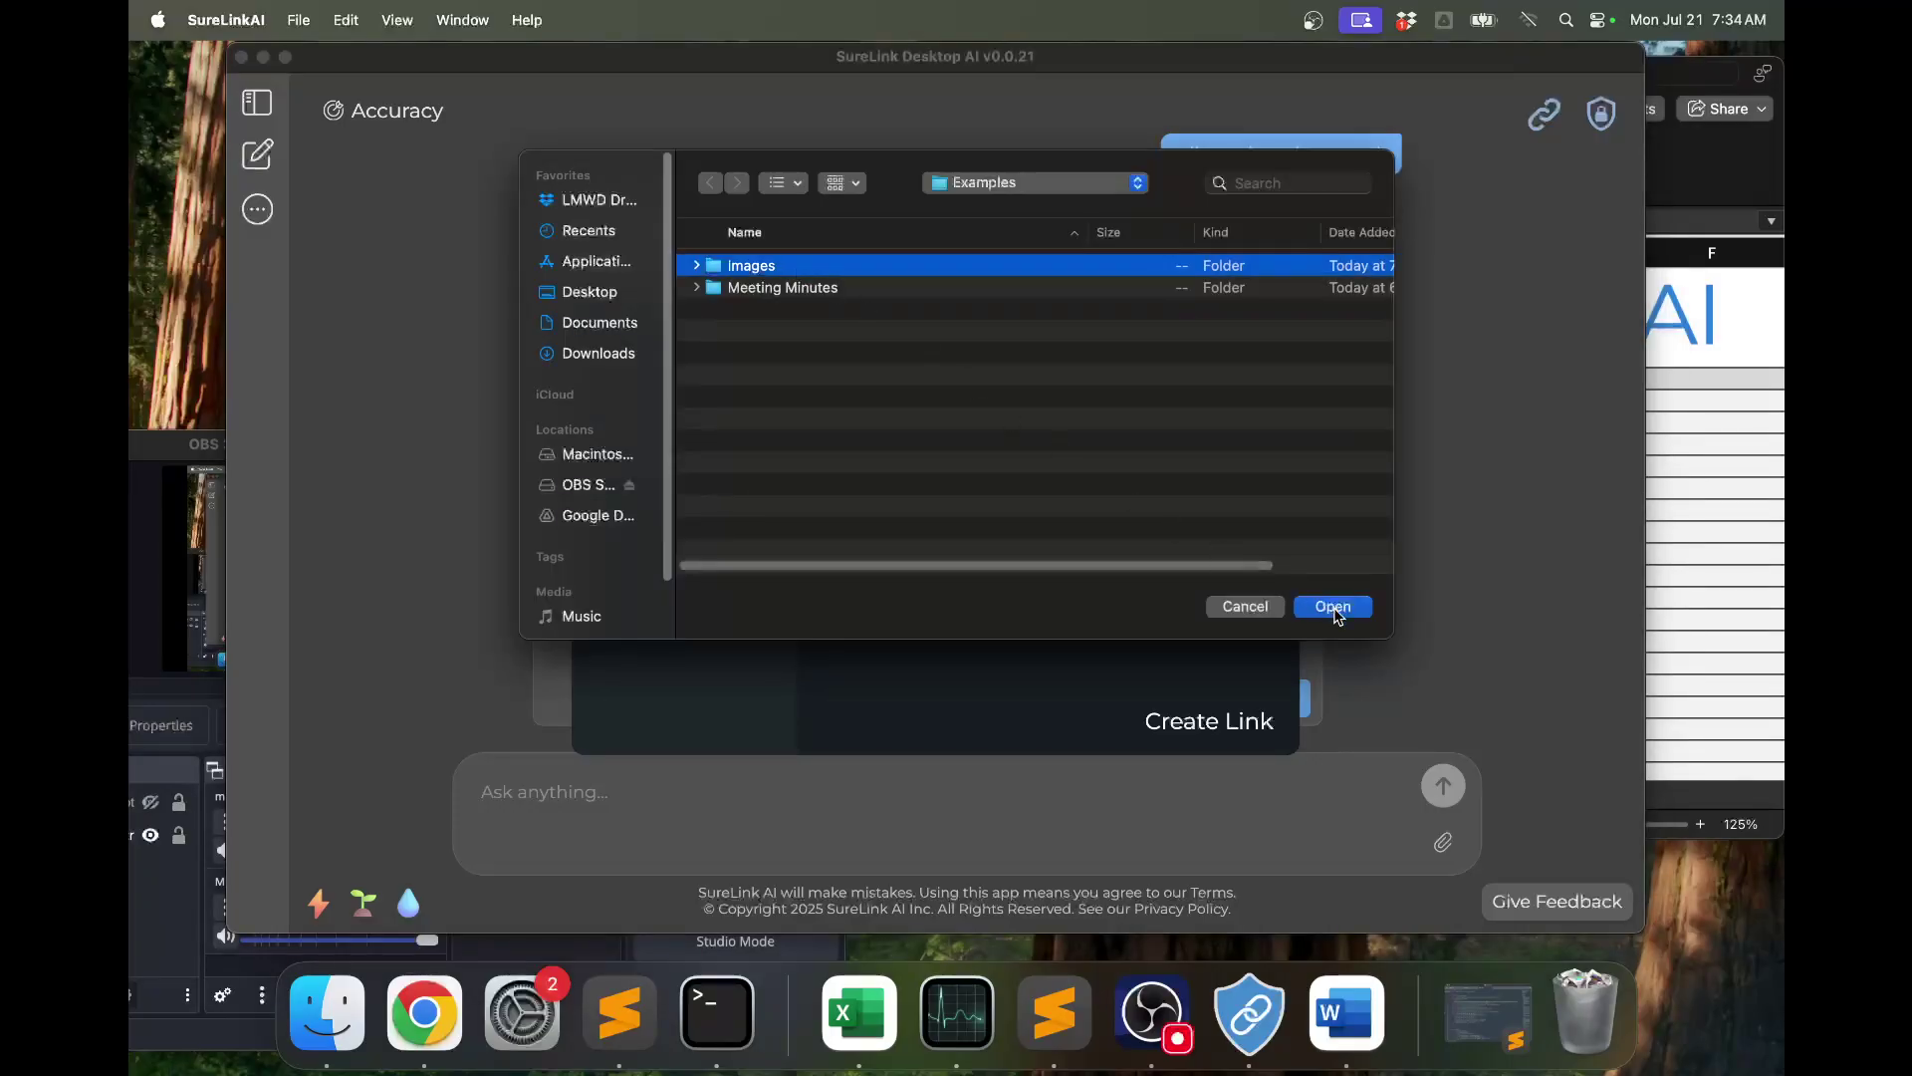
{"action": "left_click", "coordinate": [1330, 607]}
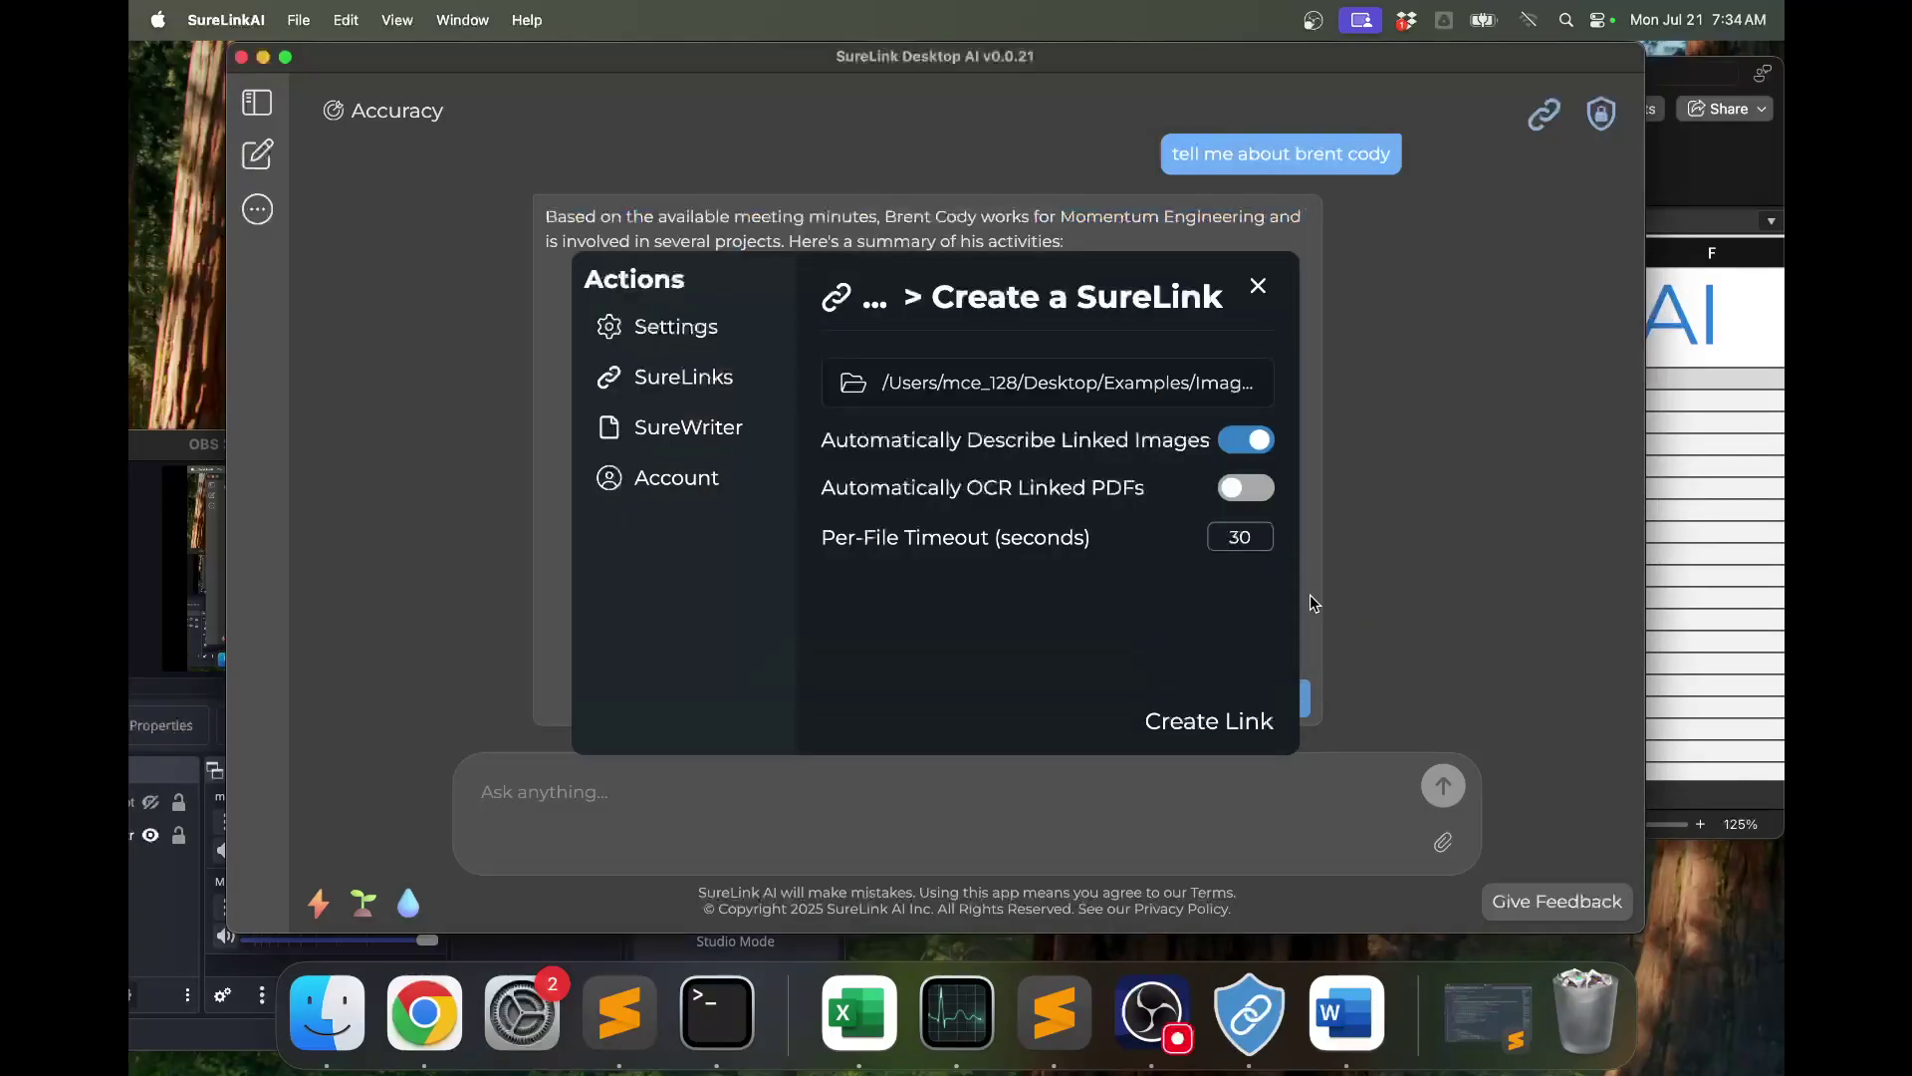
{"action": "left_click", "coordinate": [1245, 728]}
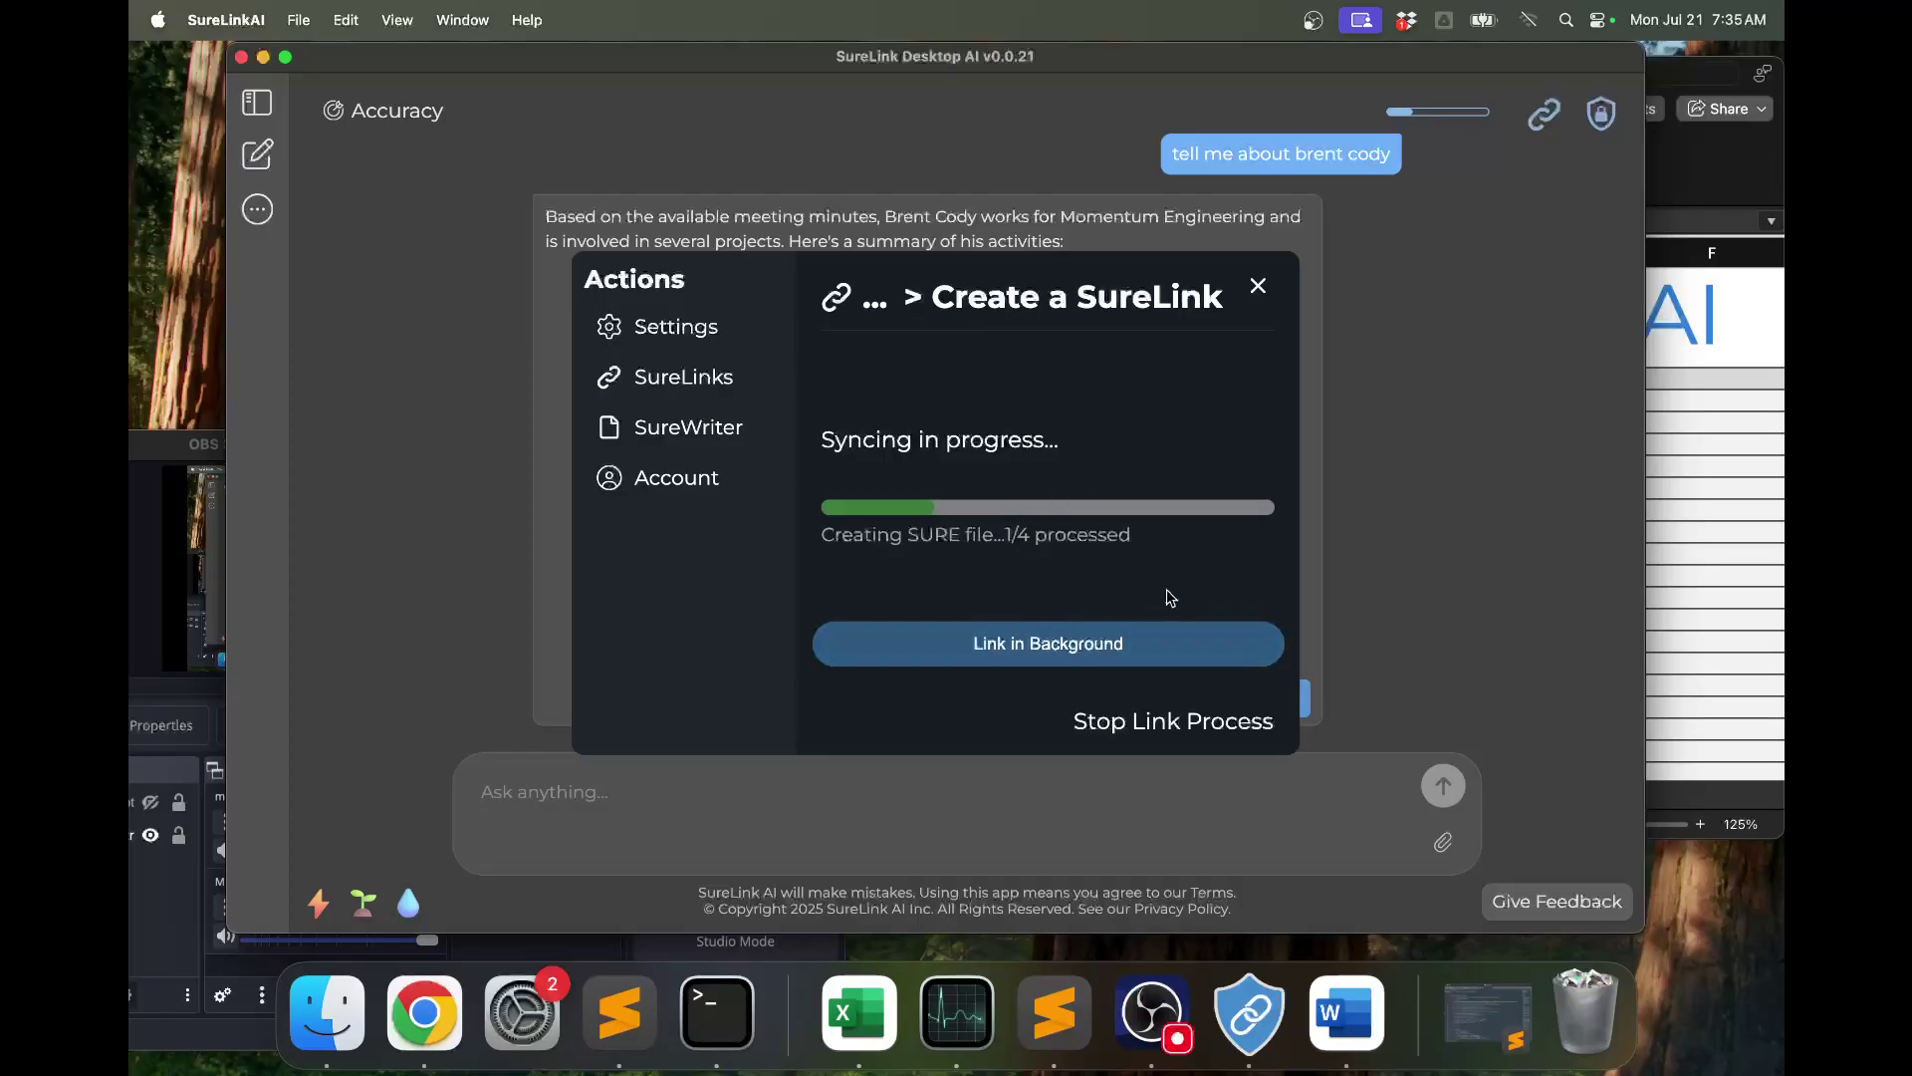
{"action": "left_click", "coordinate": [1049, 648]}
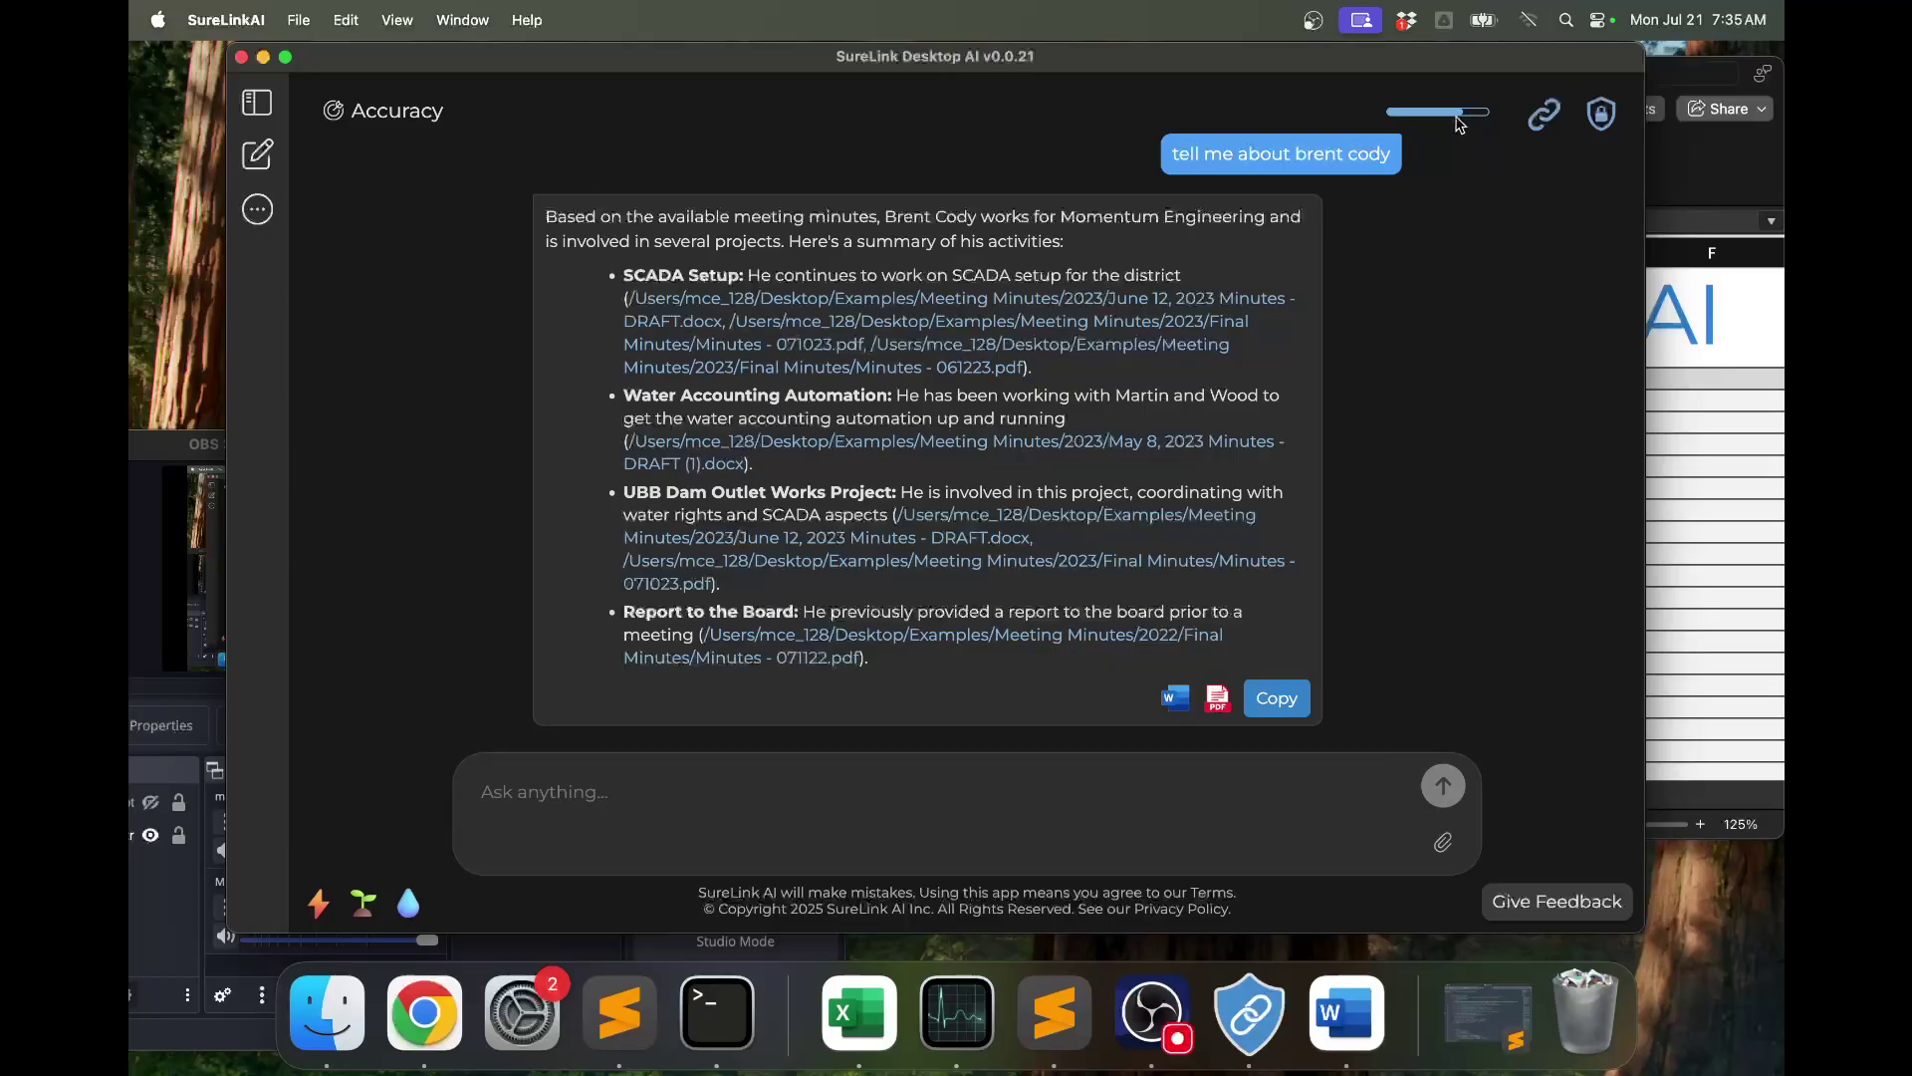
{"action": "mouse_move", "coordinate": [1457, 121]}
In a new chat, enable the Images SureLink, disable Meeting Minutes, and choose Speed mode.
{"action": "left_click", "coordinate": [248, 165]}
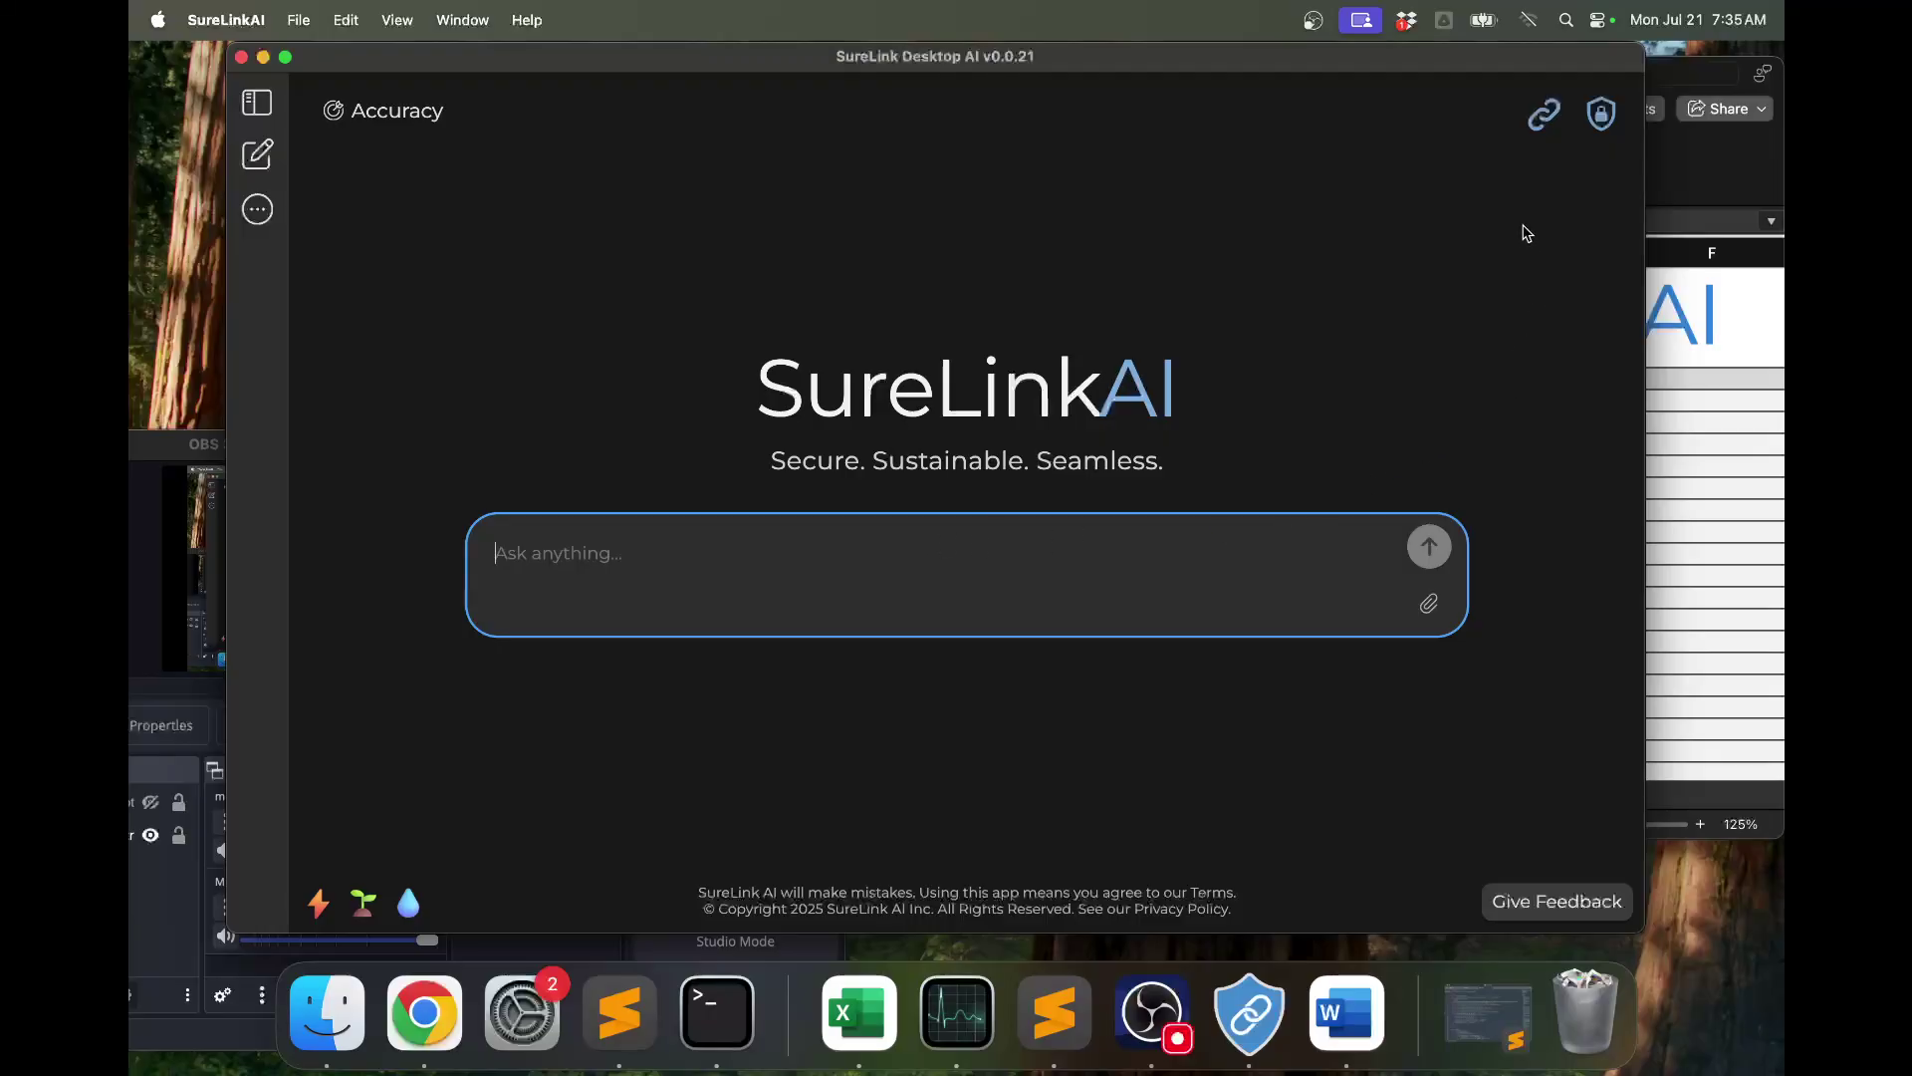
{"action": "left_click", "coordinate": [1544, 114]}
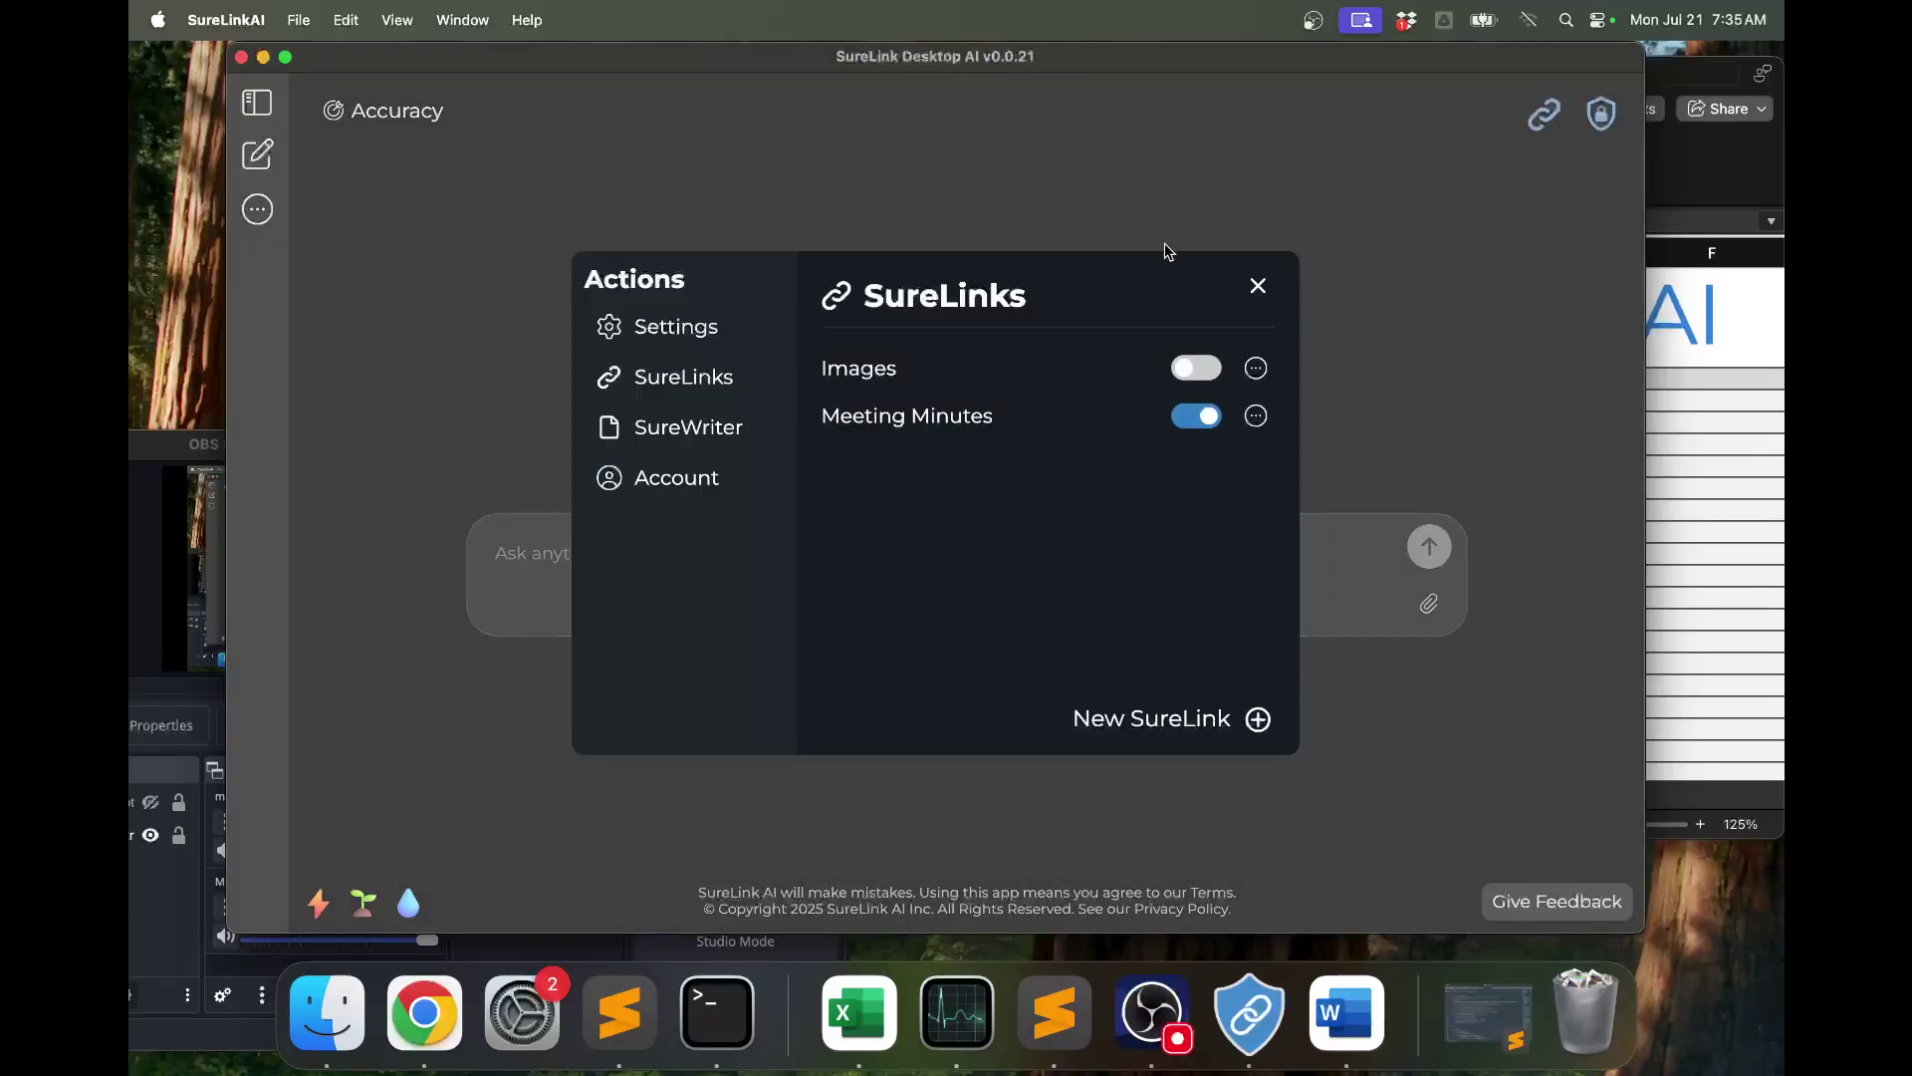
{"action": "left_click", "coordinate": [1190, 373]}
{"action": "left_click", "coordinate": [1200, 418]}
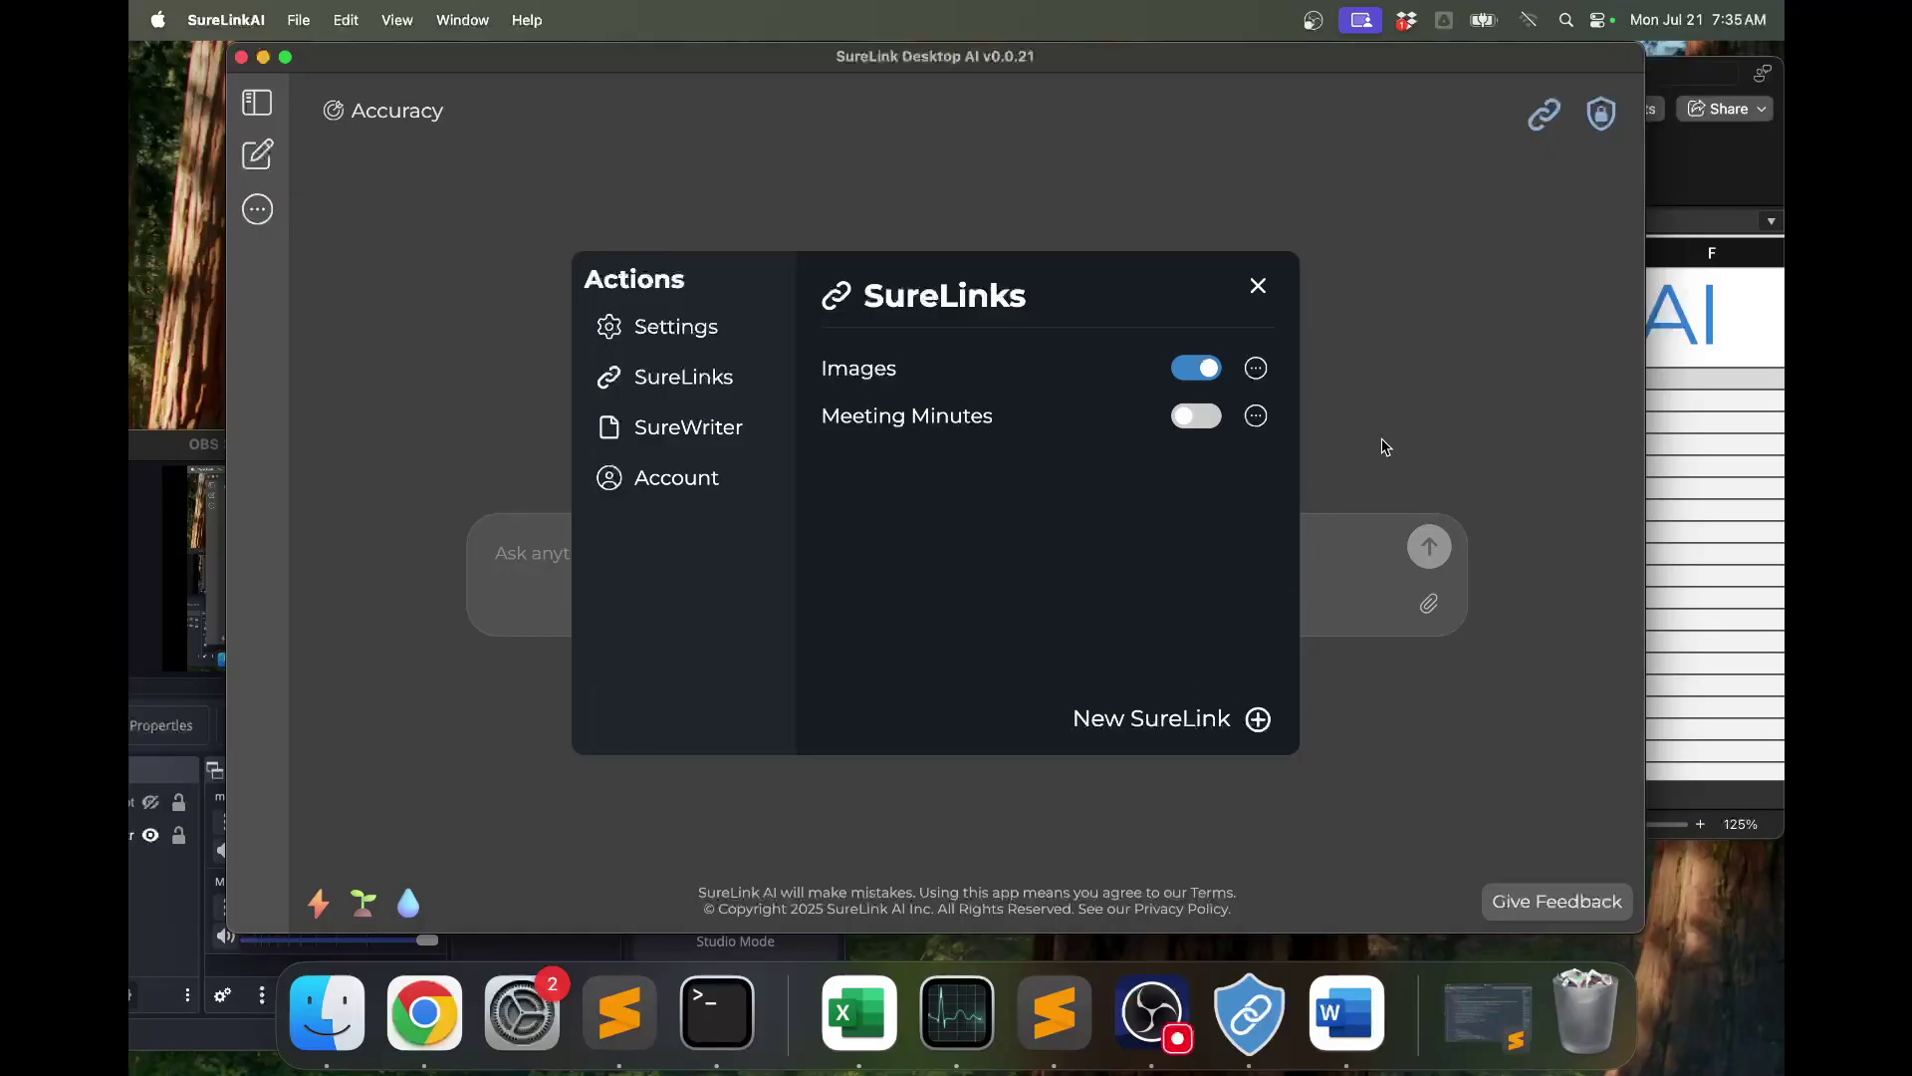
{"action": "left_click", "coordinate": [1437, 410]}
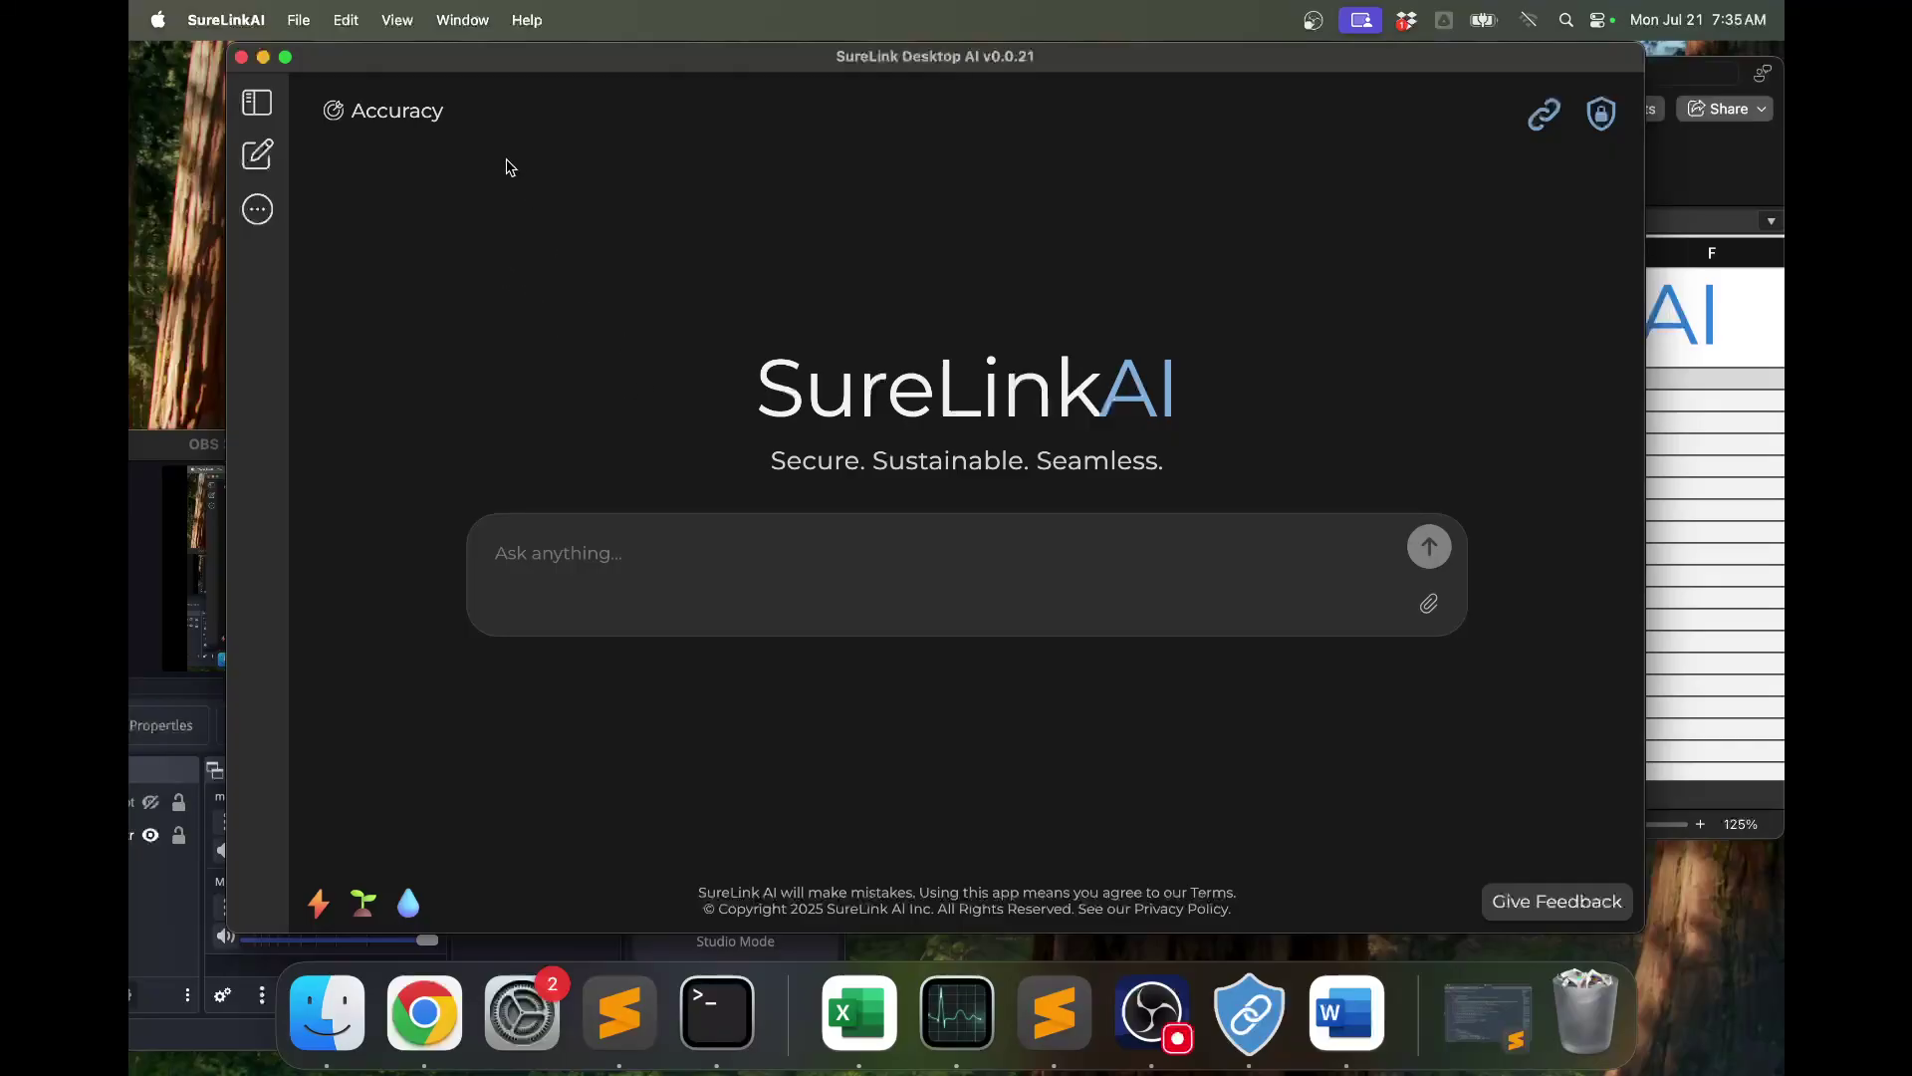
{"action": "left_click", "coordinate": [449, 120]}
{"action": "left_click", "coordinate": [879, 381]}
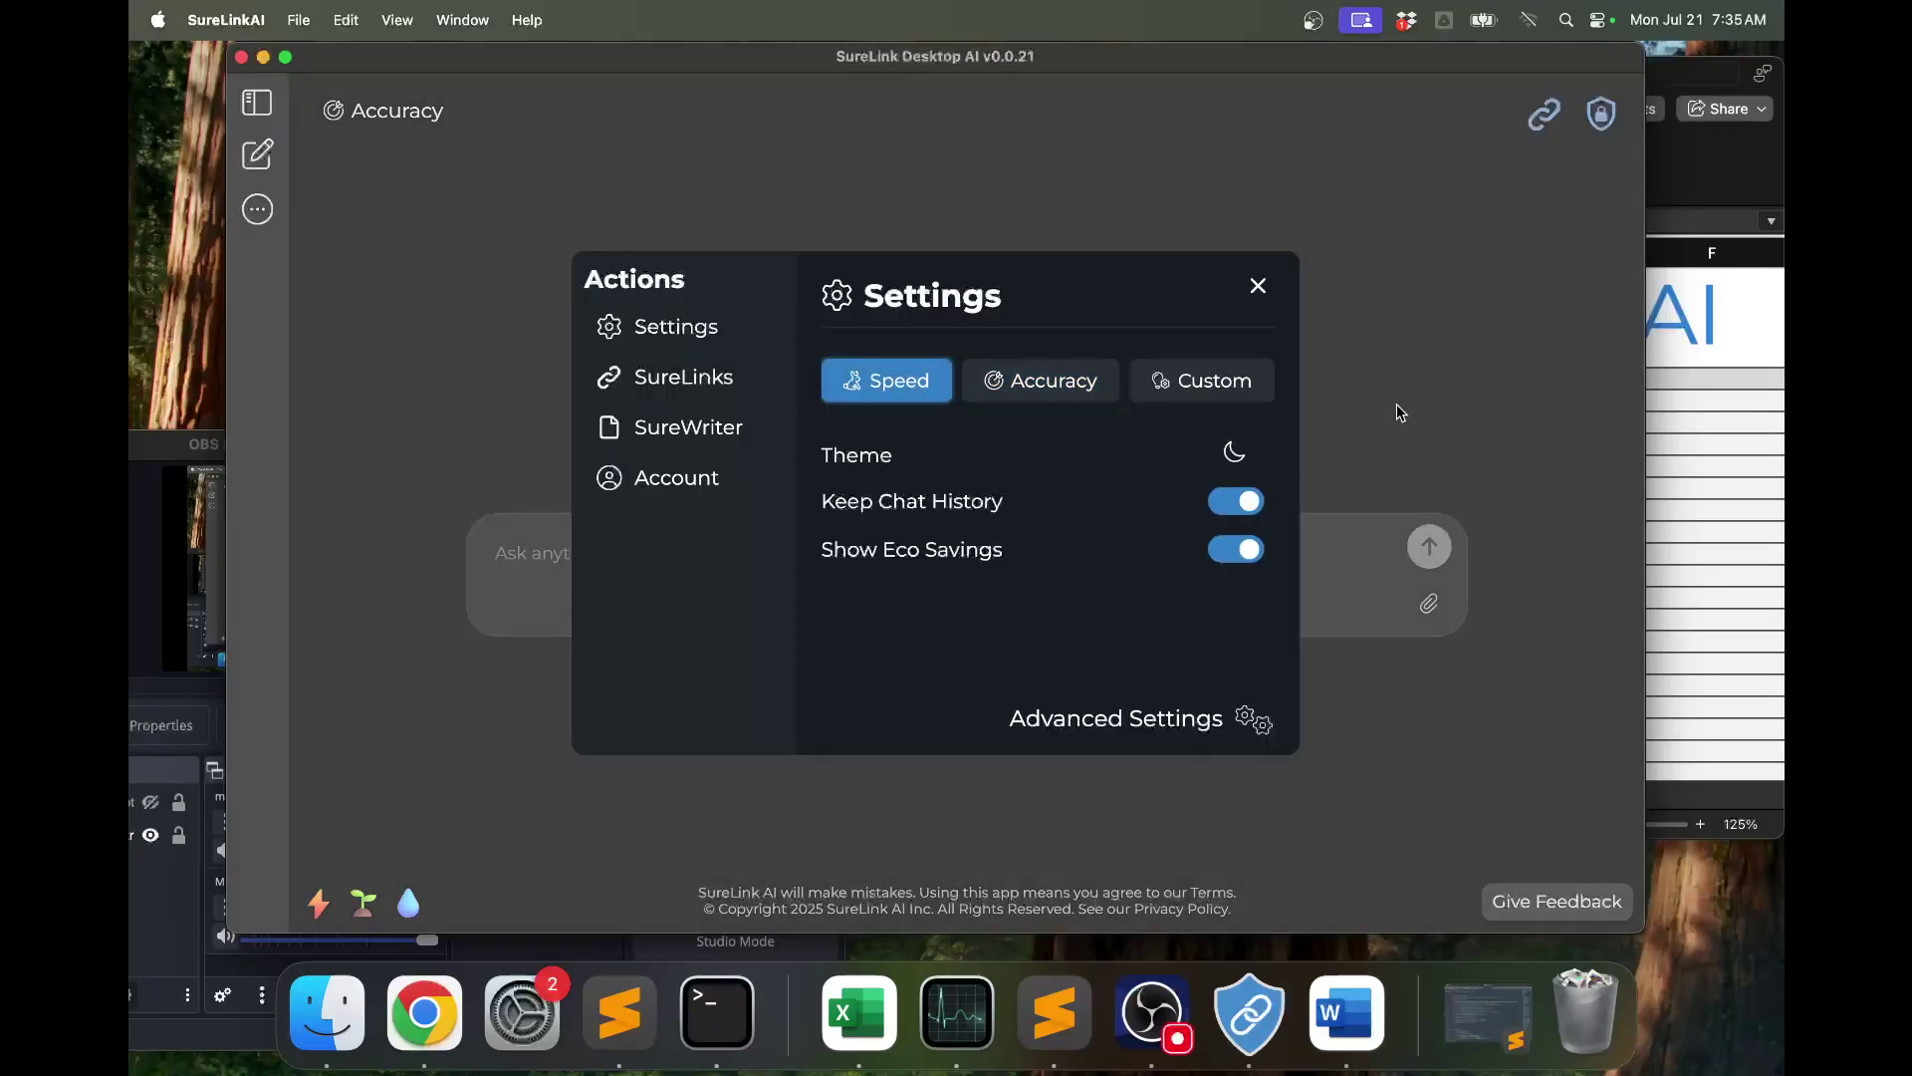
Ask for an image about an airplane and open the 12.png link in the reply.
{"action": "left_click", "coordinate": [1396, 404]}
{"action": "type", "text": "im looking for"}
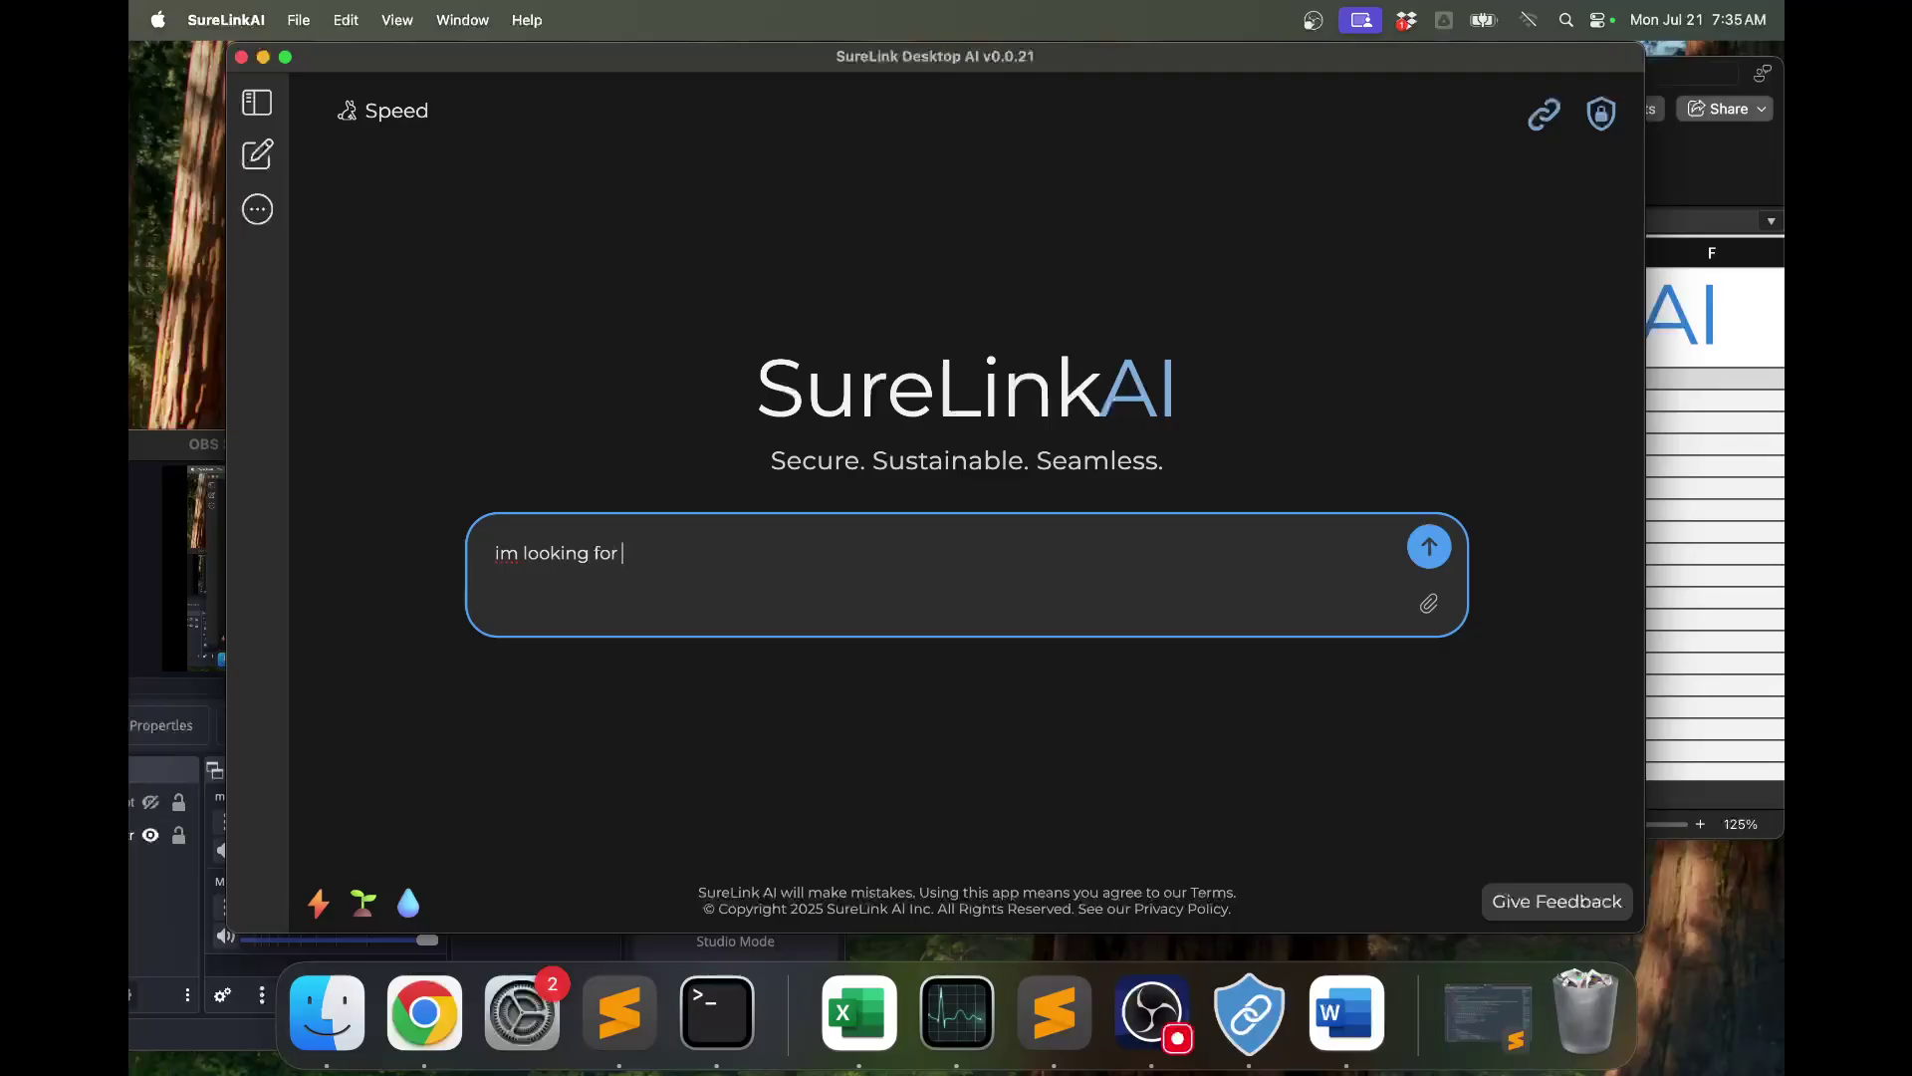
{"action": "type", "text": "bout"}
{"action": "type", "text": "an airplane"}
{"action": "key", "text": "Return"}
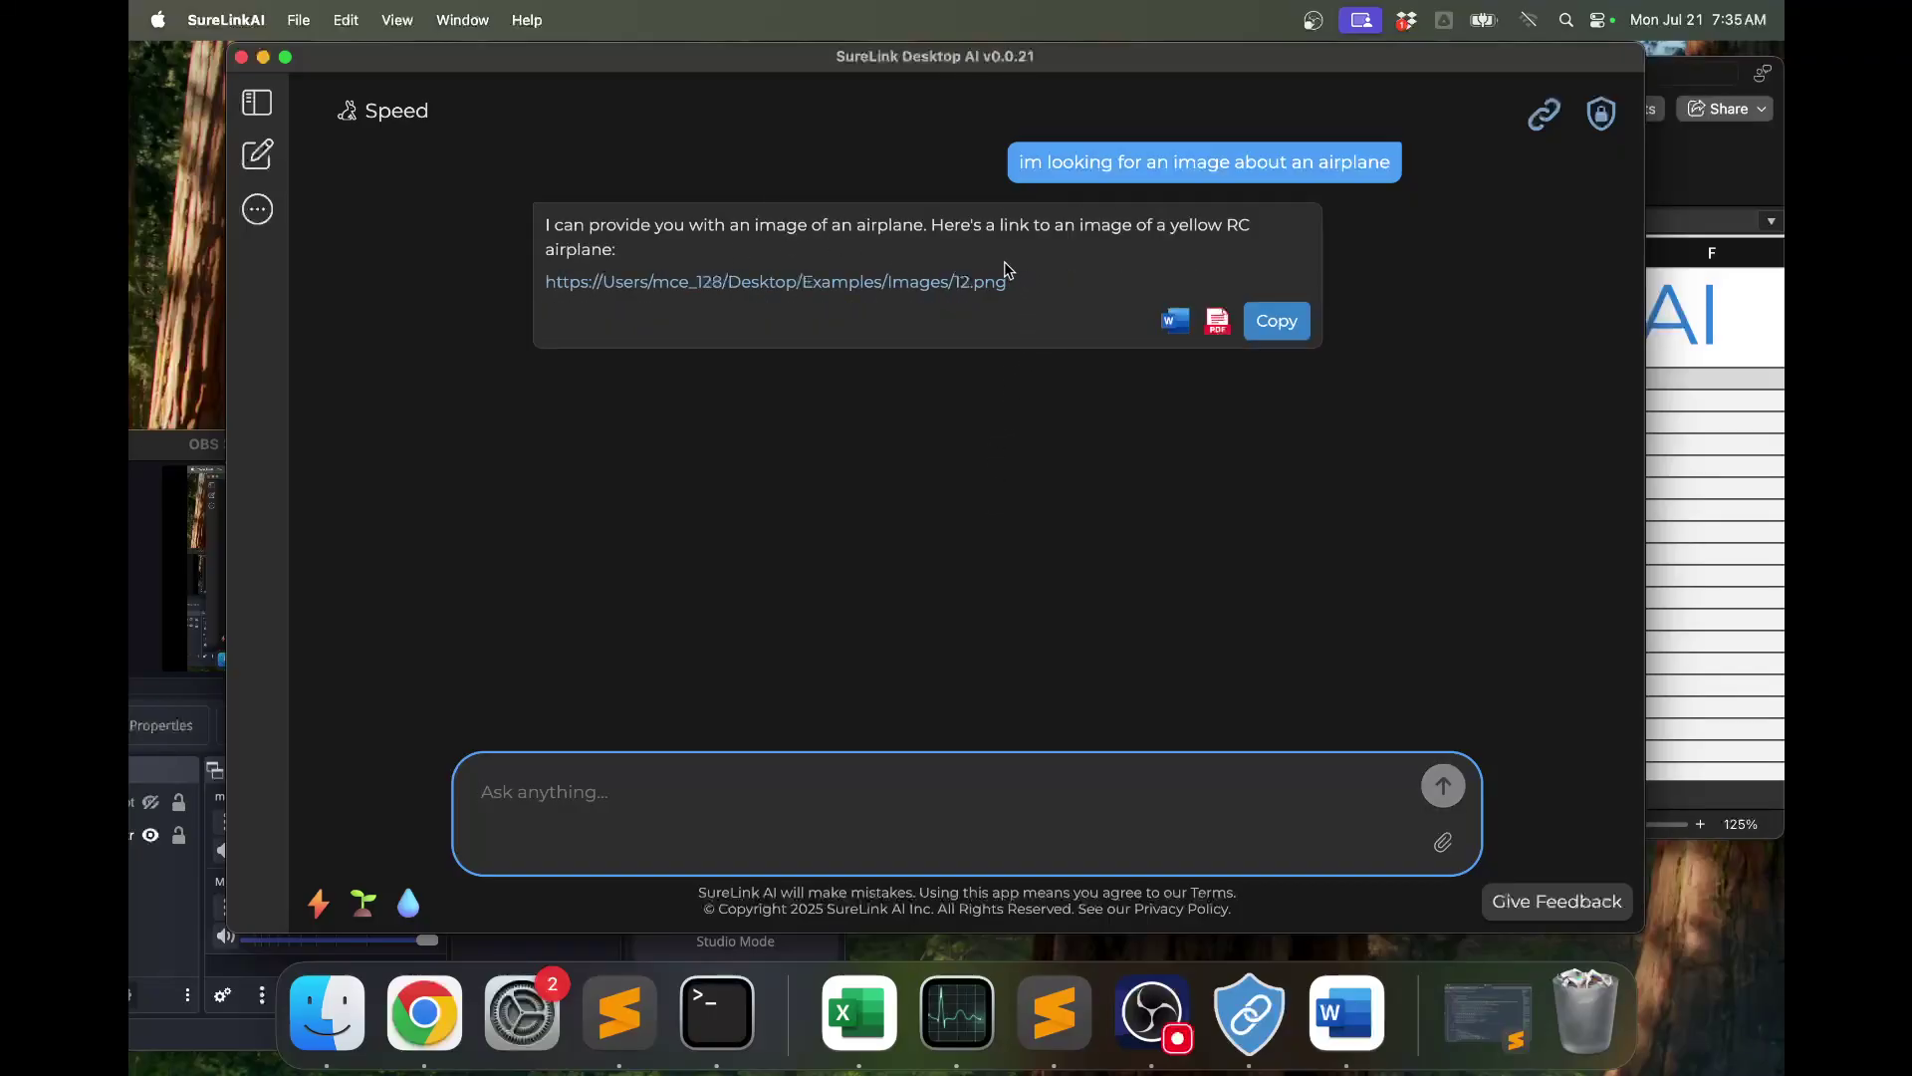
{"action": "left_click", "coordinate": [823, 286]}
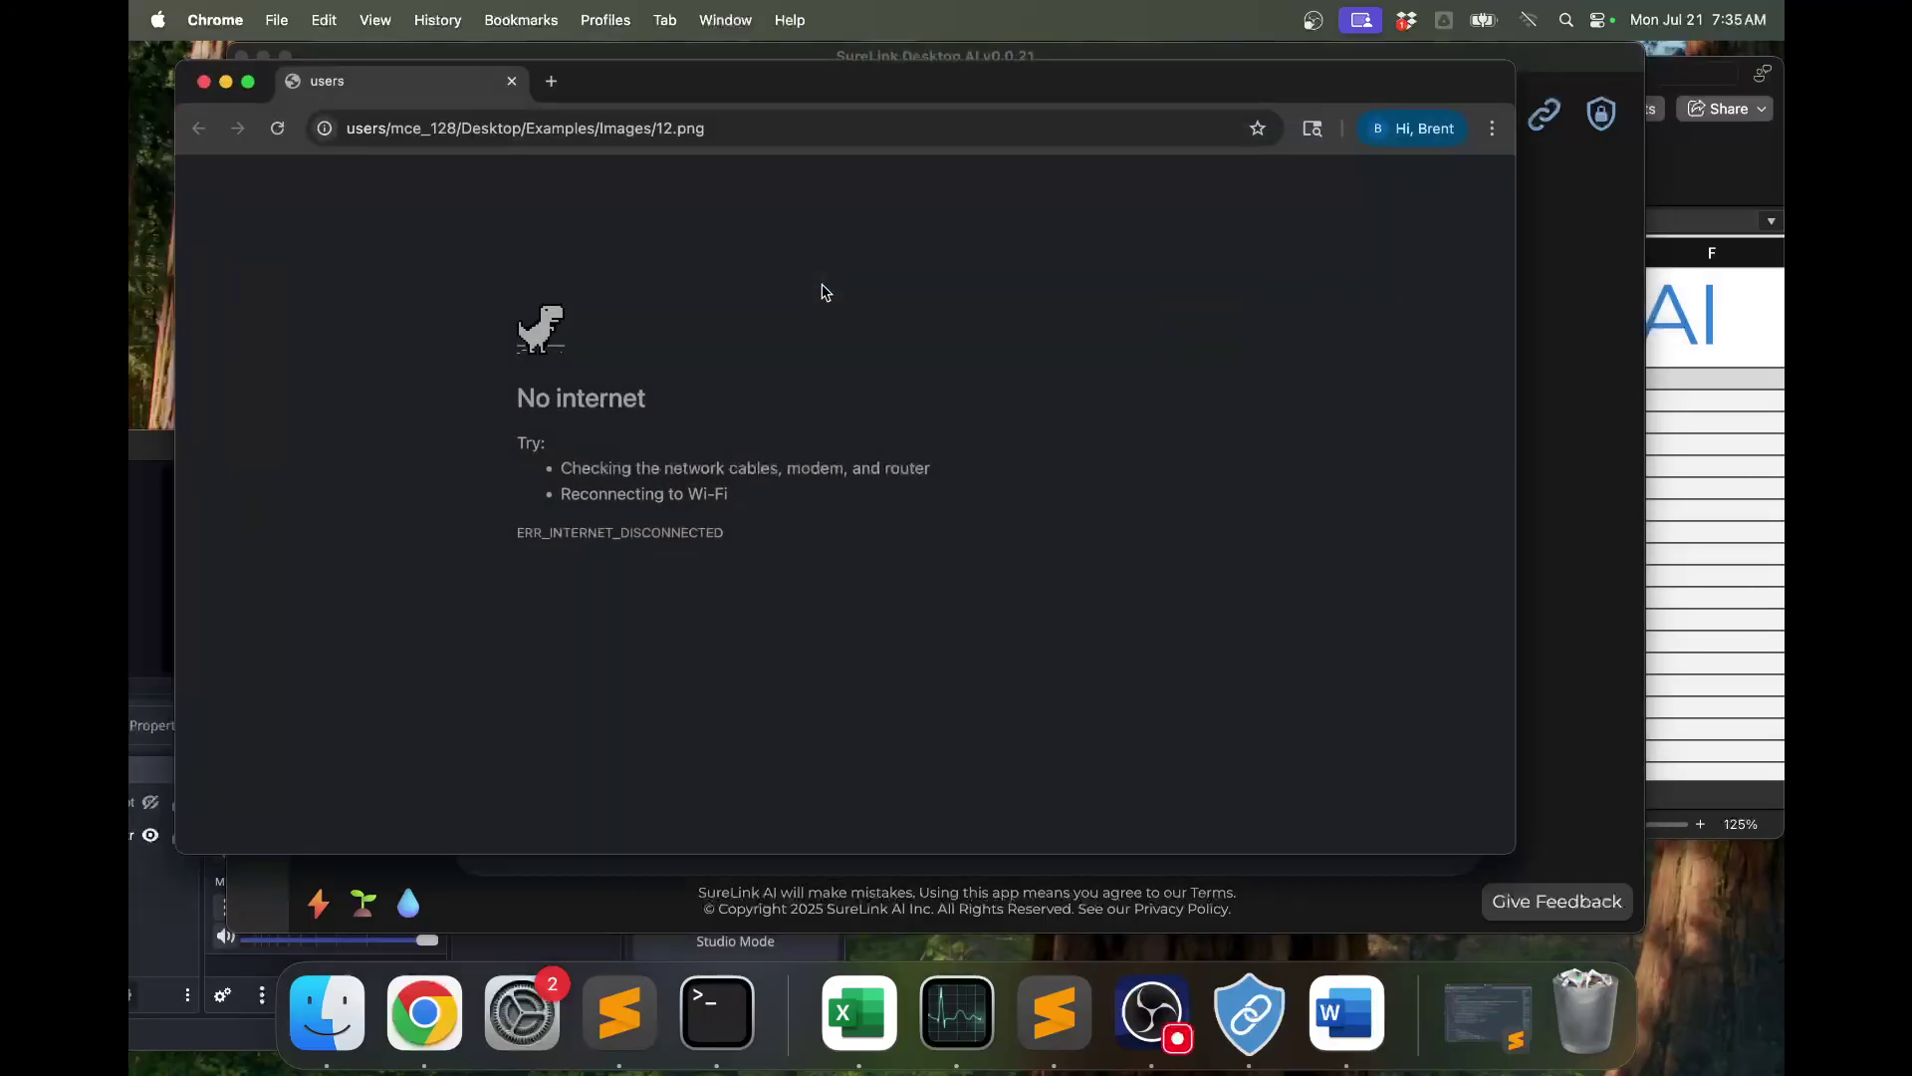
Close the Chrome window showing the 'No internet' page for 12.png.
{"action": "left_click", "coordinate": [512, 81]}
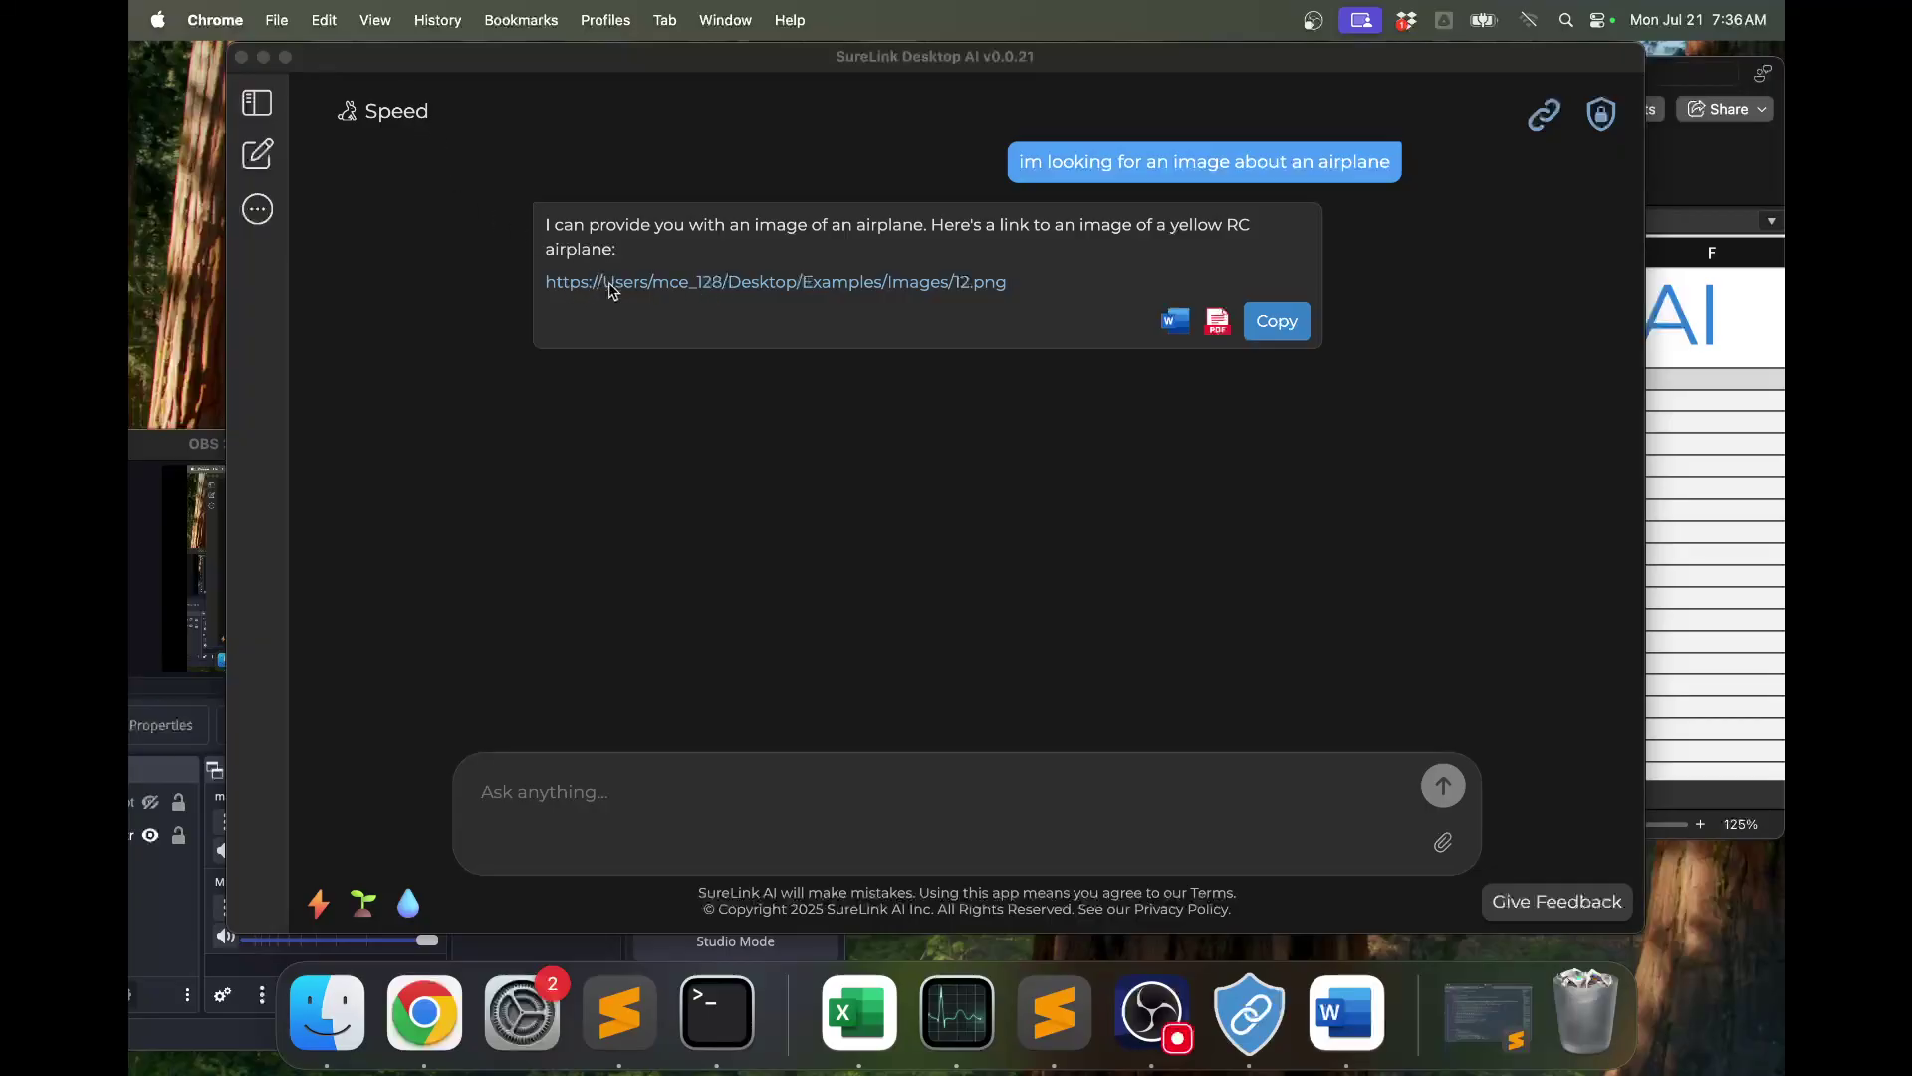
Start a new empty chat and set the model mode to Accuracy.
{"action": "left_click", "coordinate": [403, 113]}
{"action": "left_click", "coordinate": [927, 377]}
{"action": "left_click", "coordinate": [398, 112]}
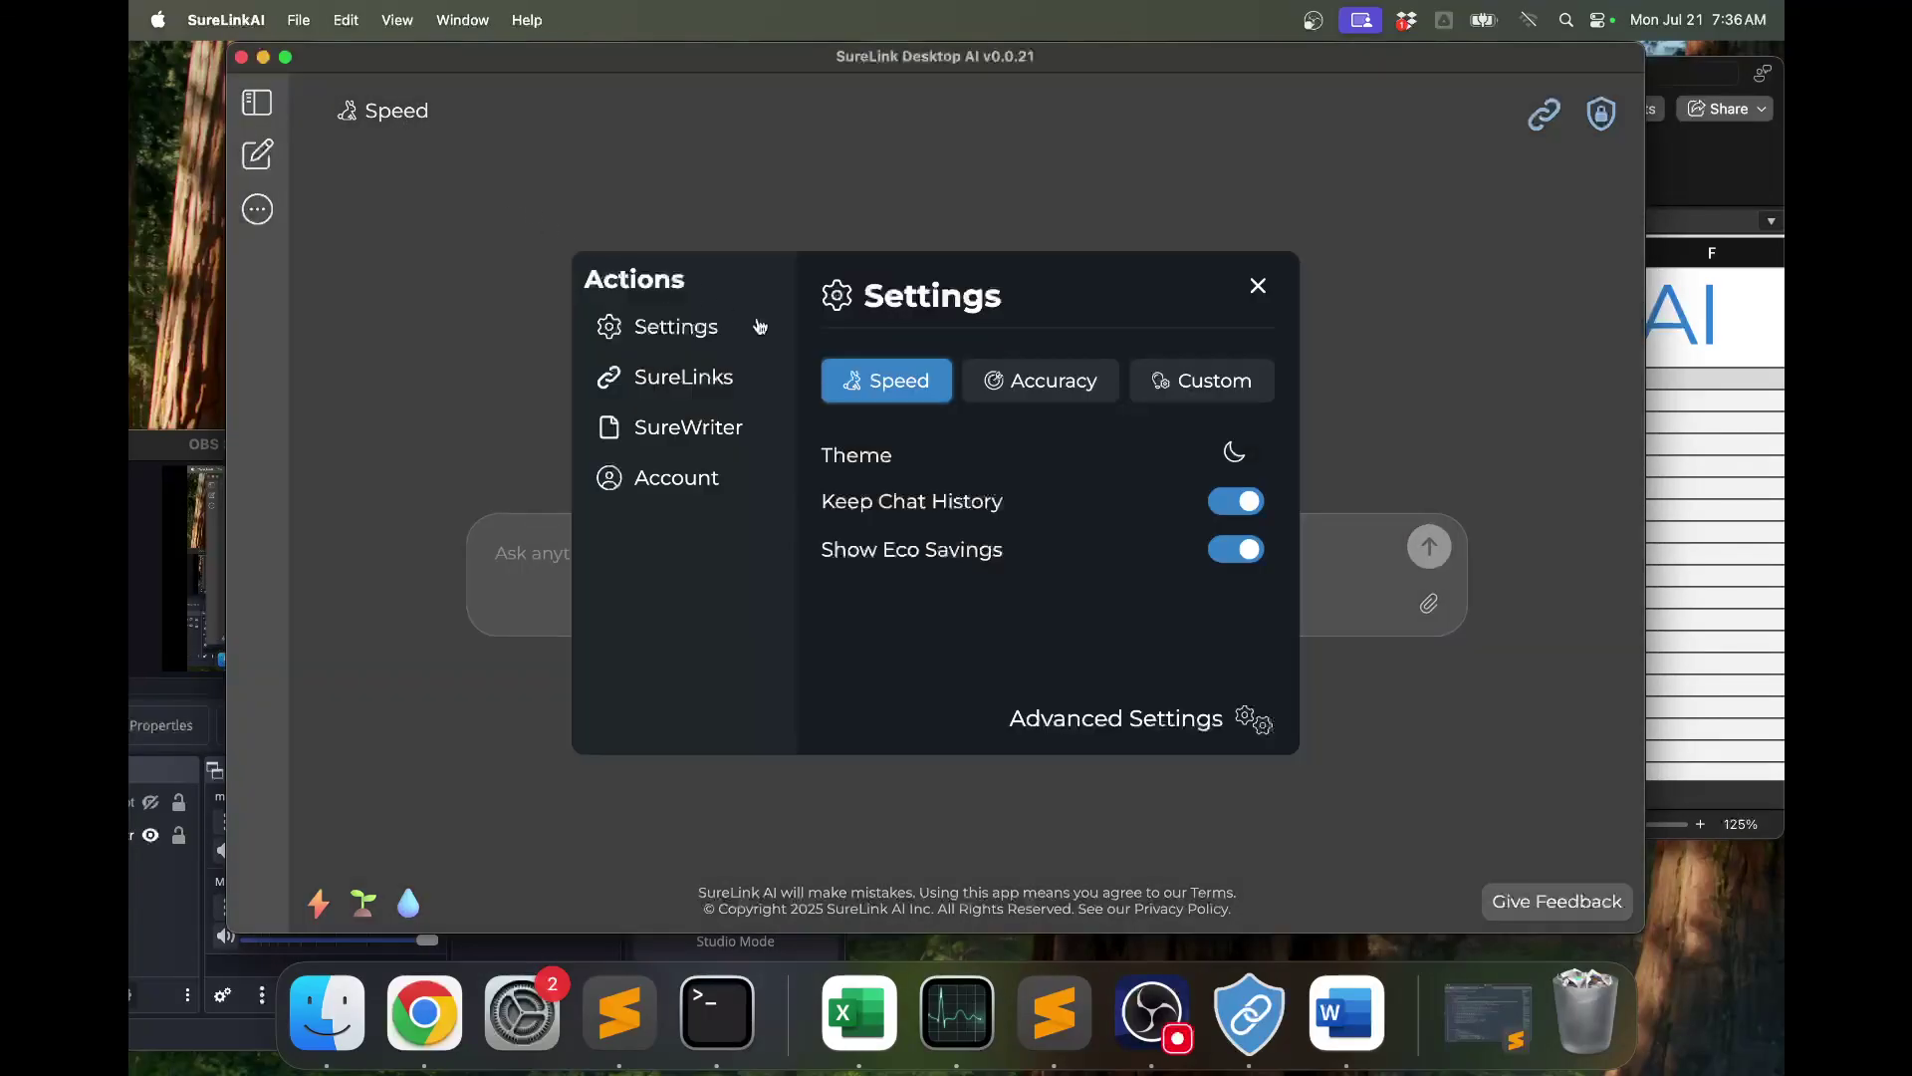
{"action": "left_click", "coordinate": [1041, 381]}
{"action": "left_click", "coordinate": [1343, 476]}
Send 'Im looking for an image about an airplane' to get the 12.png answer.
{"action": "left_click", "coordinate": [1042, 552]}
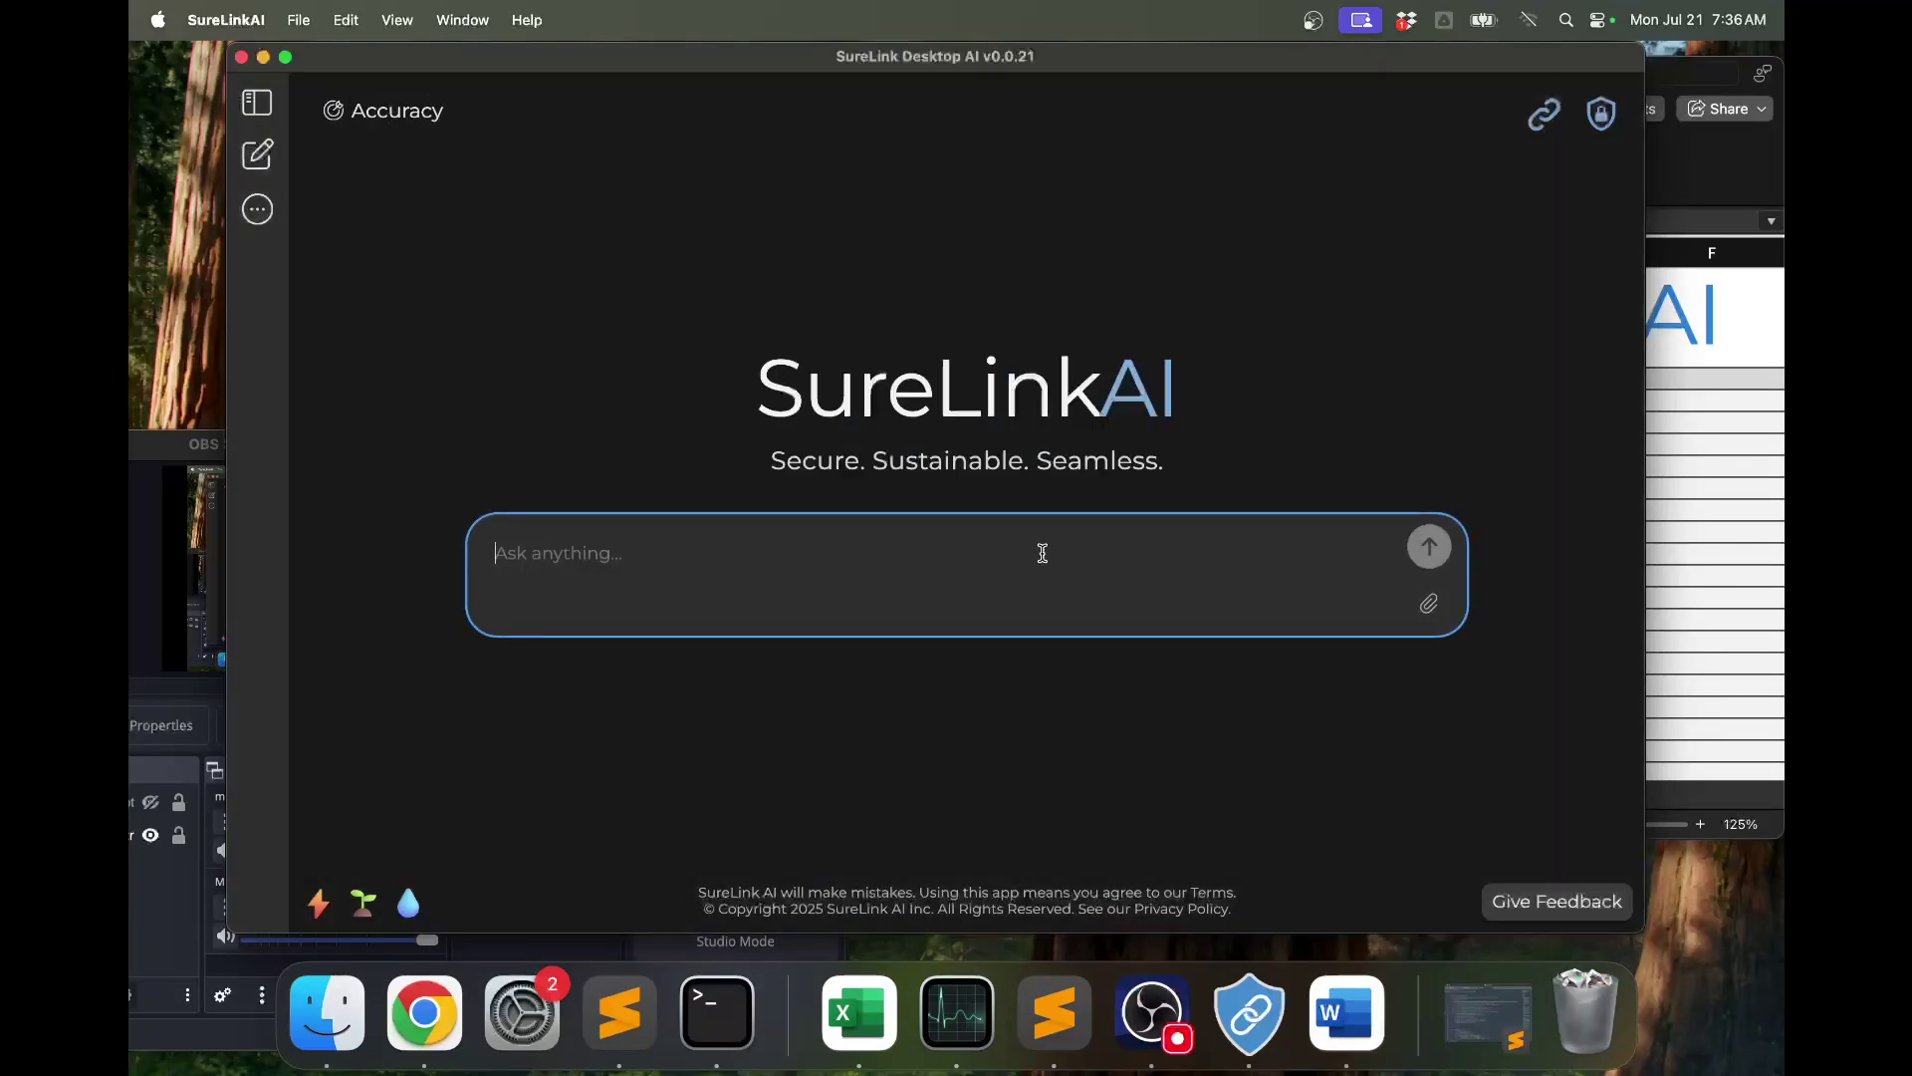
{"action": "type", "text": "Im looking f"}
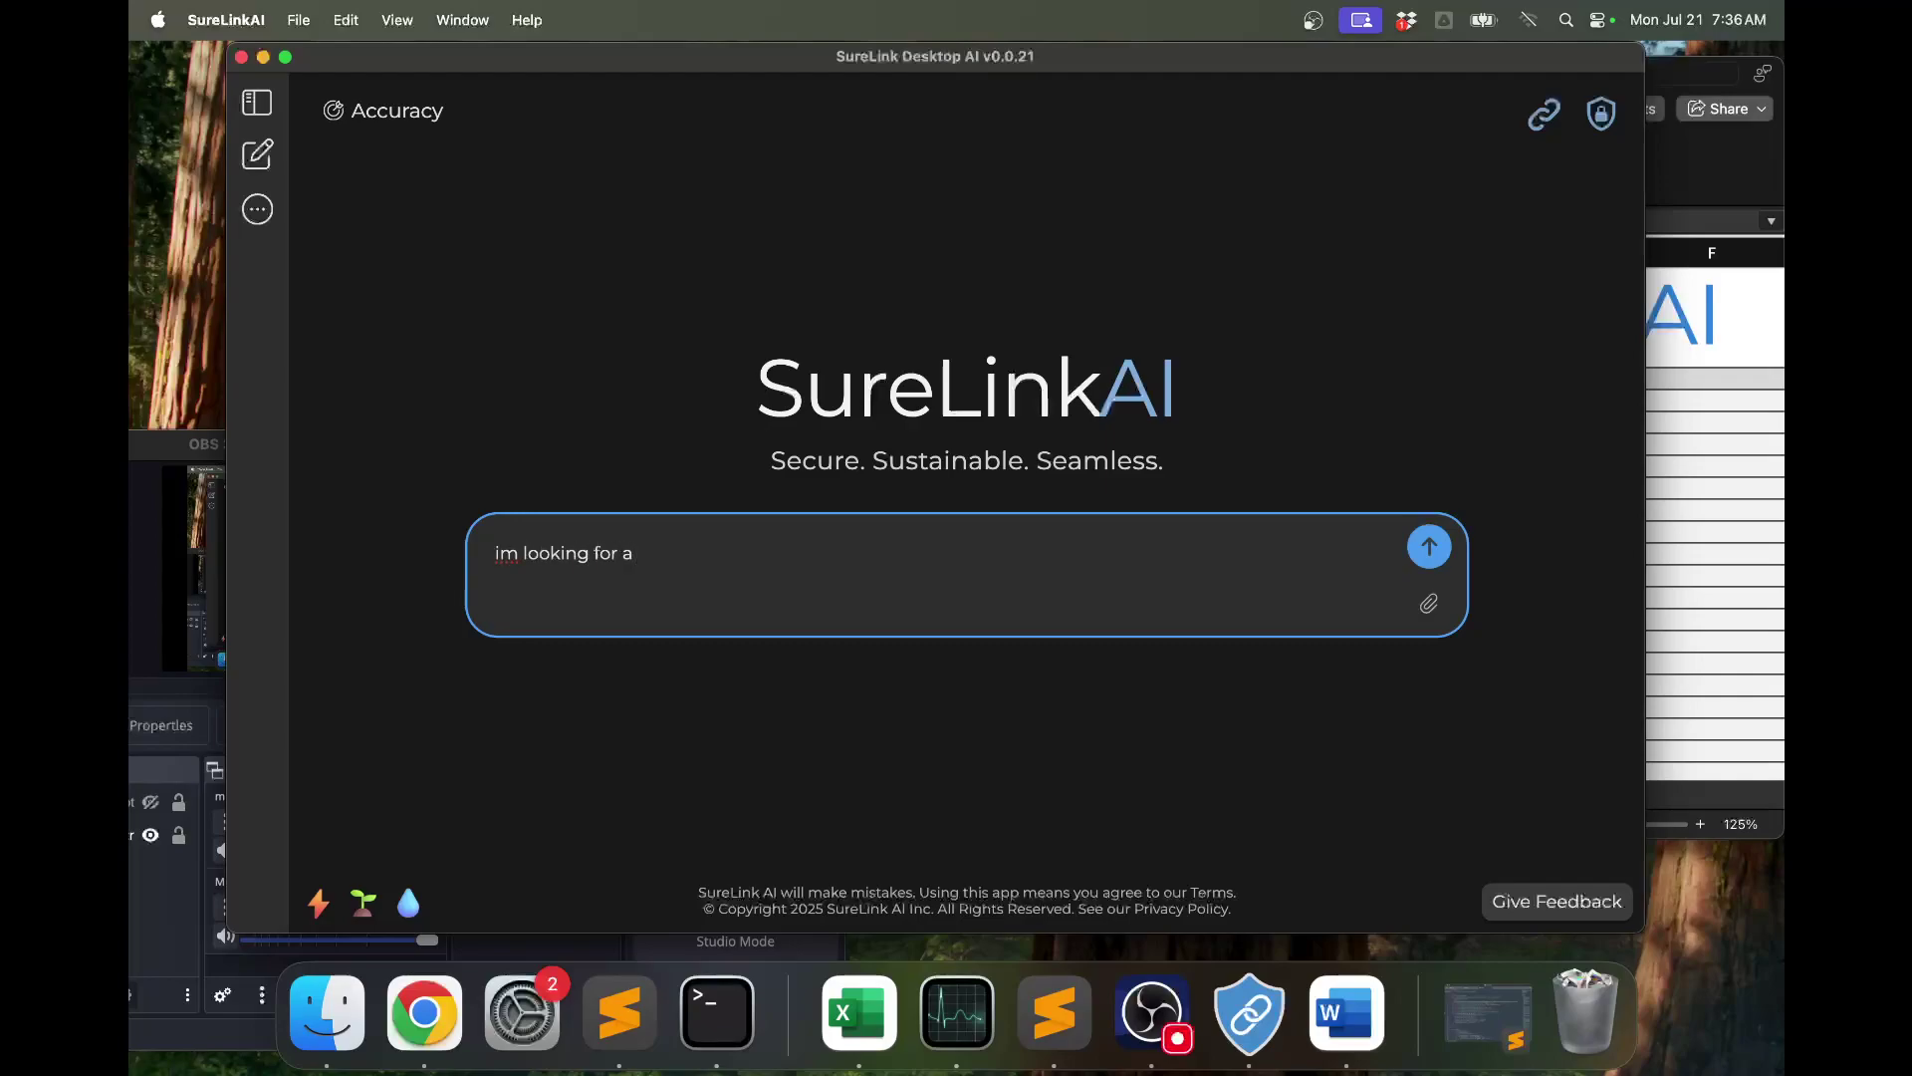
{"action": "type", "text": "or an image about an airplane"}
{"action": "key", "text": "Return"}
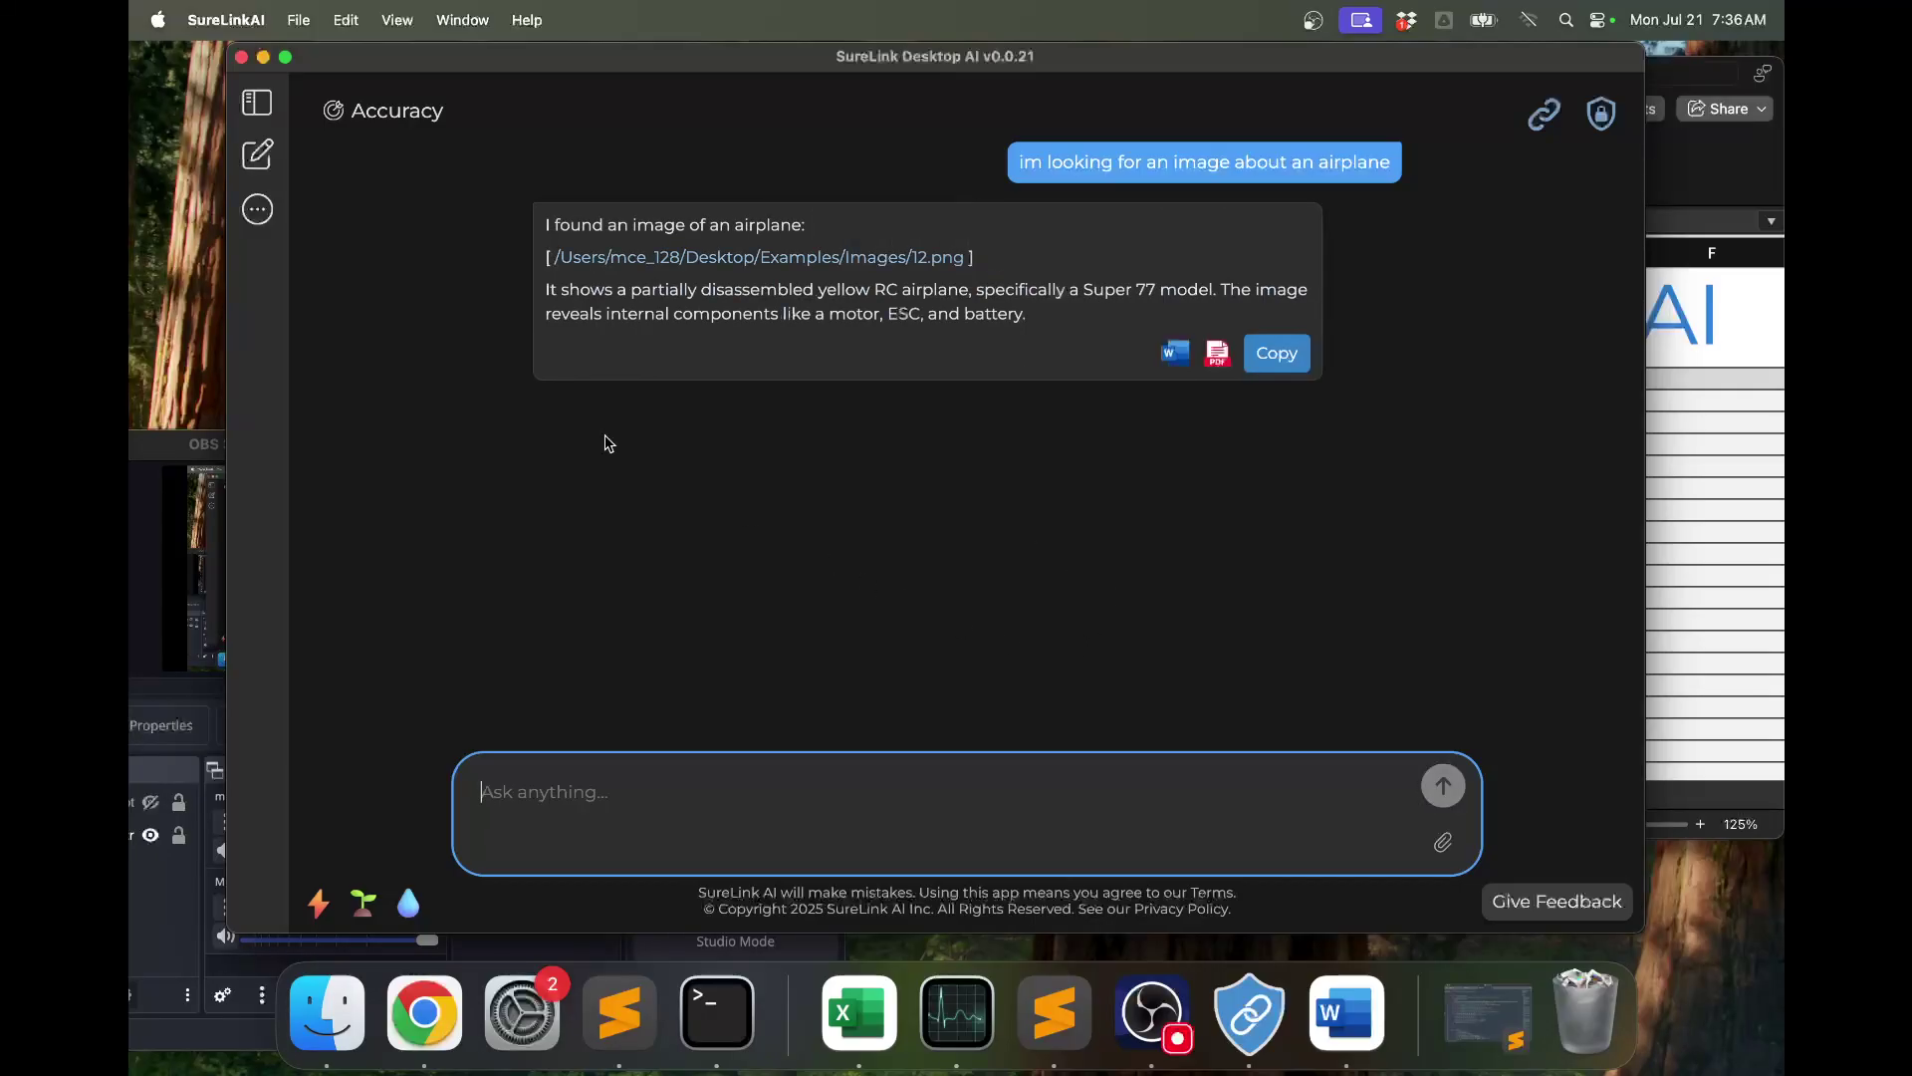
{"action": "left_click", "coordinate": [687, 261]}
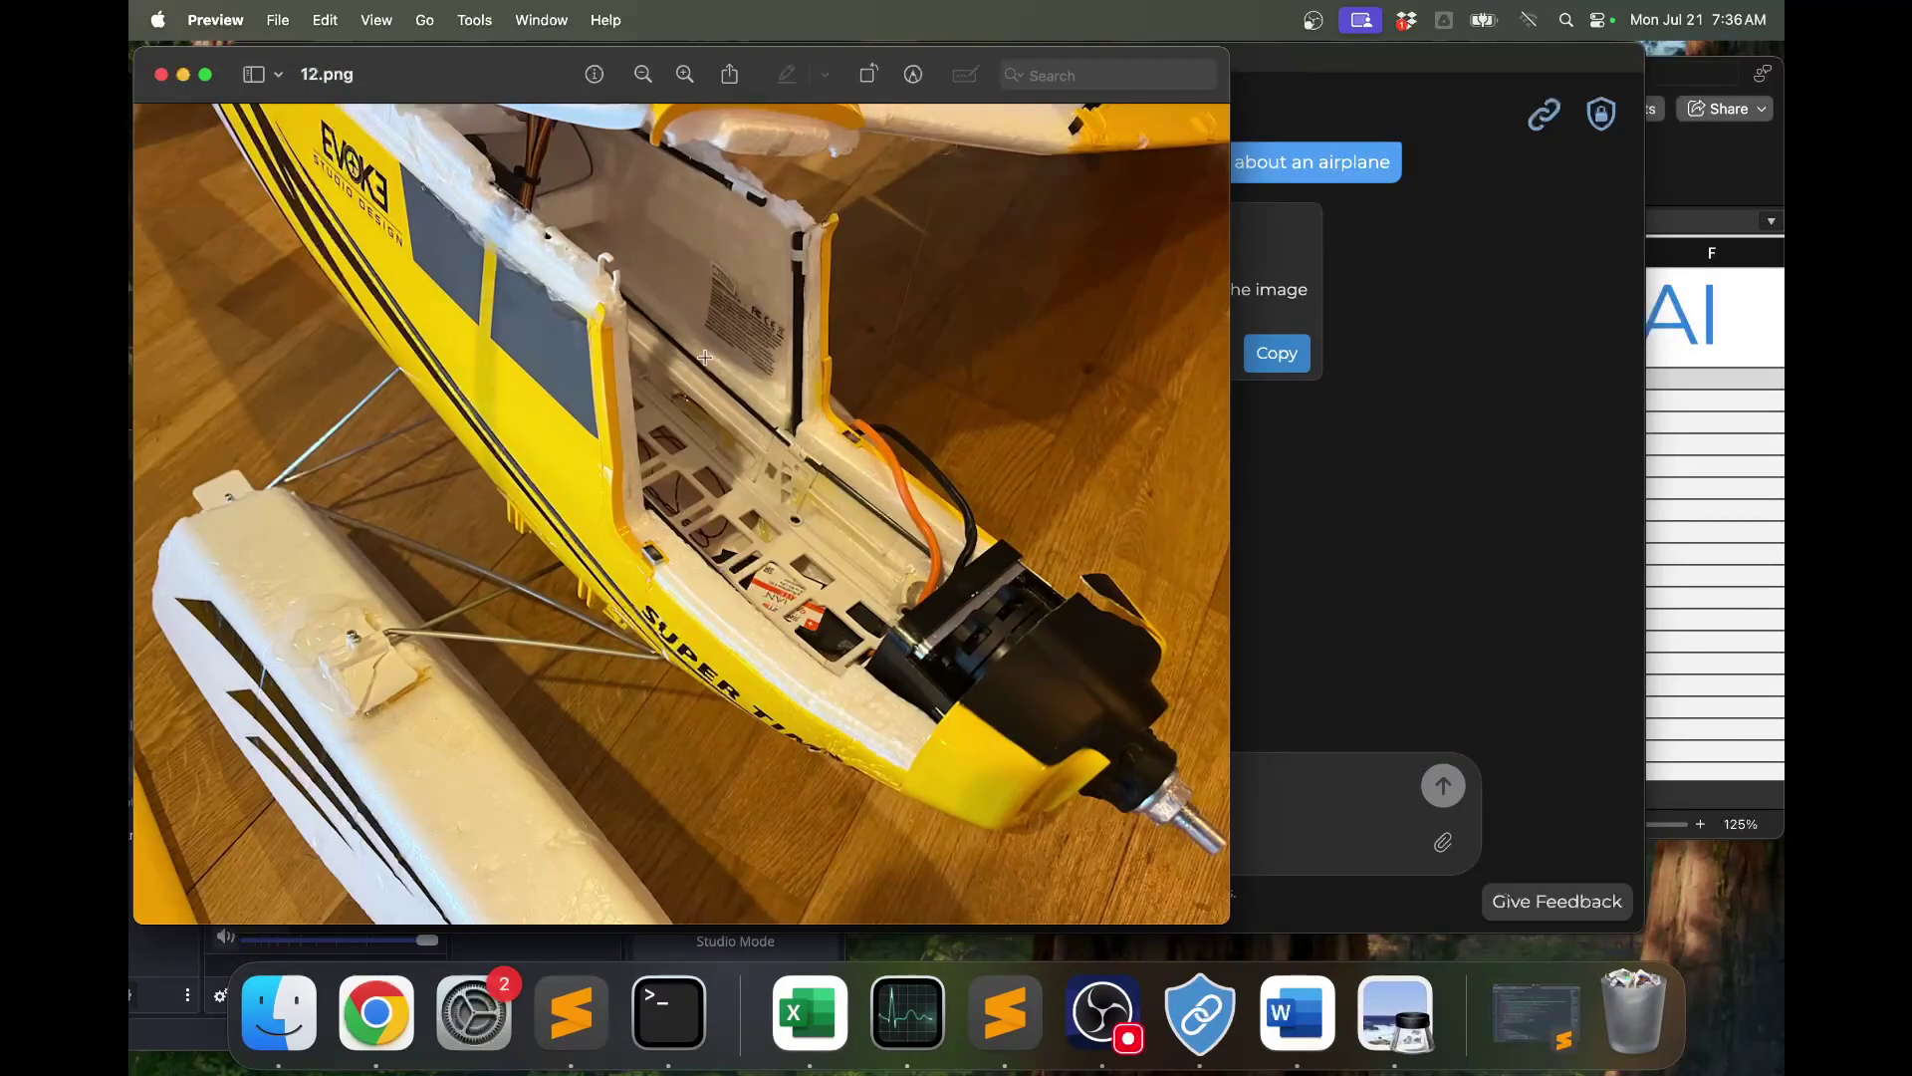
{"action": "left_click", "coordinate": [161, 76]}
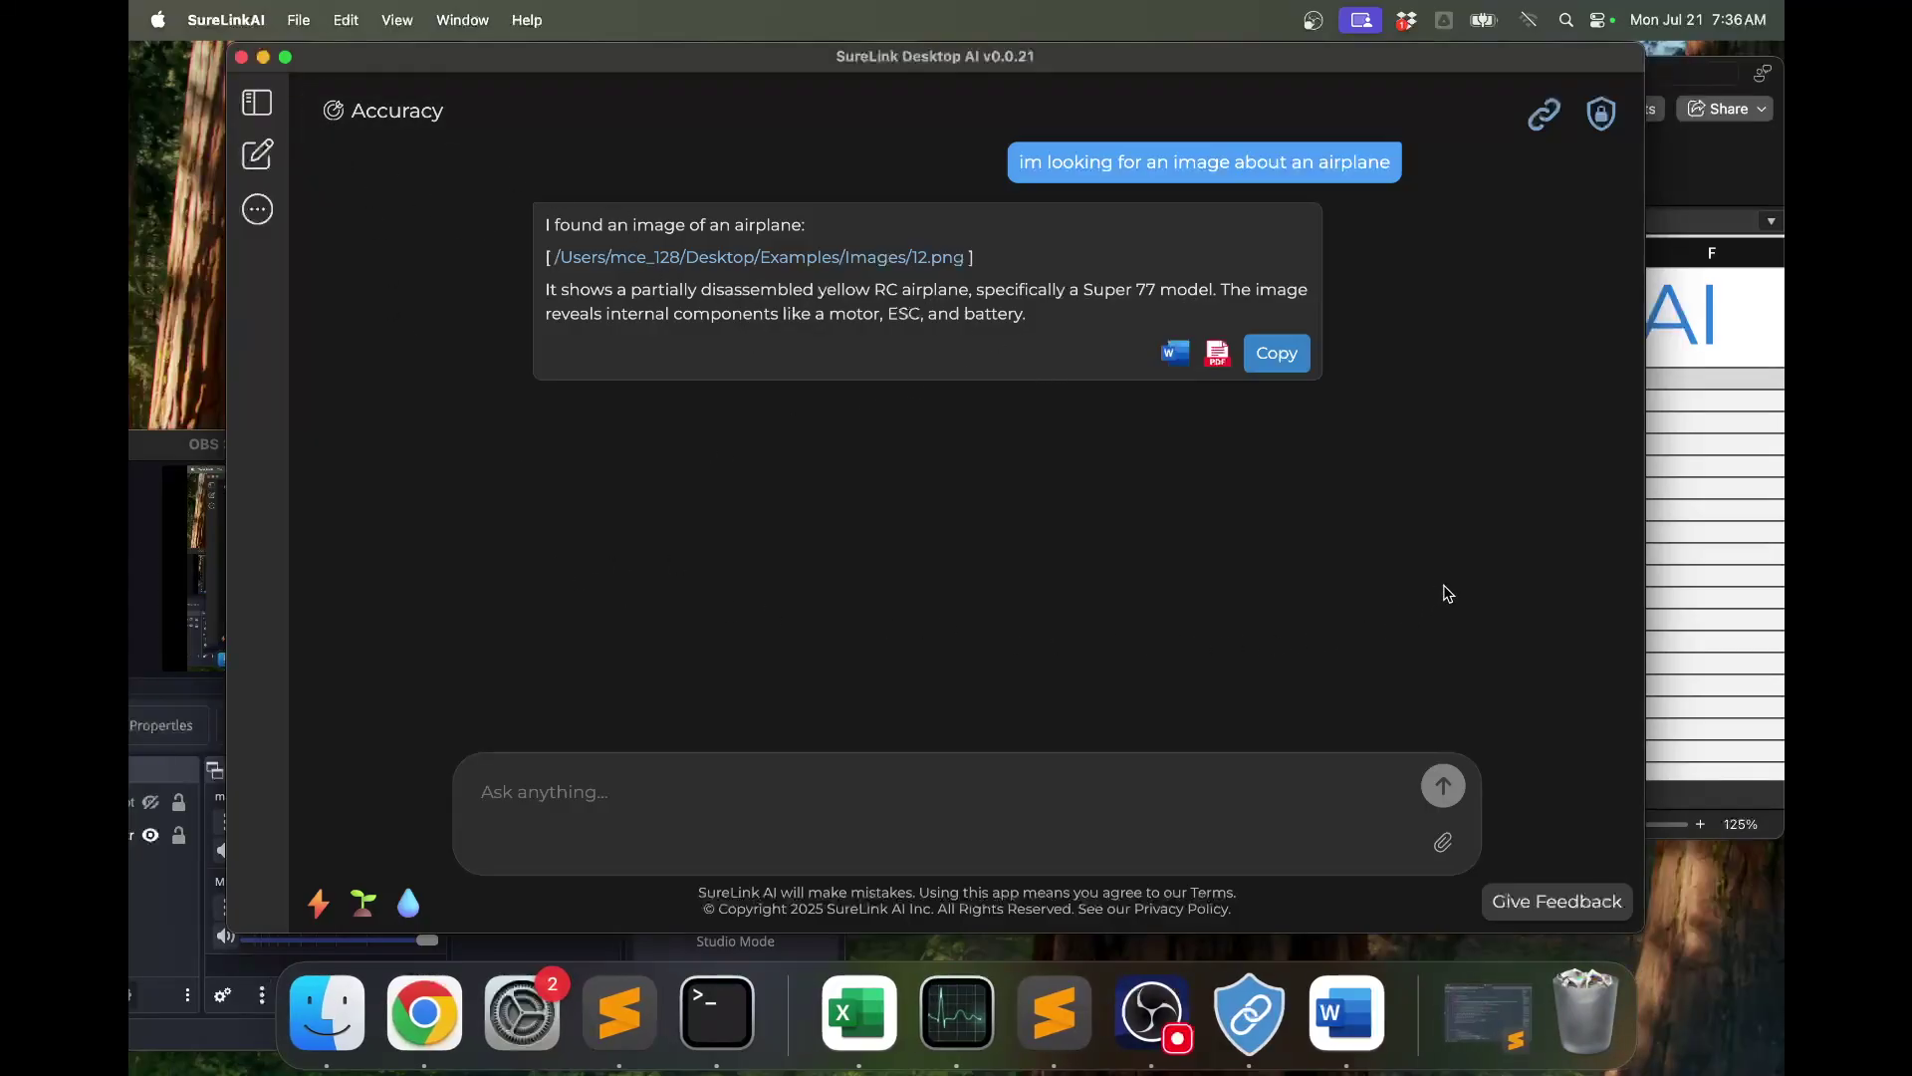
In a new chat, share the Meeting Minutes SureLink as 'Meeting Minutes.sure' without expiration.
{"action": "key", "text": "super+n"}
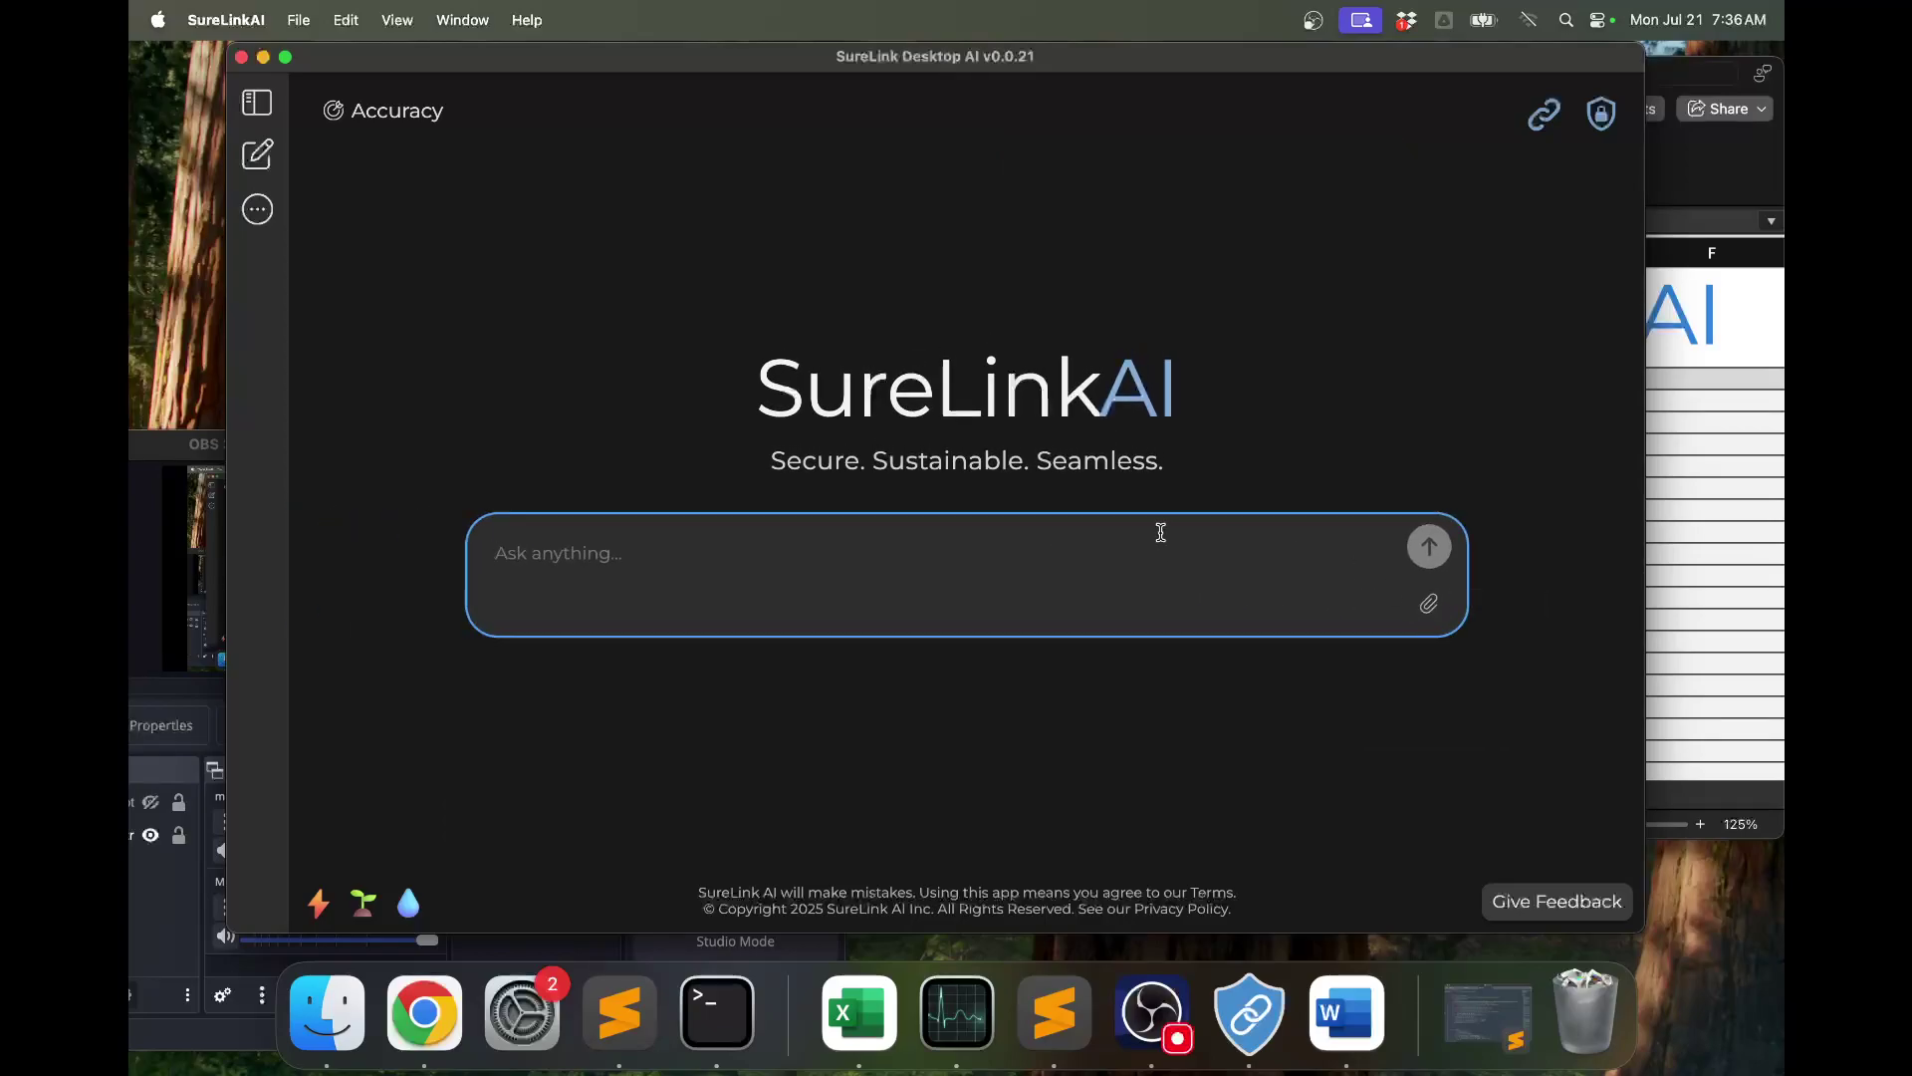
{"action": "left_click", "coordinate": [258, 209]}
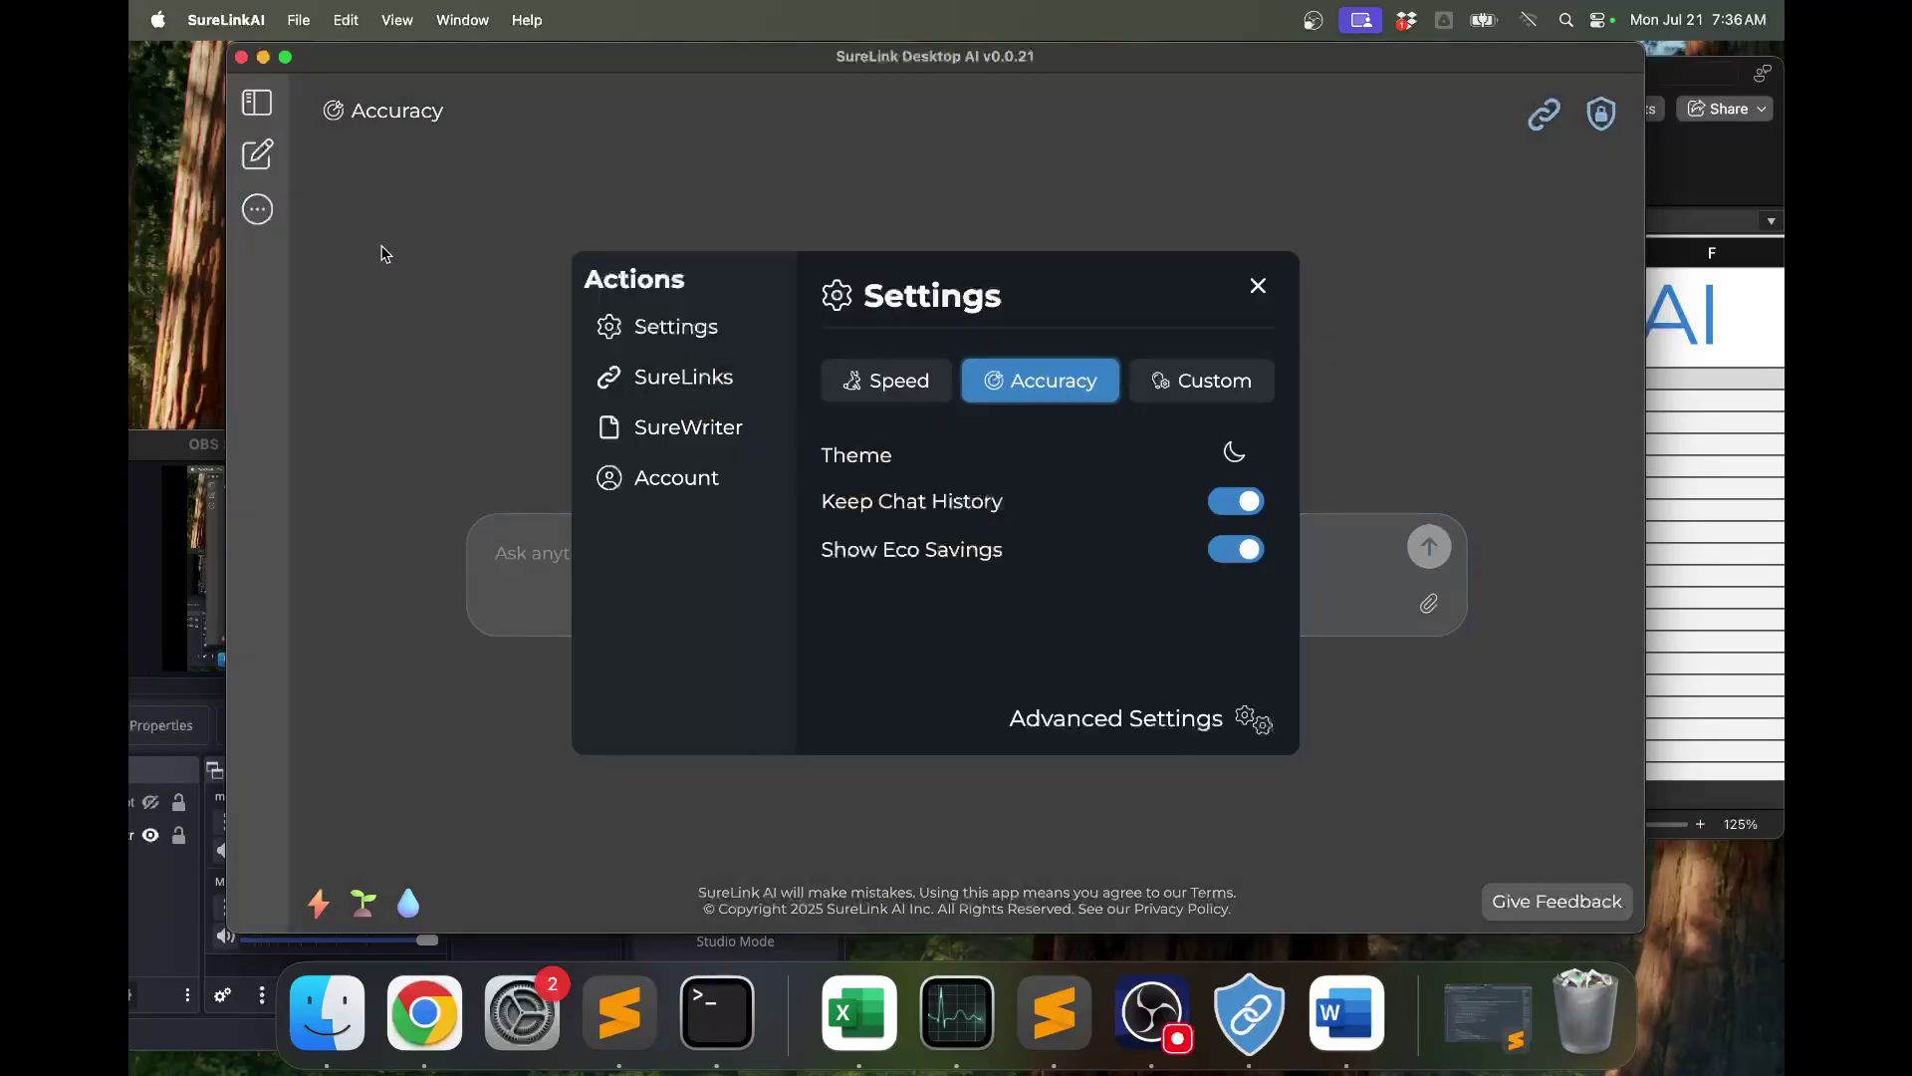
{"action": "left_click", "coordinate": [726, 376]}
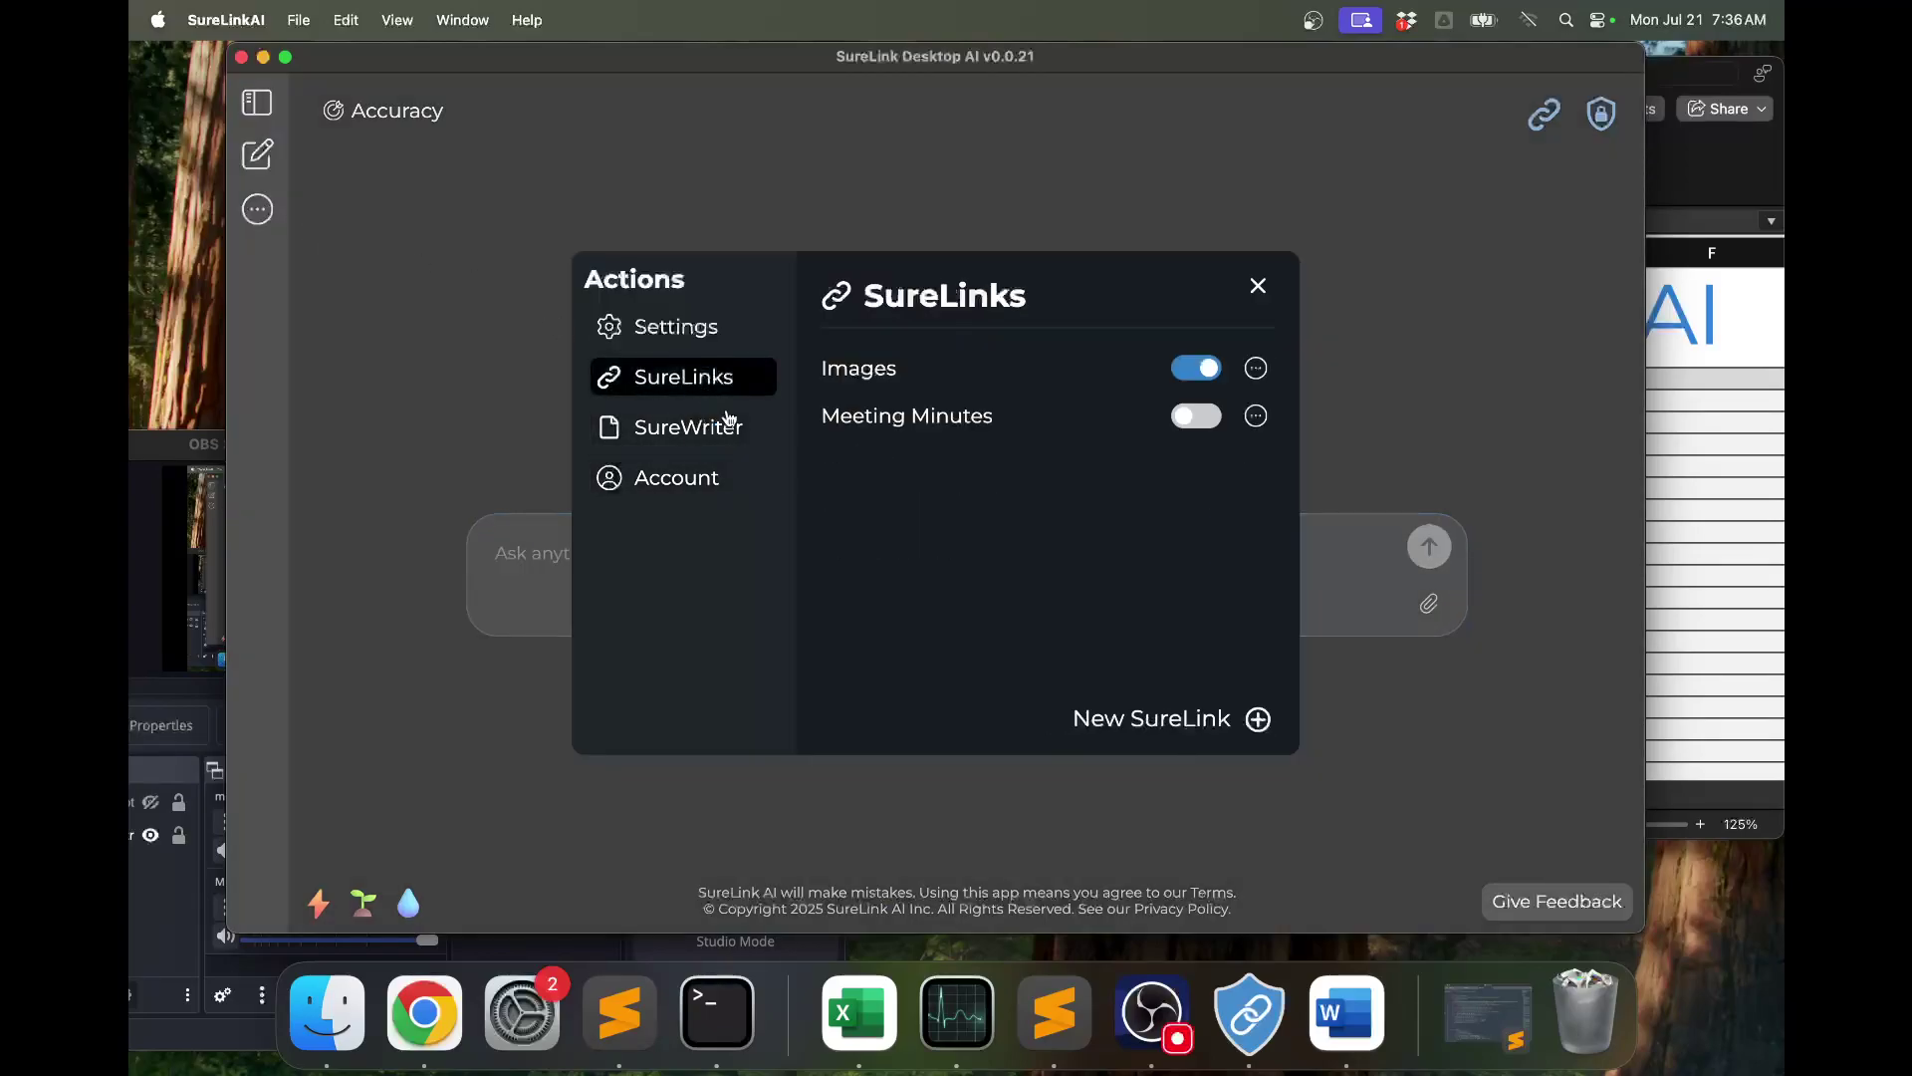
{"action": "left_click", "coordinate": [1256, 370]}
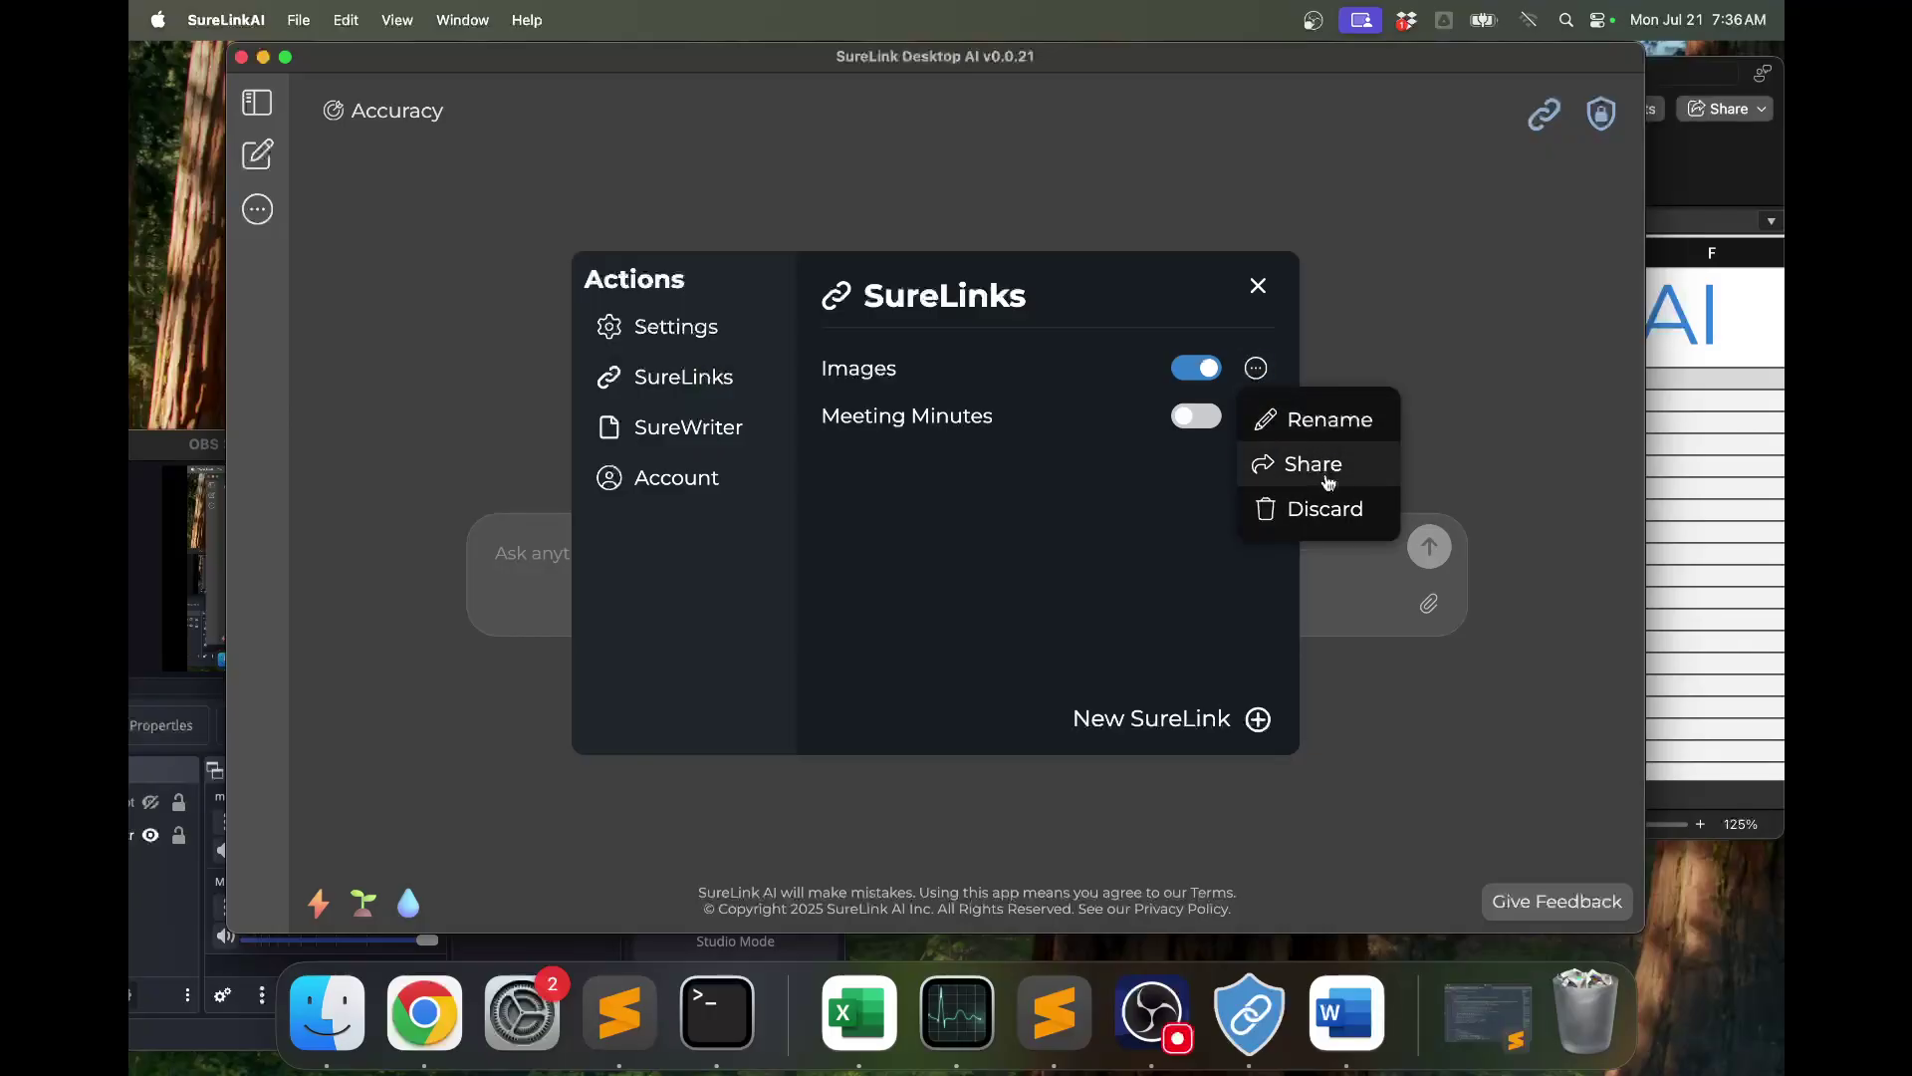
{"action": "left_click", "coordinate": [1136, 503]}
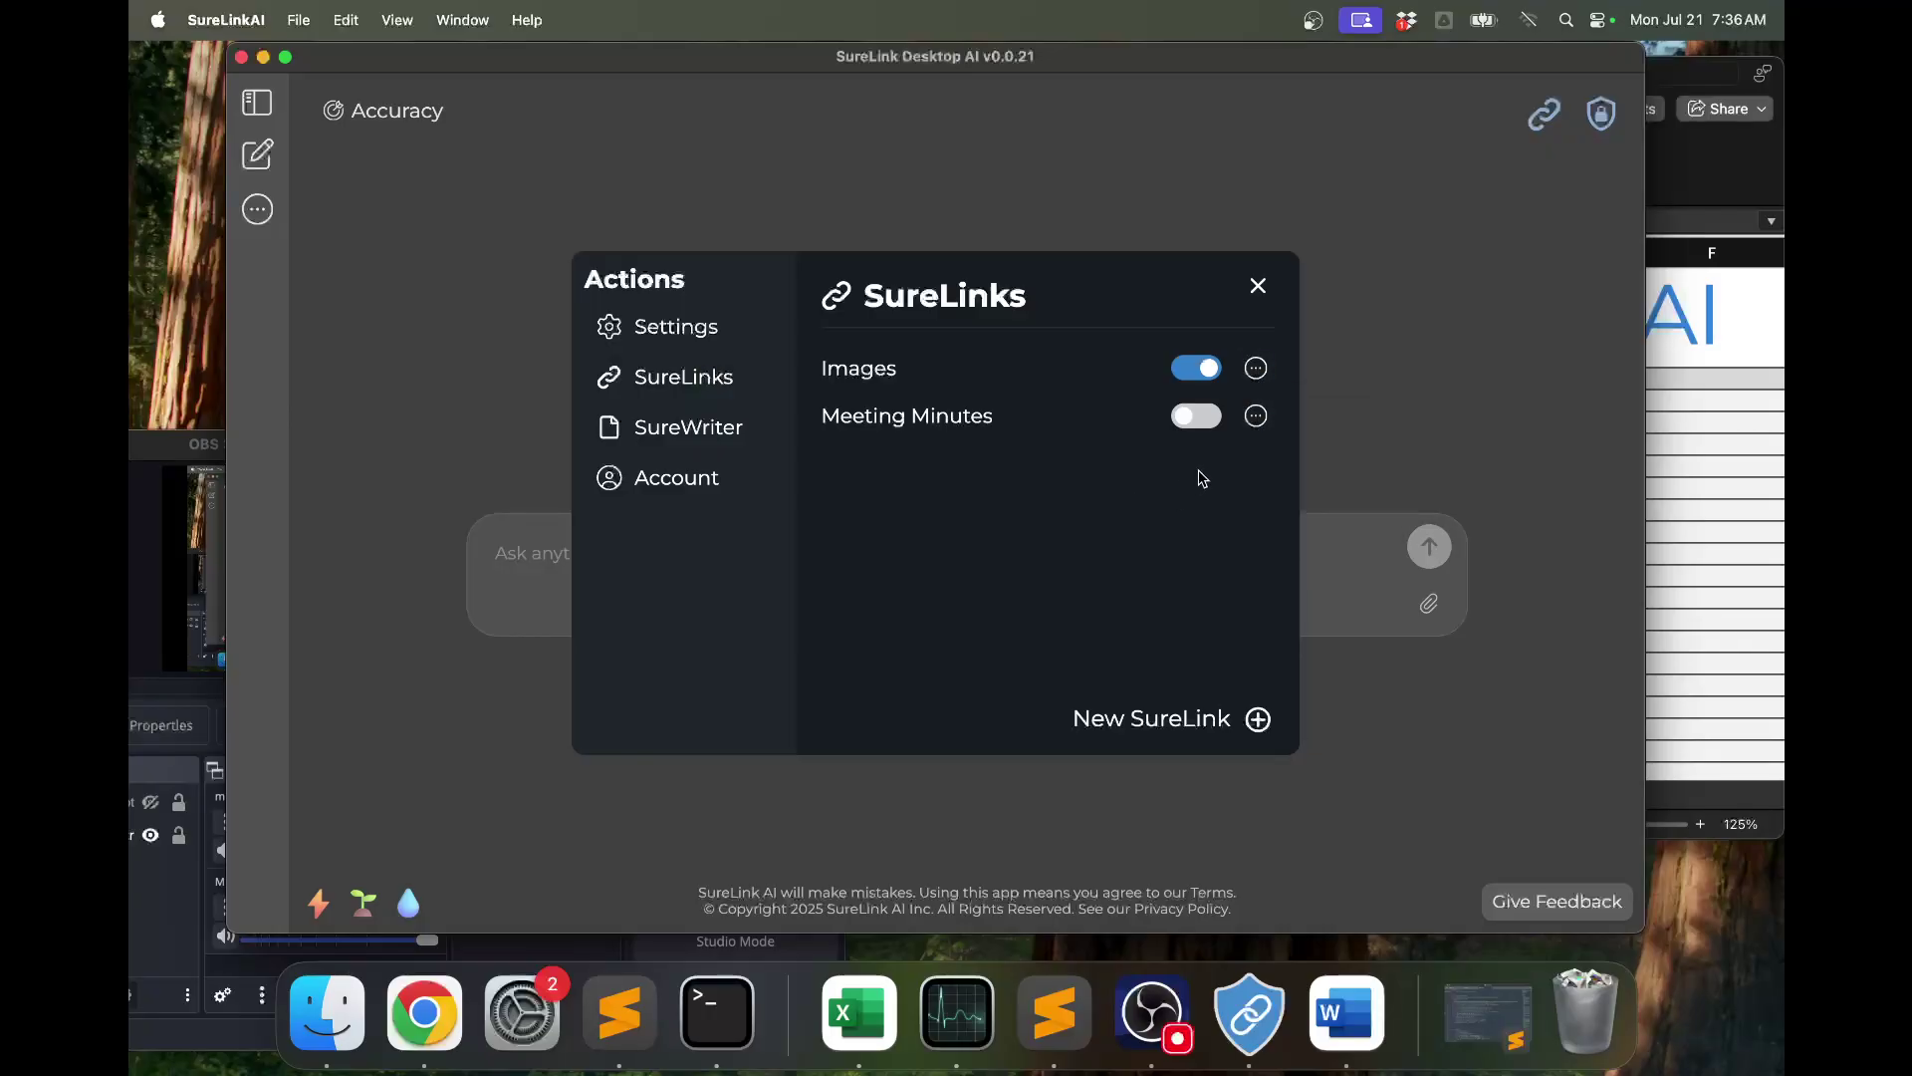
{"action": "left_click", "coordinate": [1257, 418]}
{"action": "left_click", "coordinate": [1304, 517]}
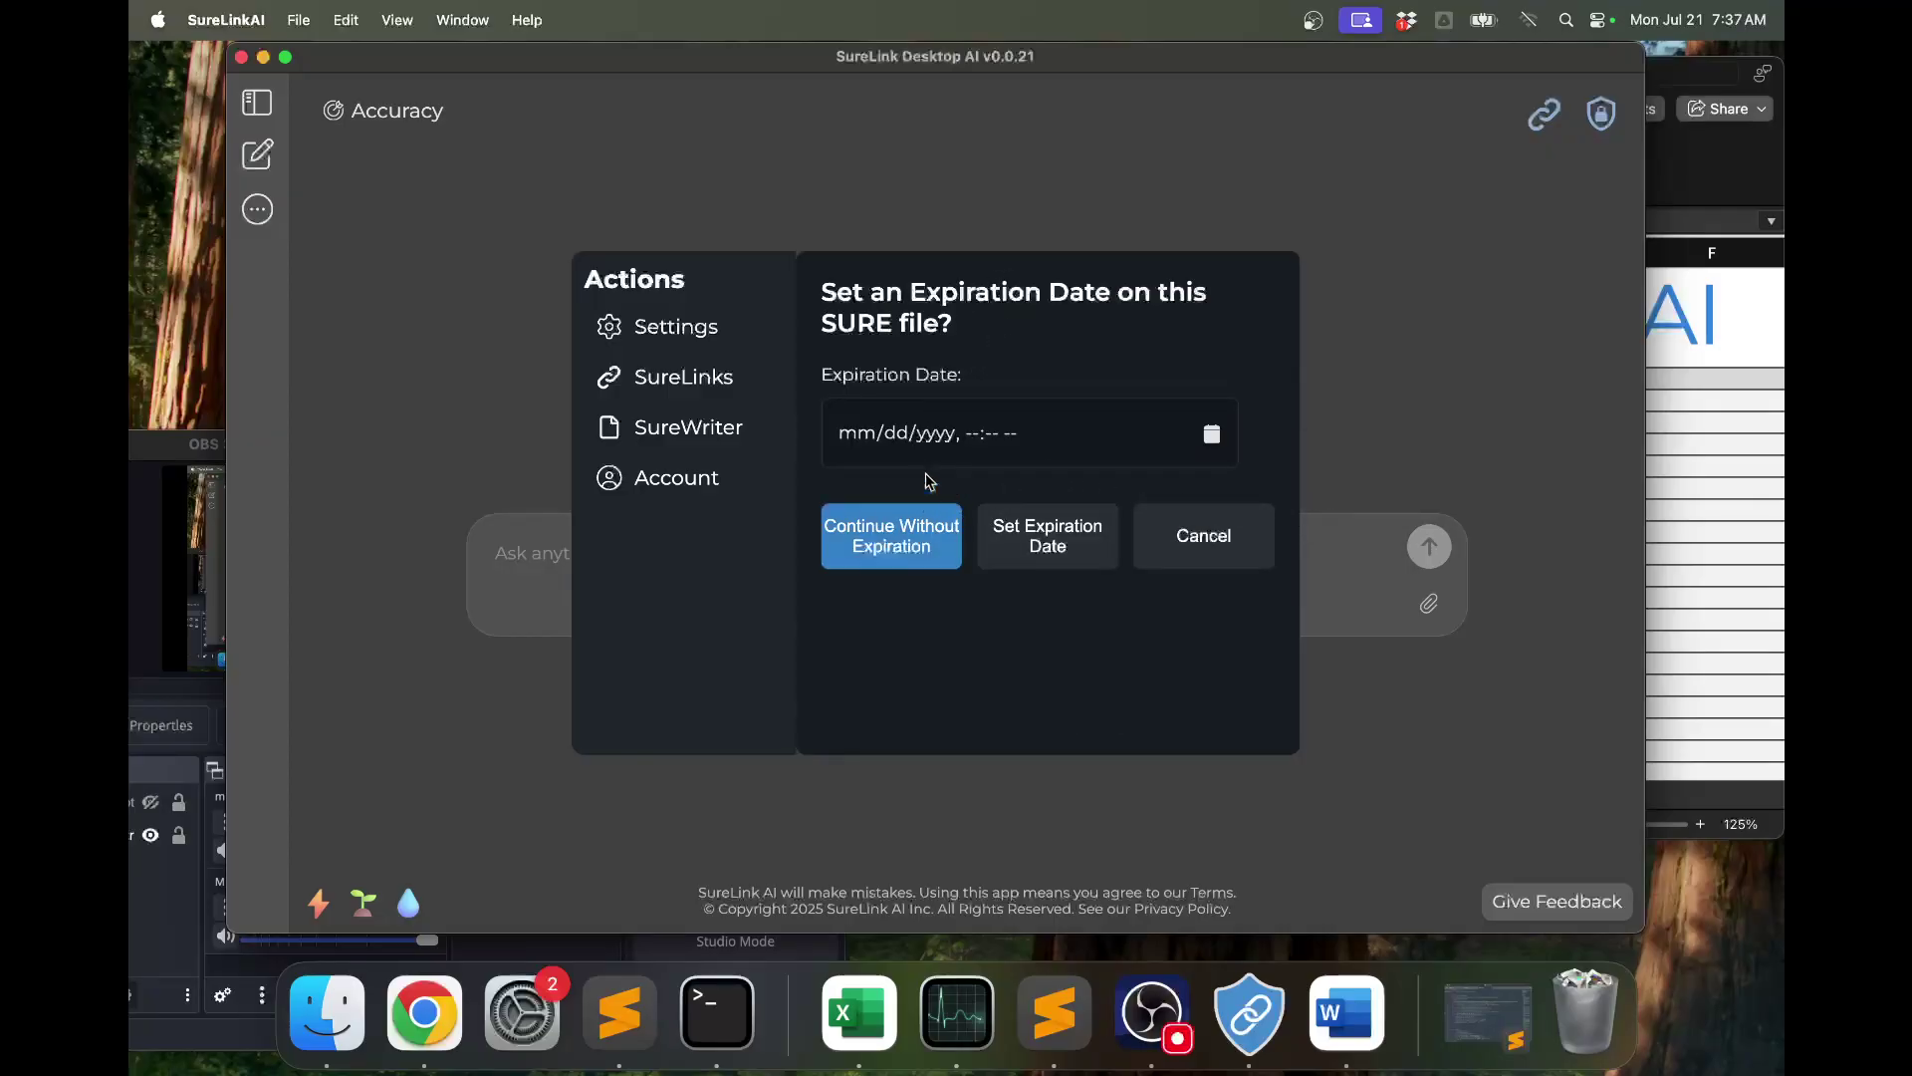
{"action": "left_click", "coordinate": [925, 553]}
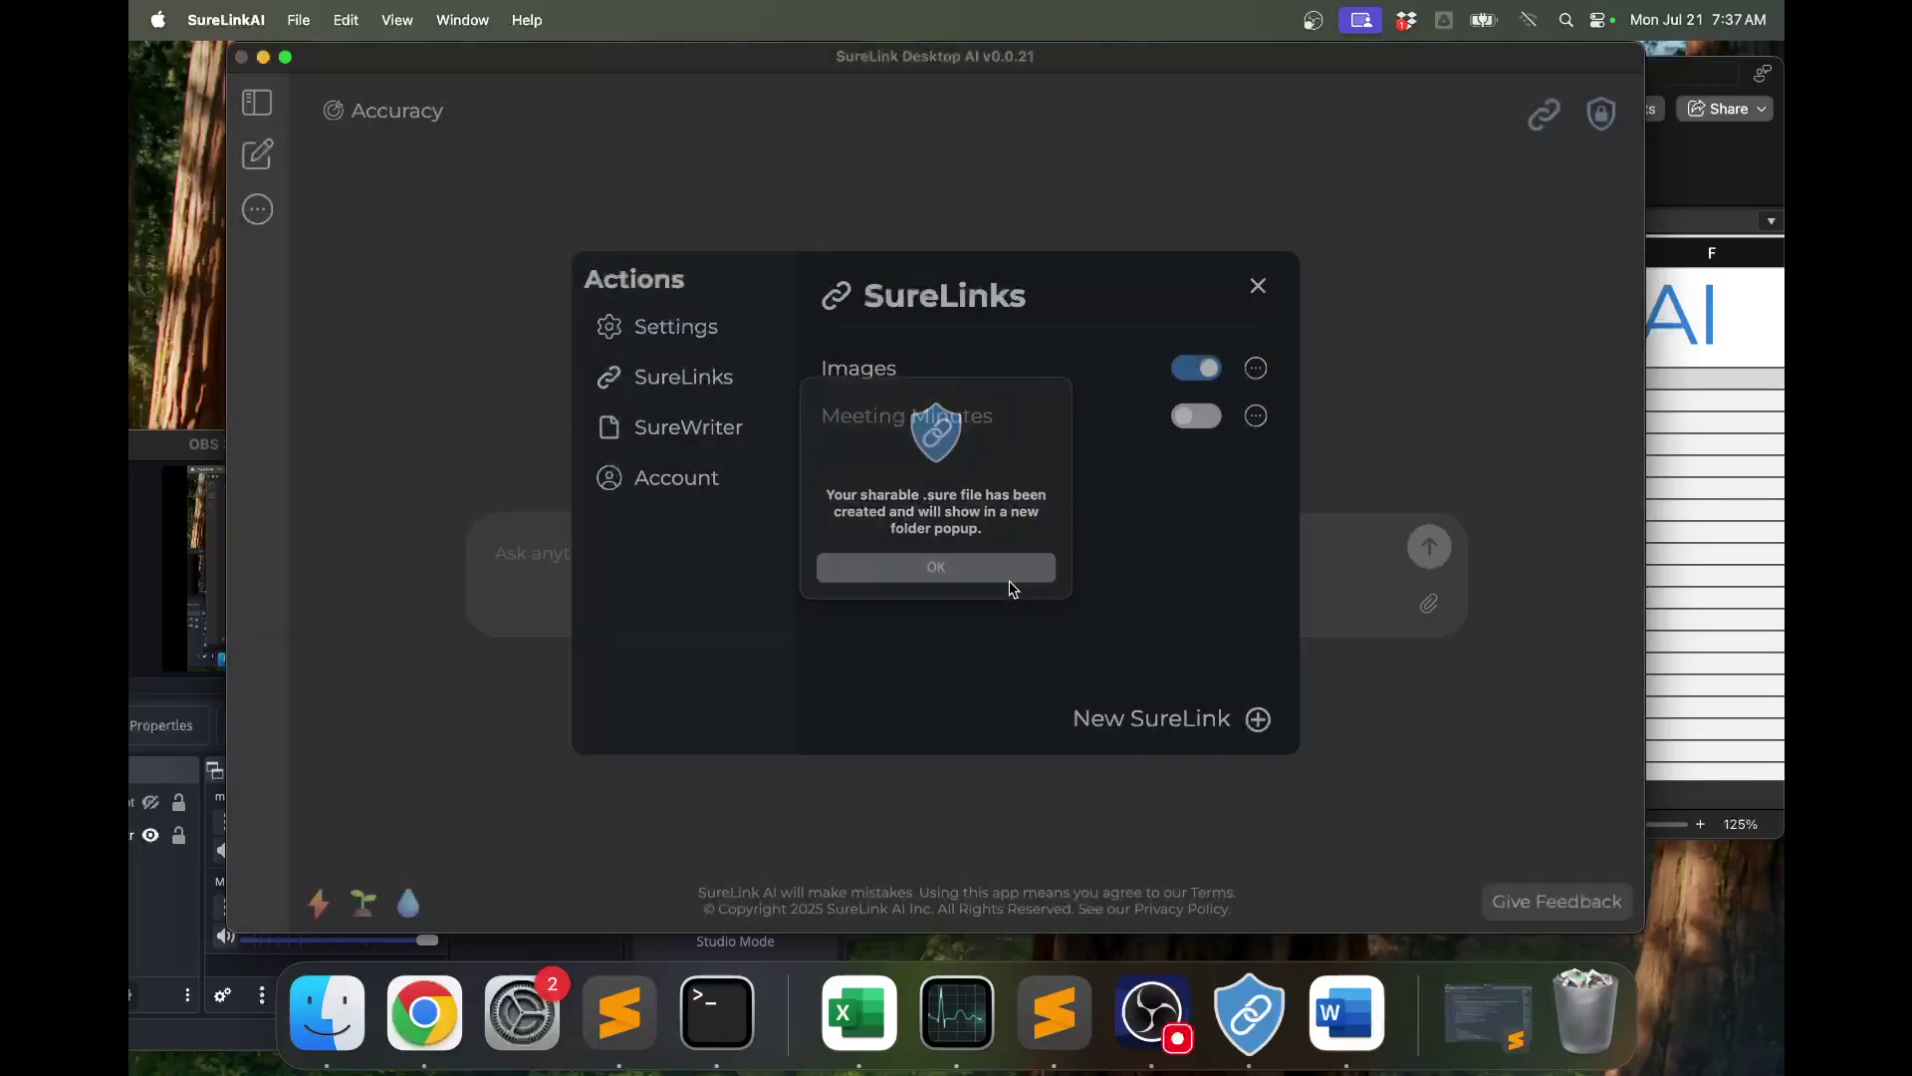
{"action": "left_click", "coordinate": [1009, 580]}
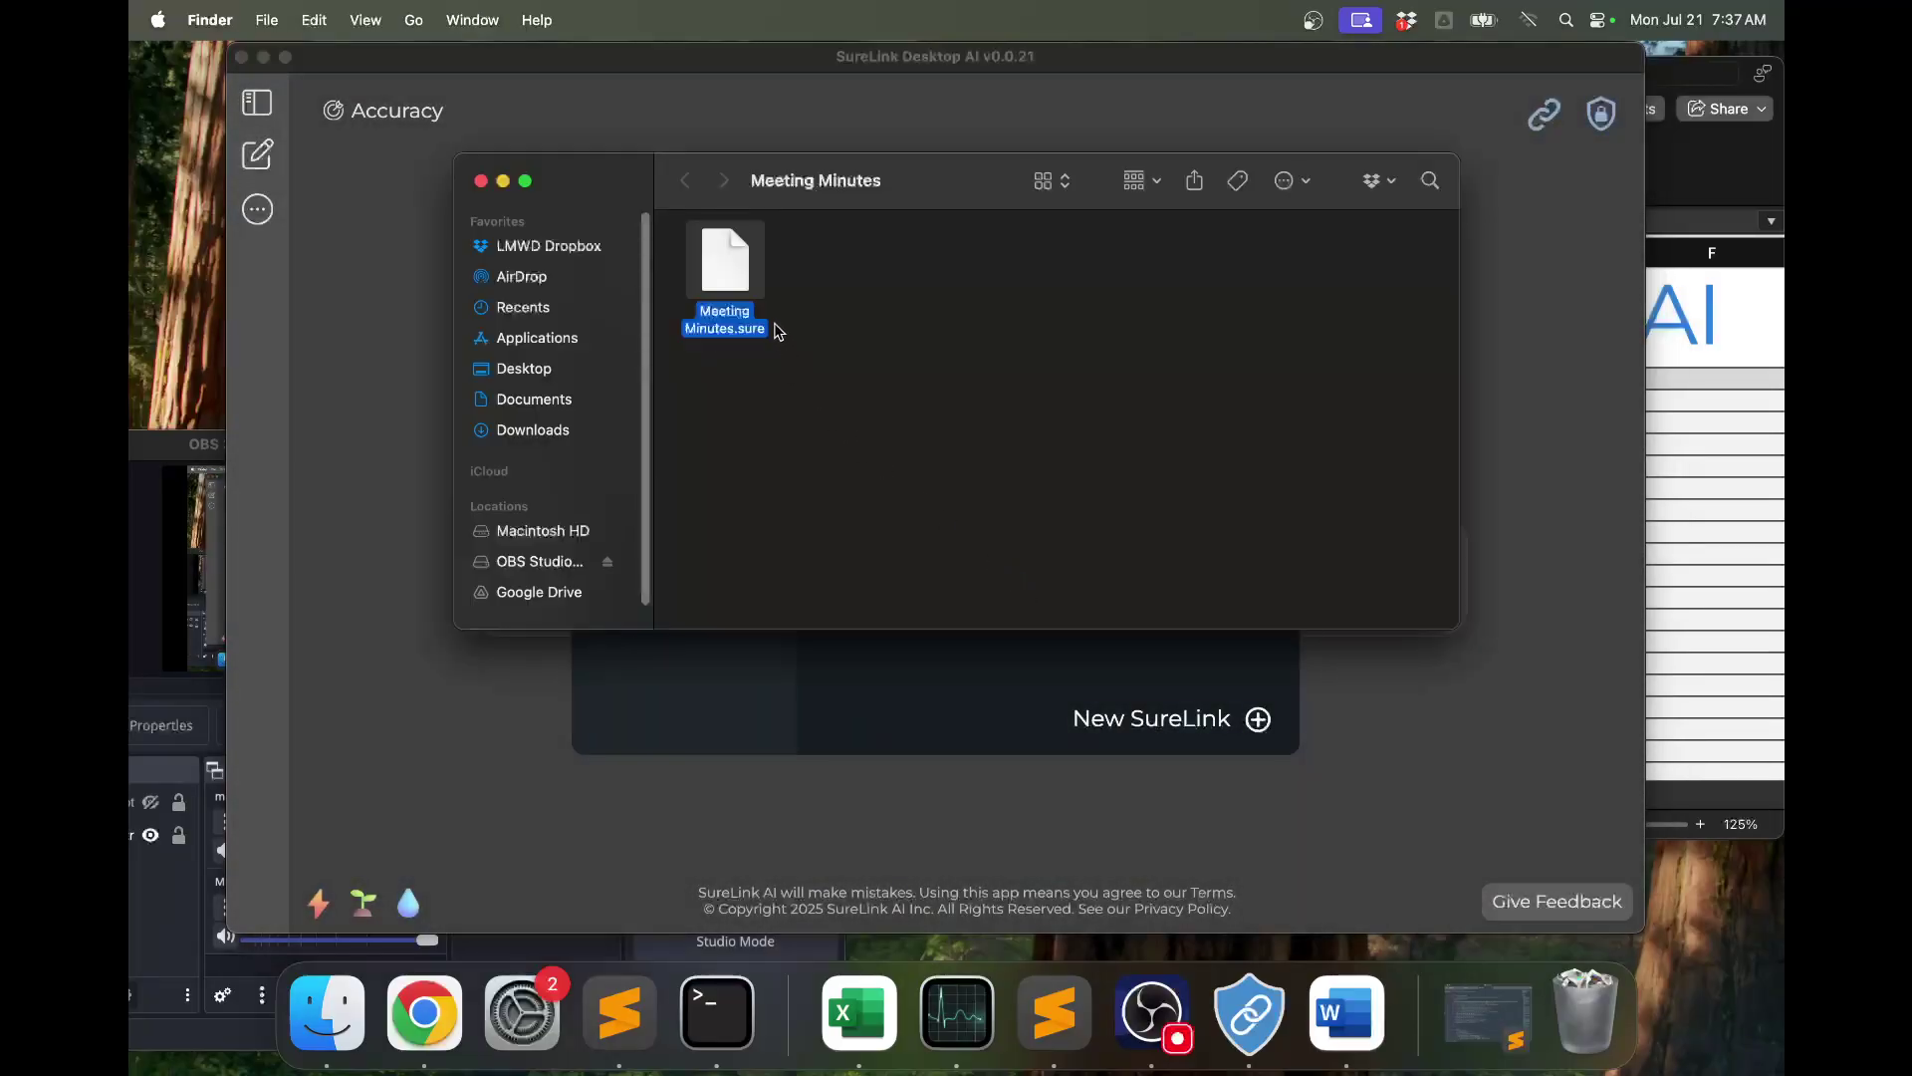
Nudge the Meeting Minutes.sure icon slightly within the Finder folder.
{"action": "mouse_move", "coordinate": [742, 282]}
{"action": "left_mouse_down"}
{"action": "mouse_move", "coordinate": [563, 299]}
{"action": "mouse_move", "coordinate": [724, 291]}
{"action": "left_mouse_up"}
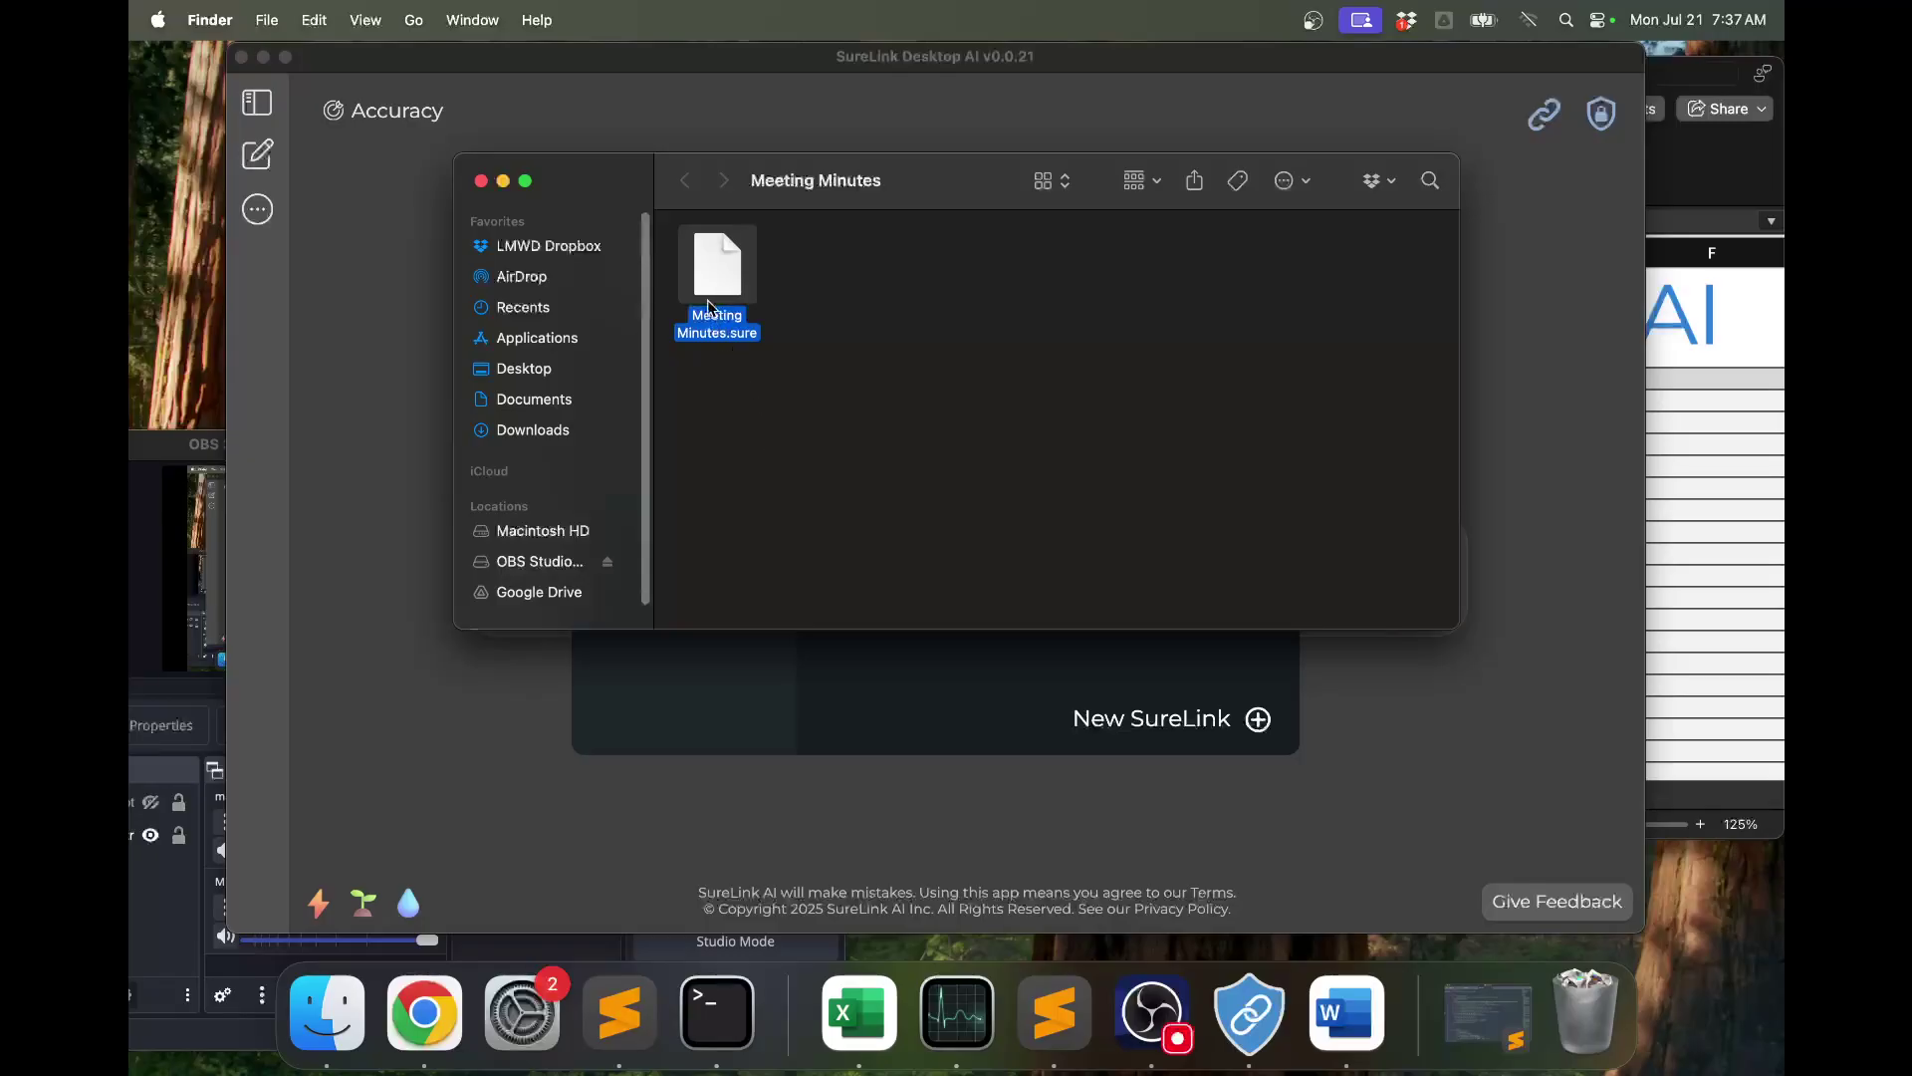
Close the Finder folder and SureLinks panel, browse the actions, then open Settings > Advanced Settings.
{"action": "left_click", "coordinate": [480, 182]}
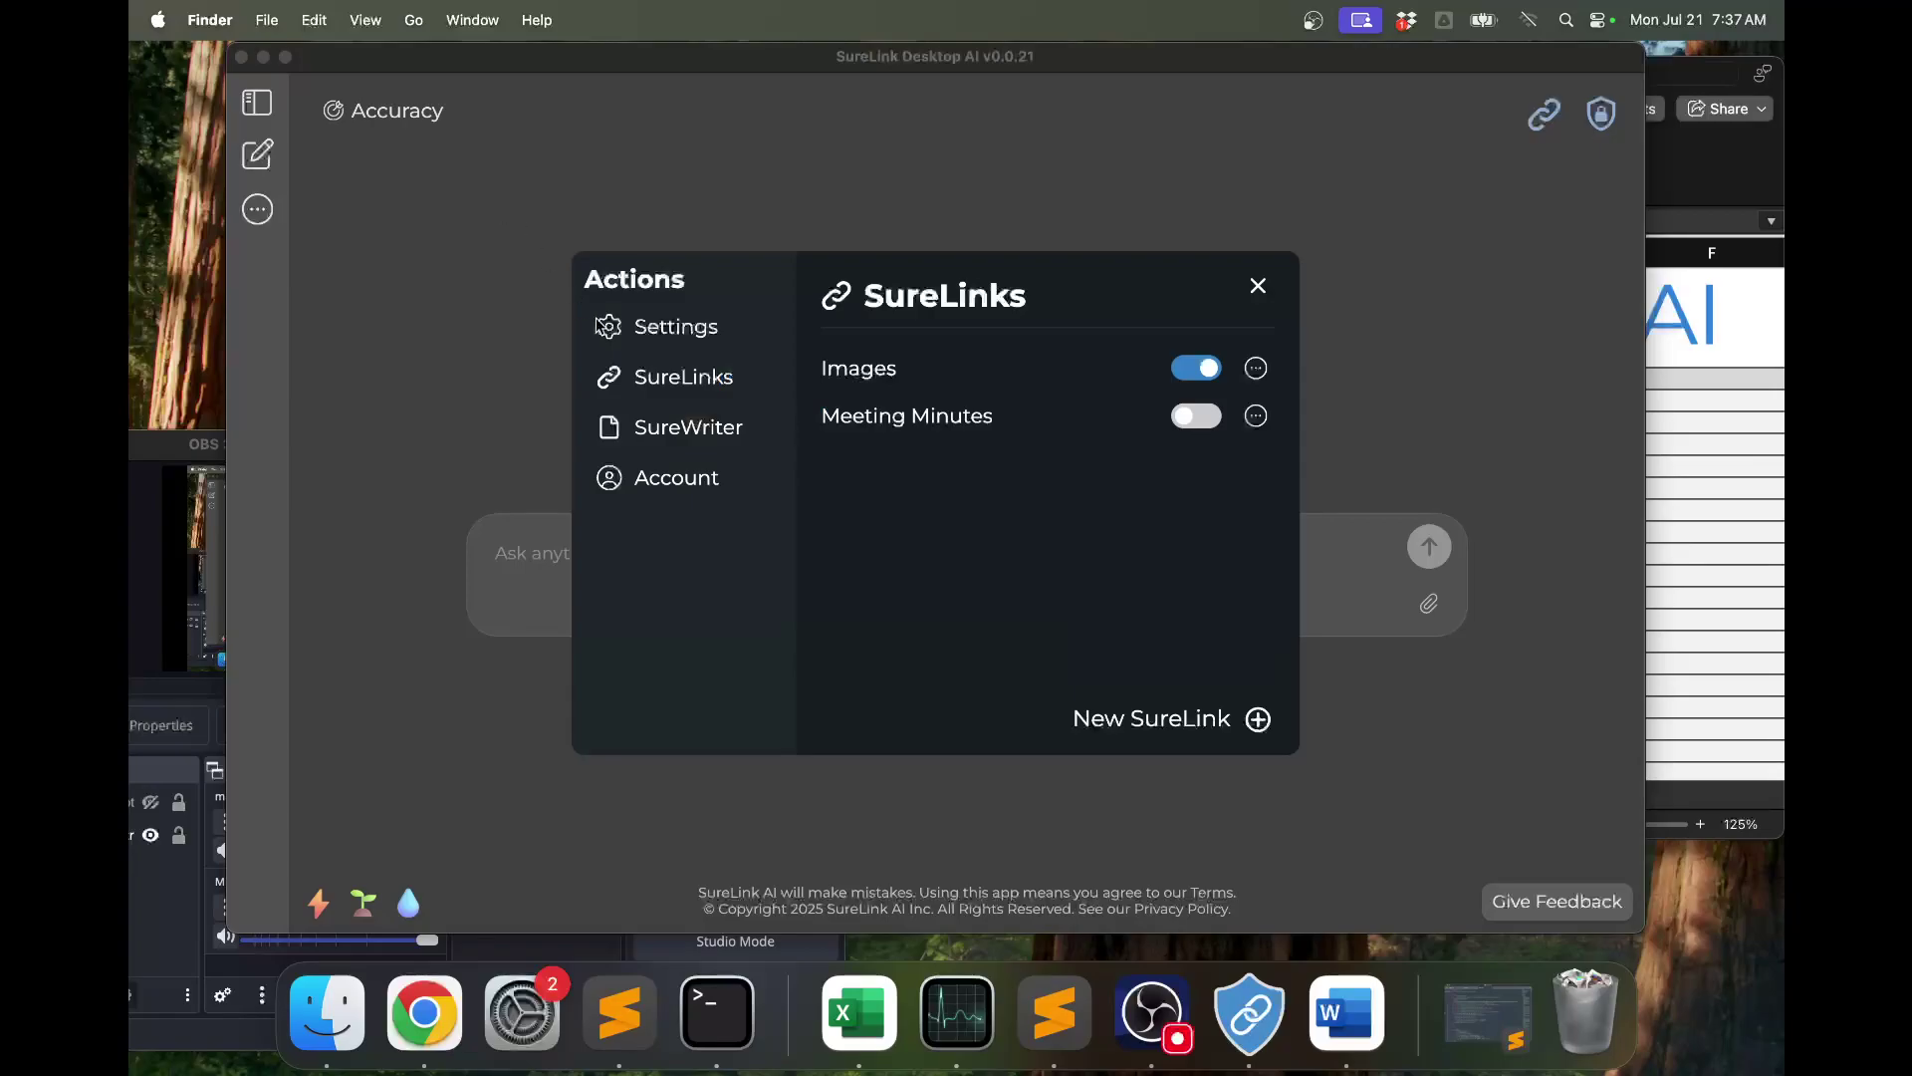
{"action": "left_click", "coordinate": [451, 299]}
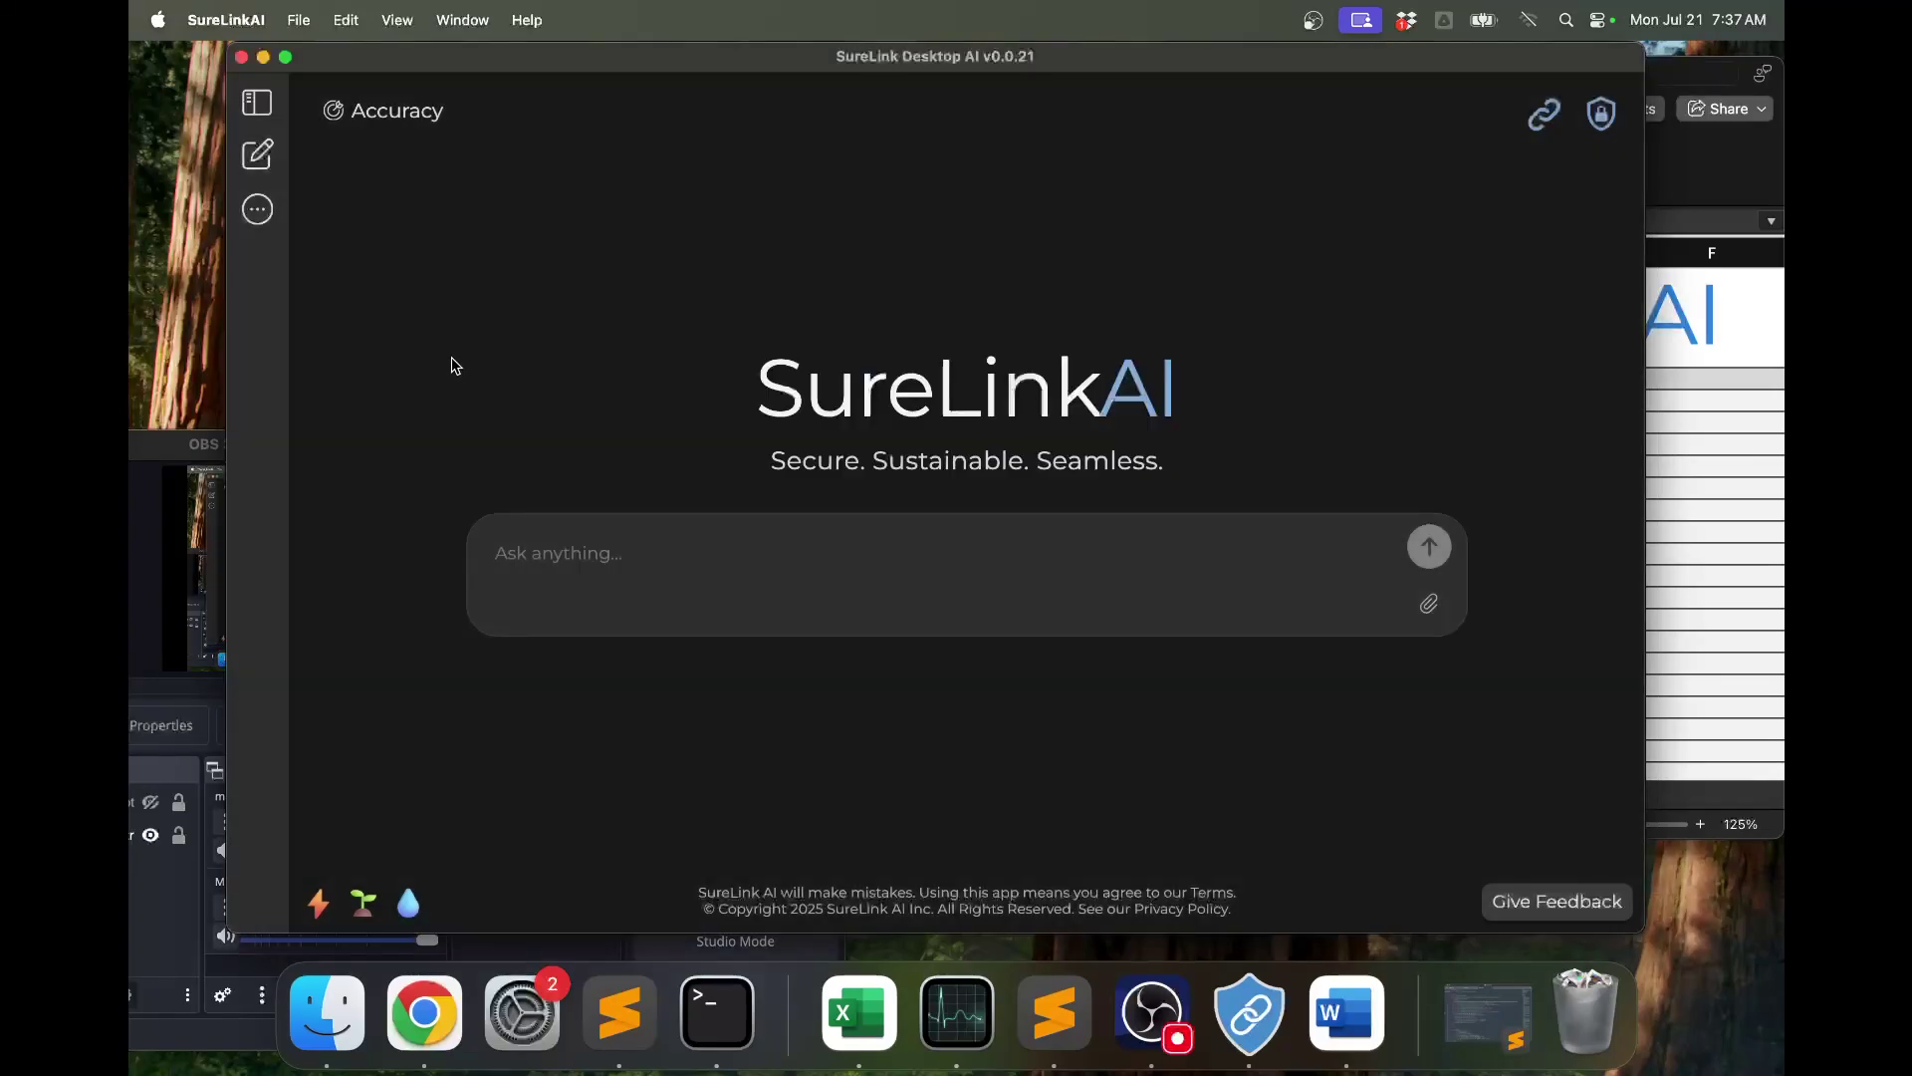
{"action": "left_click", "coordinate": [265, 223]}
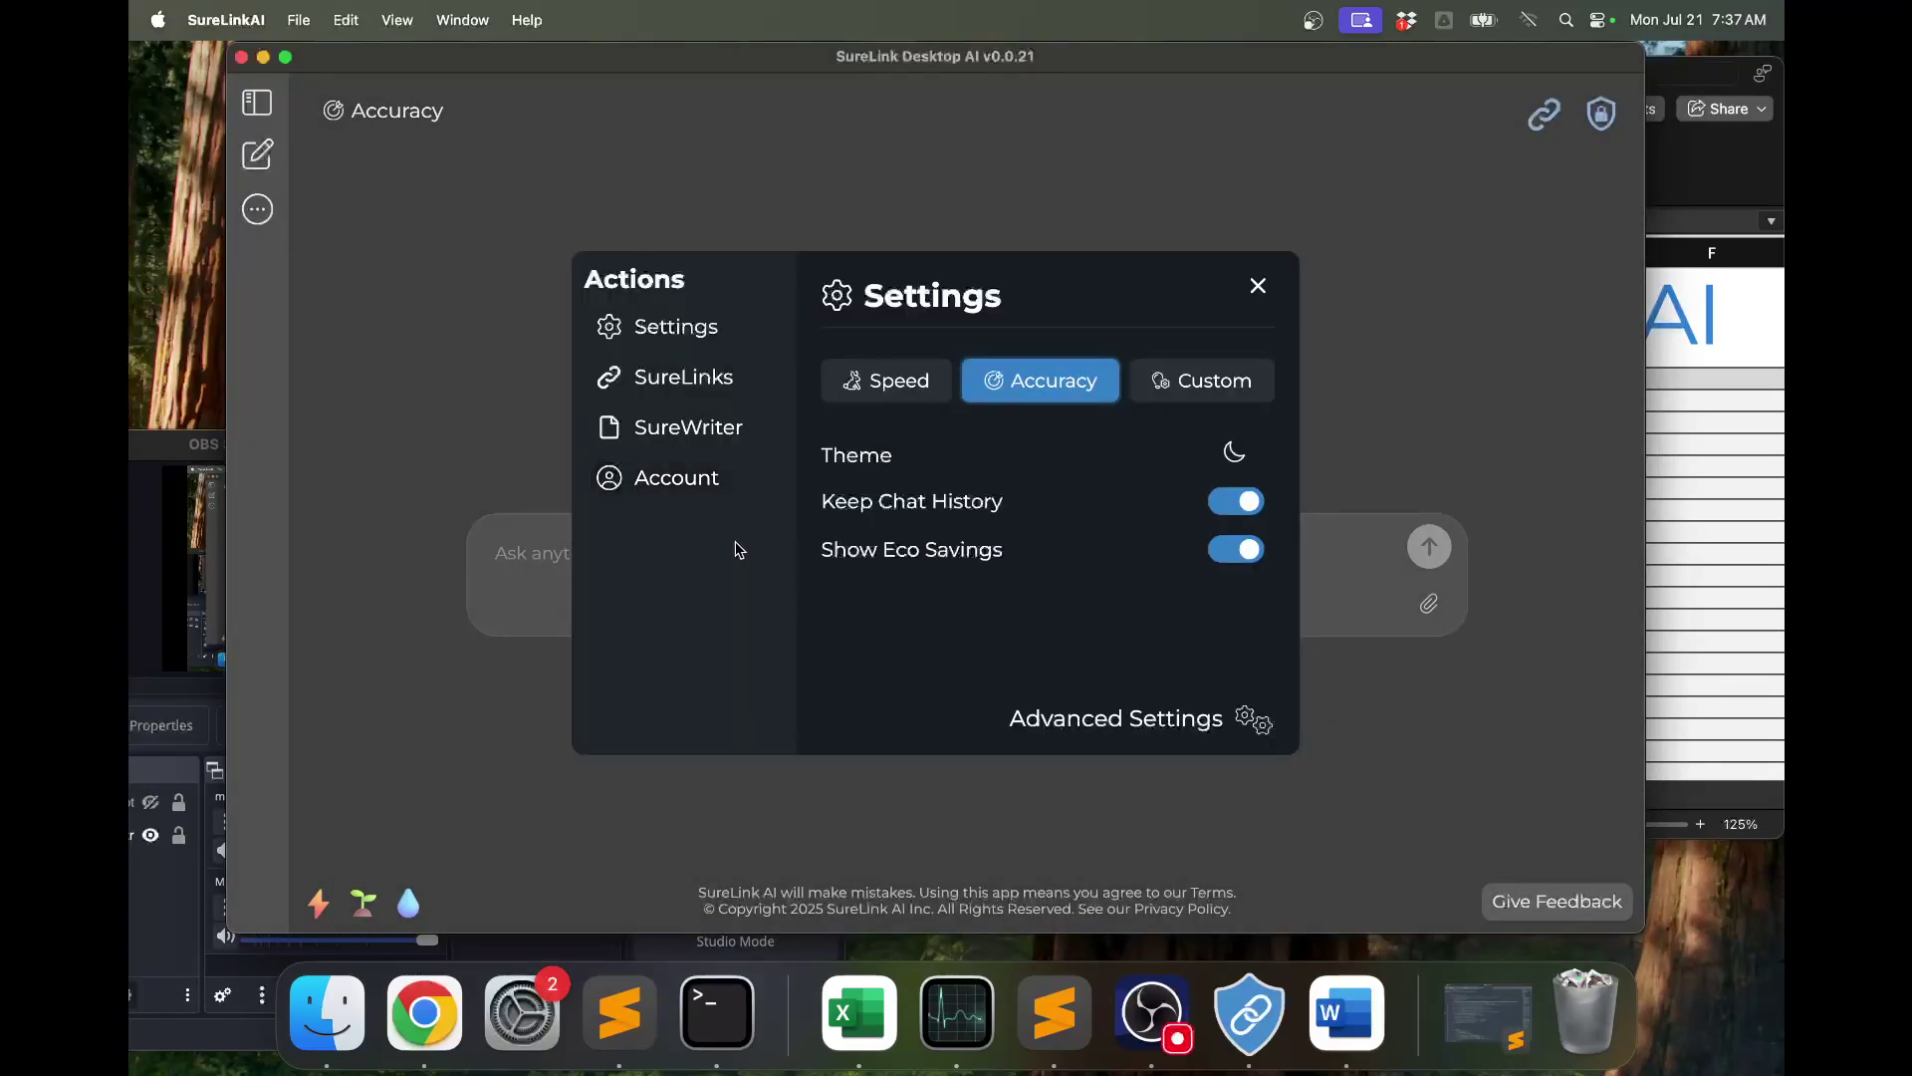
{"action": "left_click", "coordinate": [697, 440]}
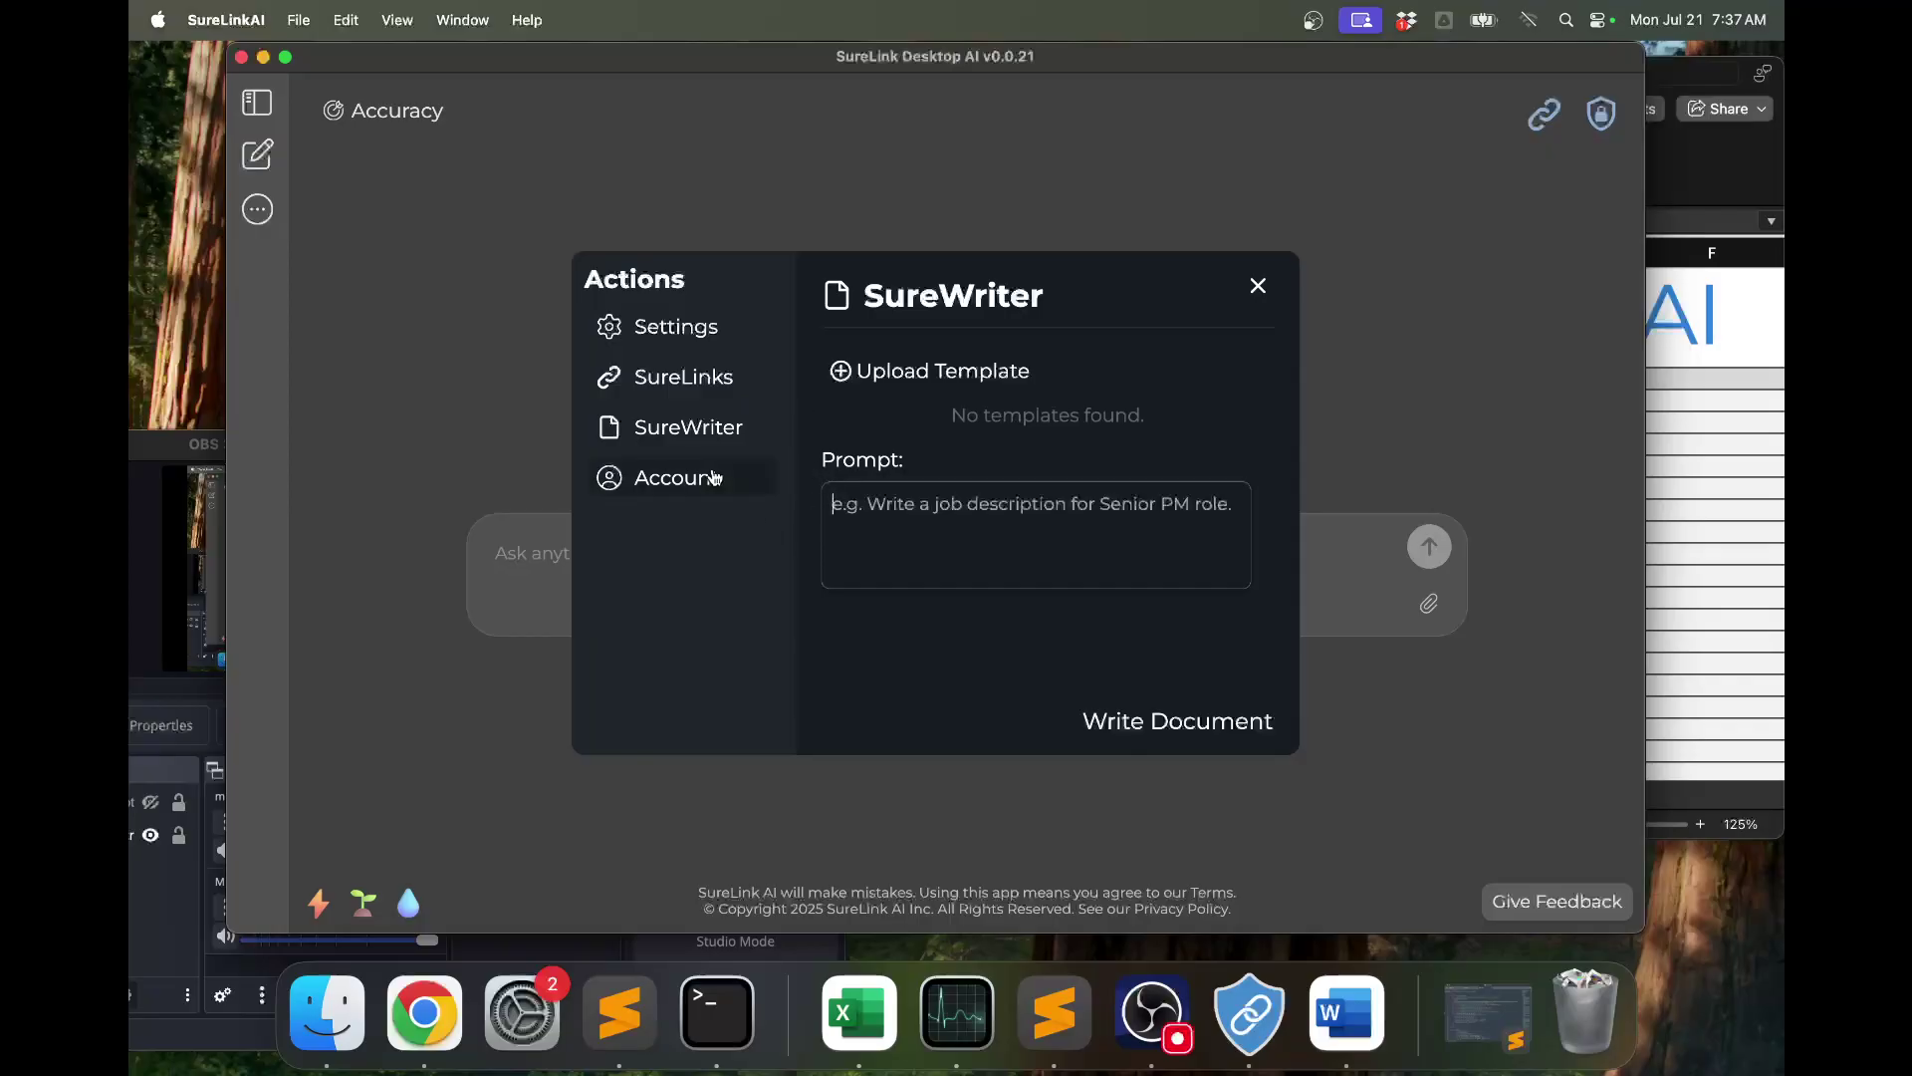
{"action": "left_click", "coordinate": [694, 385]}
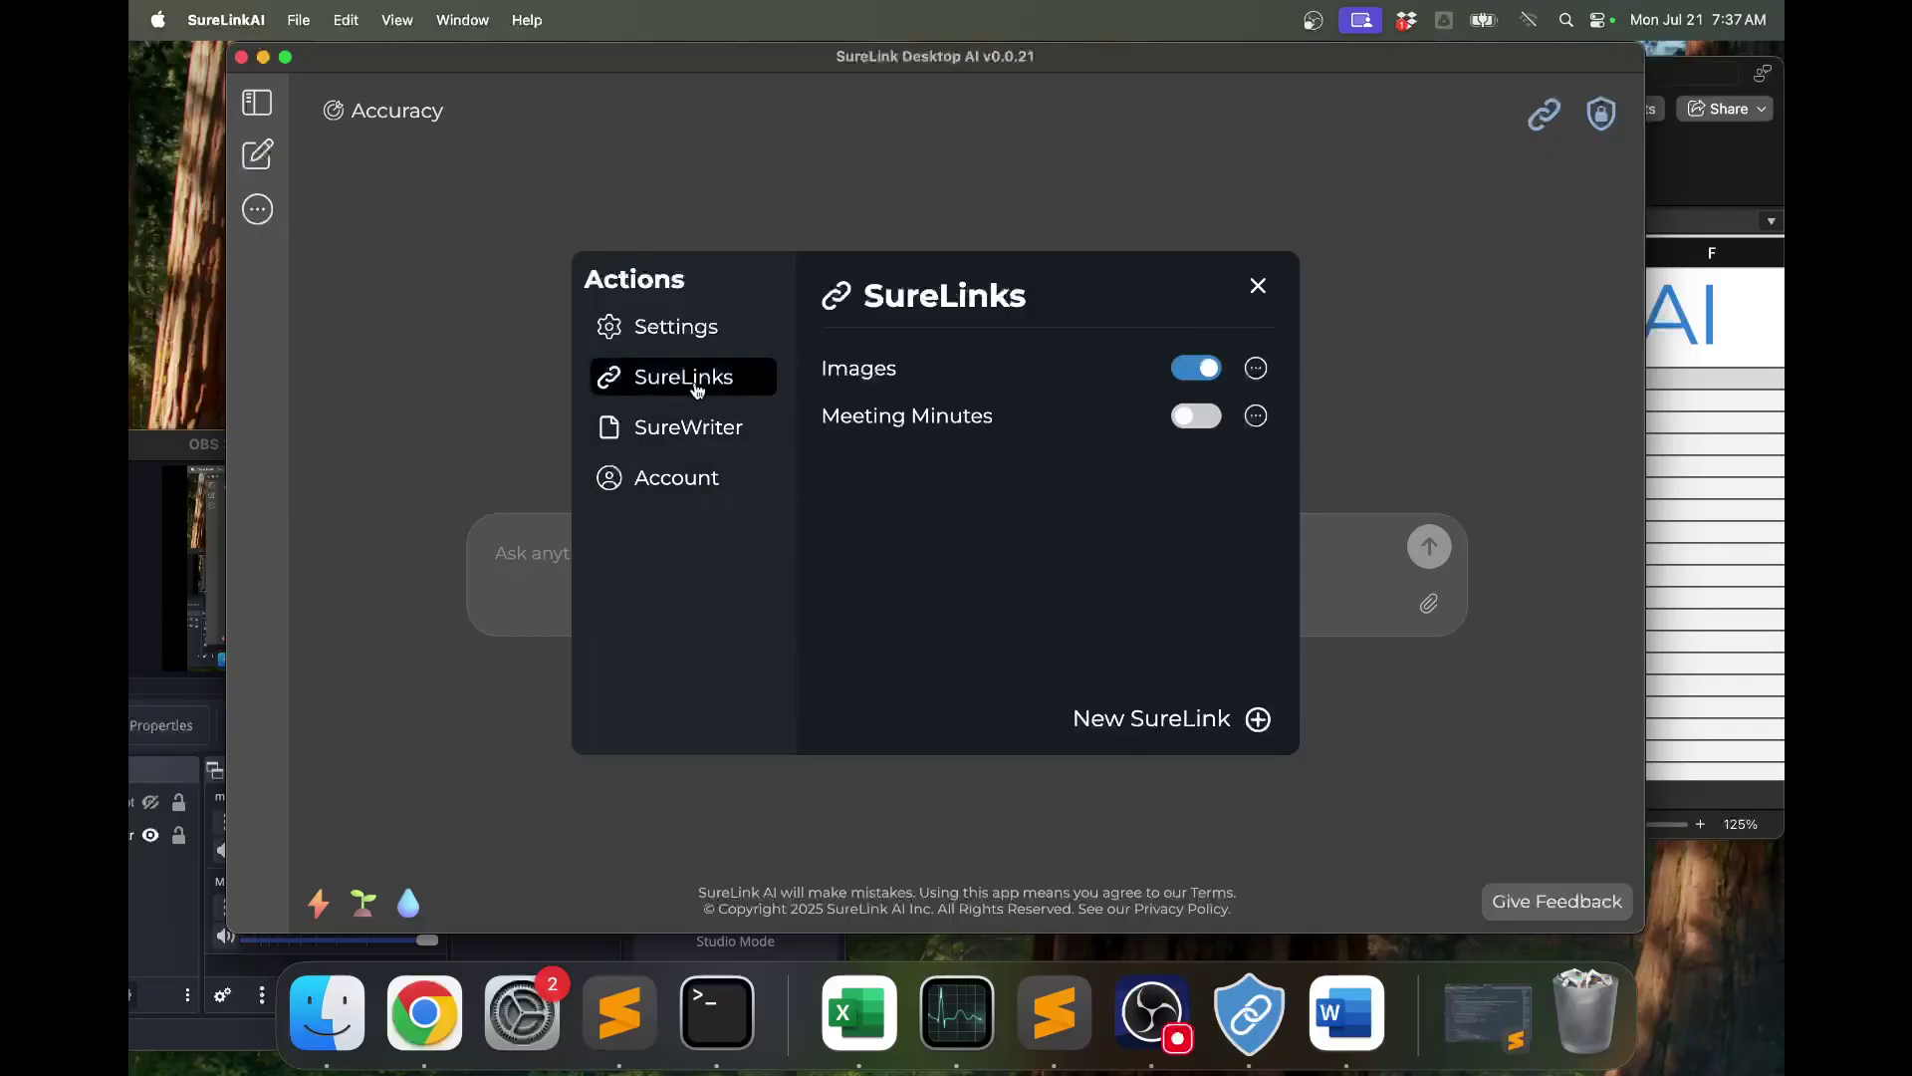
{"action": "left_click", "coordinate": [692, 328]}
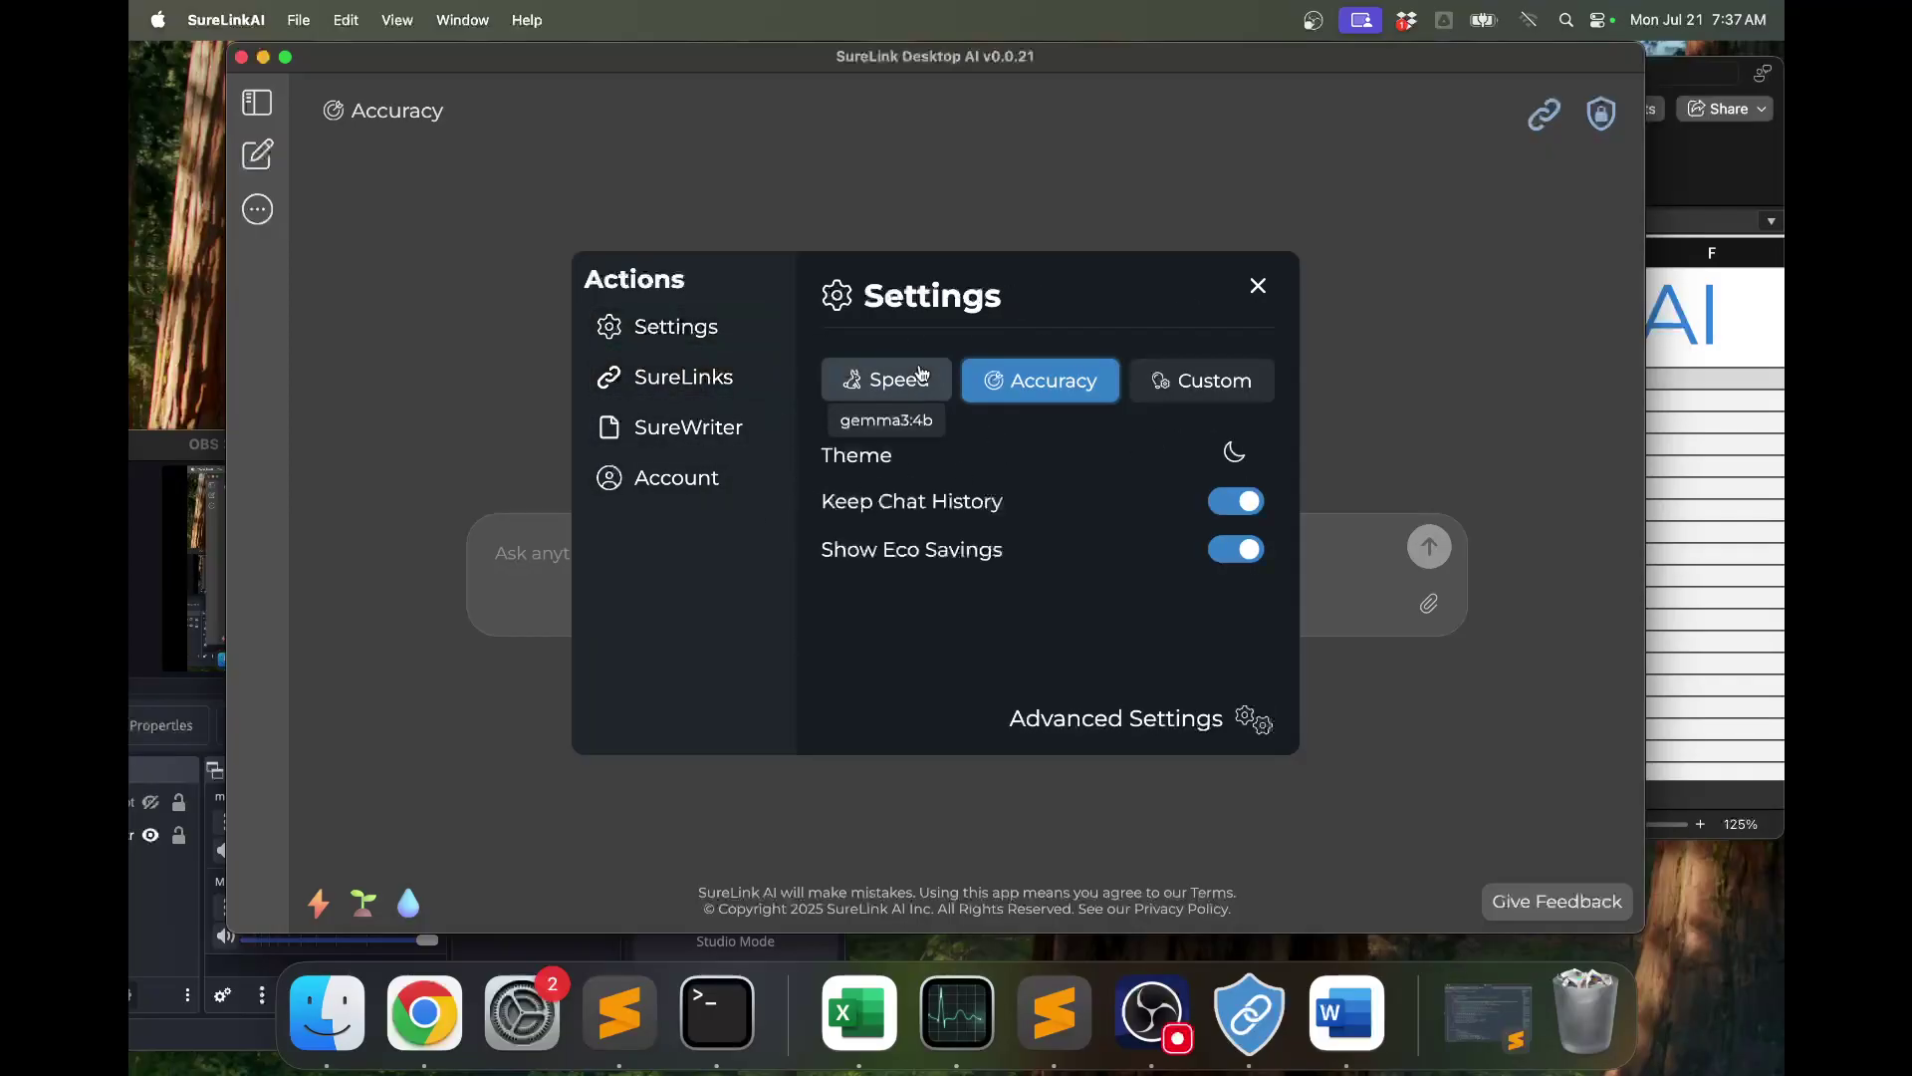
{"action": "left_click", "coordinate": [1129, 724]}
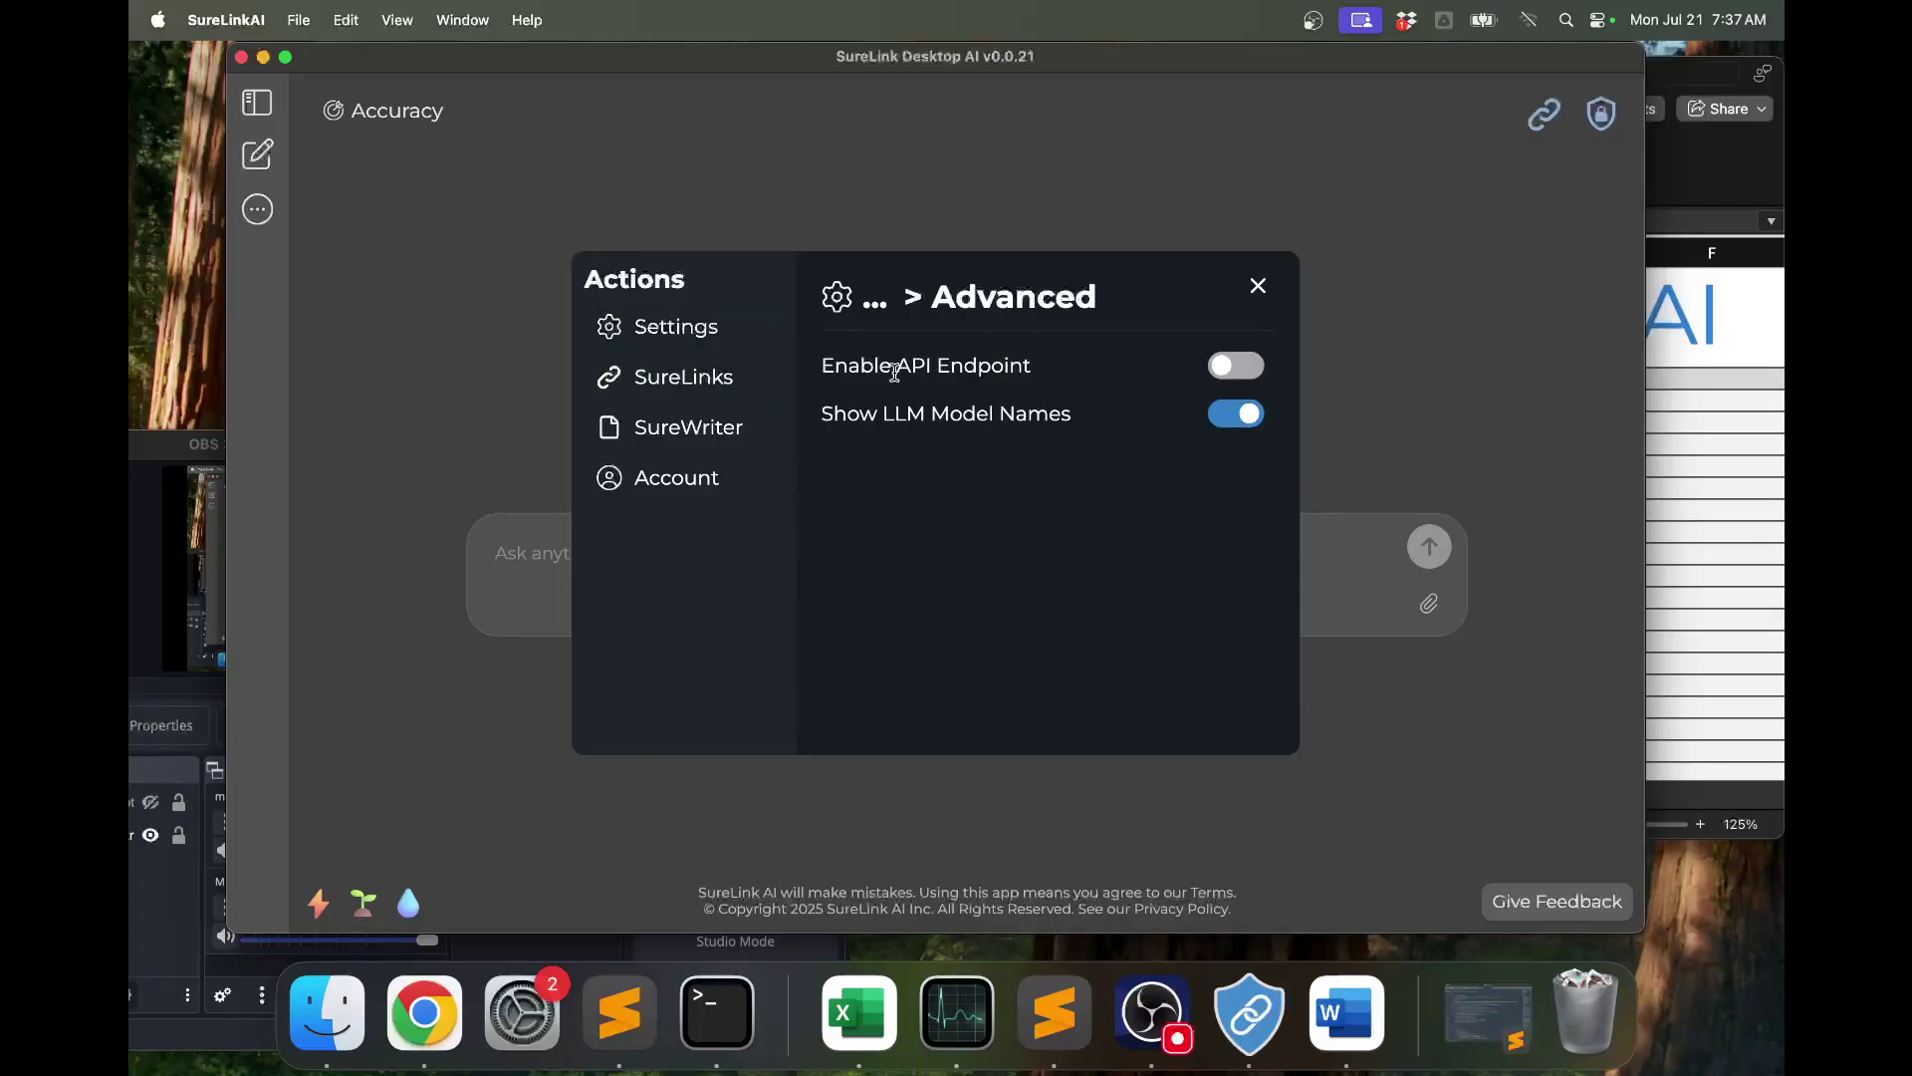
Turn on Enable API Endpoint and select the last prompt cell C9 in the workbook.
{"action": "left_click", "coordinate": [1227, 374]}
{"action": "left_click", "coordinate": [1697, 454]}
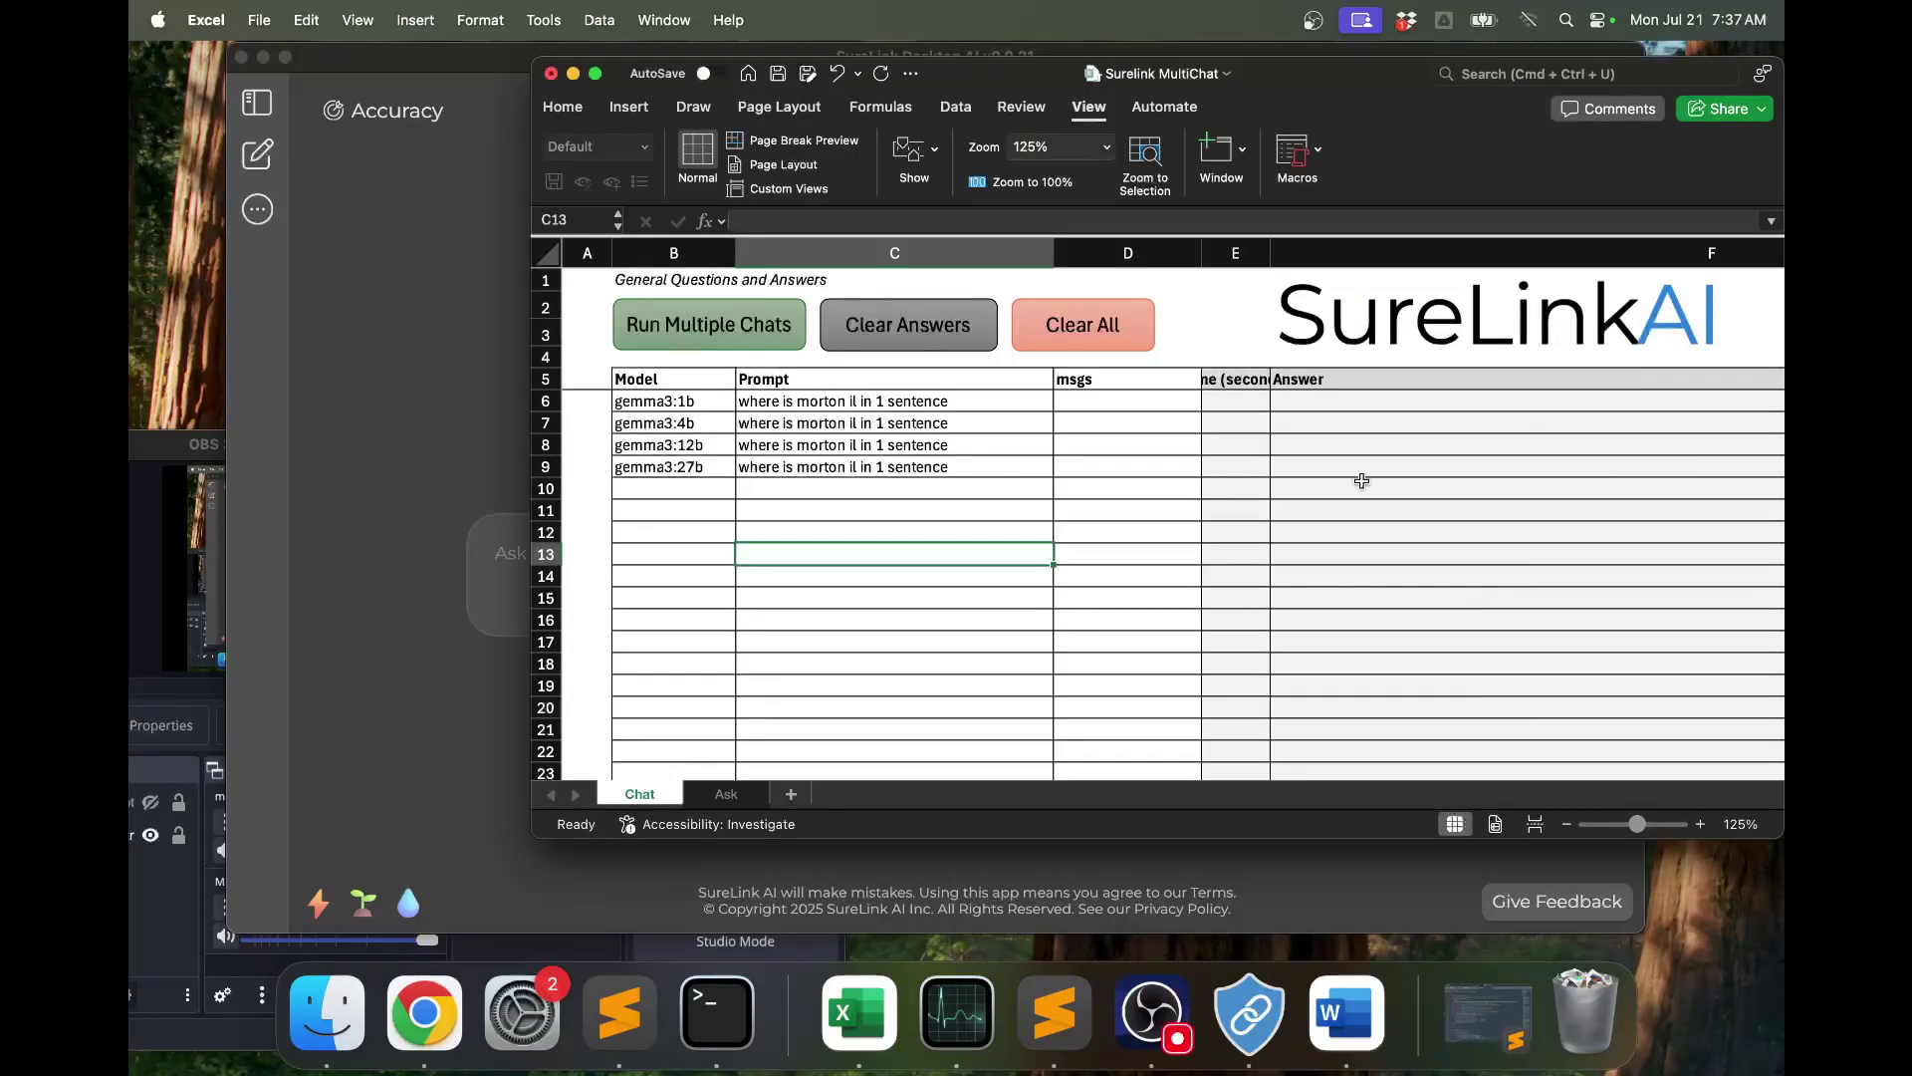
{"action": "left_click", "coordinate": [762, 463]}
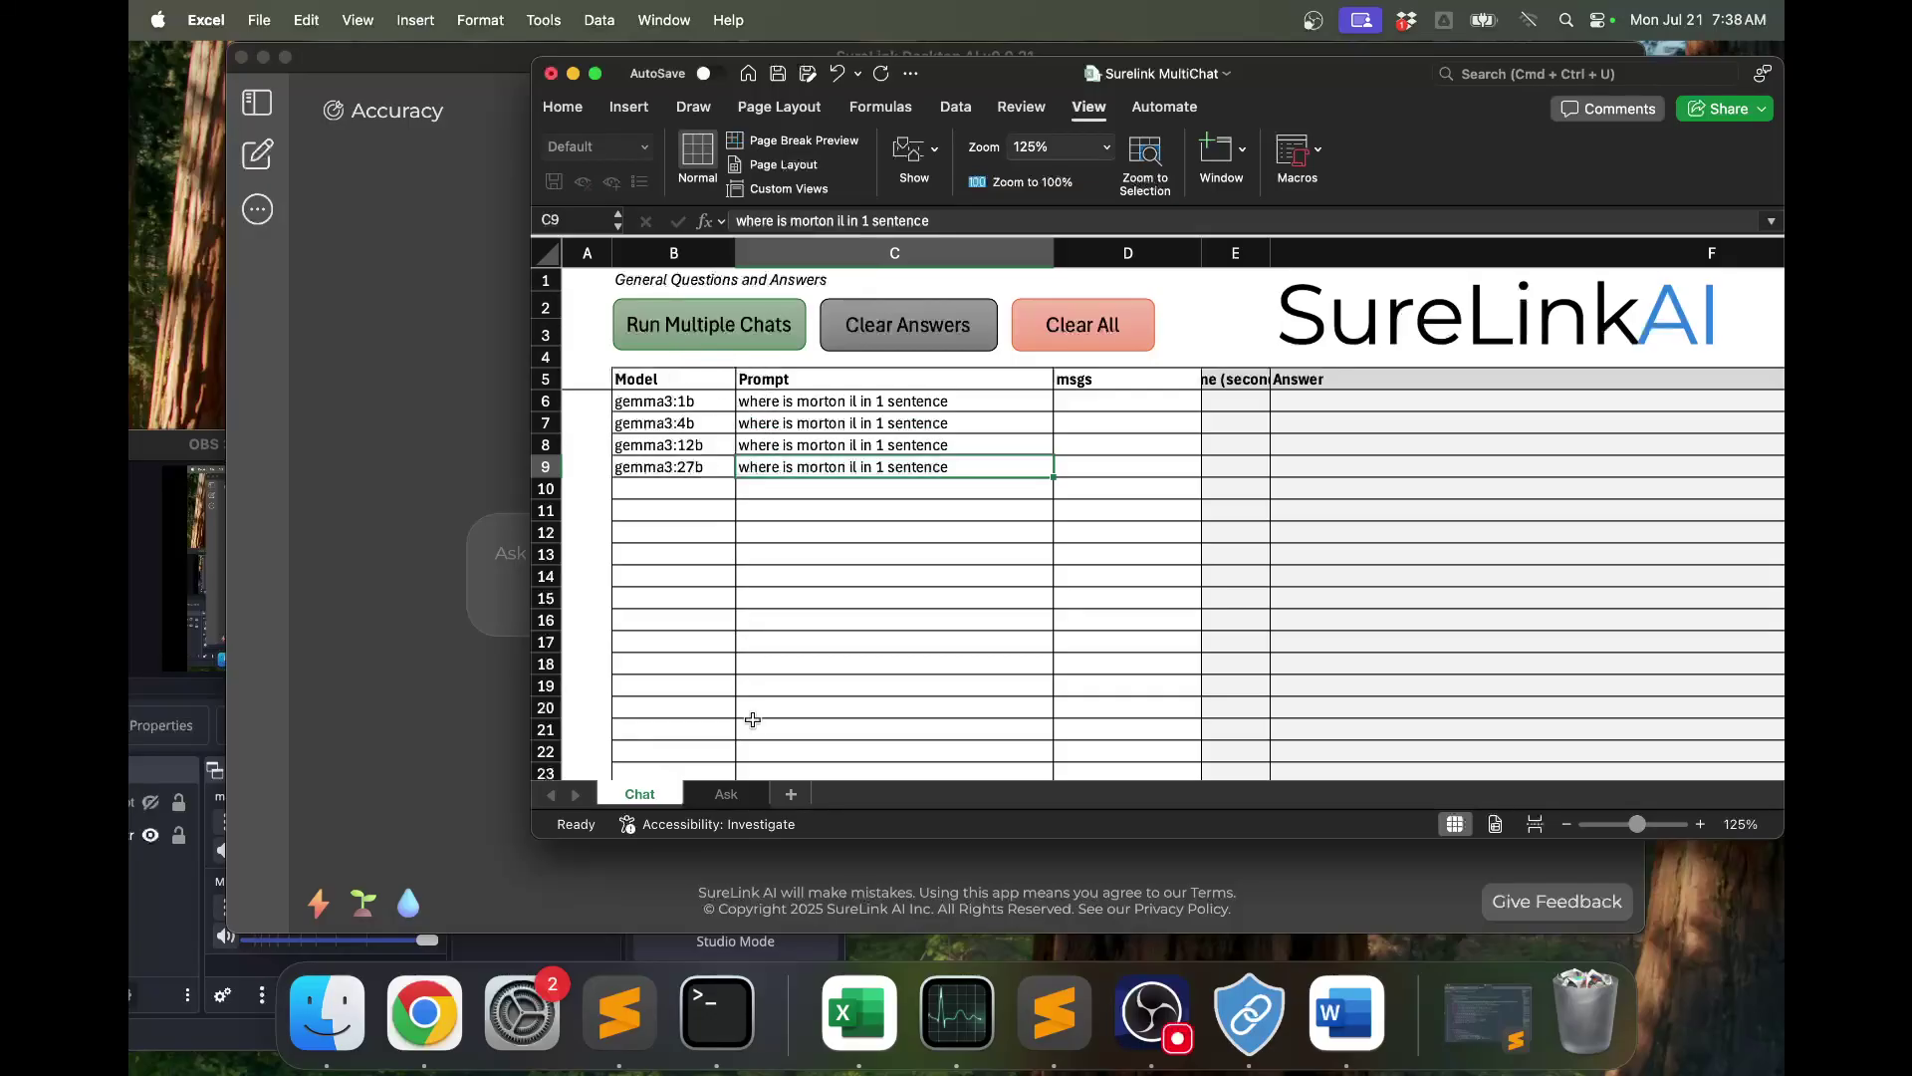
Switch the active SureLink from Images to Meeting Minutes, then return to Excel.
{"action": "left_click", "coordinate": [463, 392]}
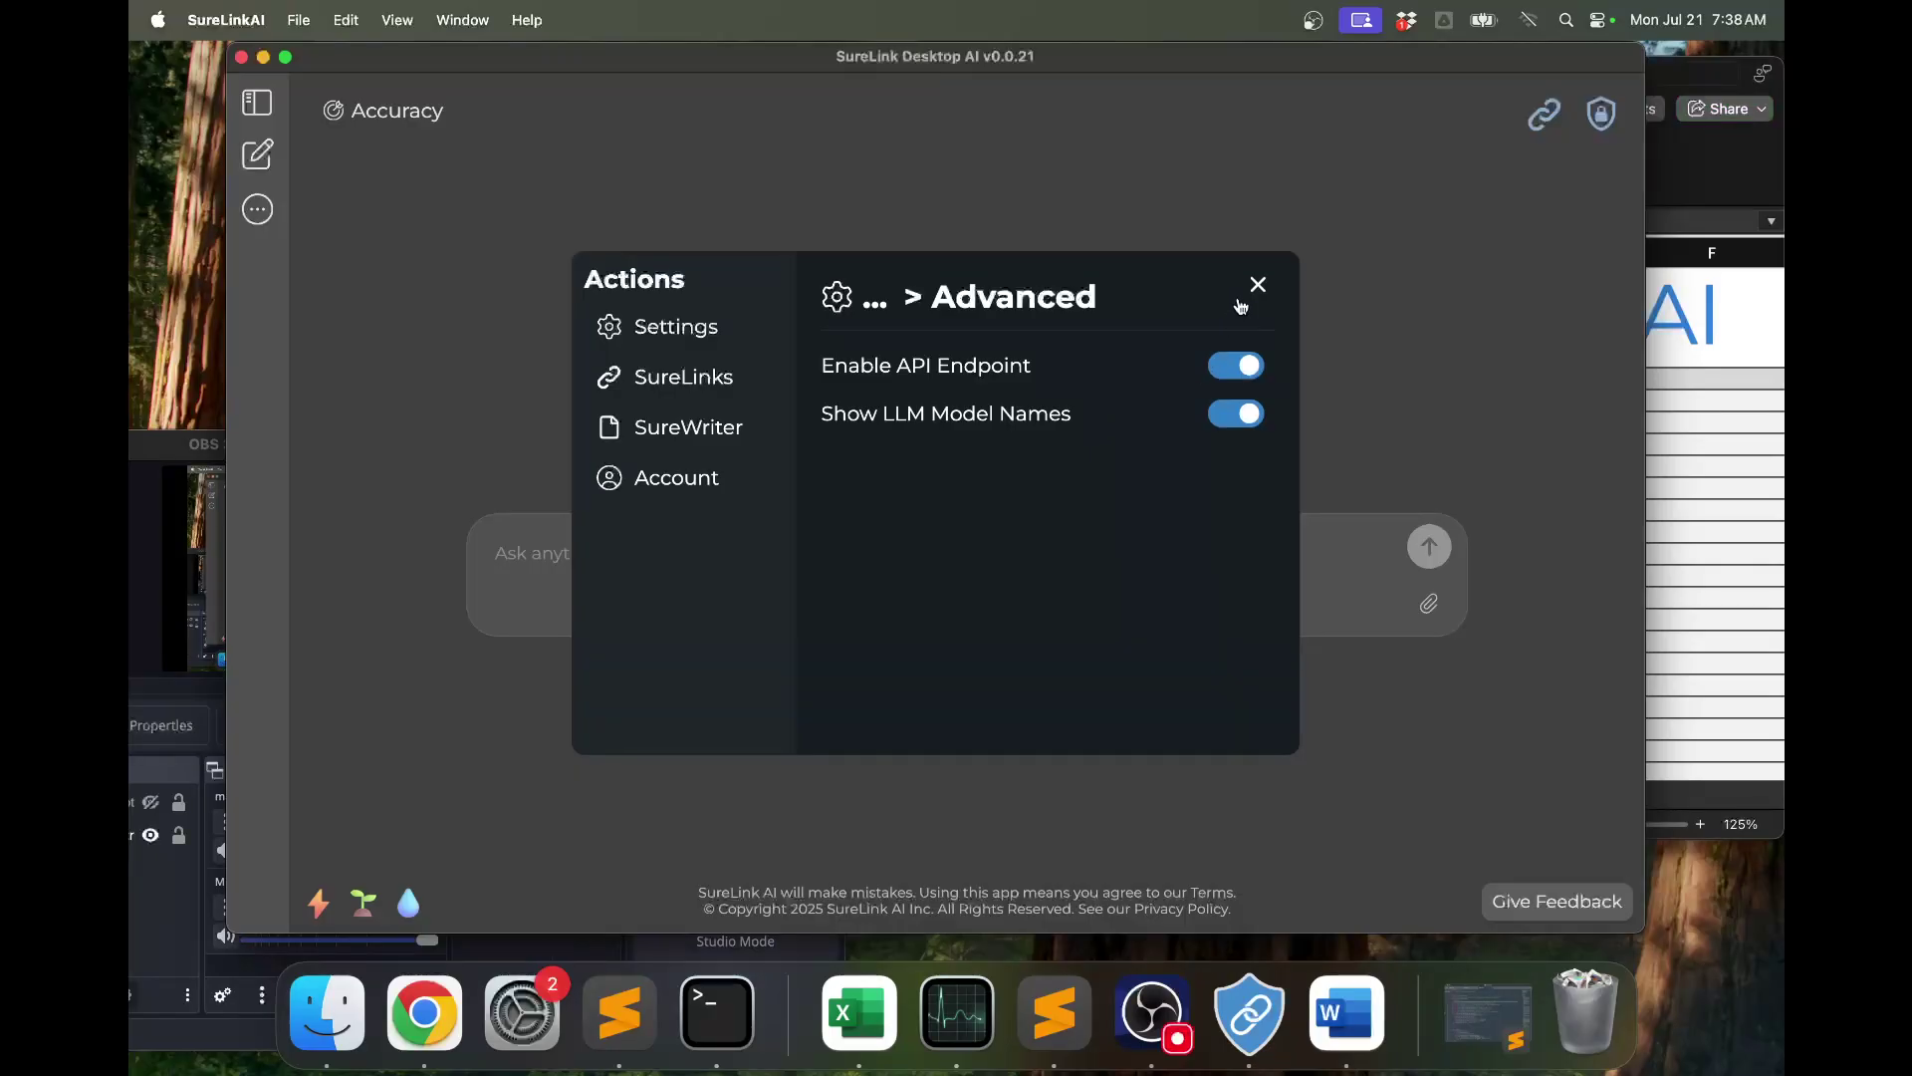
{"action": "left_click", "coordinate": [1258, 286]}
{"action": "left_click", "coordinate": [1545, 118]}
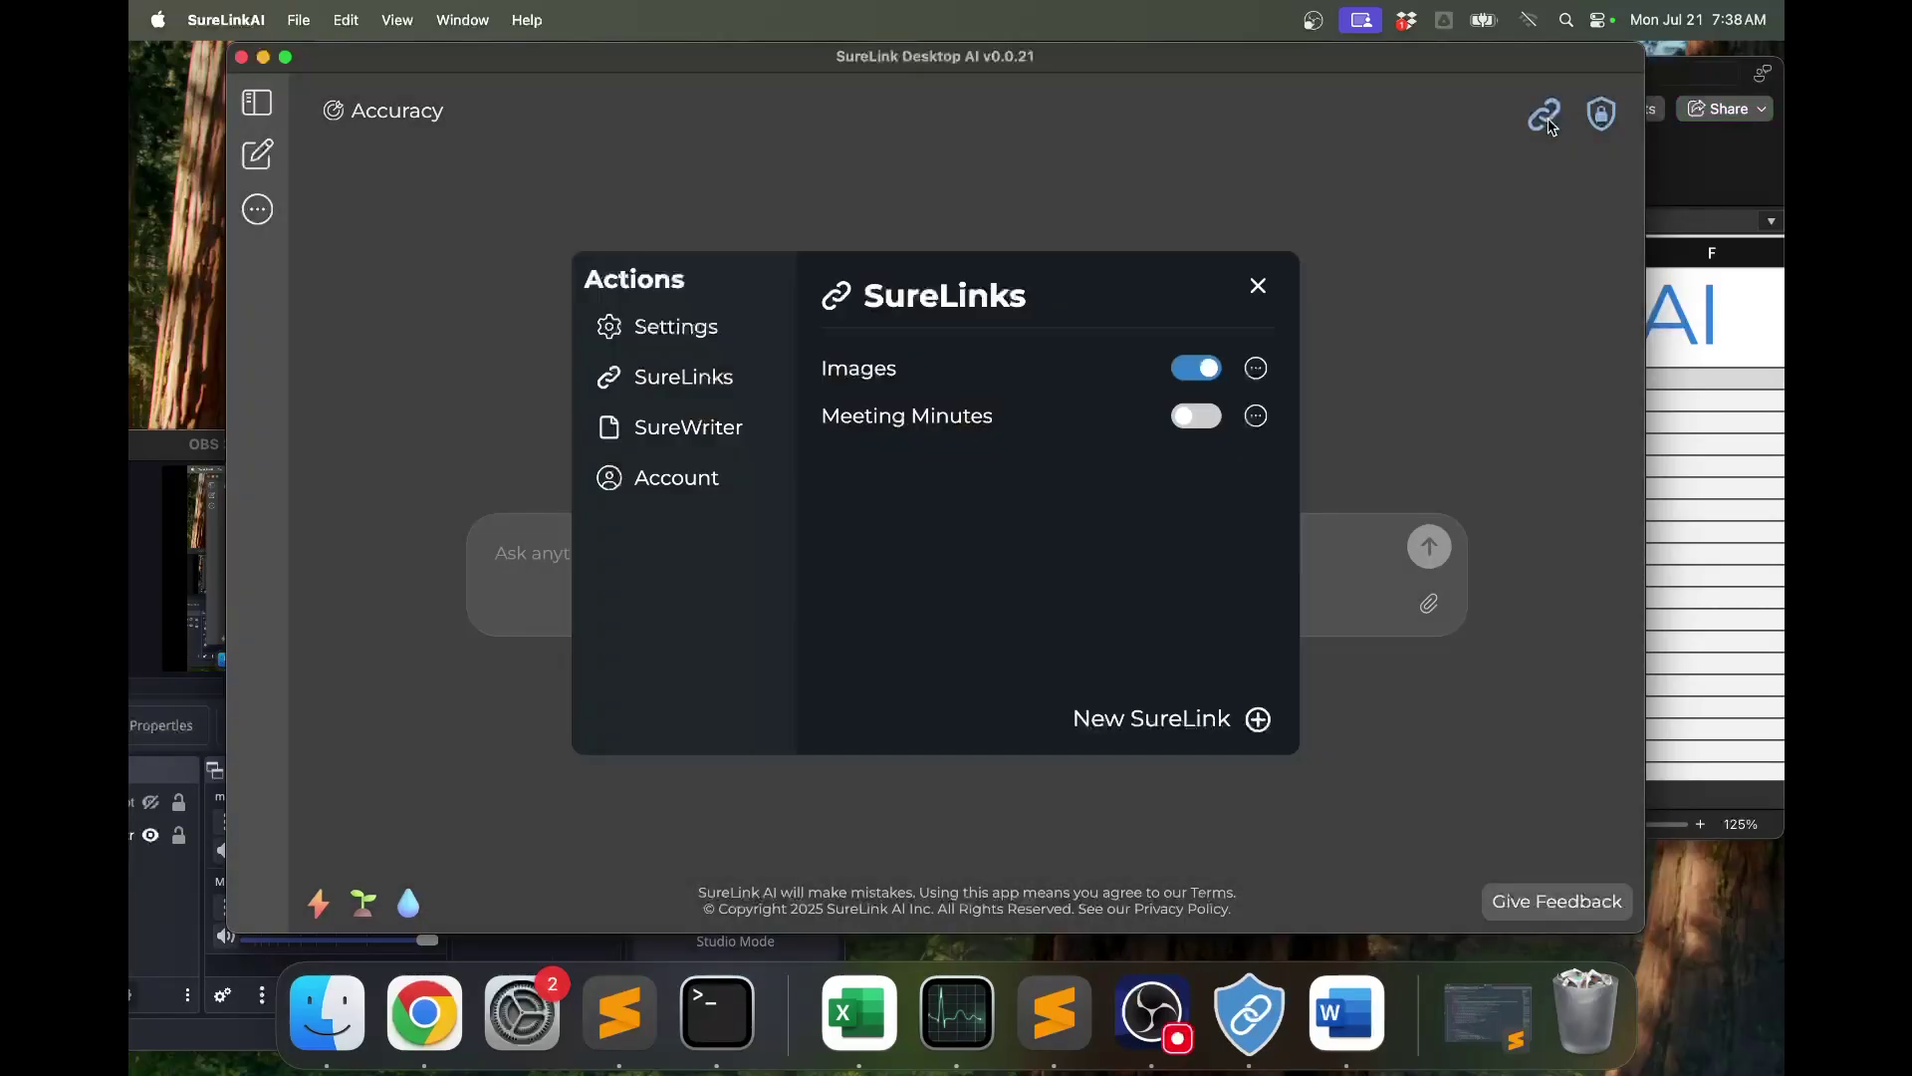
{"action": "left_click", "coordinate": [1200, 369]}
{"action": "left_click", "coordinate": [1200, 418]}
{"action": "left_click", "coordinate": [1670, 442]}
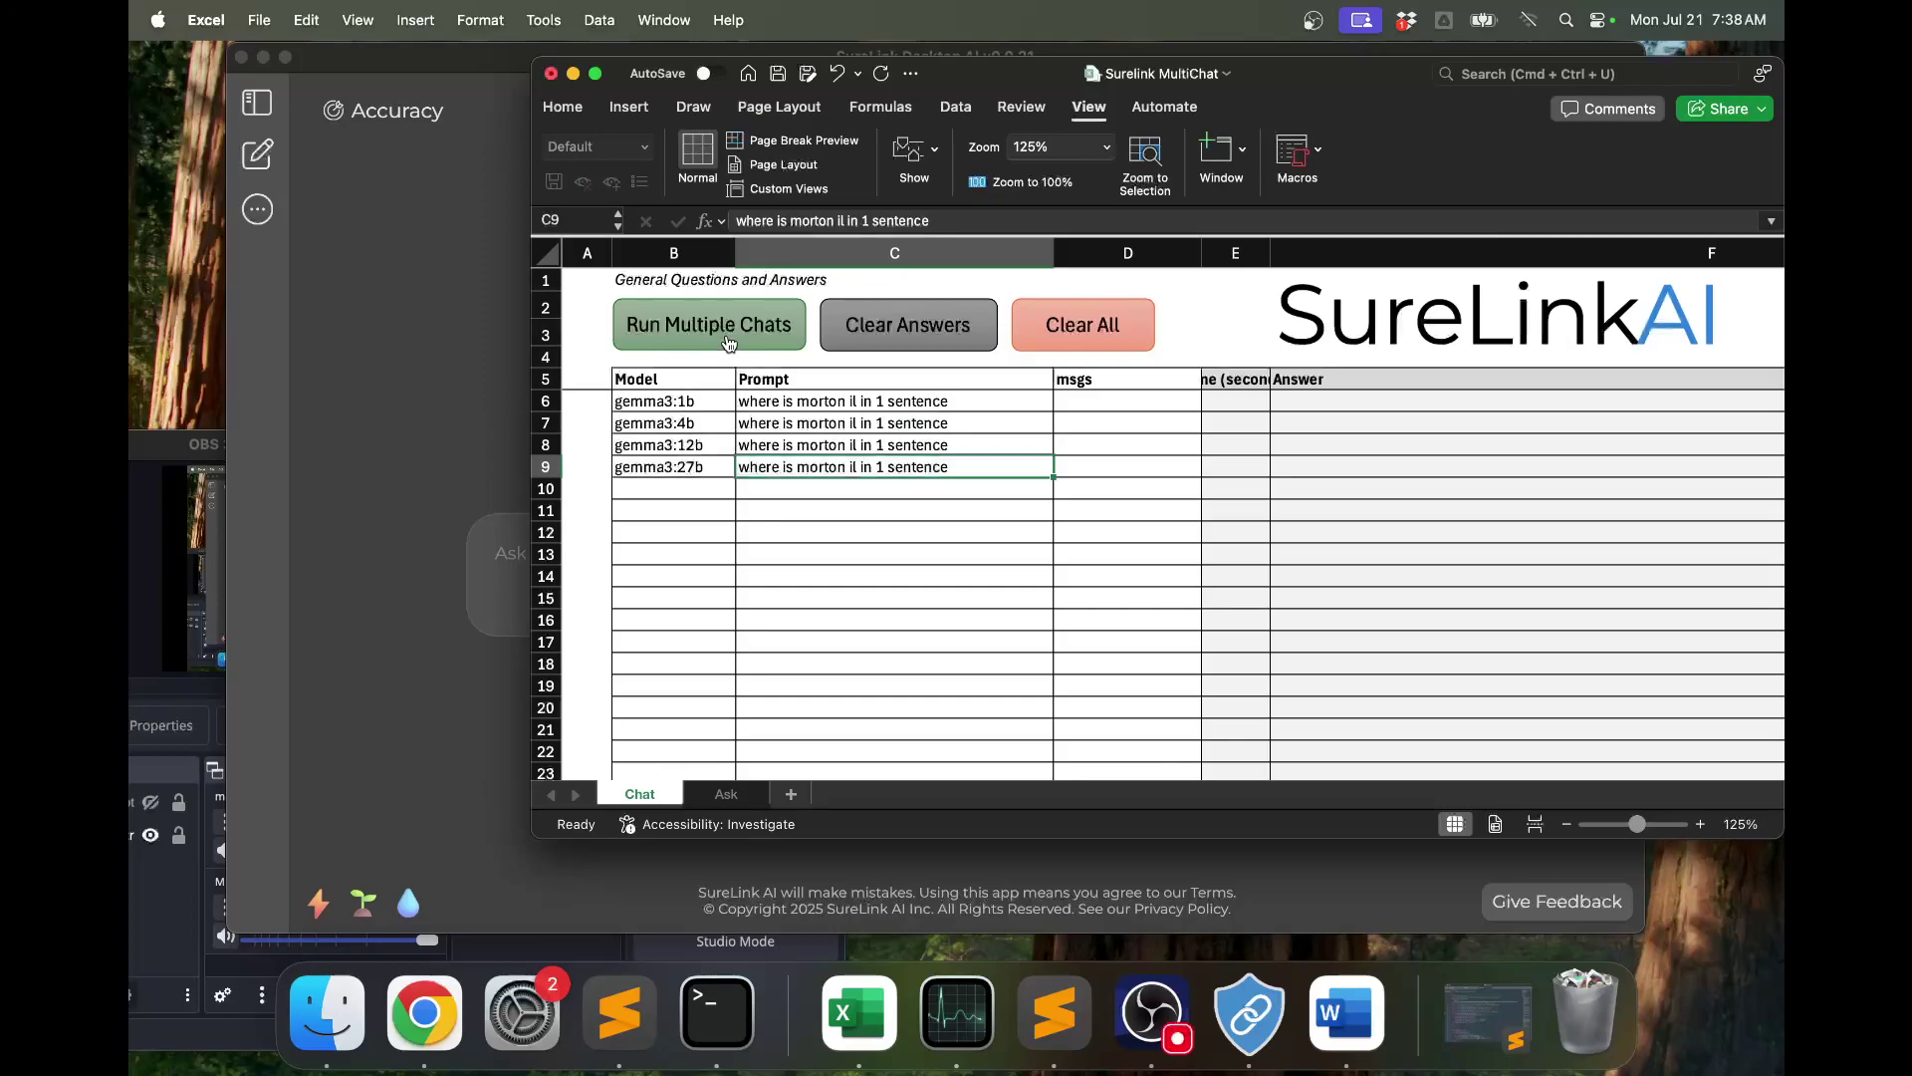
Run Multiple Chats so rows 6–9 fill with the gemma3 models' Morton, Illinois answers.
{"action": "left_click", "coordinate": [729, 343]}
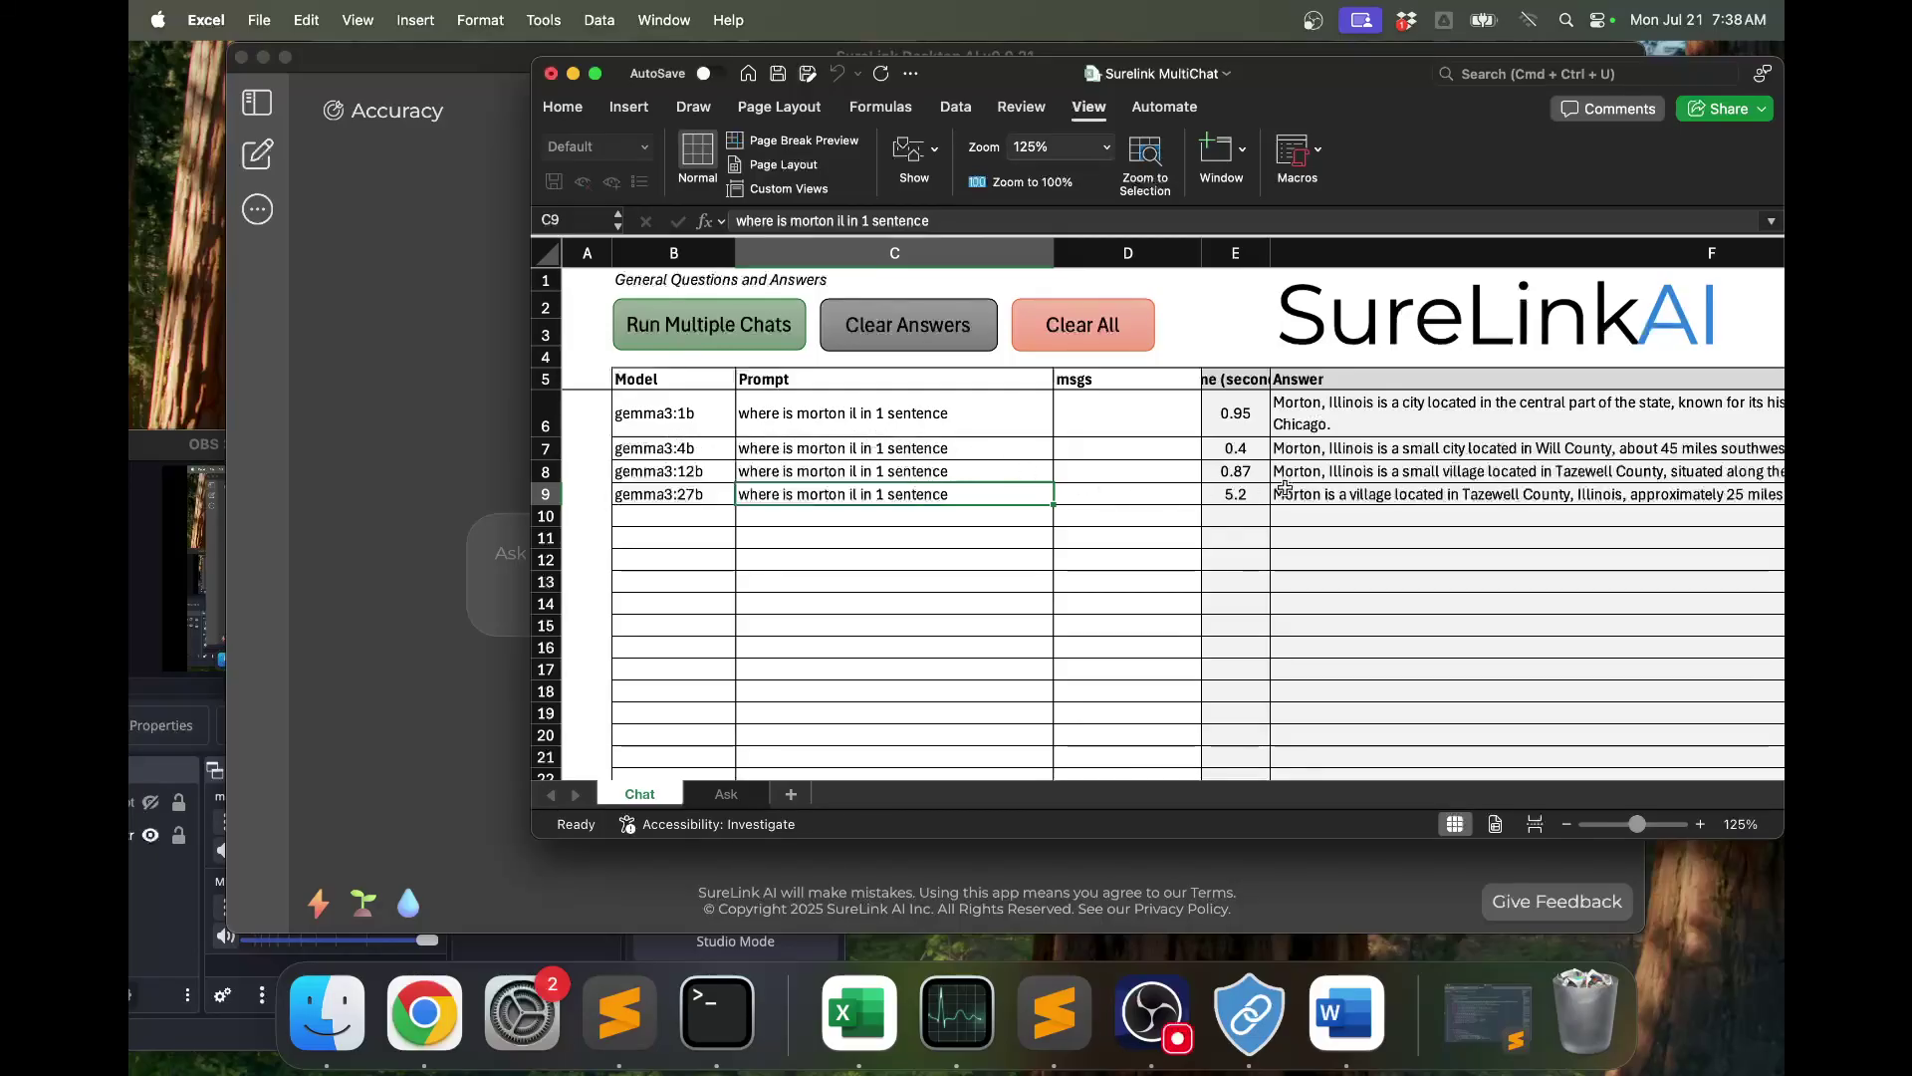
{"action": "left_click", "coordinate": [976, 598]}
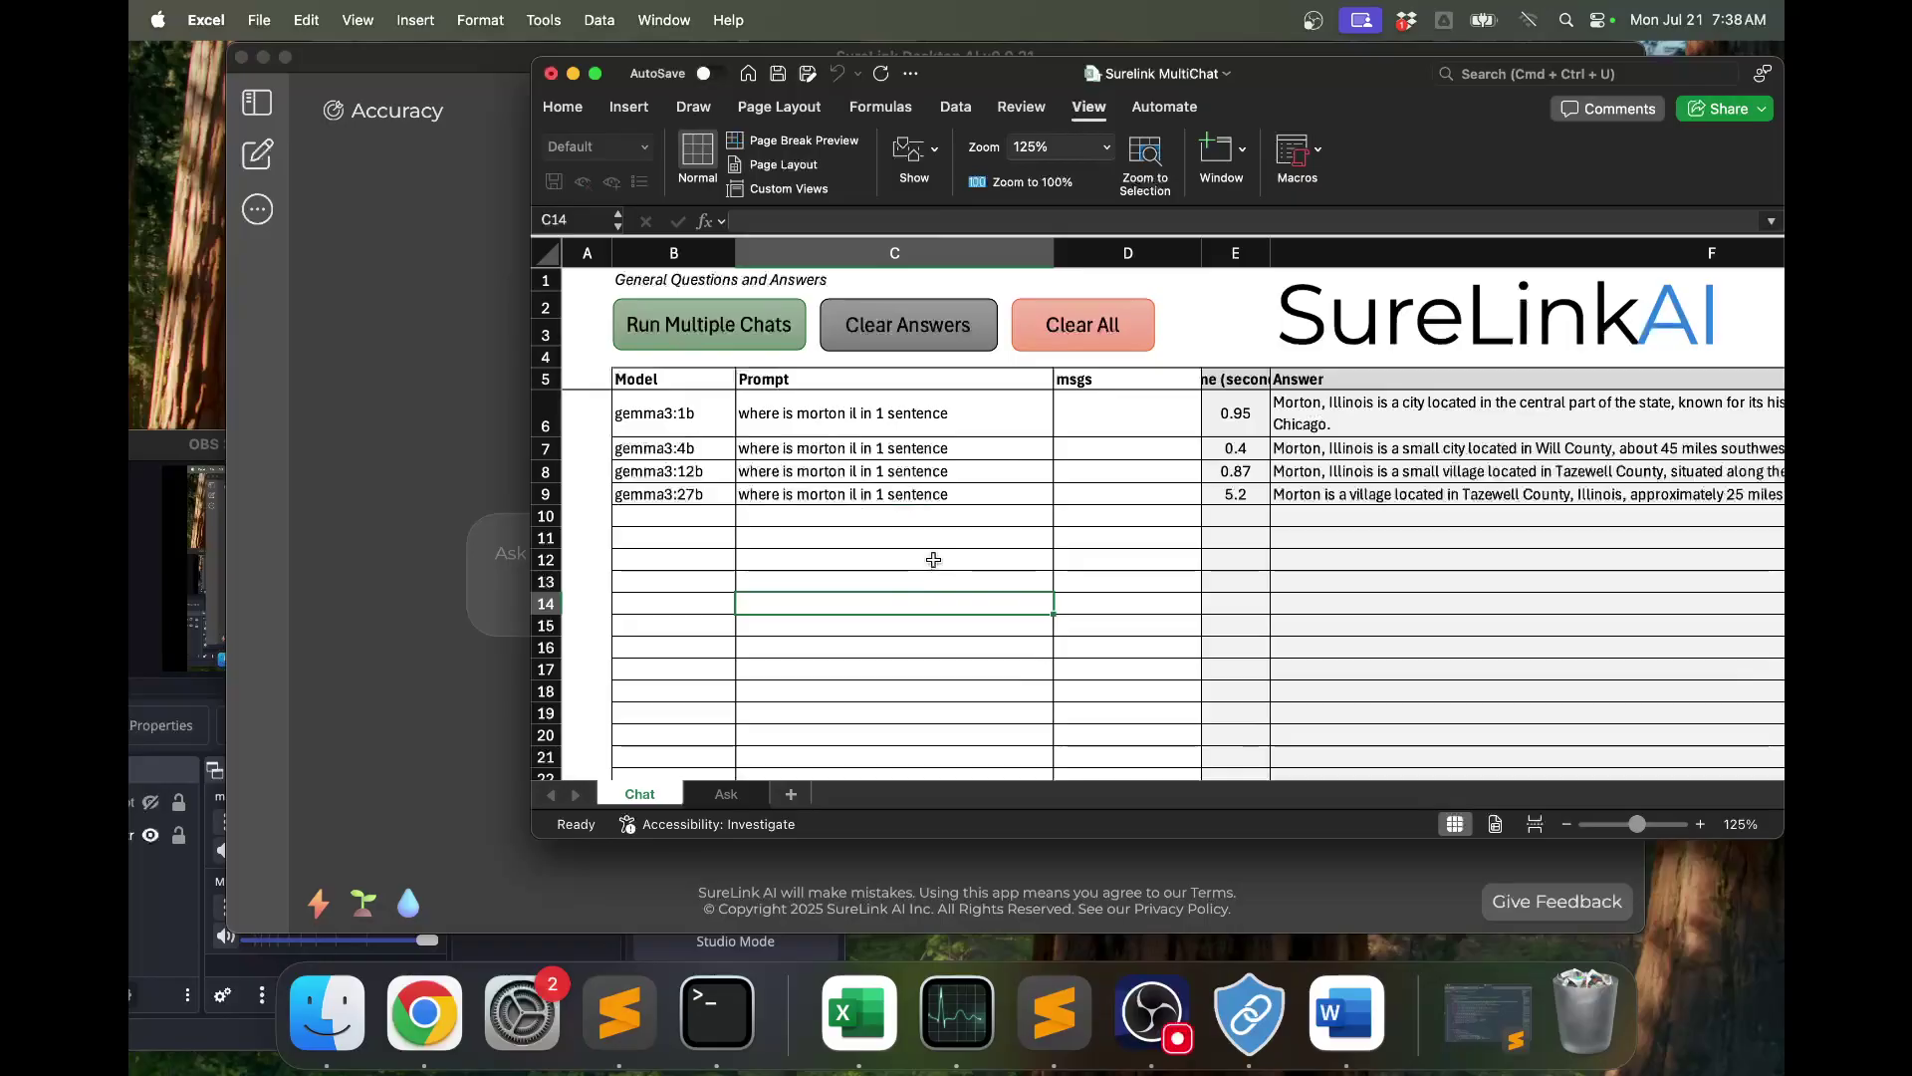
{"action": "scroll", "coordinate": [933, 559], "scroll_direction": "down", "scroll_amount": 1}
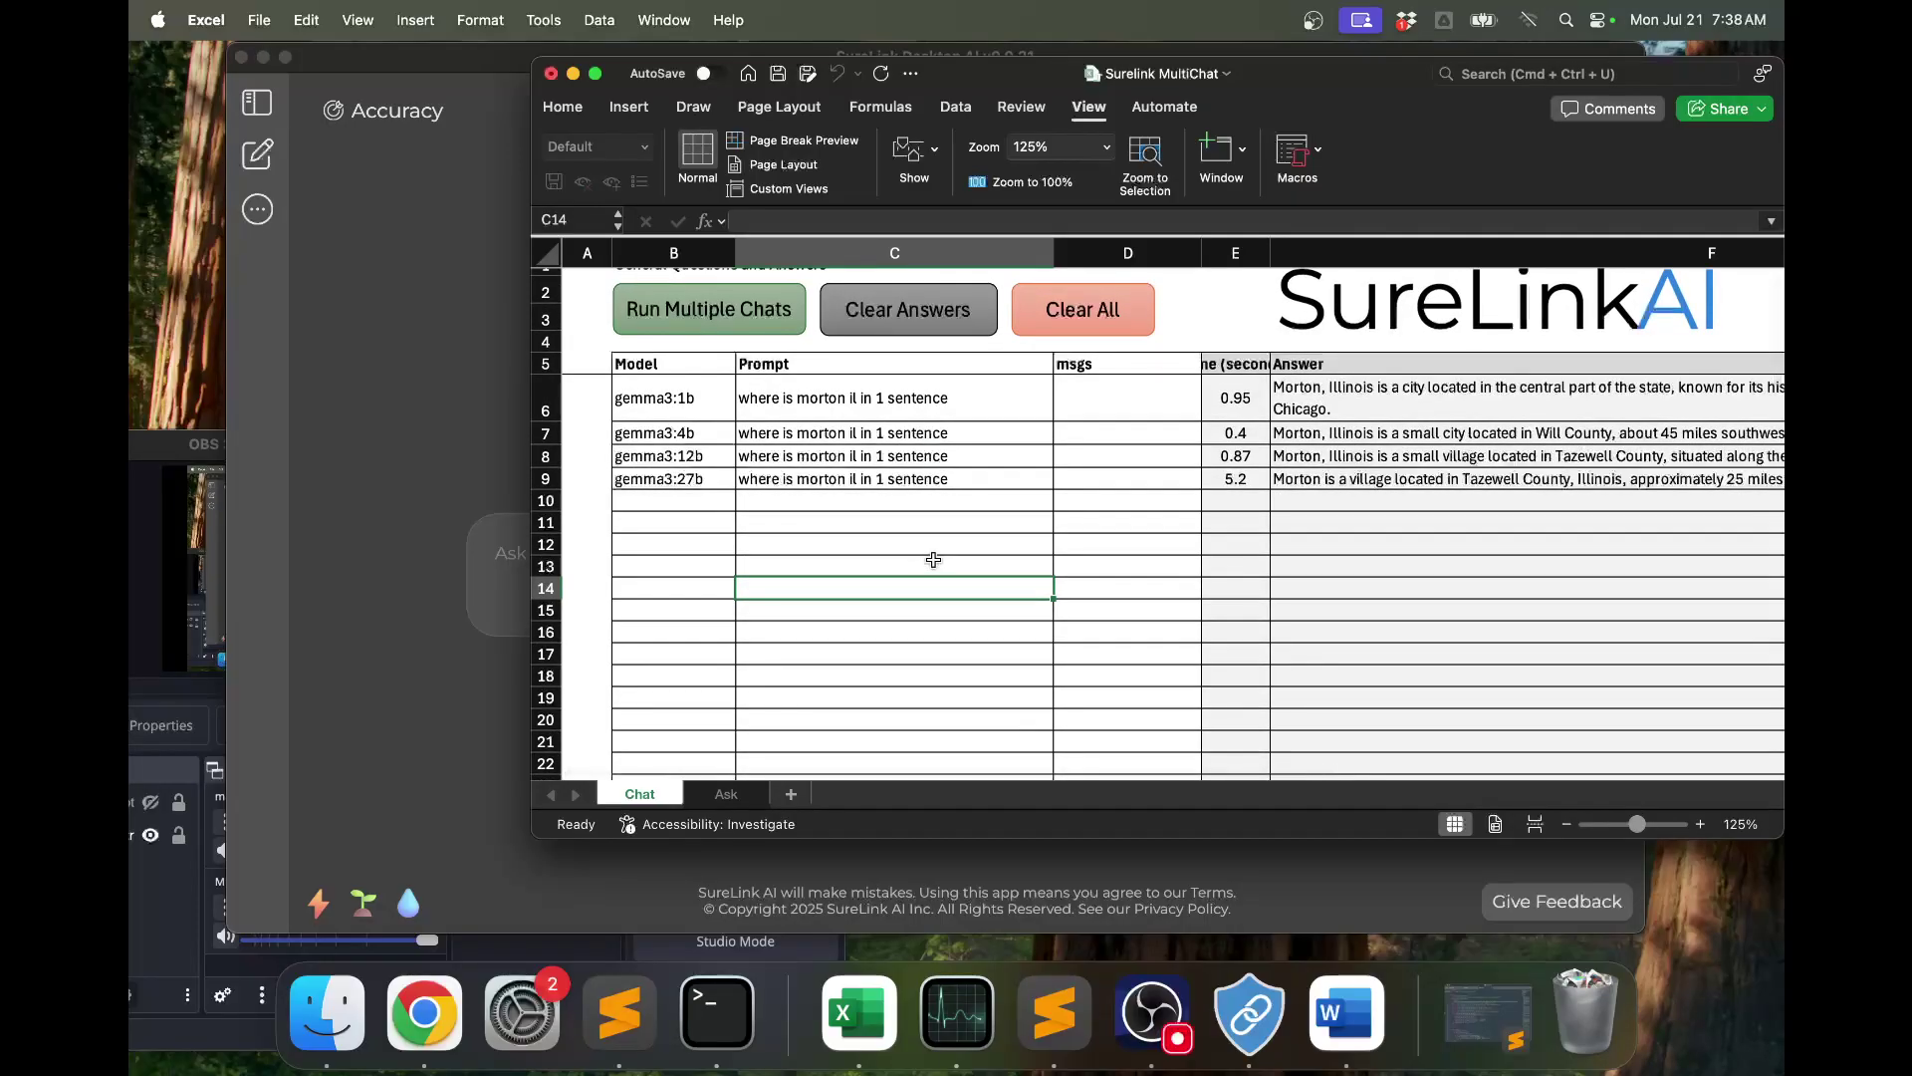
{"action": "left_click", "coordinate": [462, 368]}
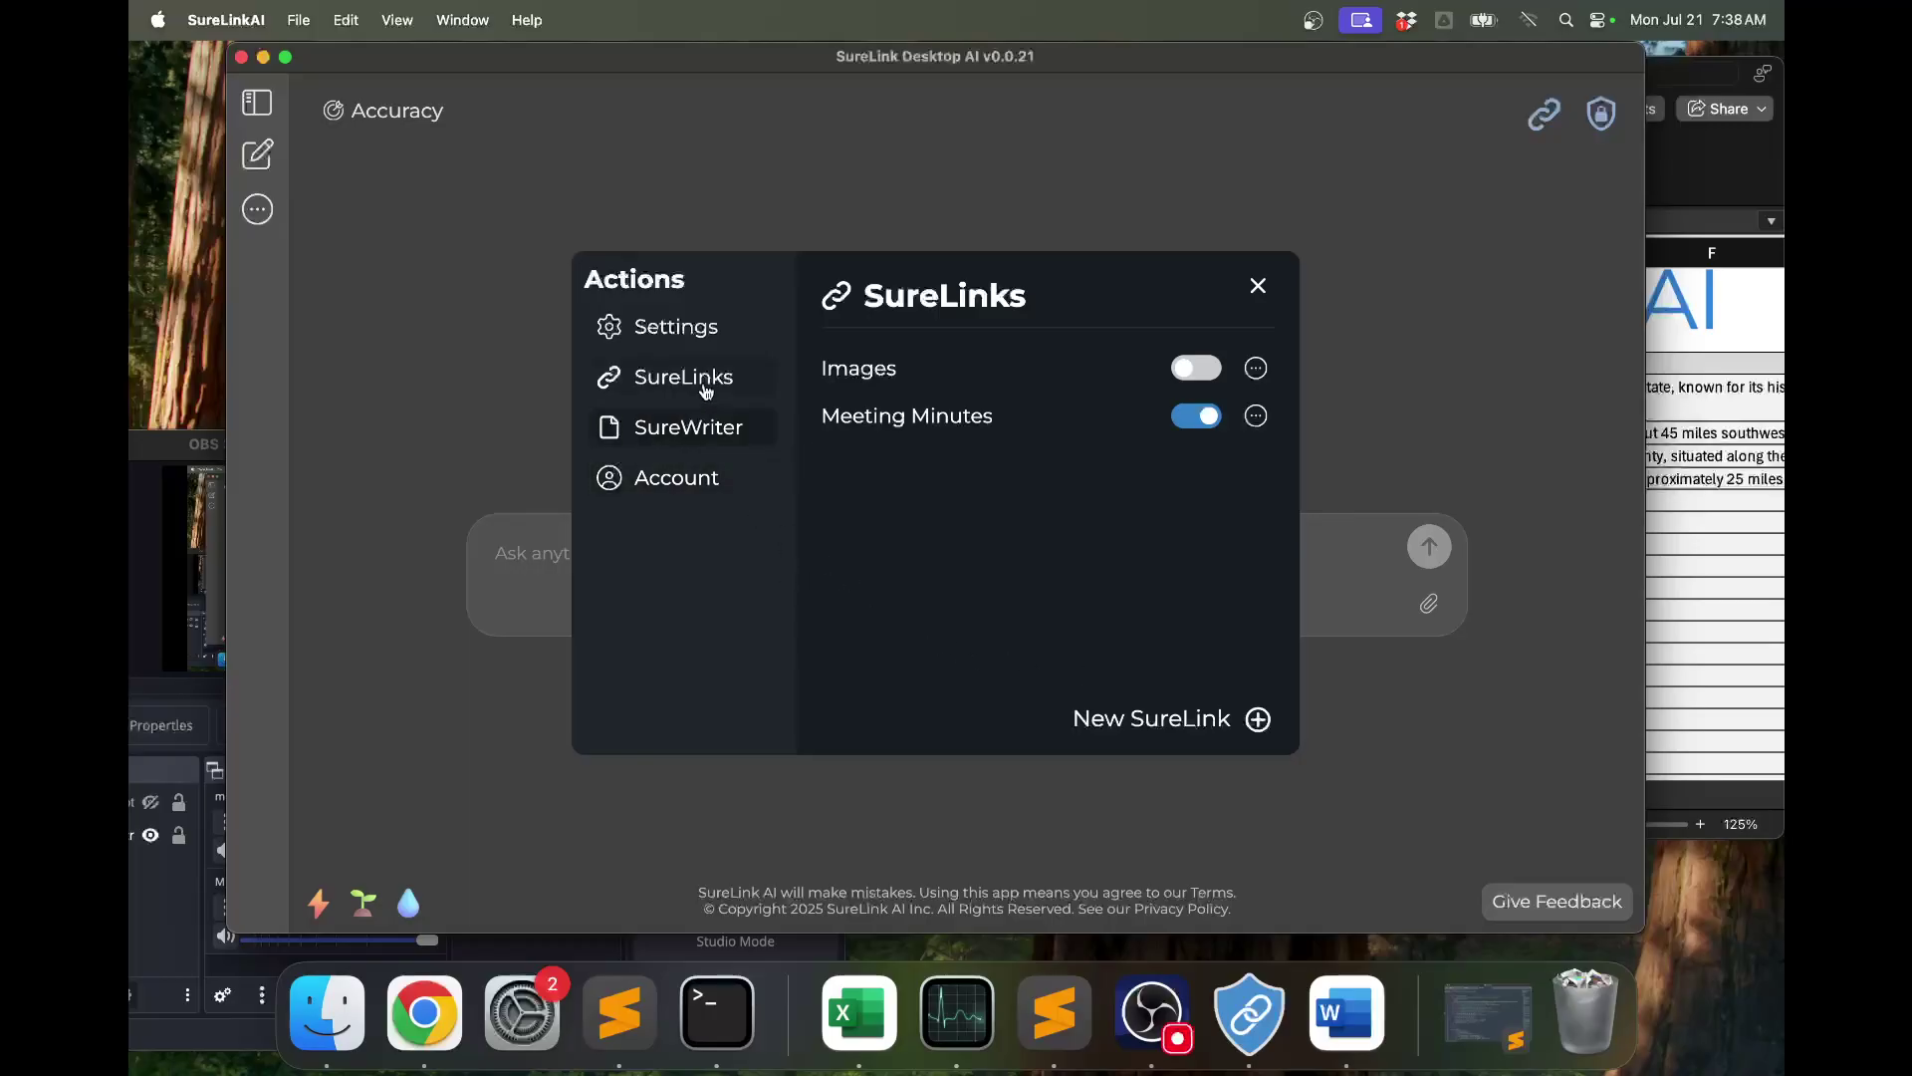
Open Advanced Settings, close the Settings dialog, and bring the MultiChat workbook forward.
{"action": "left_click", "coordinate": [663, 326]}
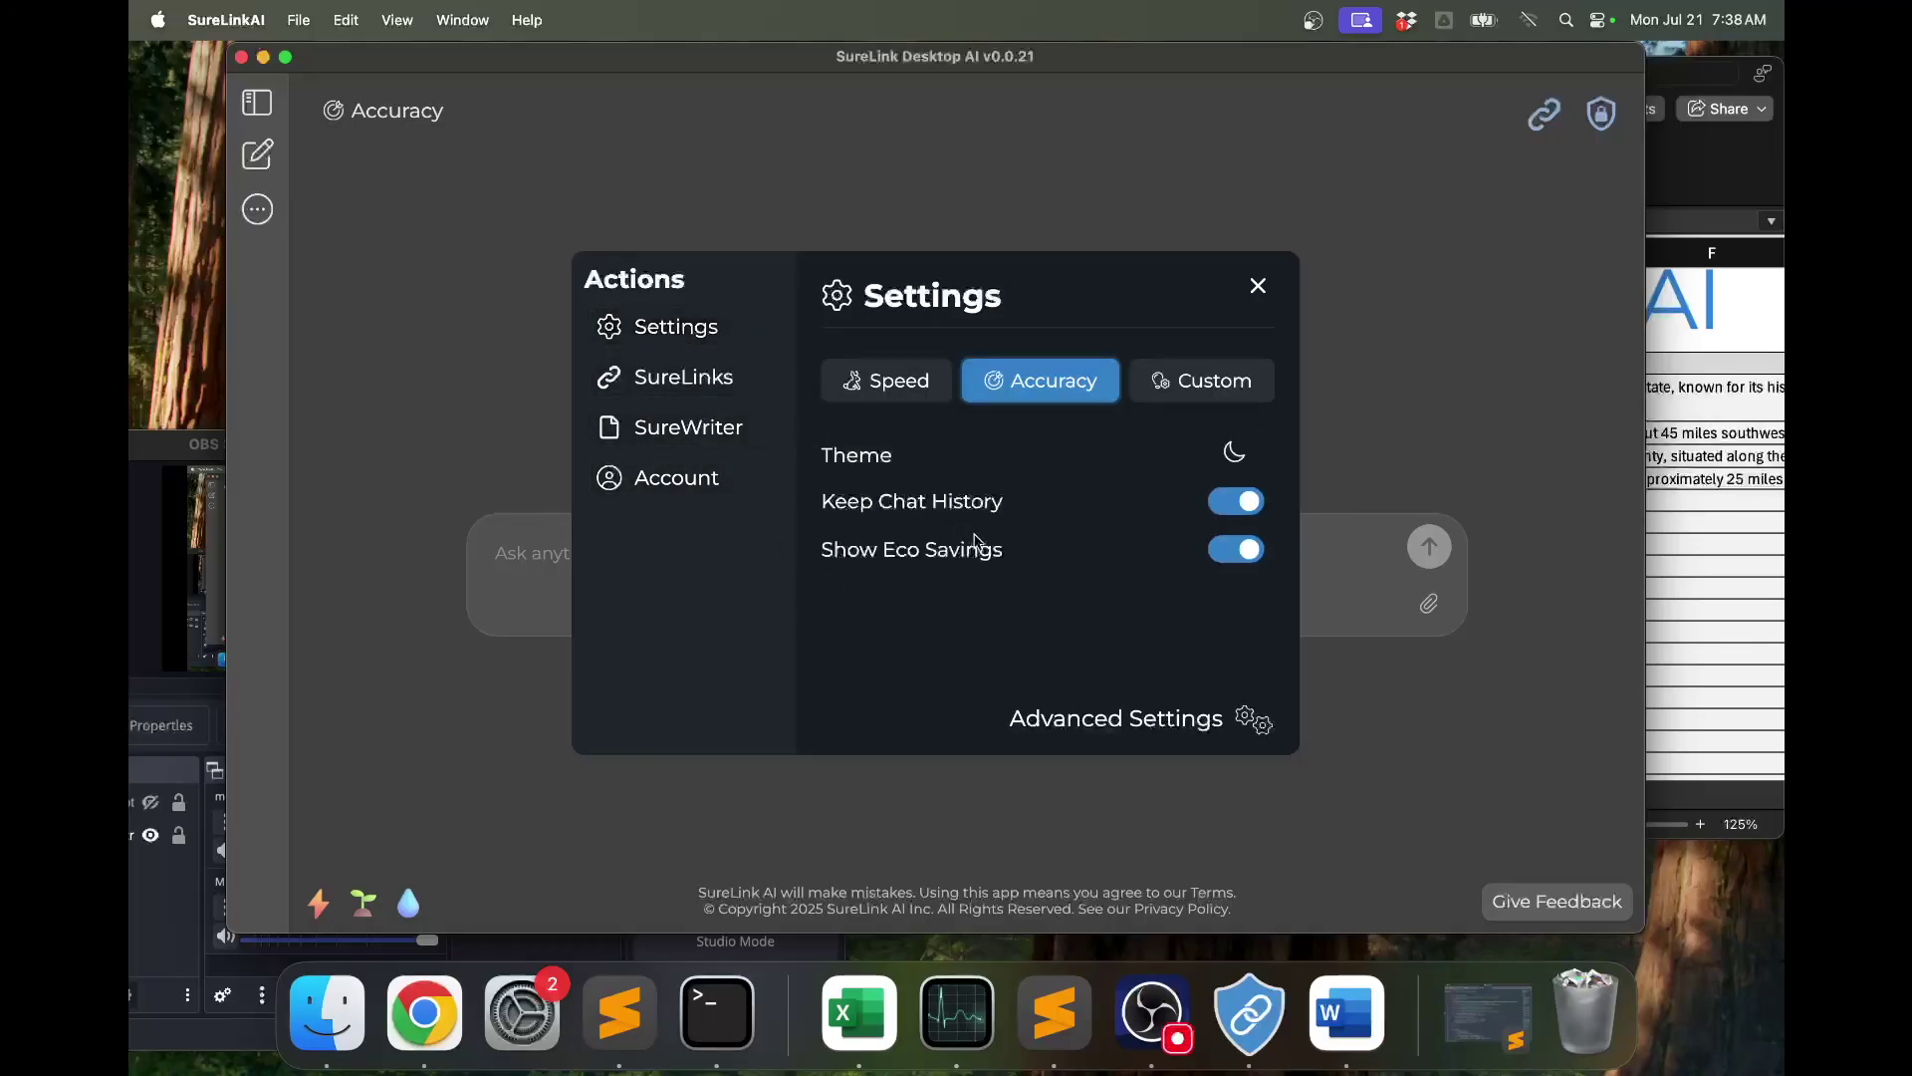
{"action": "left_click", "coordinate": [1113, 718]}
{"action": "left_click", "coordinate": [1258, 287]}
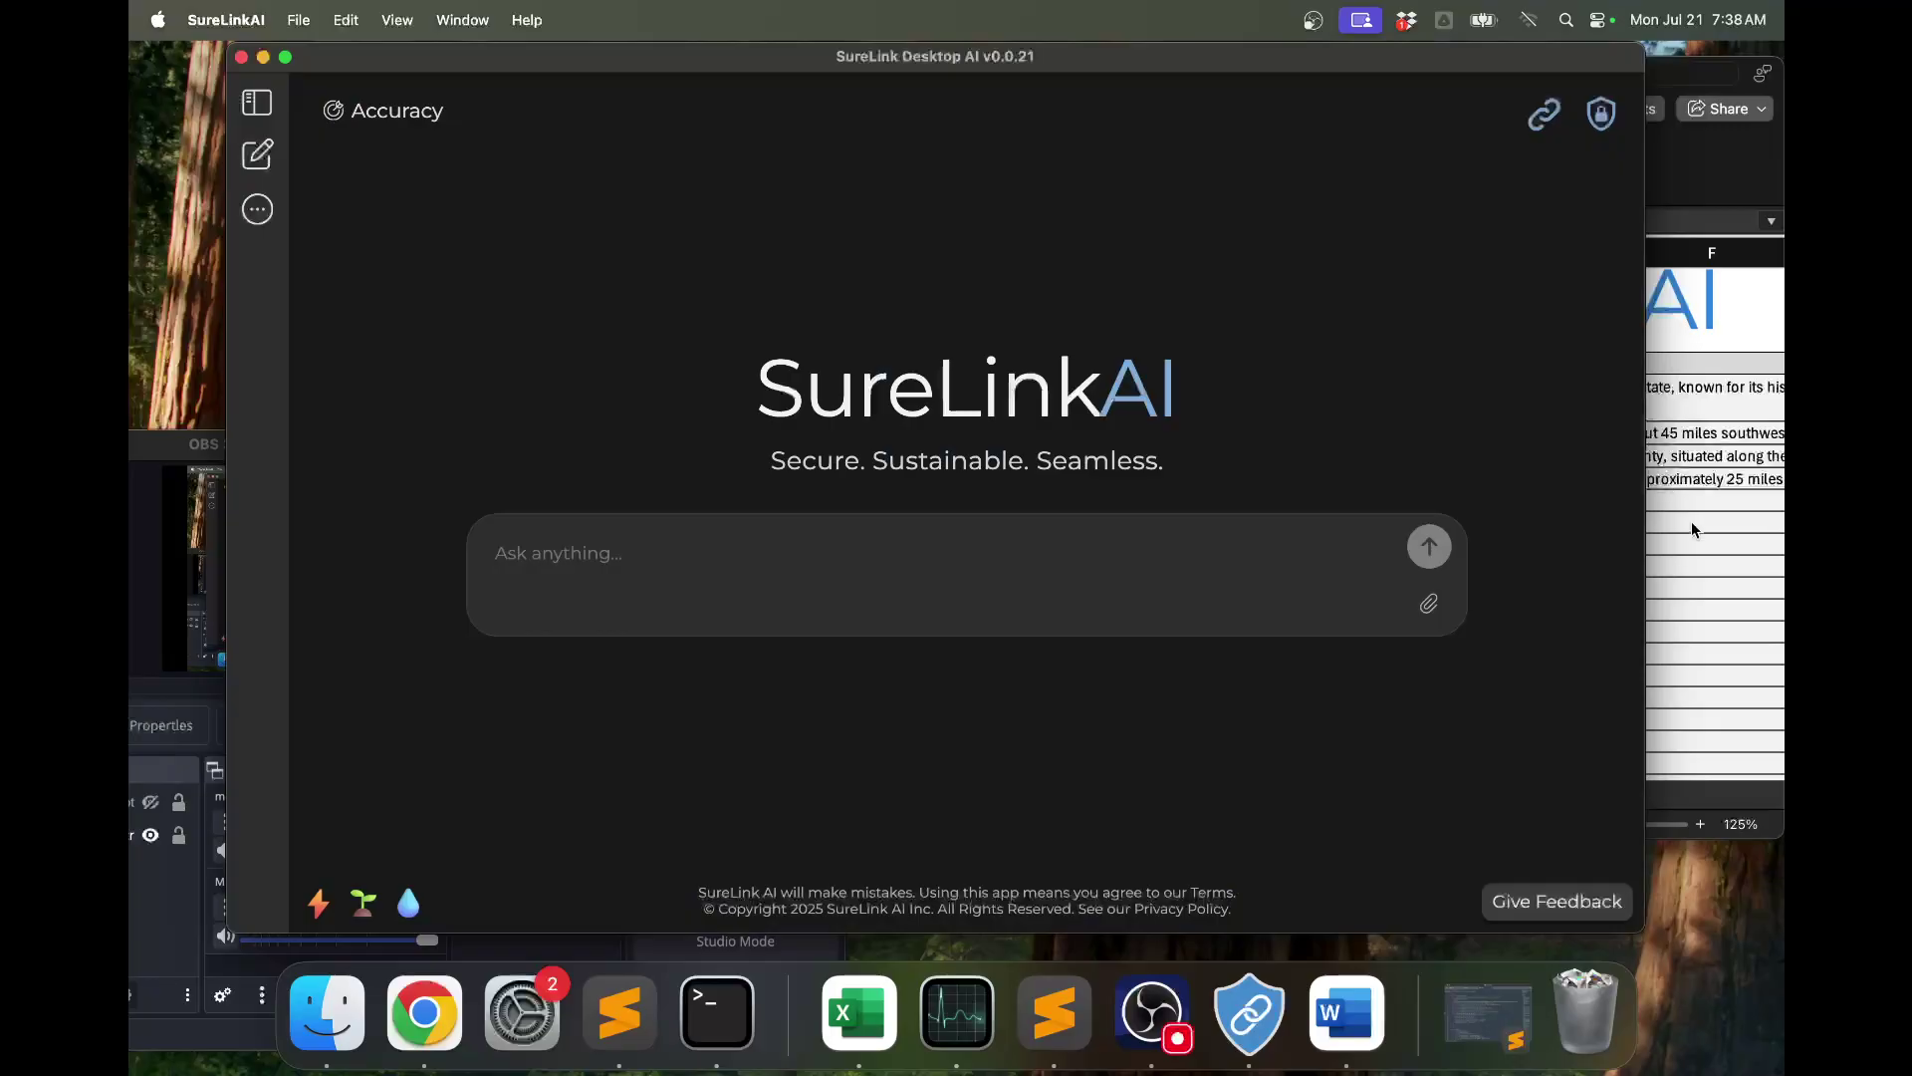
{"action": "left_click", "coordinate": [1690, 528]}
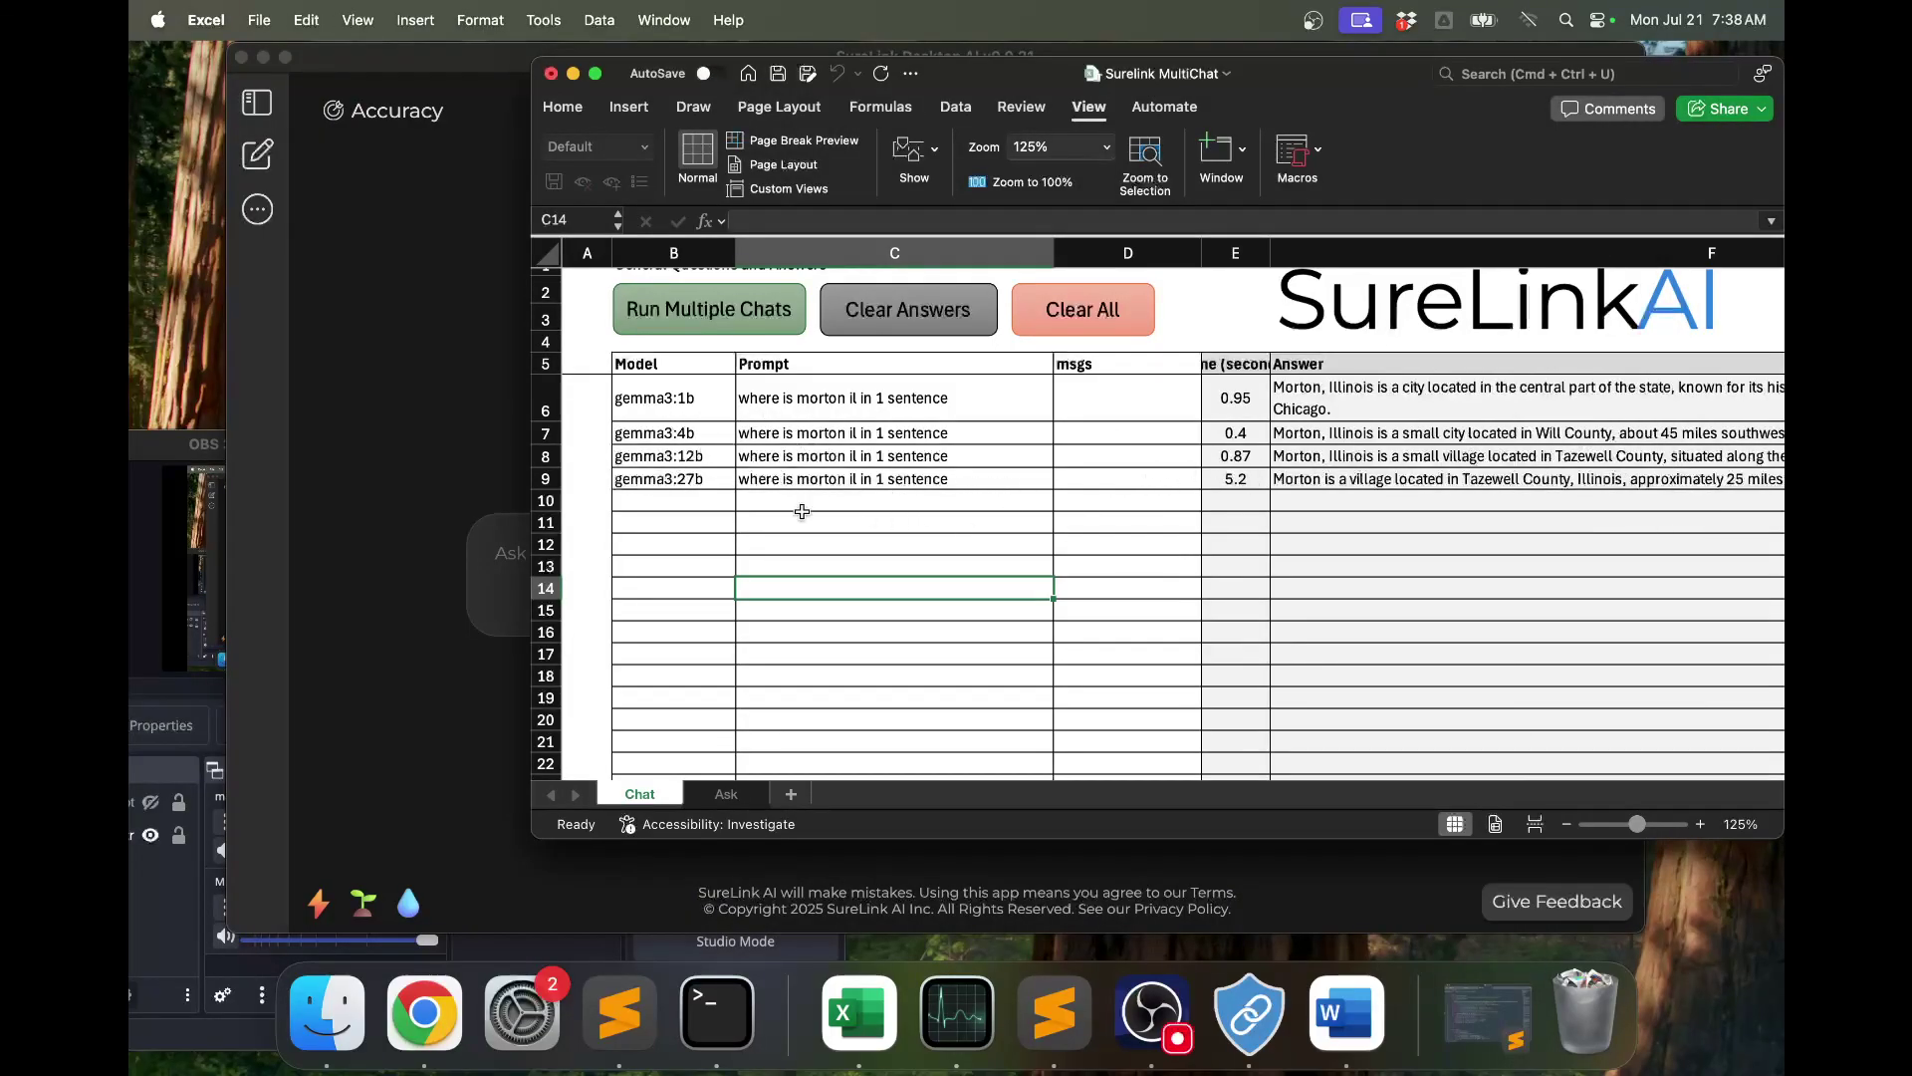
Show the Ask sheet's three unanswered prompts, then bring SureLink Desktop AI back in front.
{"action": "scroll", "coordinate": [892, 525], "scroll_direction": "up", "scroll_amount": 1}
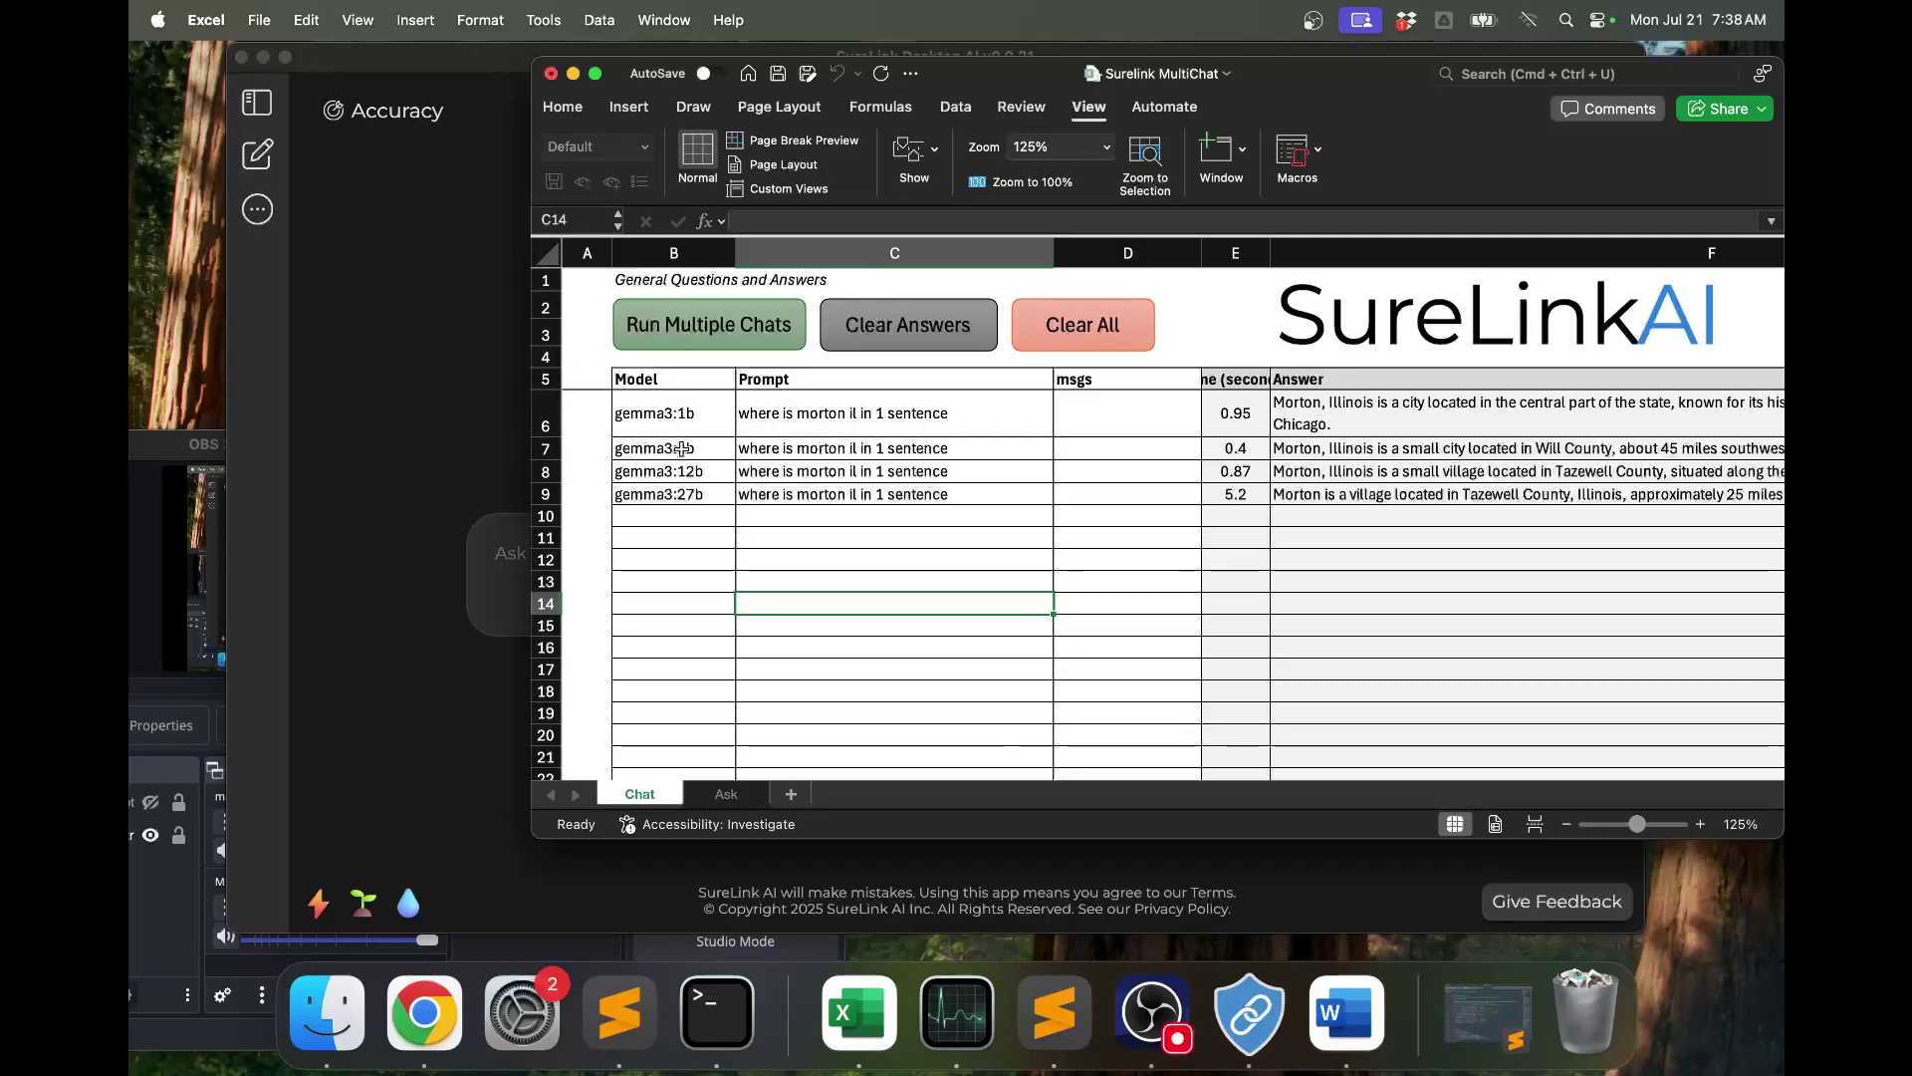
{"action": "left_click", "coordinate": [724, 797]}
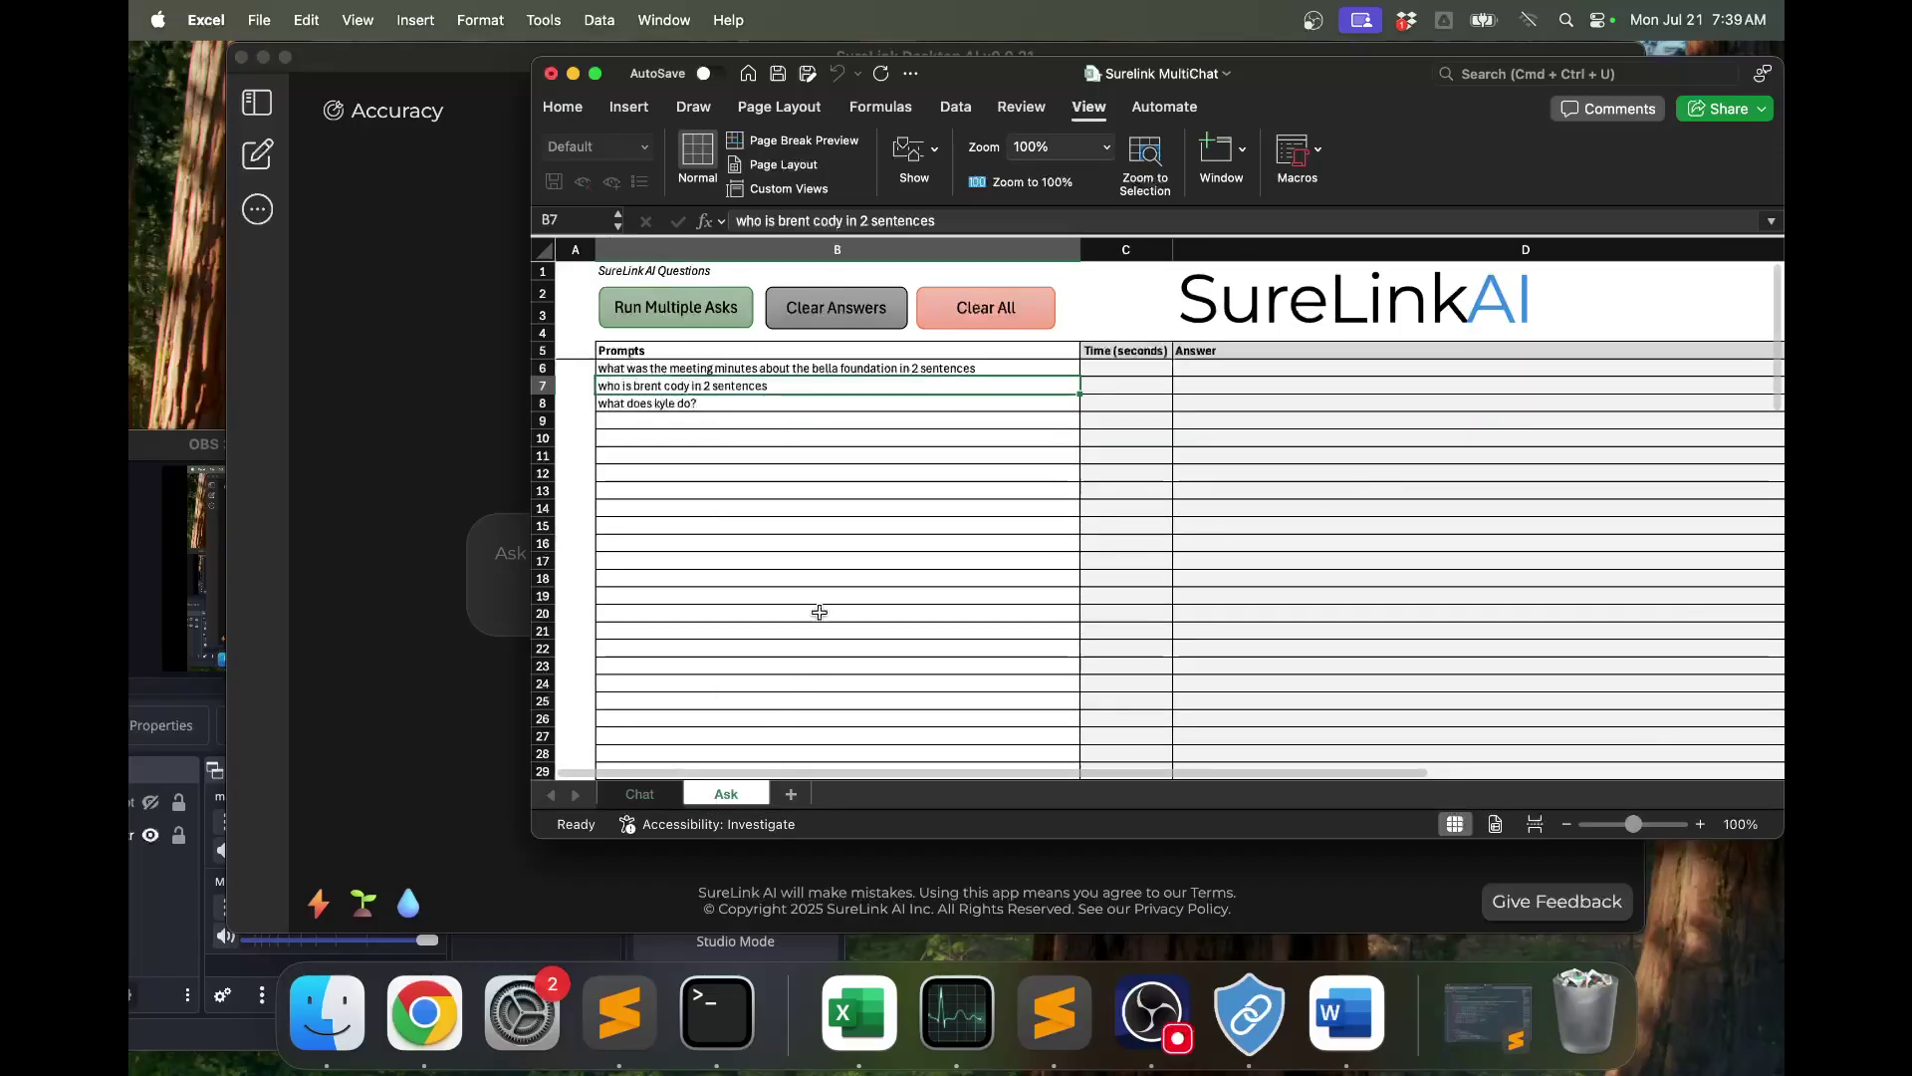
{"action": "left_click", "coordinate": [448, 371]}
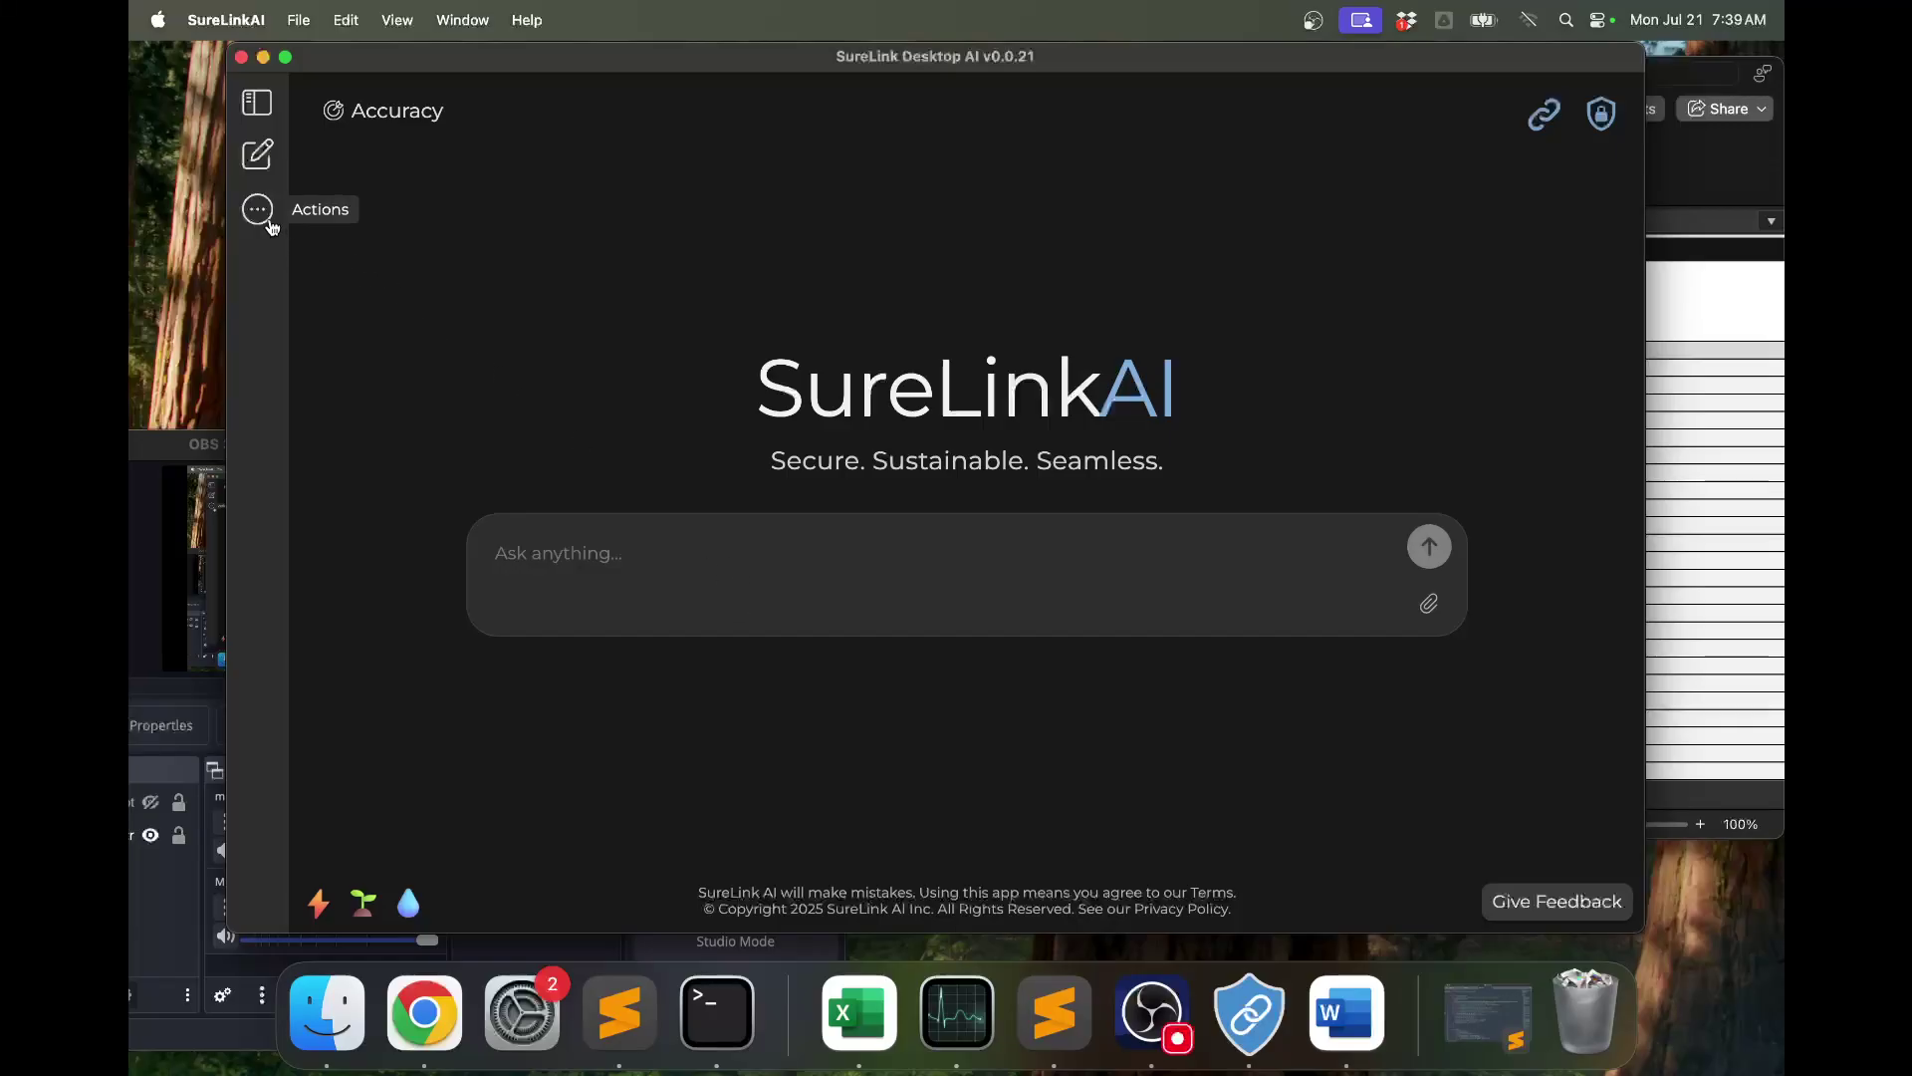
Switch off the Meeting Minutes SureLink so no link is active, then return to the MultiChat workbook.
{"action": "left_click", "coordinate": [1544, 115]}
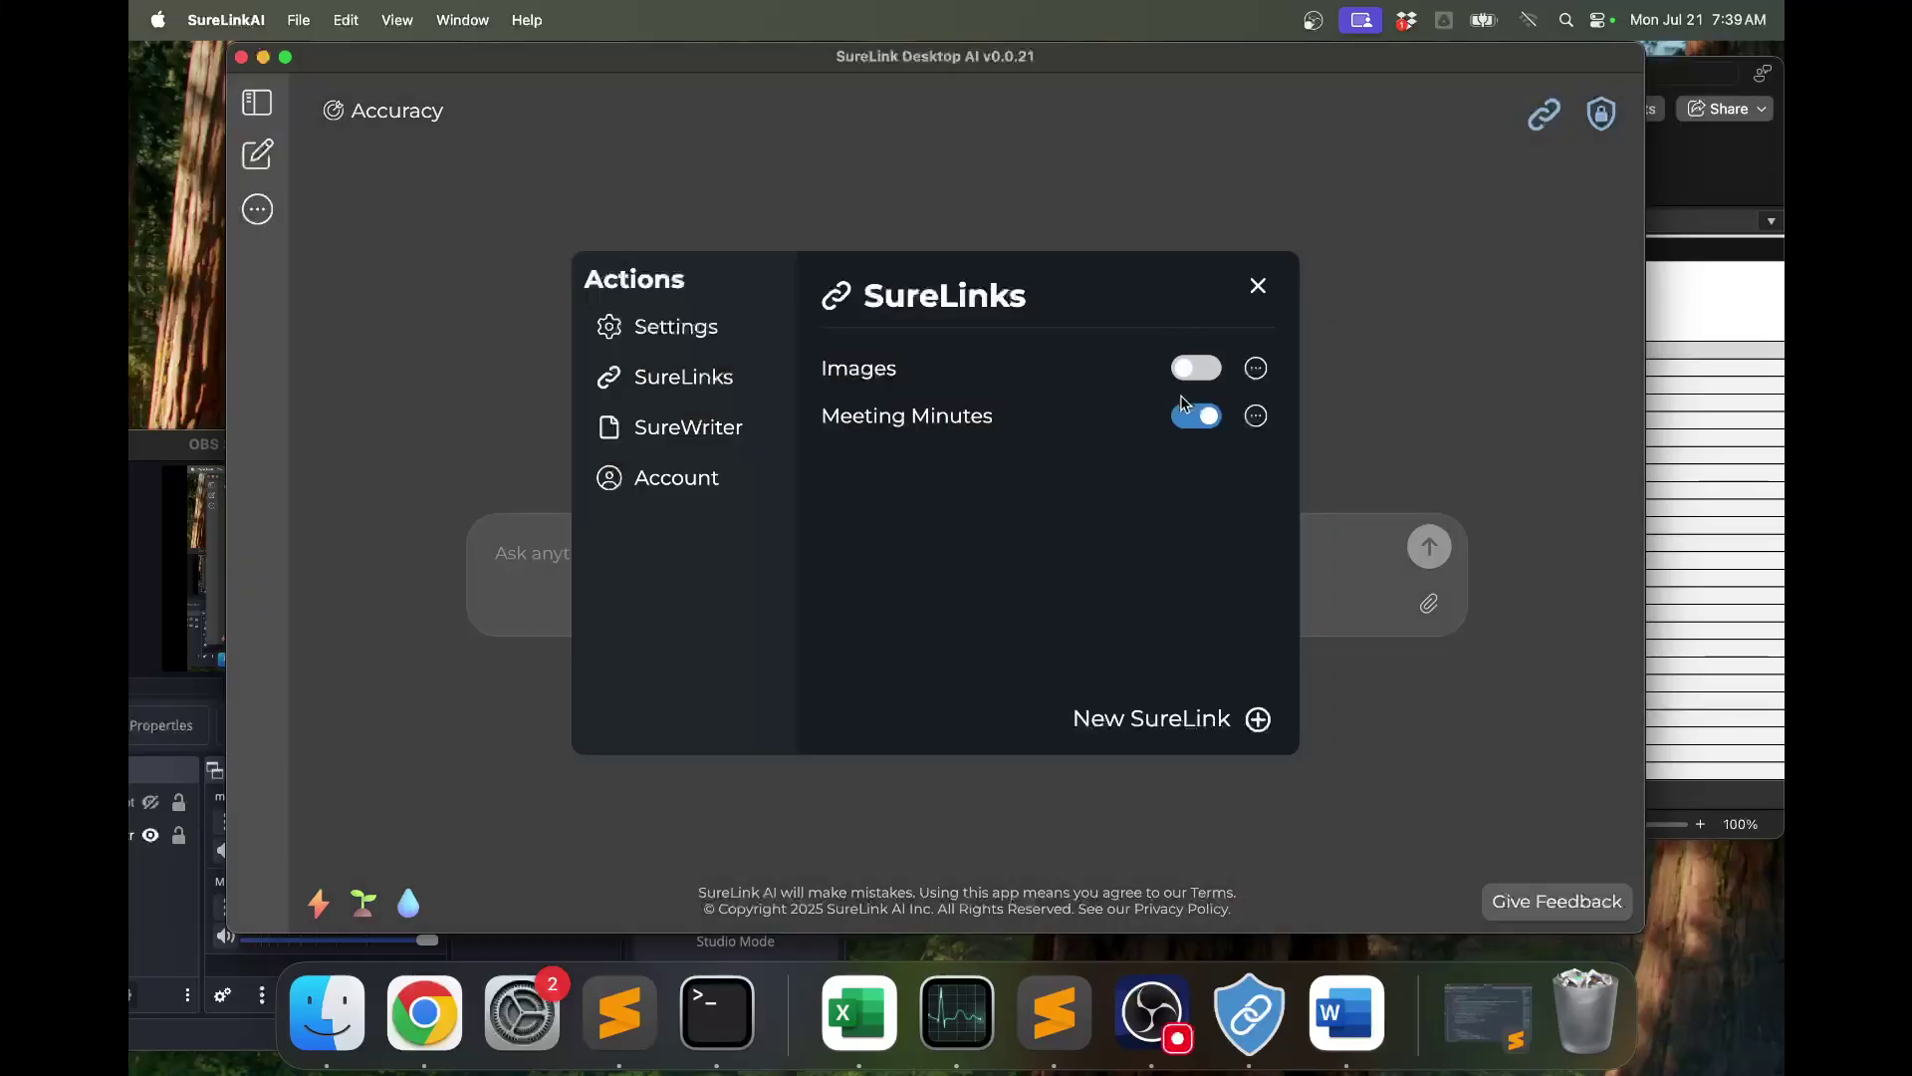
{"action": "left_click", "coordinate": [1199, 417]}
{"action": "left_click", "coordinate": [1351, 429]}
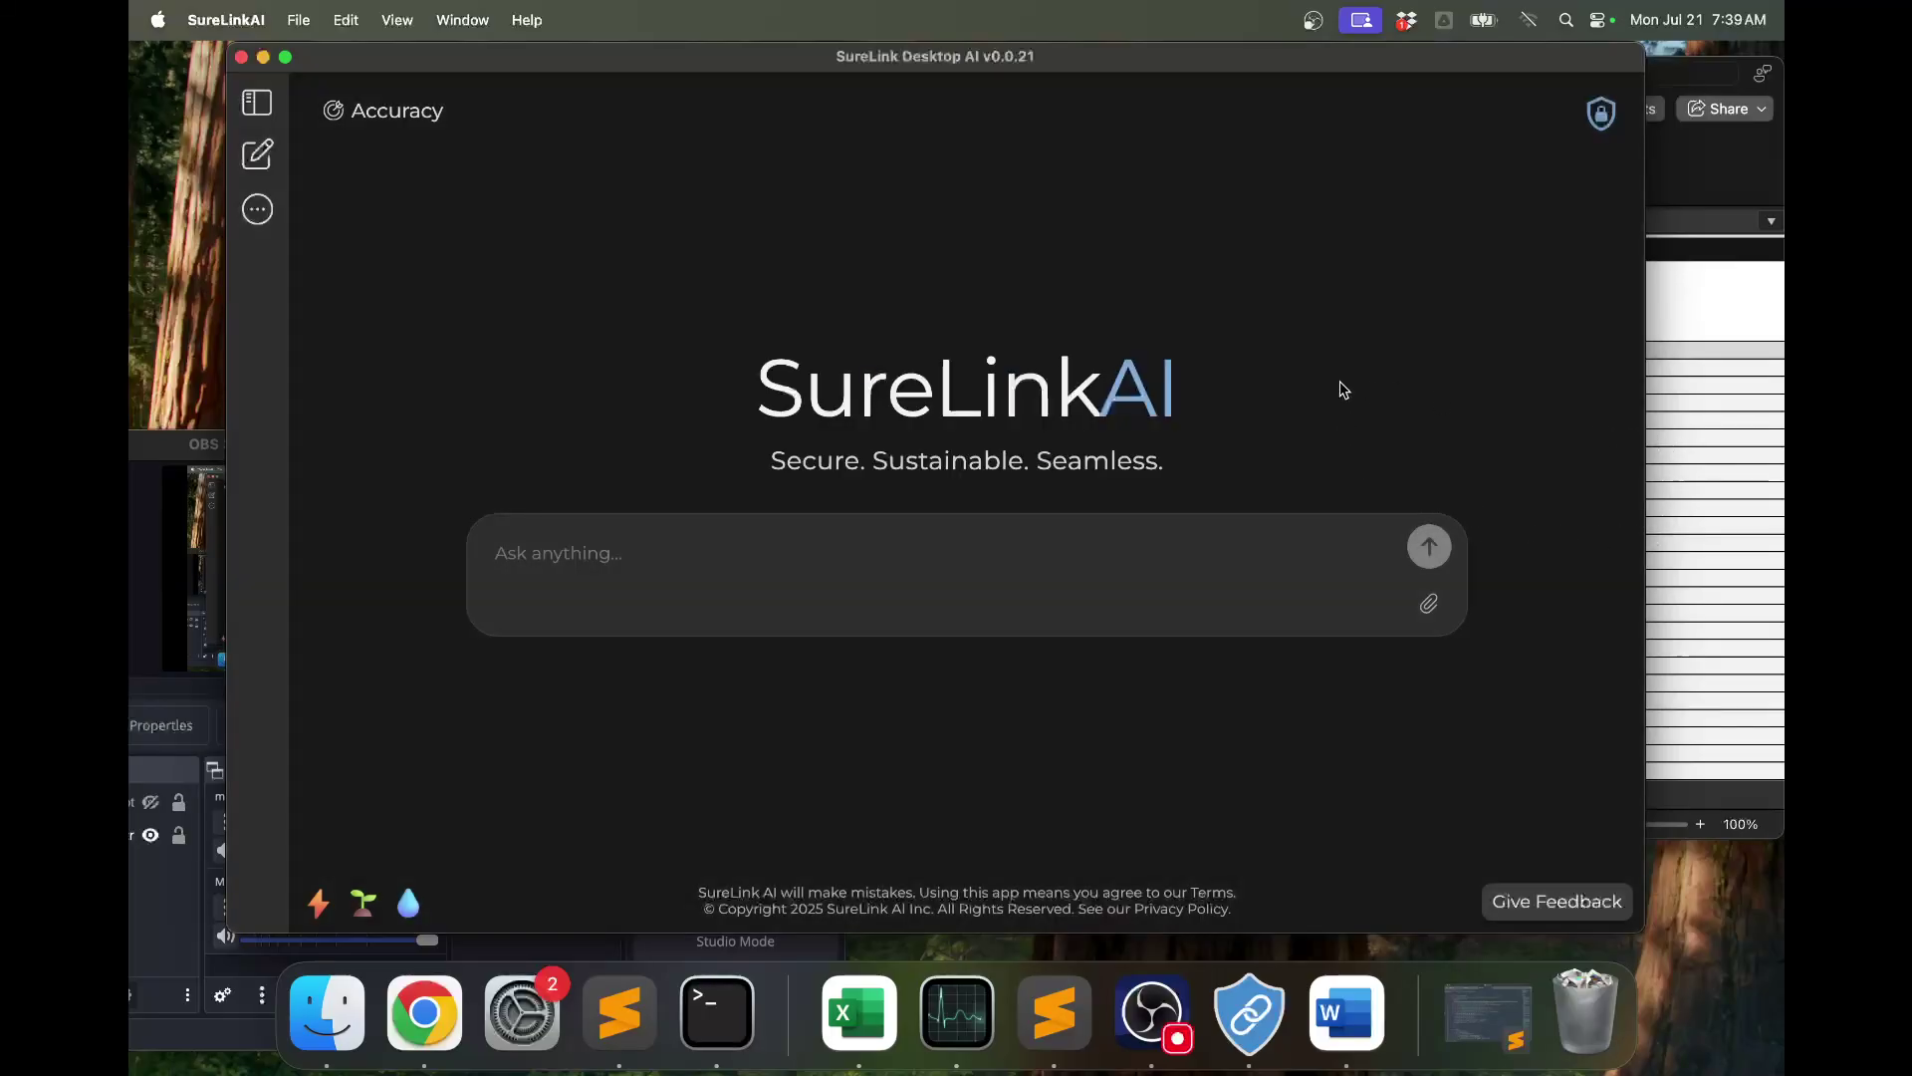
{"action": "left_click", "coordinate": [1715, 416]}
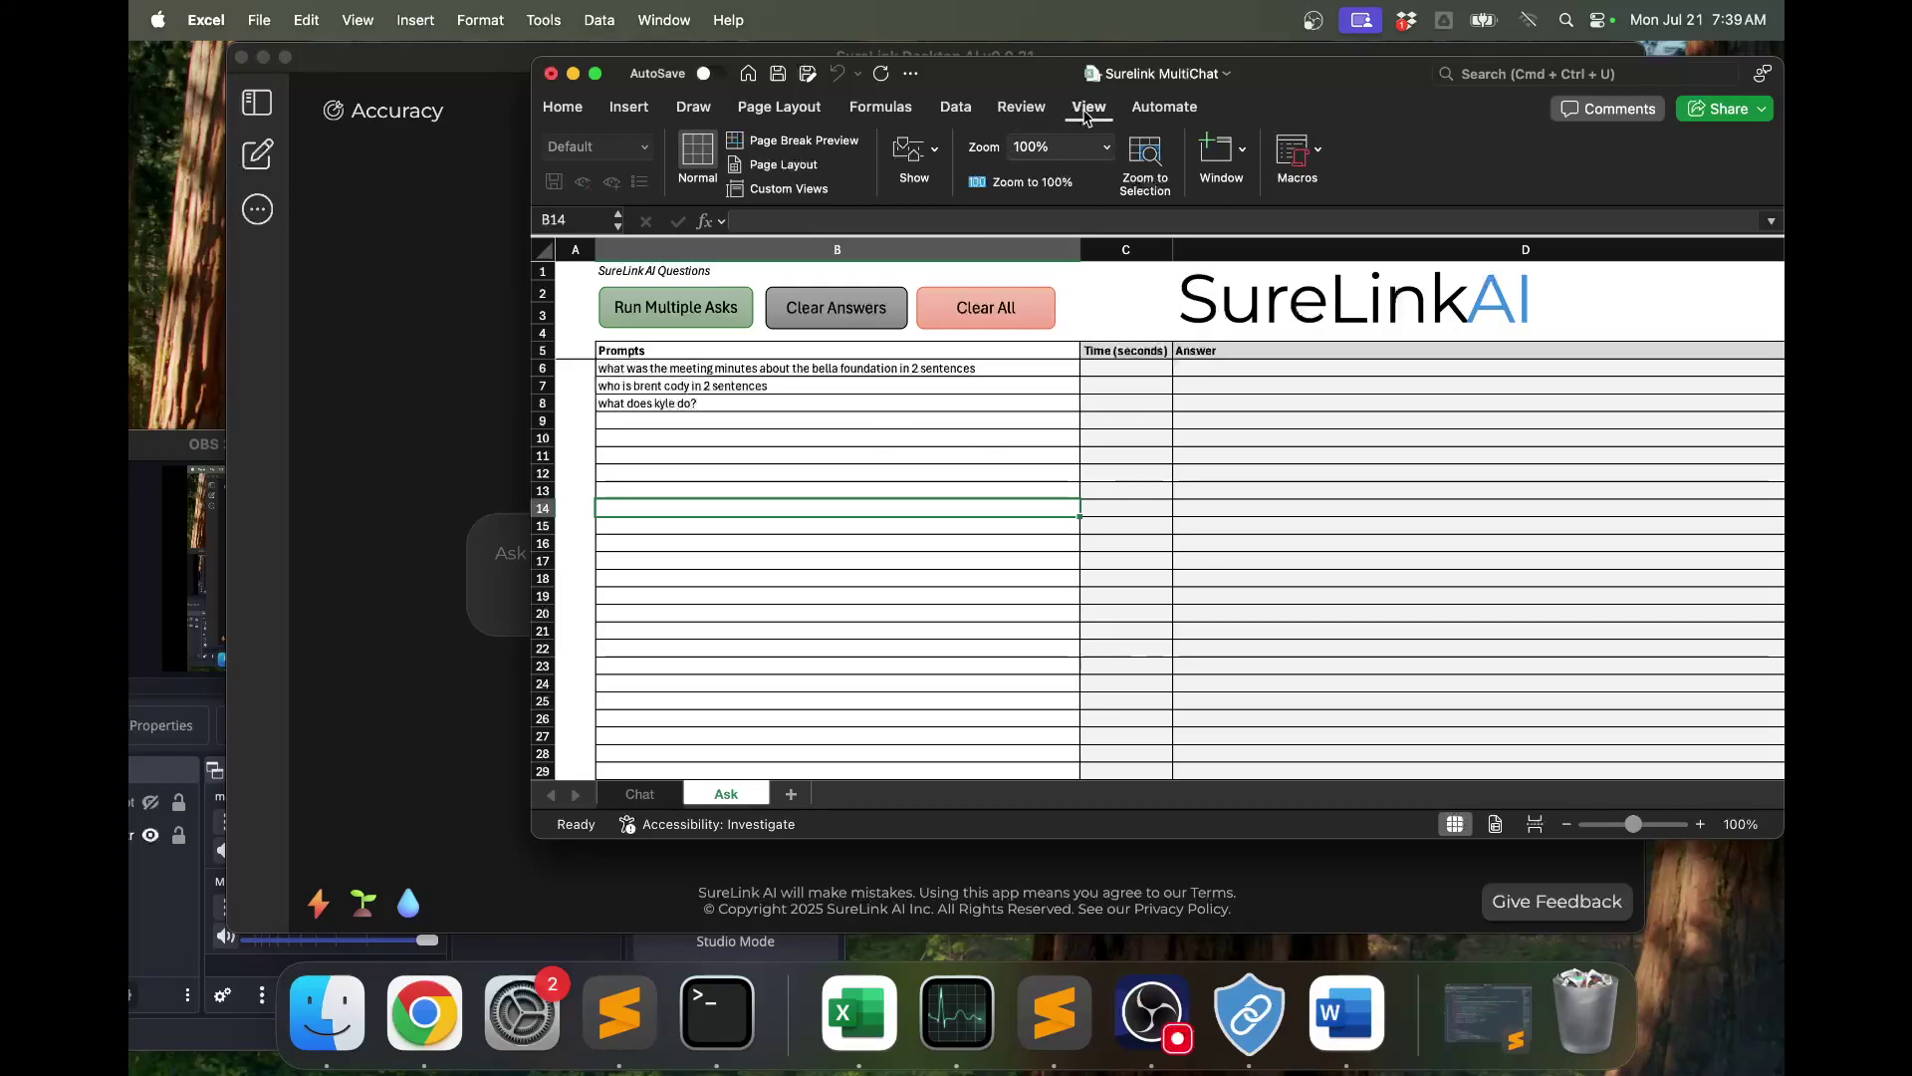
Zoom the Ask sheet to 150%, stepping through 125%.
{"action": "left_click", "coordinate": [1096, 145]}
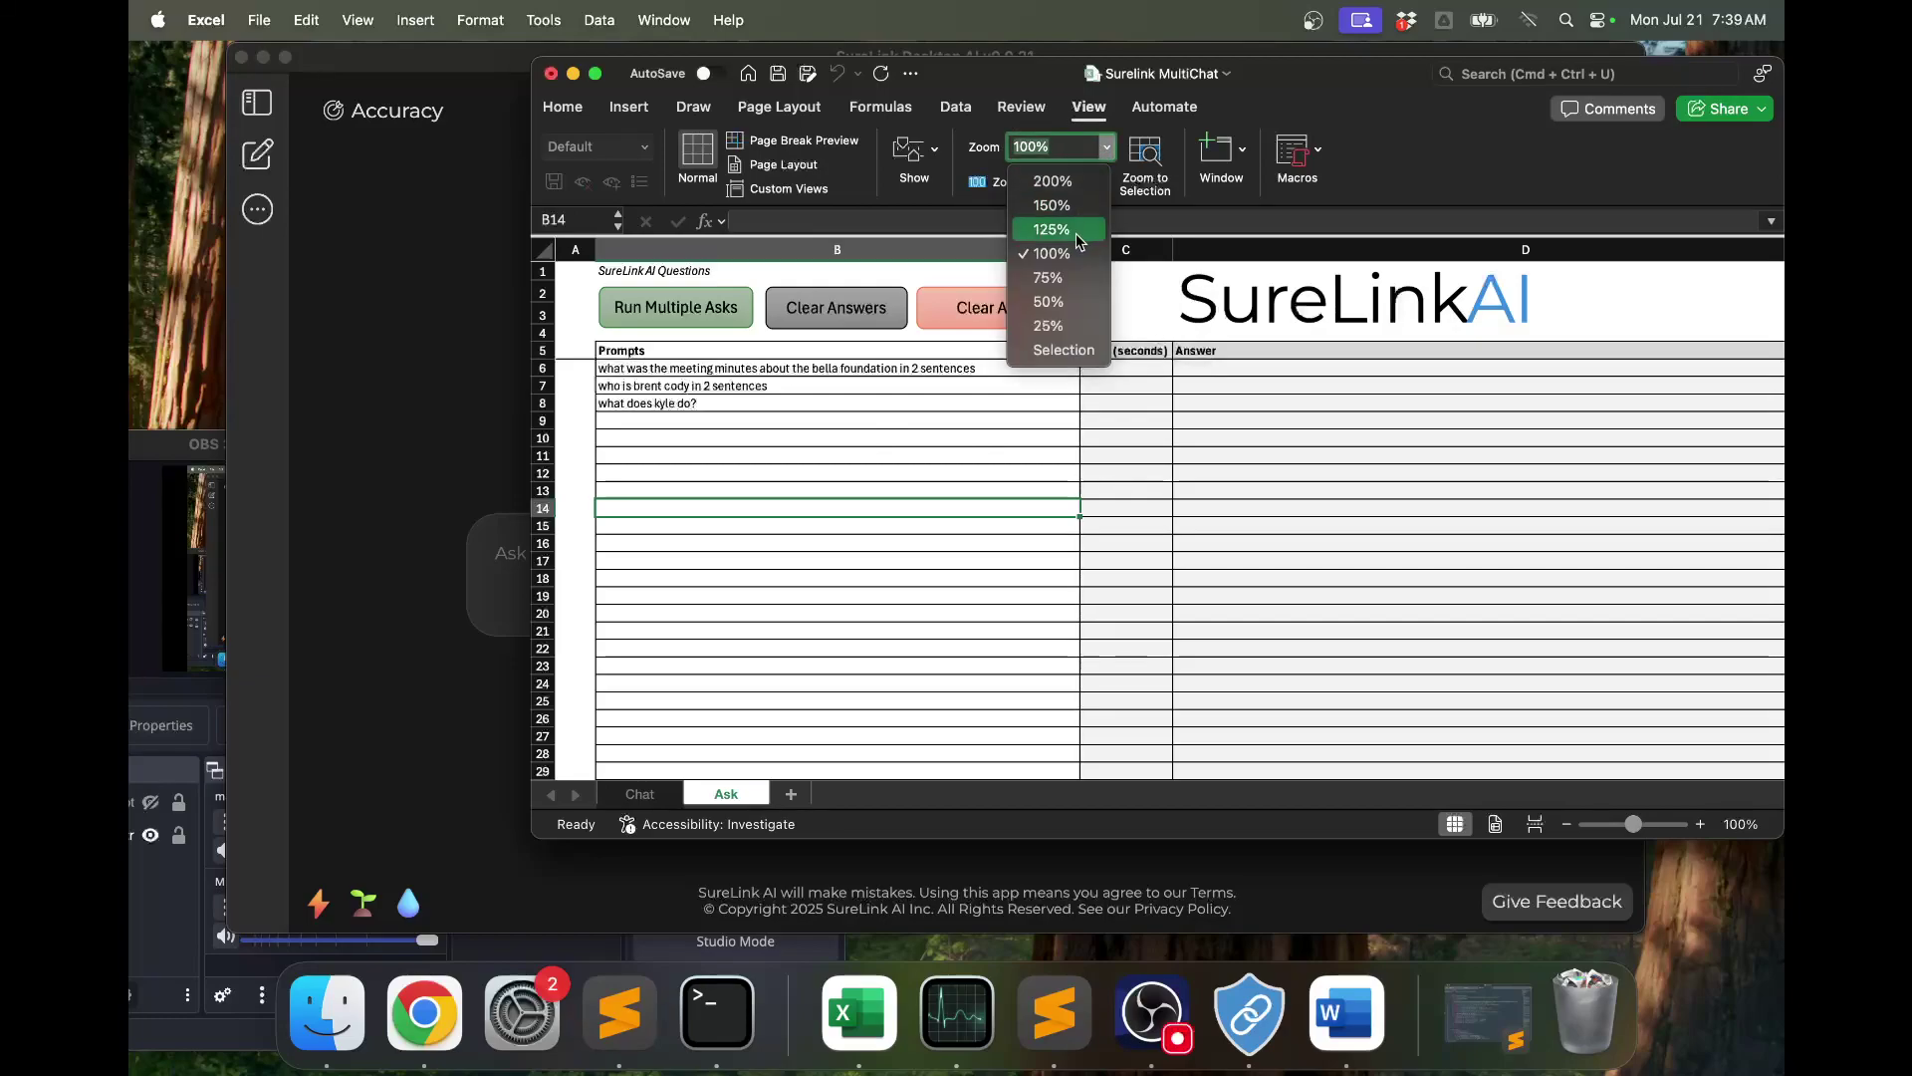
{"action": "left_click", "coordinate": [1074, 231]}
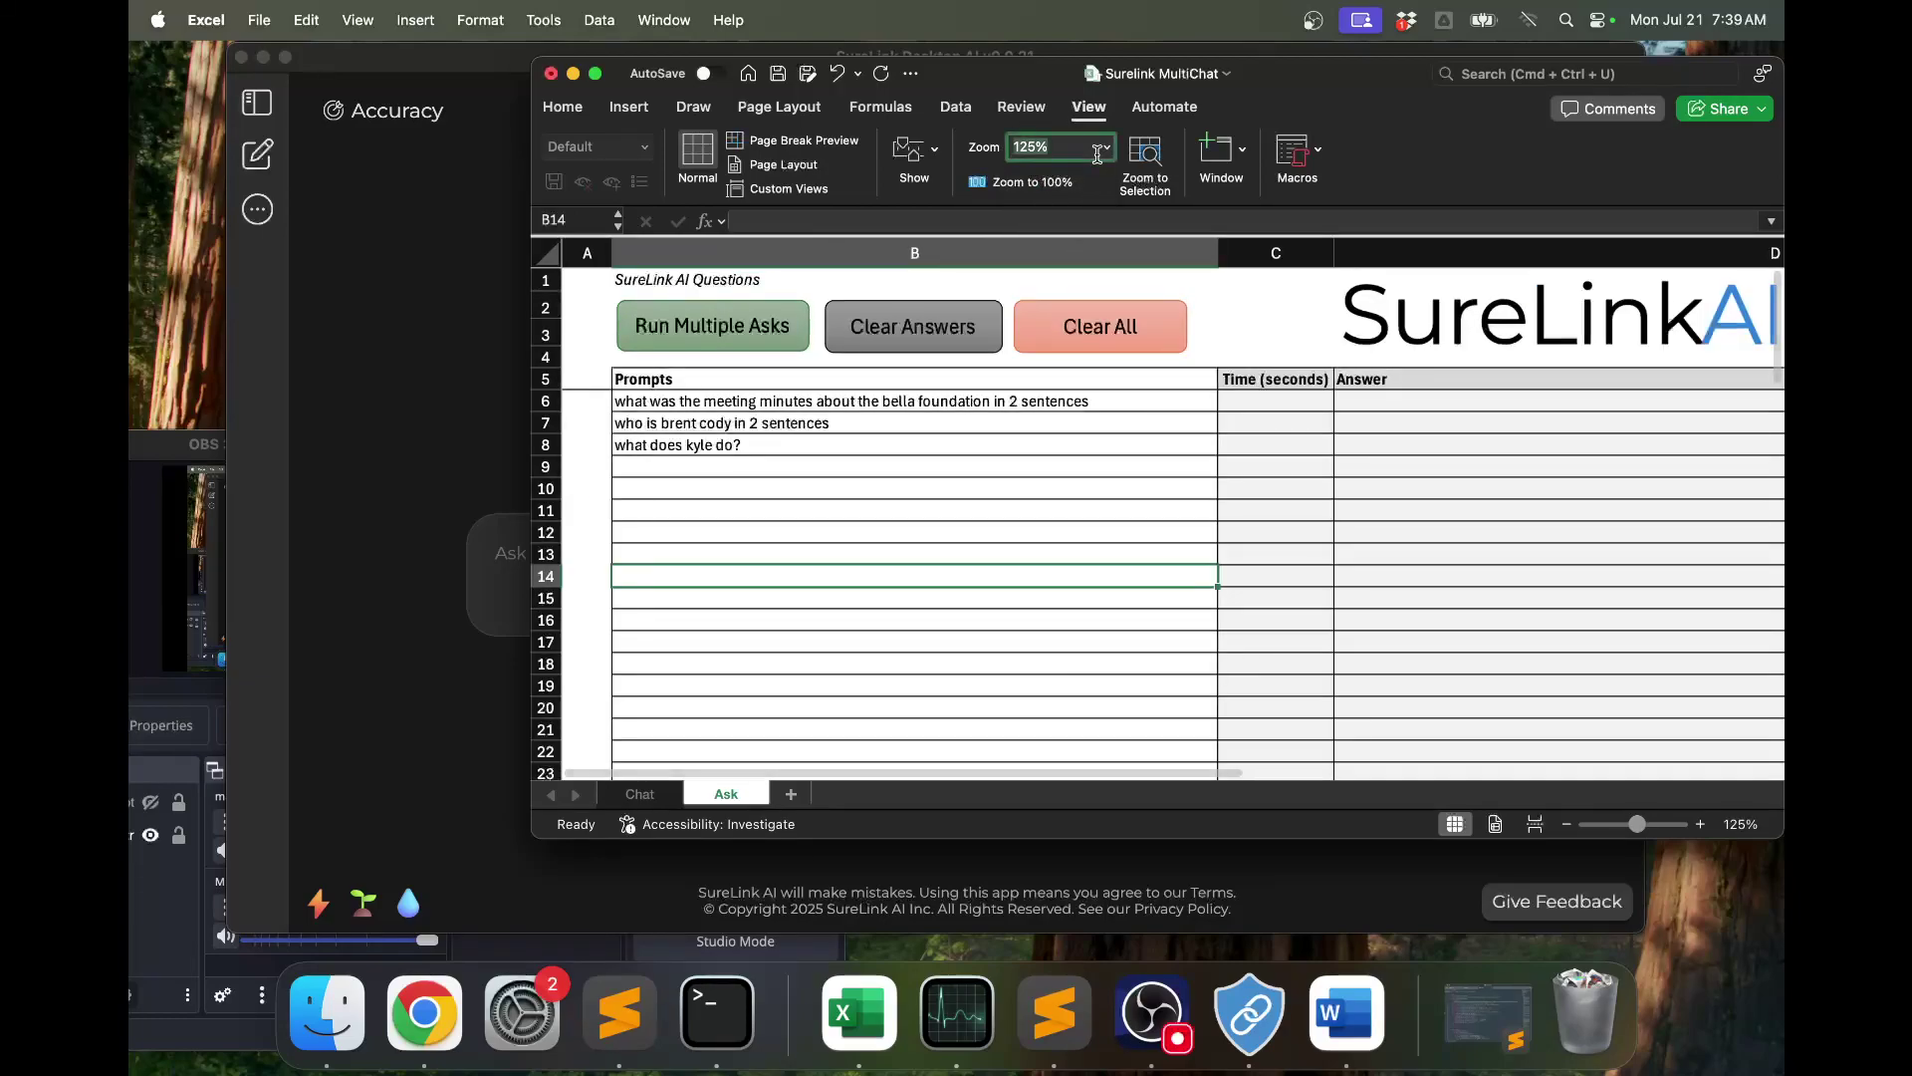
{"action": "left_click", "coordinate": [1107, 155]}
{"action": "left_click", "coordinate": [1073, 204]}
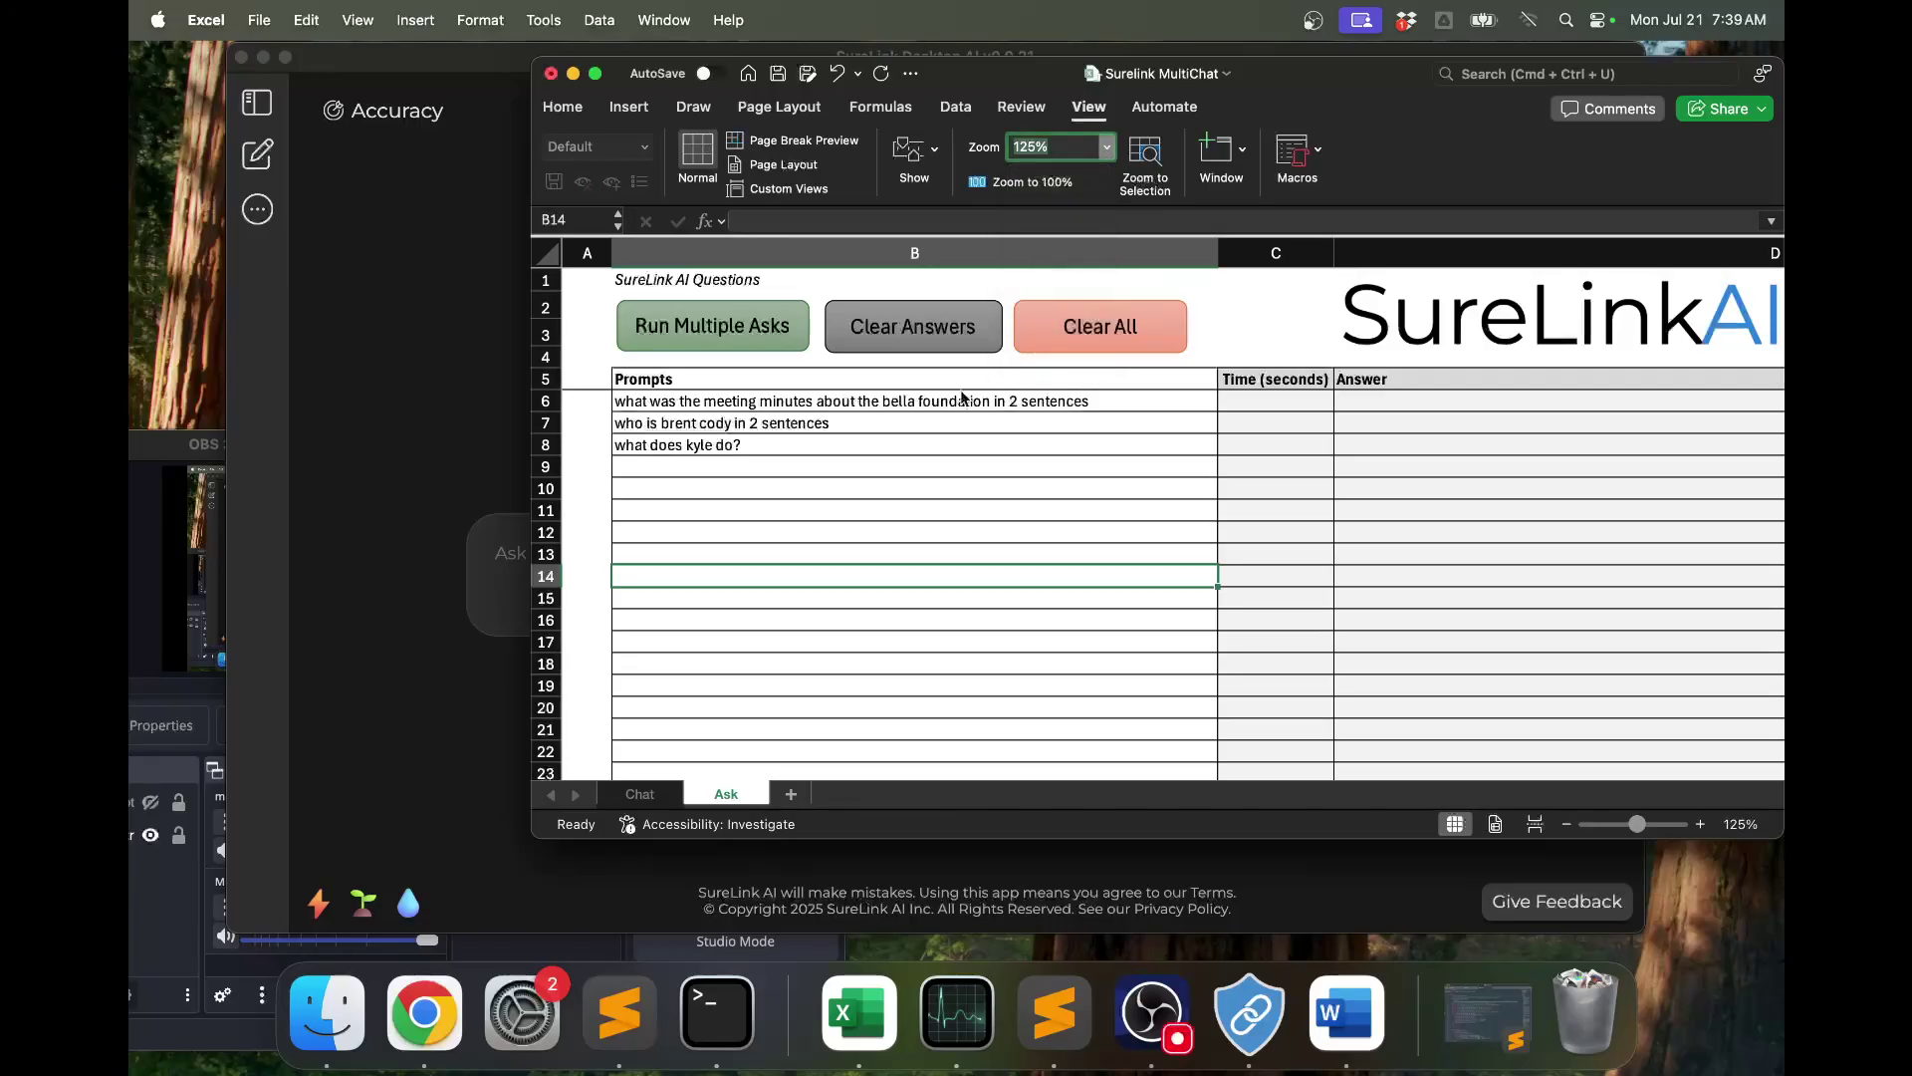
Move the workbook window left, widen it, and select the last prompt in B8.
{"action": "left_click_drag", "start_coordinate": [1325, 72], "coordinate": [1049, 80]}
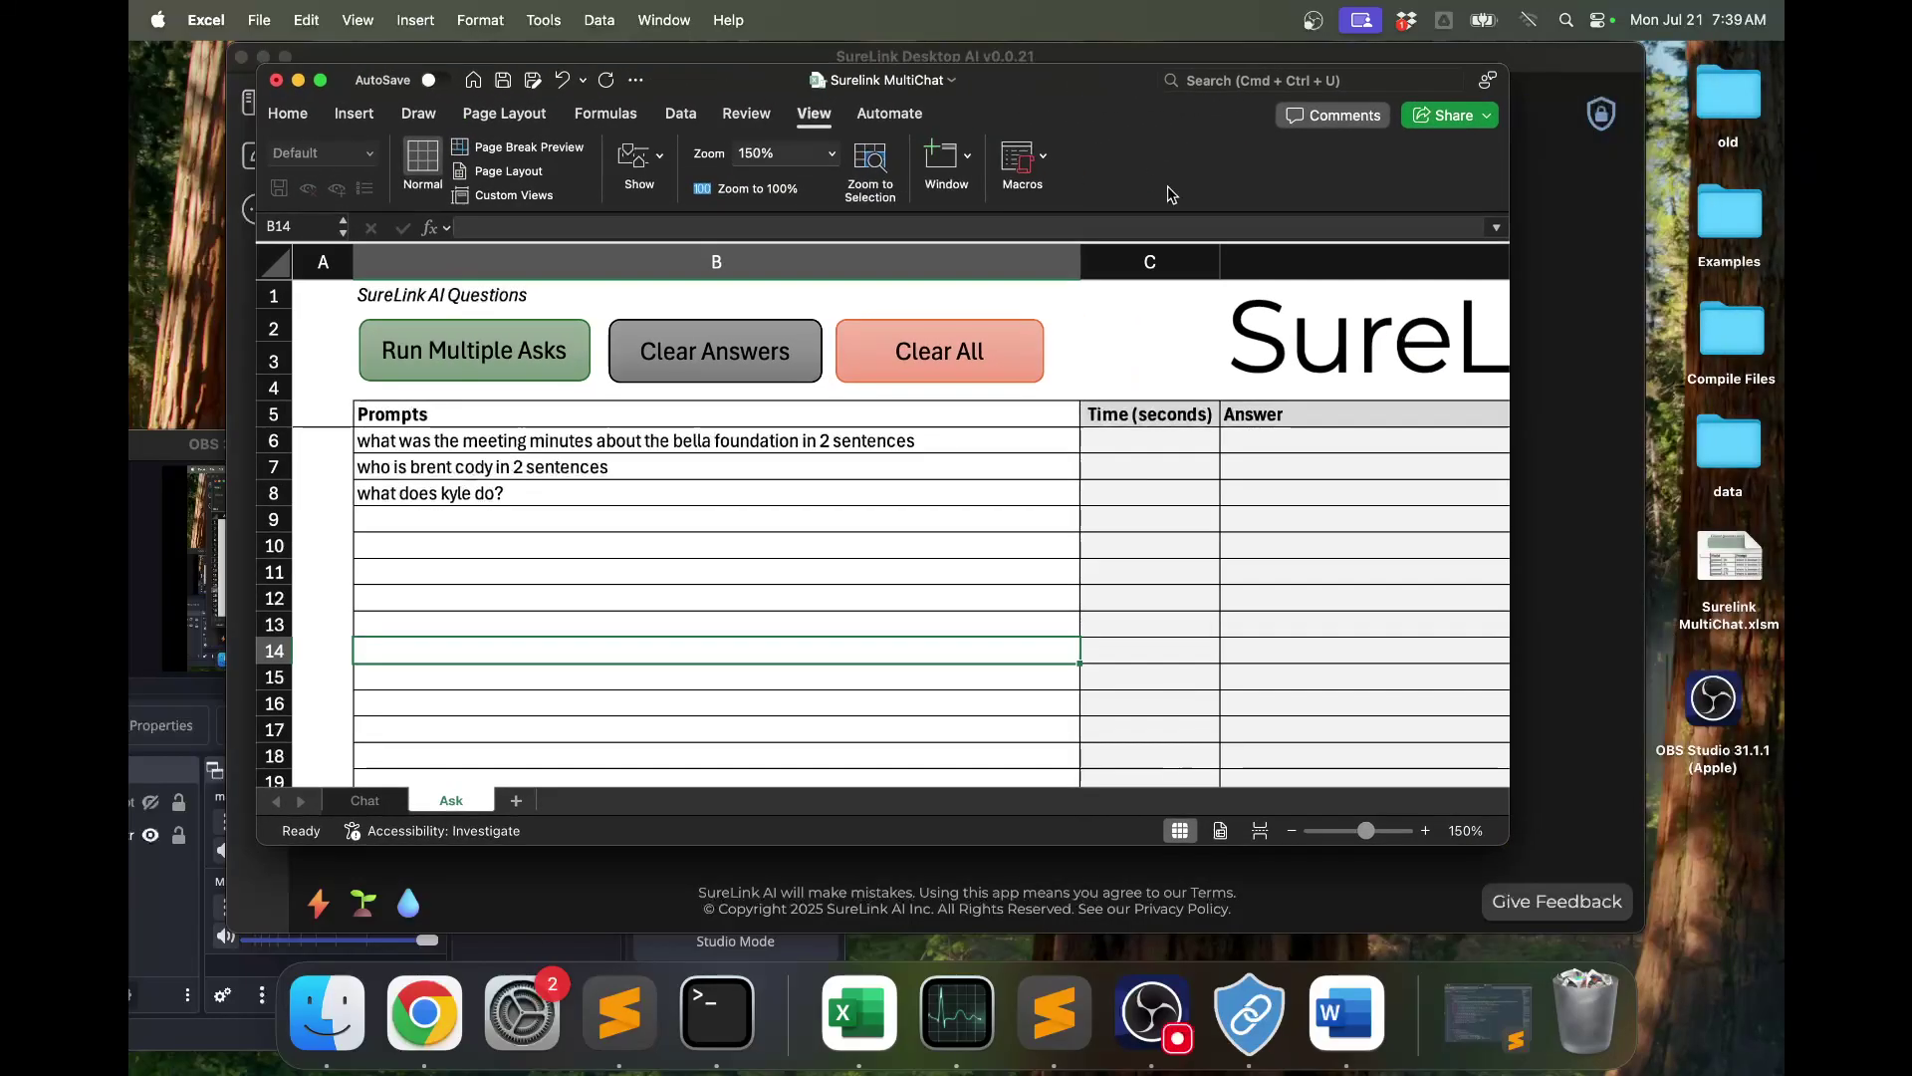
{"action": "left_click_drag", "start_coordinate": [1508, 318], "coordinate": [1631, 319]}
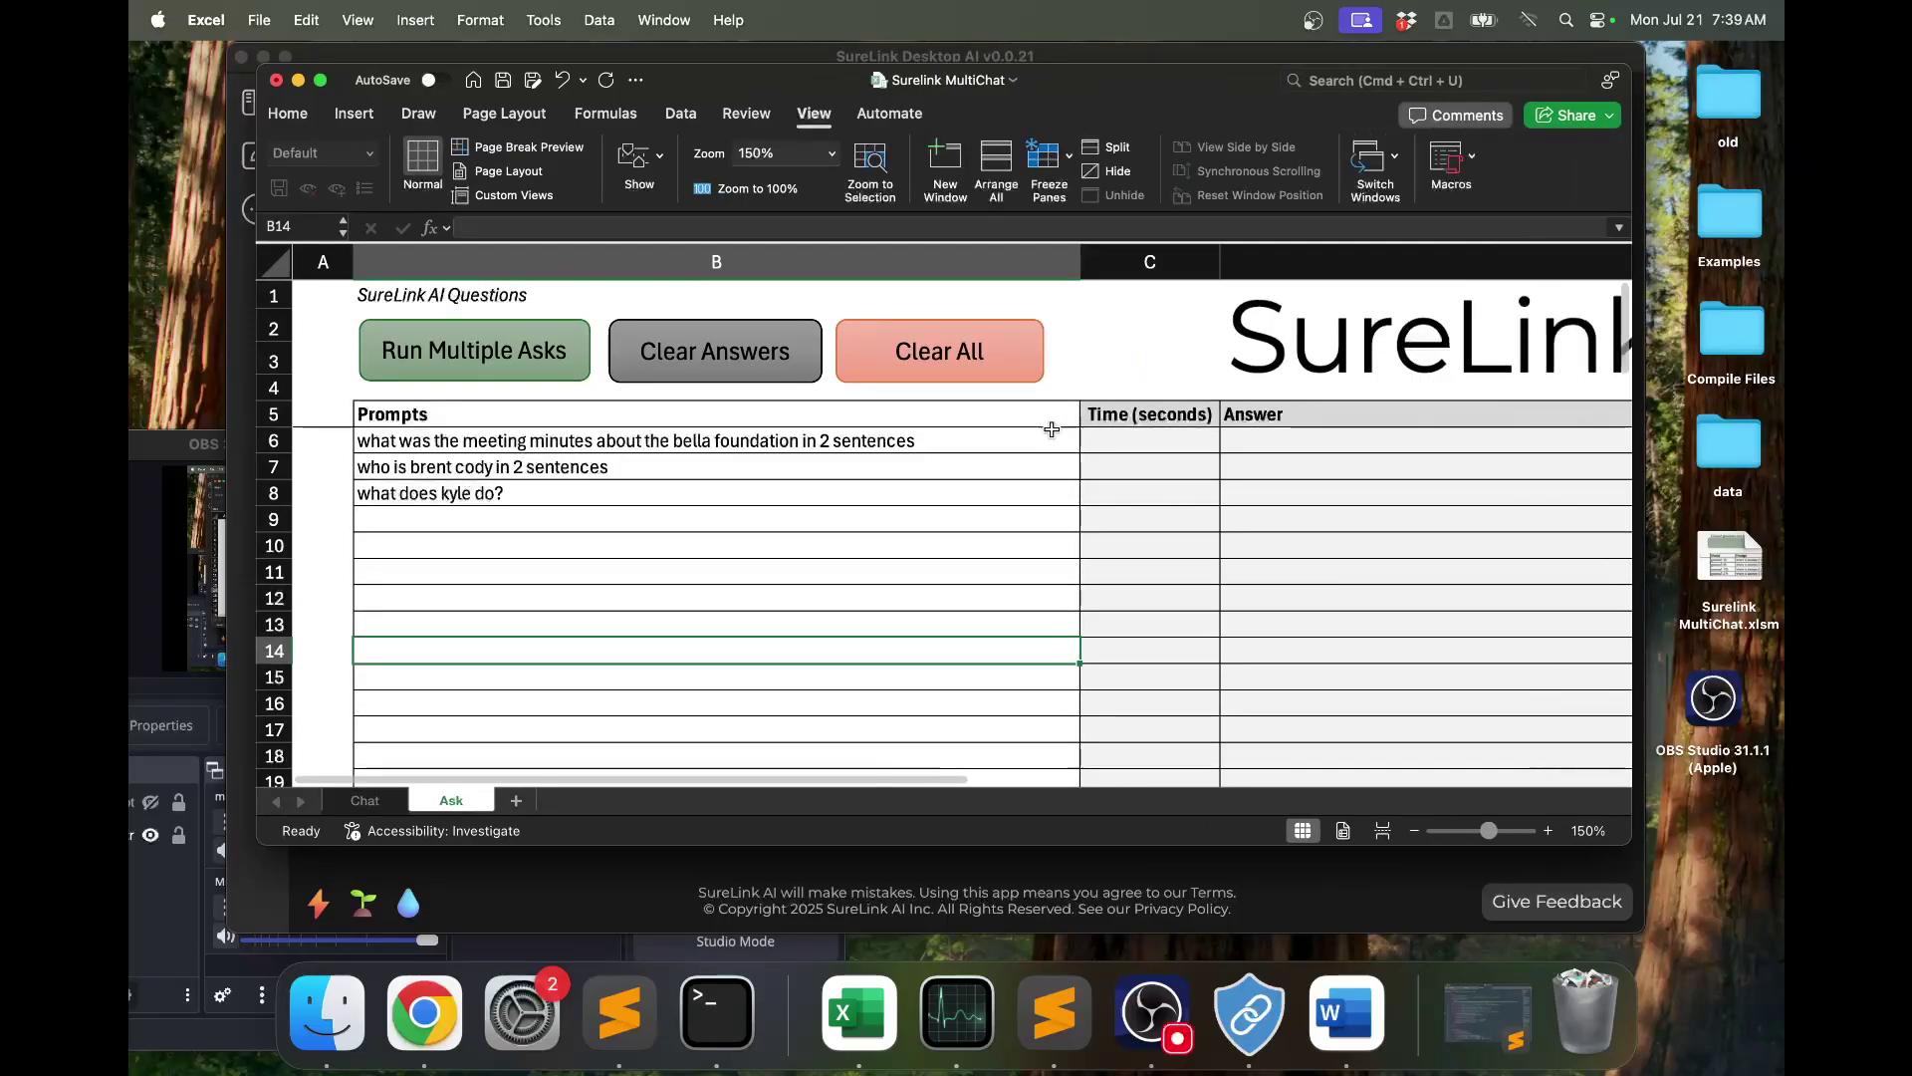
{"action": "left_click", "coordinate": [894, 484]}
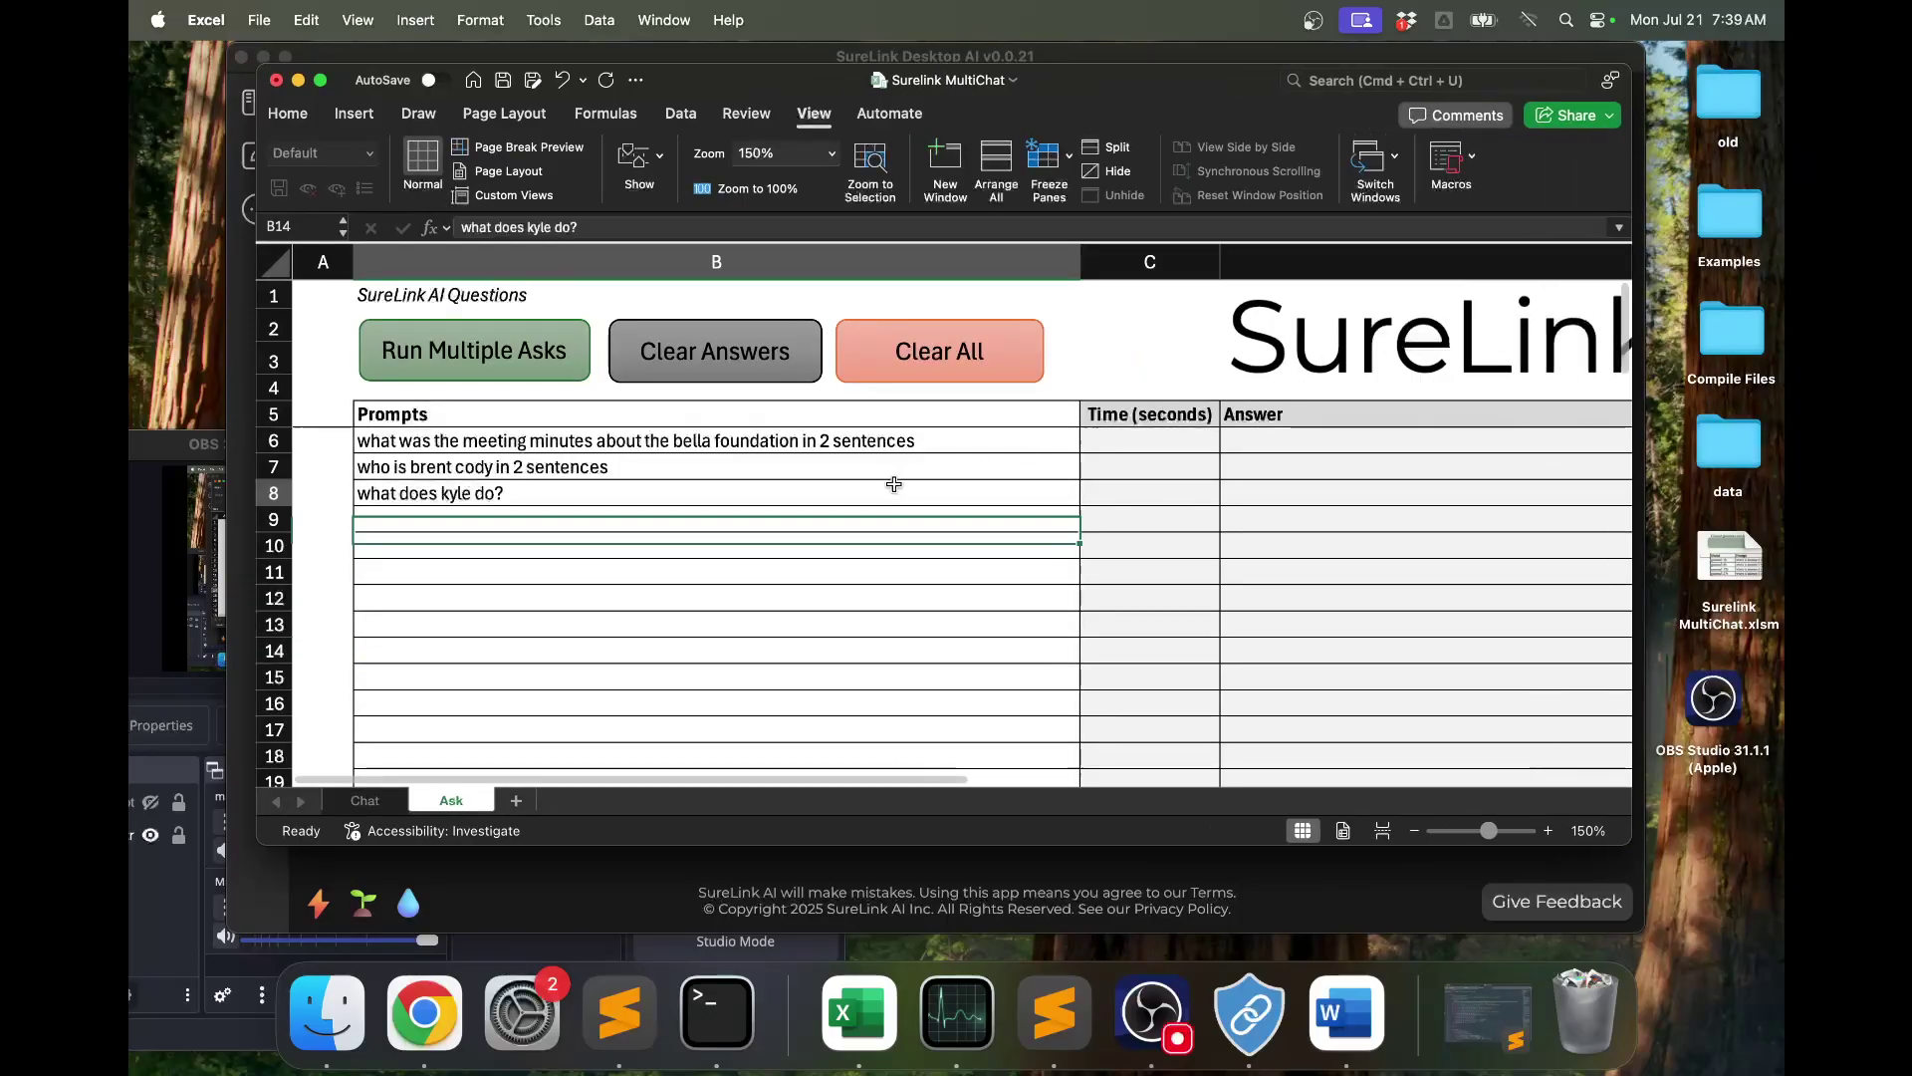
Run all three Ask prompts without linked minutes, getting general answers in 4.39 and 2.39 seconds.
{"action": "left_click", "coordinate": [506, 373]}
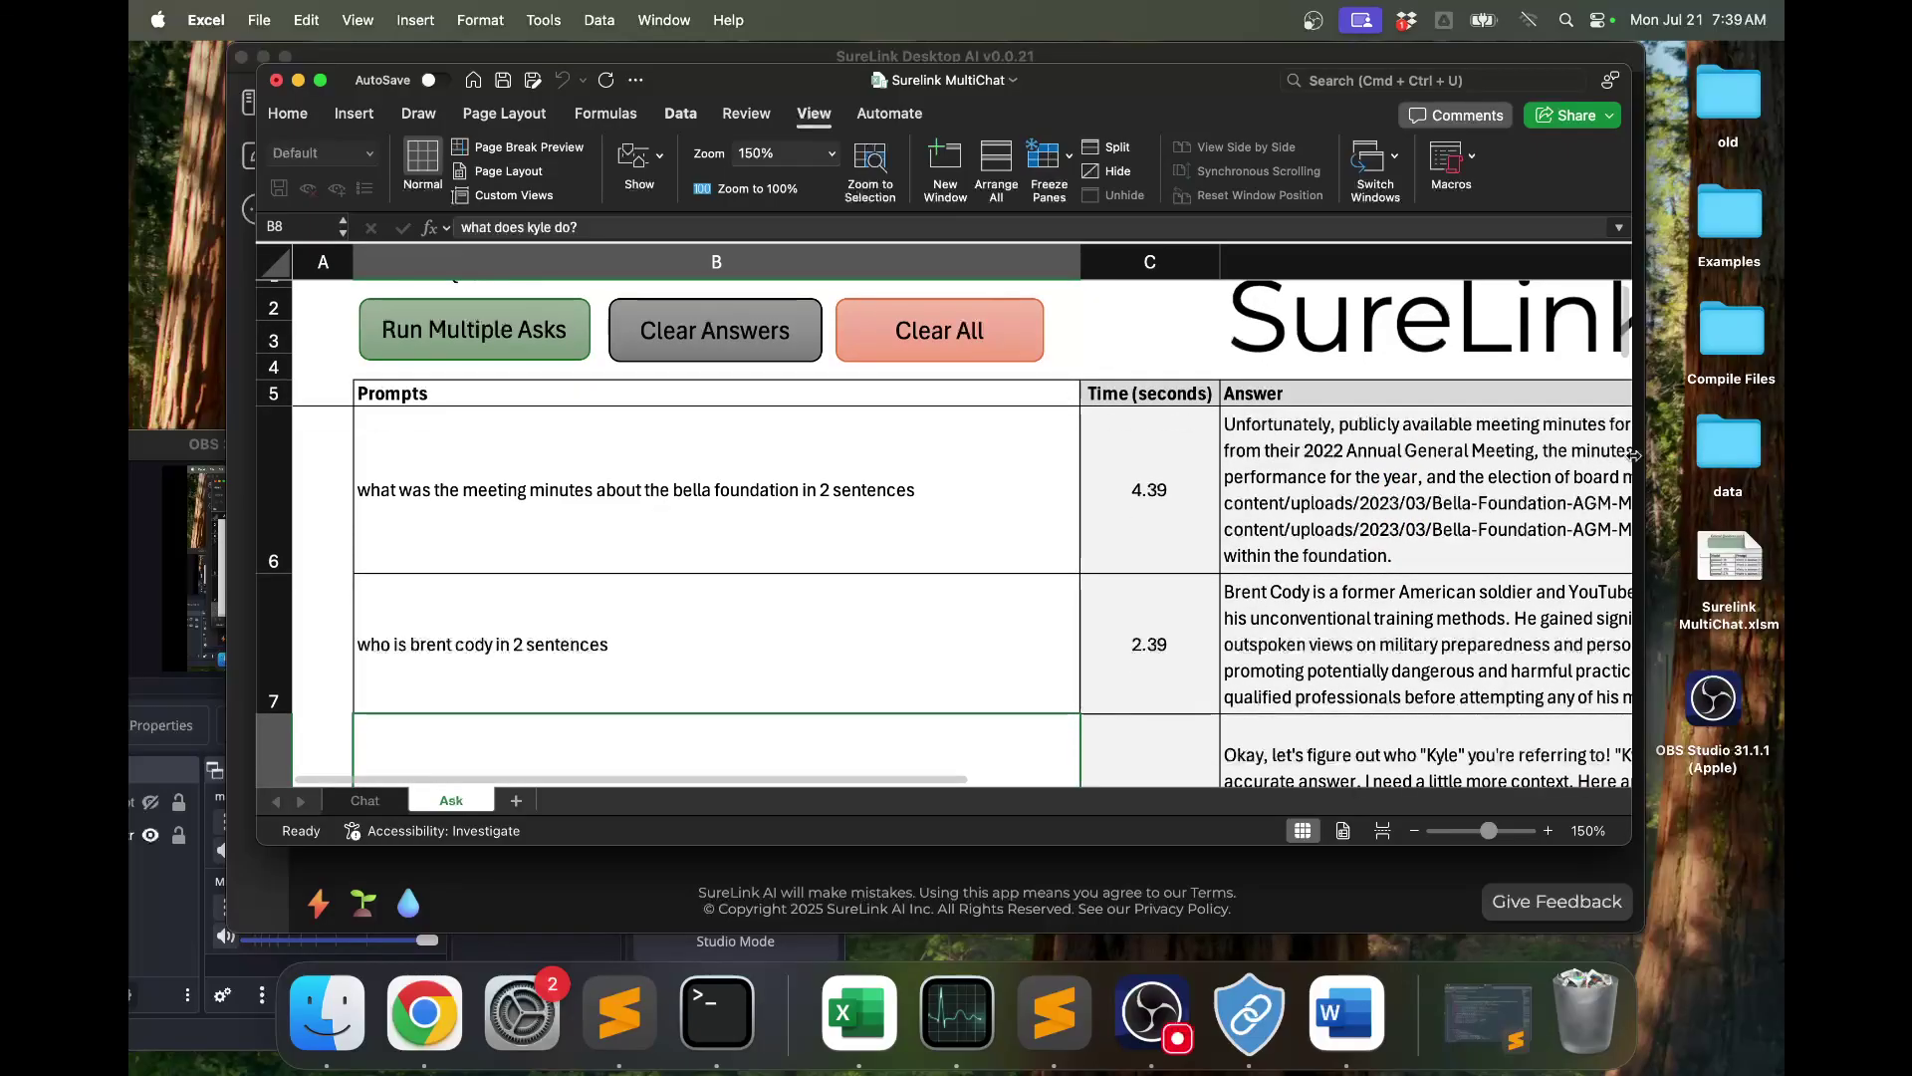
{"action": "left_click_drag", "start_coordinate": [1630, 458], "coordinate": [1685, 456]}
{"action": "scroll", "coordinate": [945, 549], "scroll_direction": "down", "scroll_amount": 3}
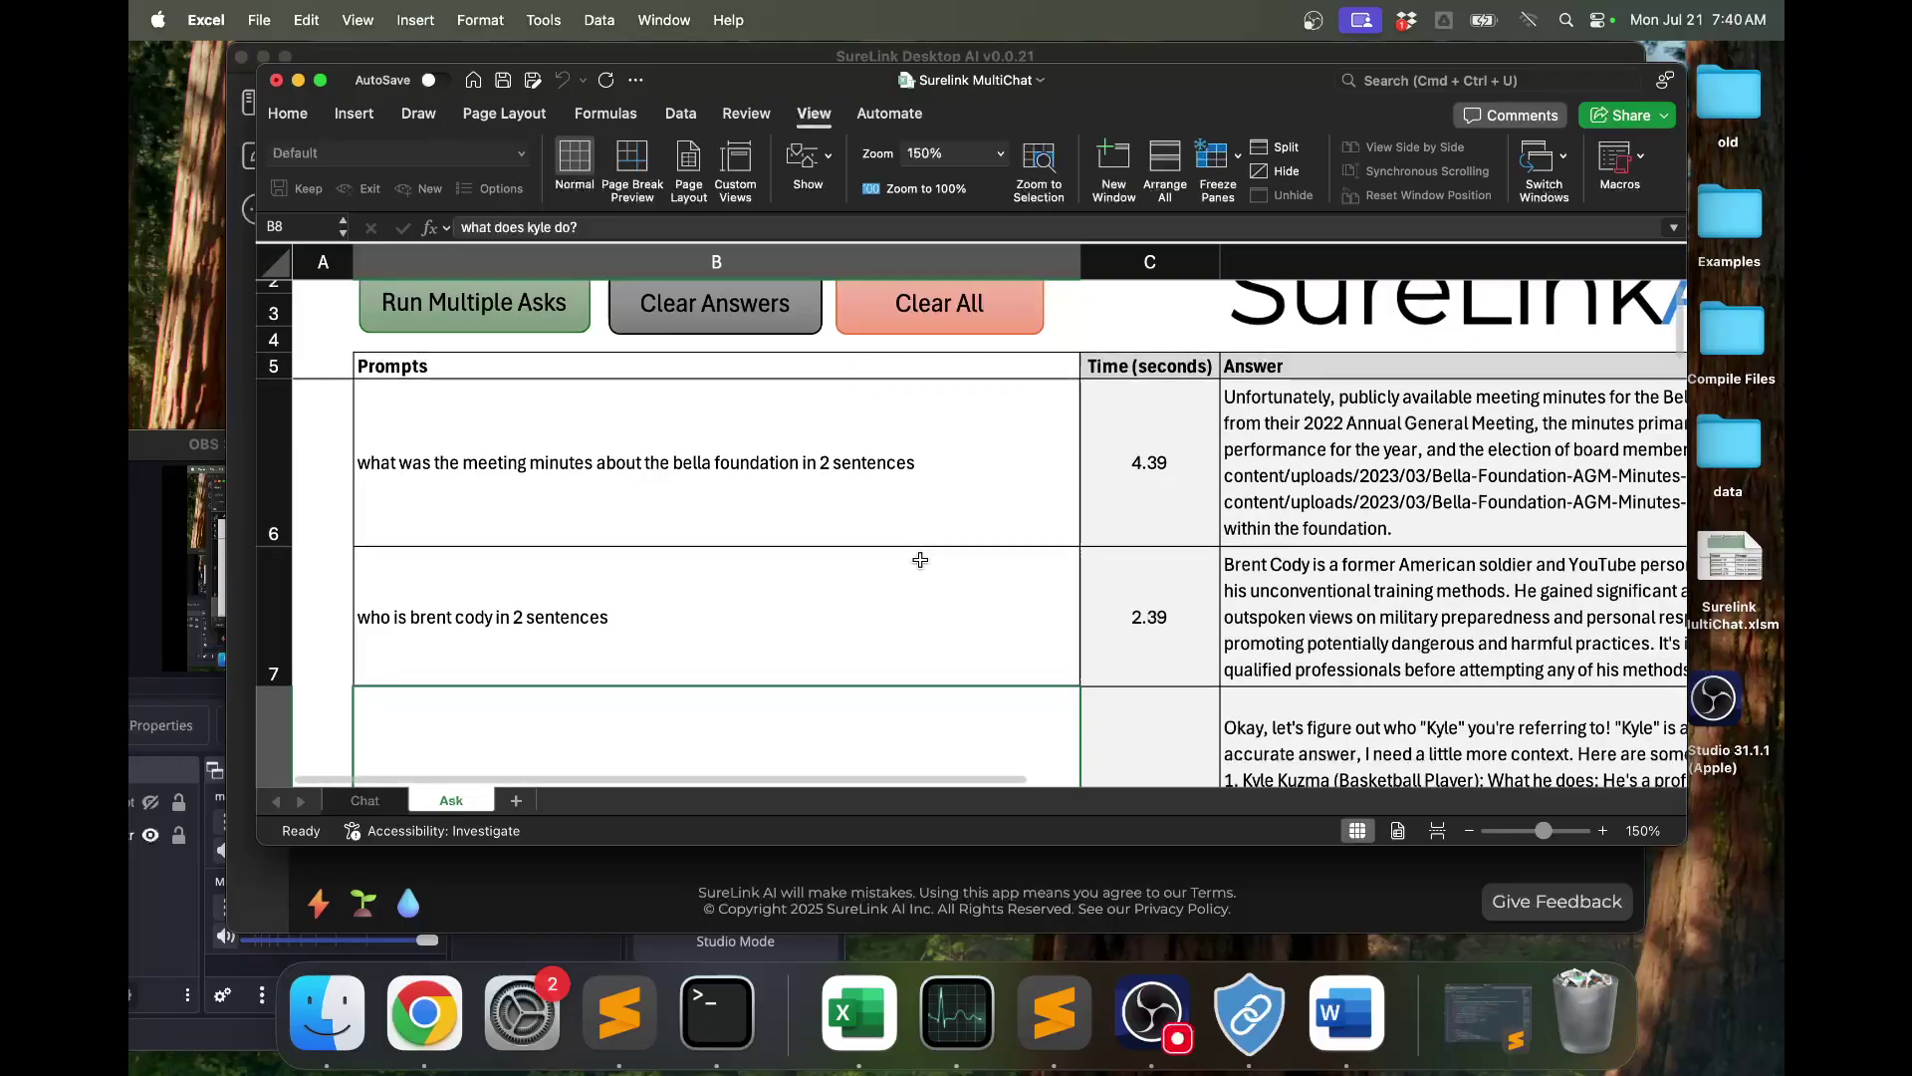
{"action": "scroll", "coordinate": [924, 557], "scroll_direction": "up", "scroll_amount": 3}
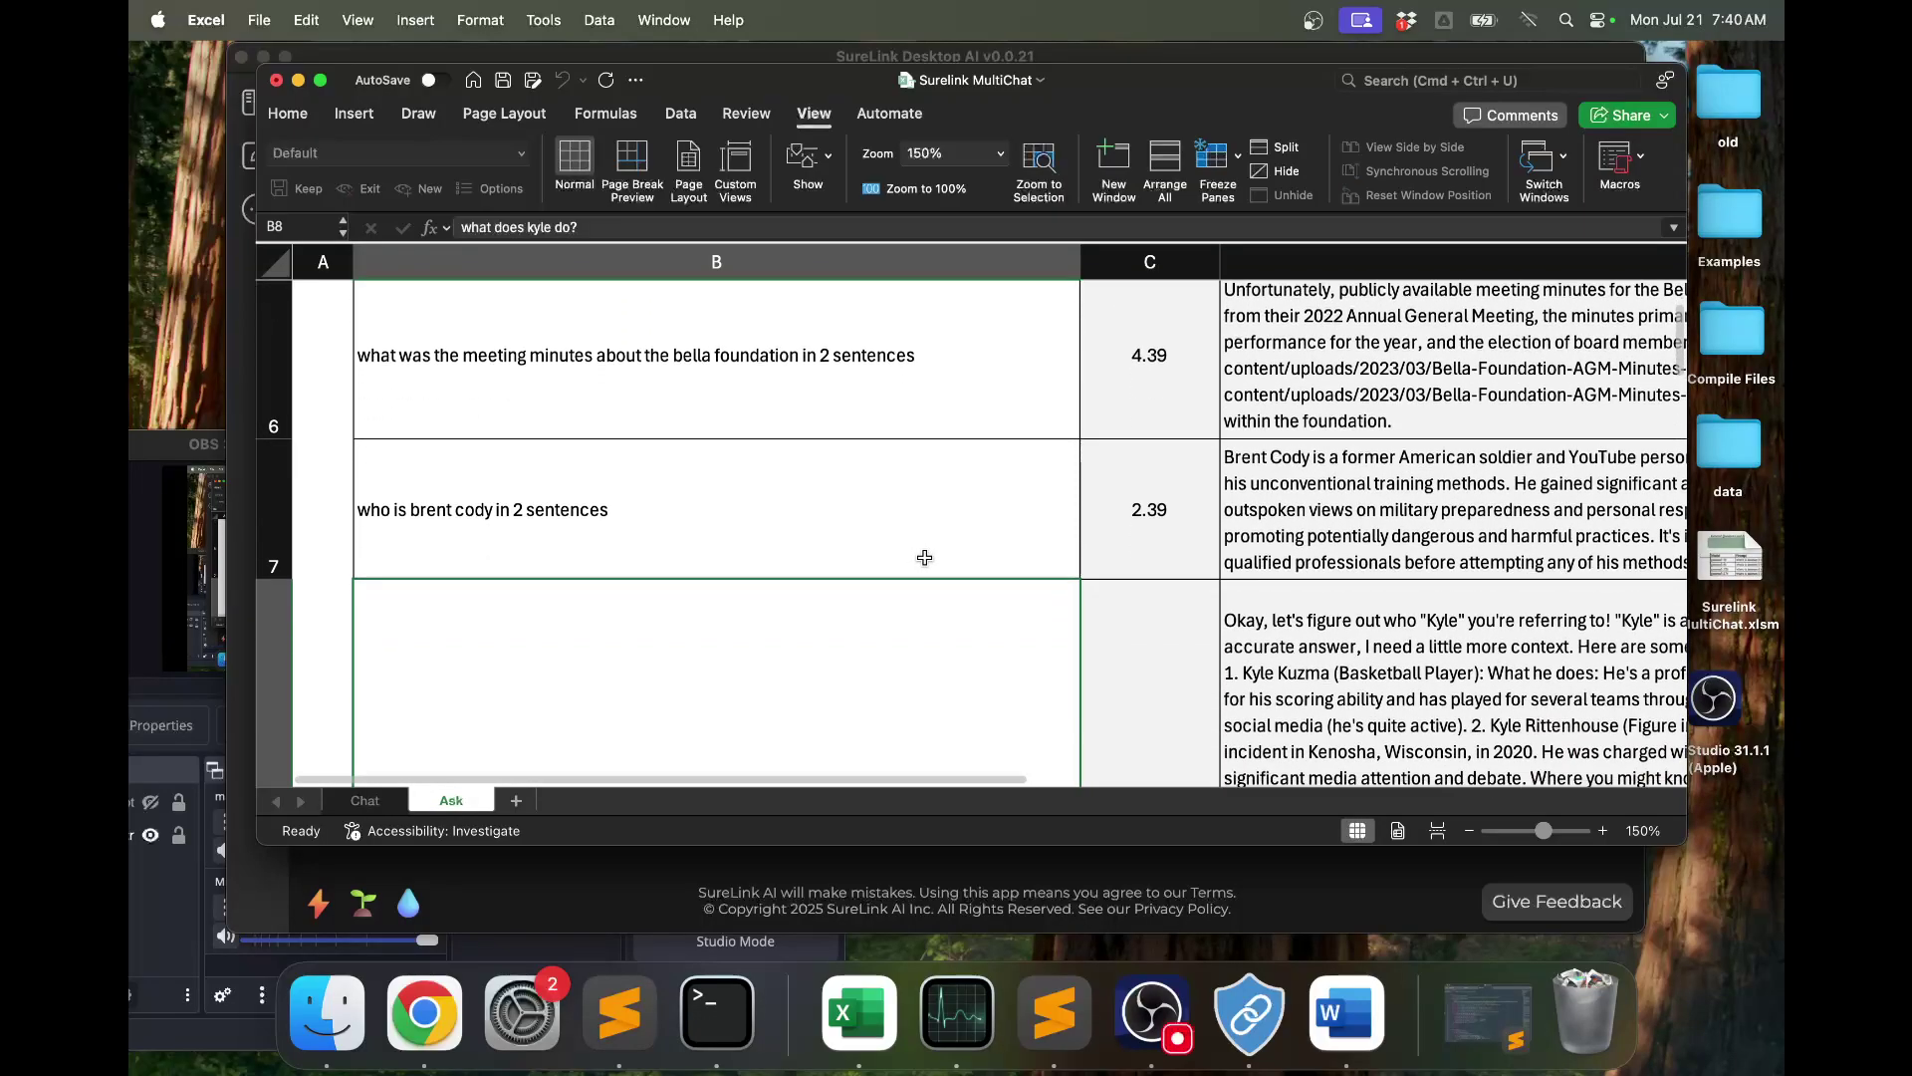
{"action": "left_click", "coordinate": [805, 53]}
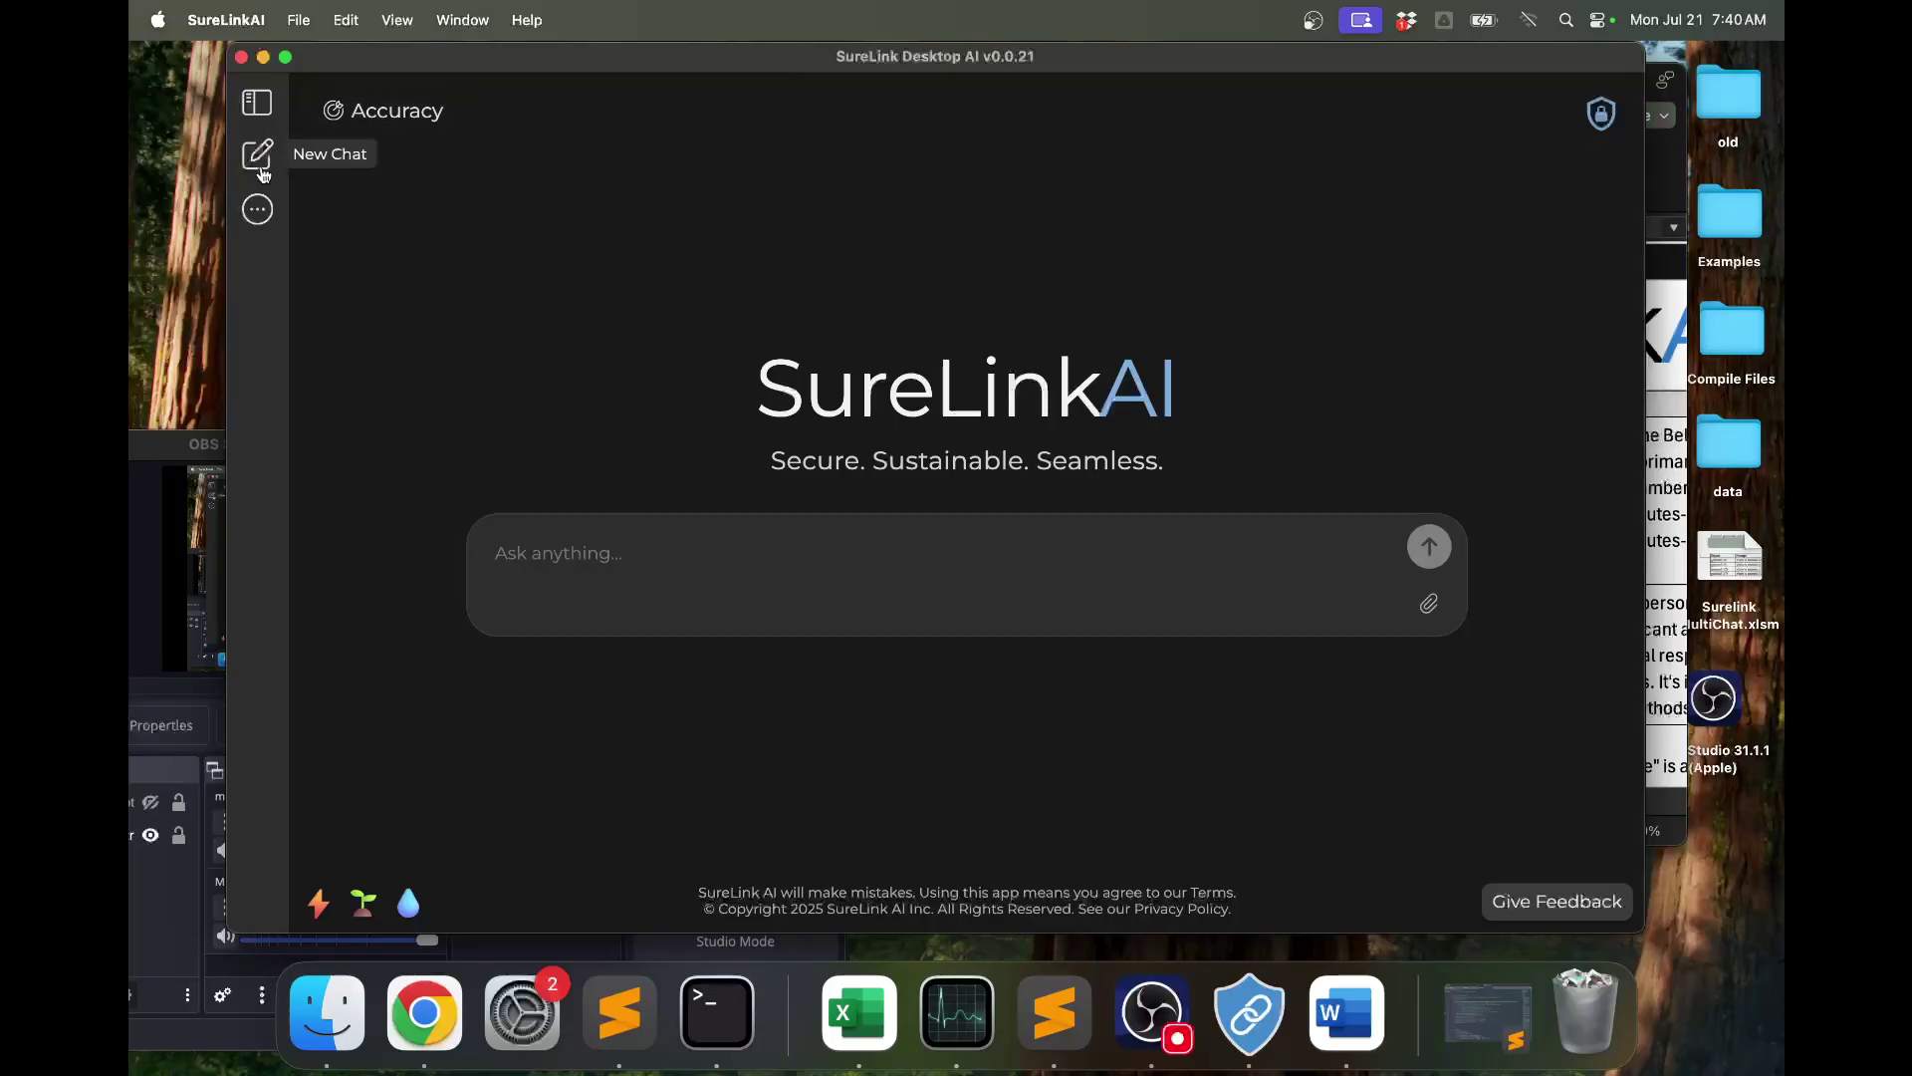
Switch the Meeting Minutes SureLink back on in the SureLinks actions dialog.
{"action": "left_click", "coordinate": [258, 211]}
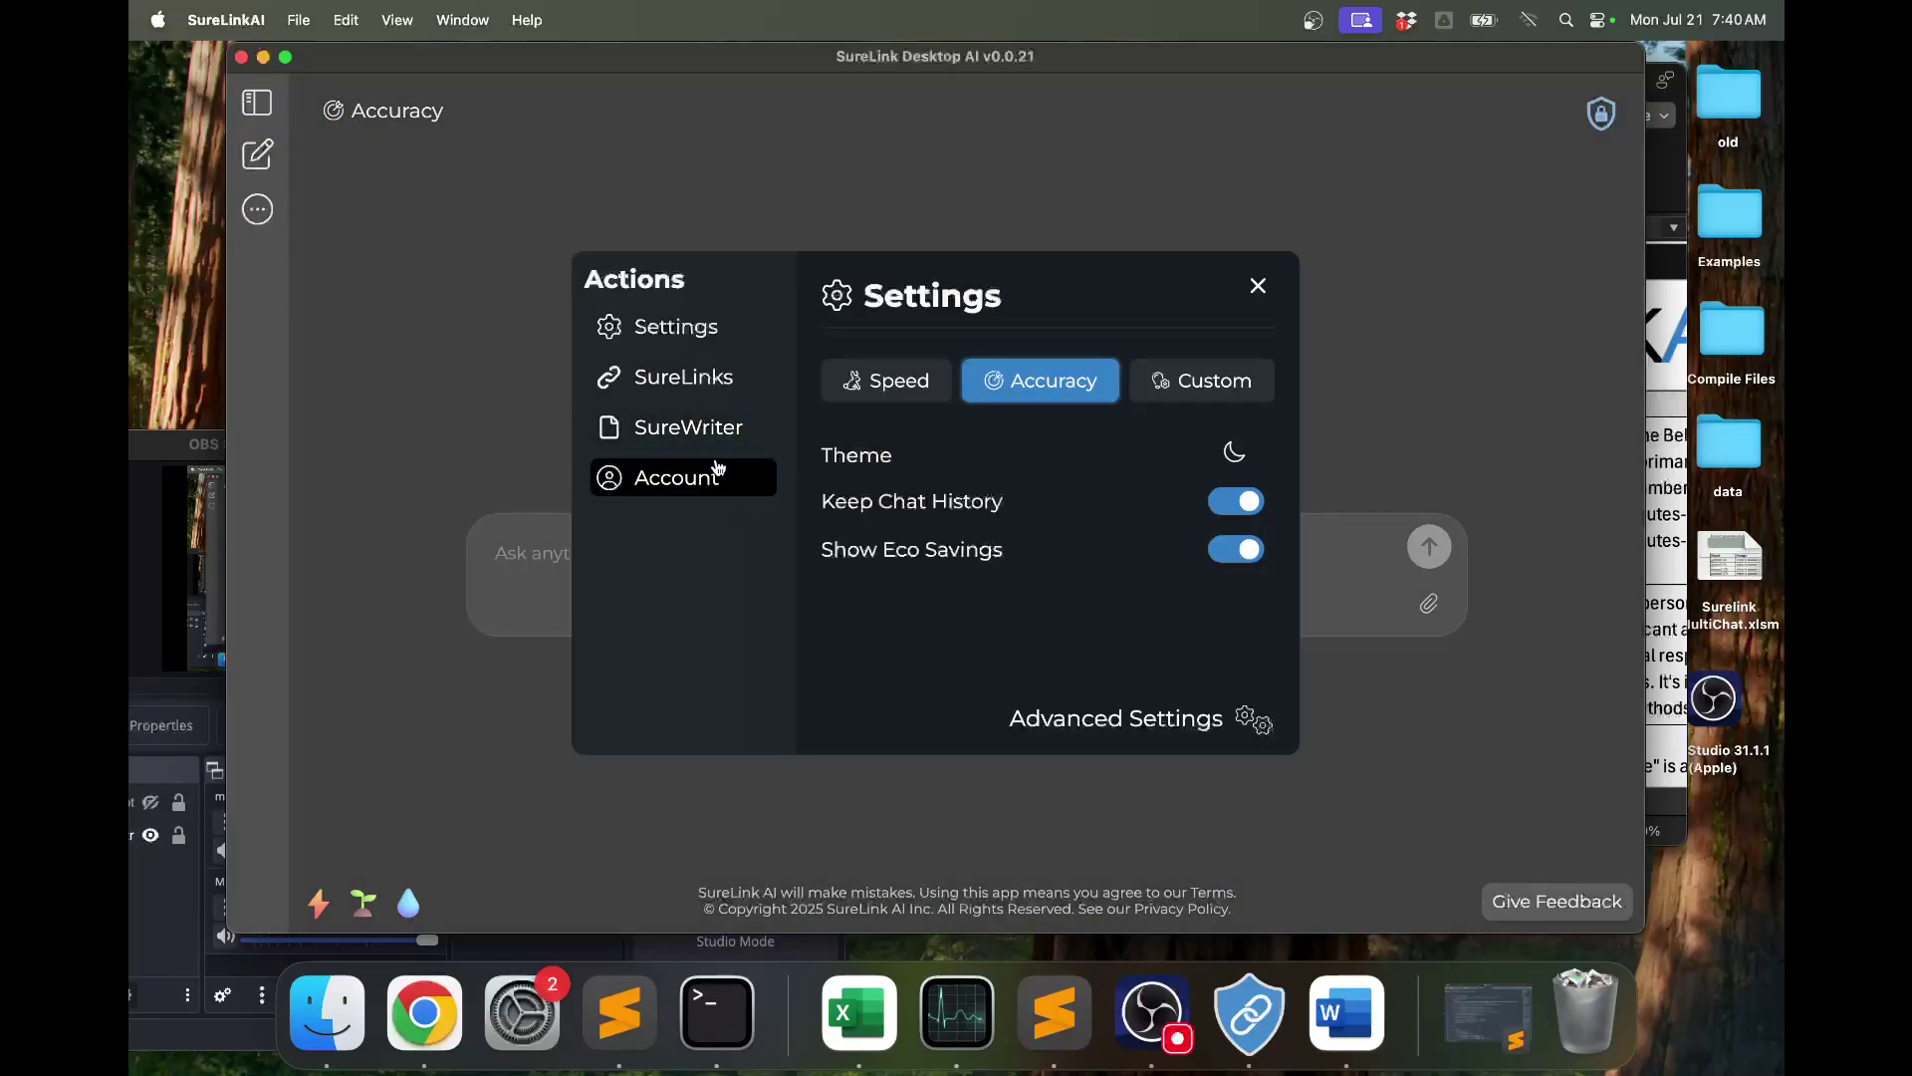
{"action": "left_click", "coordinate": [683, 376]}
{"action": "left_click", "coordinate": [1195, 416]}
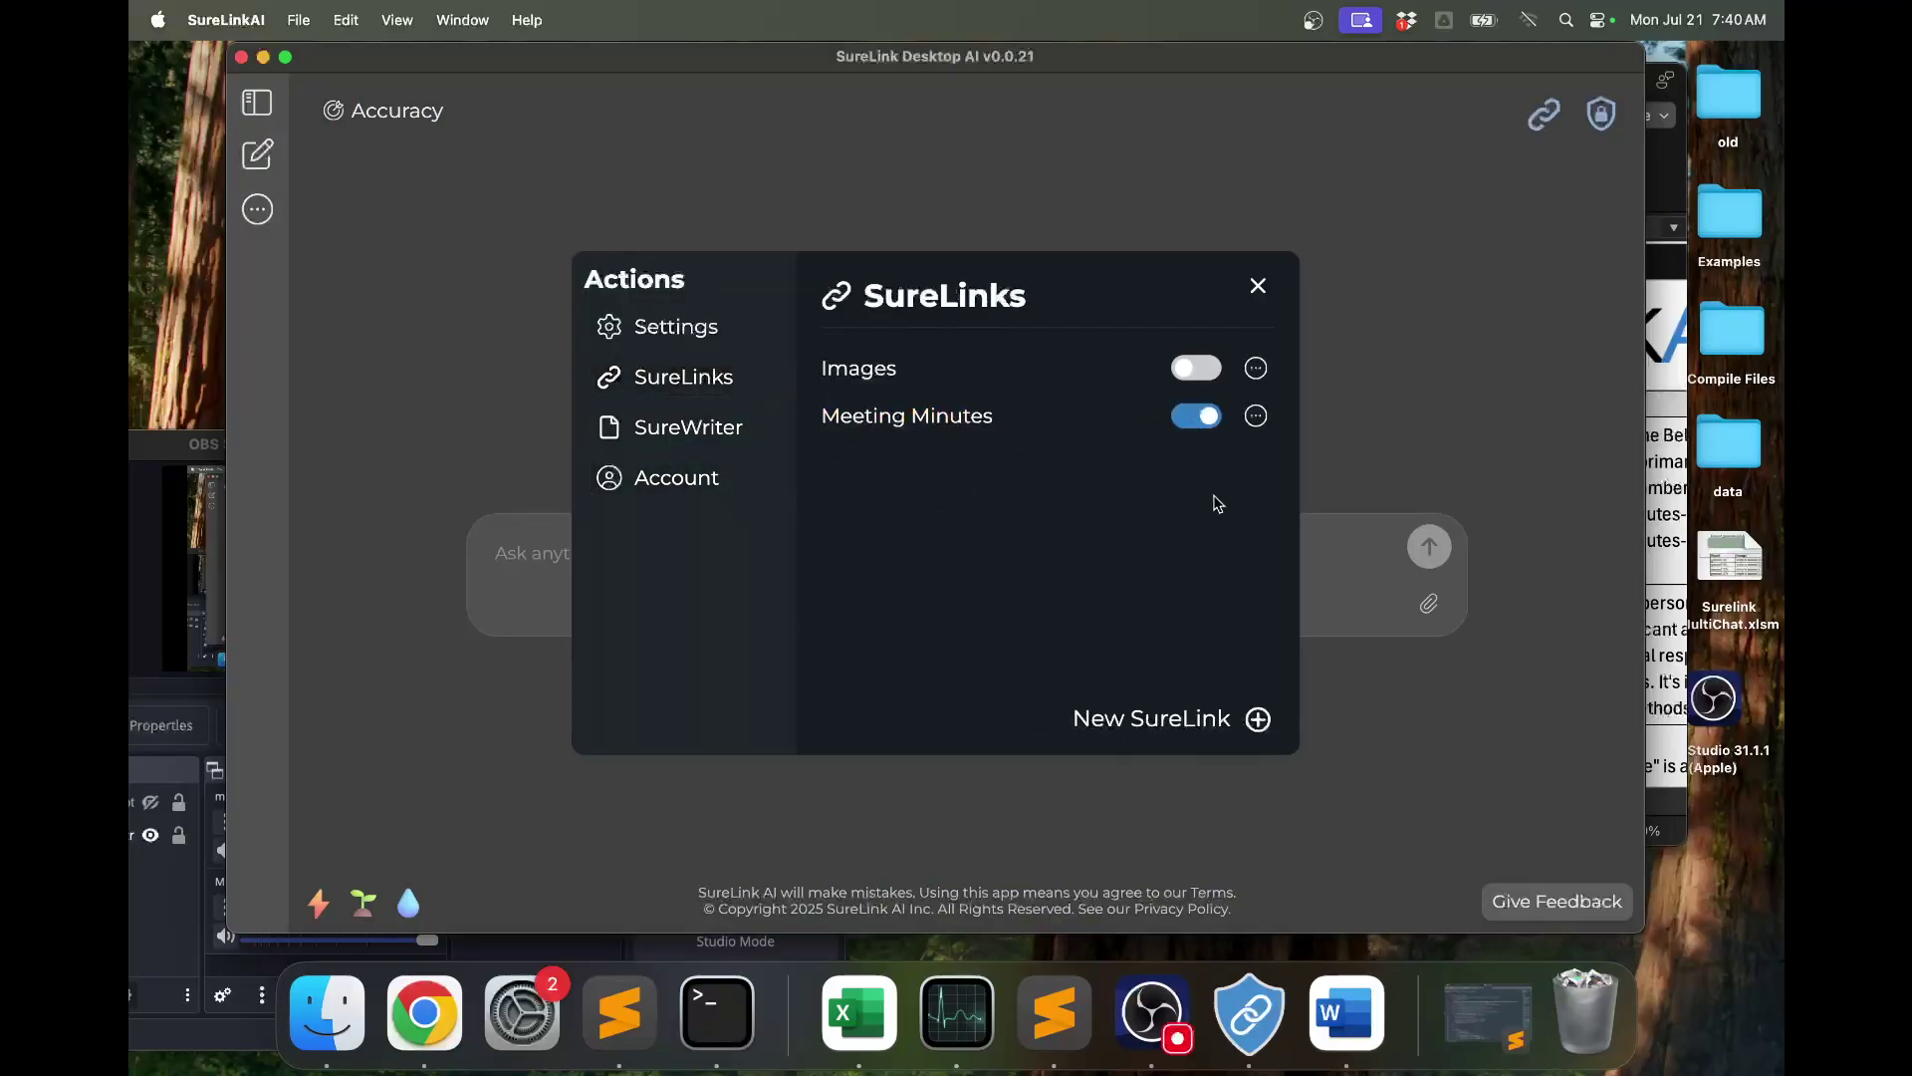
{"action": "left_click", "coordinate": [1386, 380]}
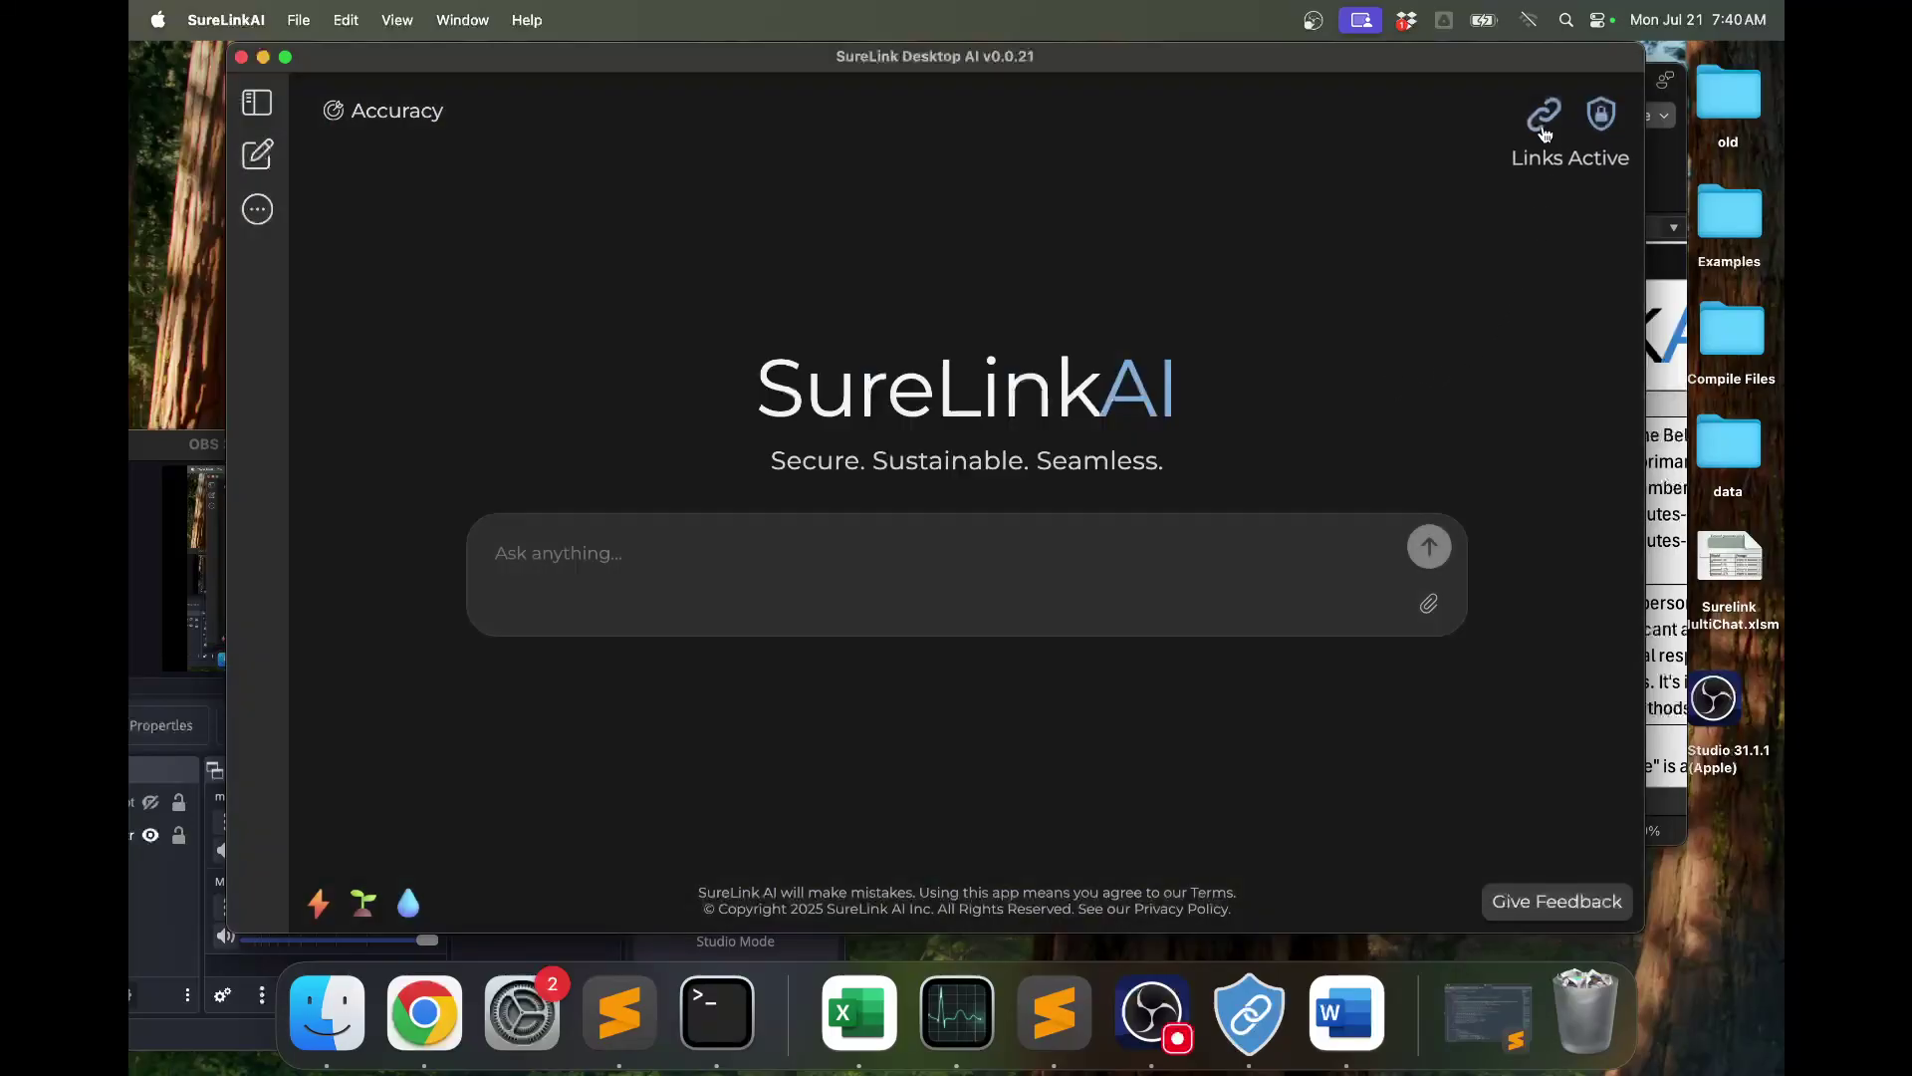
Clear the old answers and times, then rerun all prompts against the linked meeting minutes.
{"action": "left_click", "coordinate": [1657, 495]}
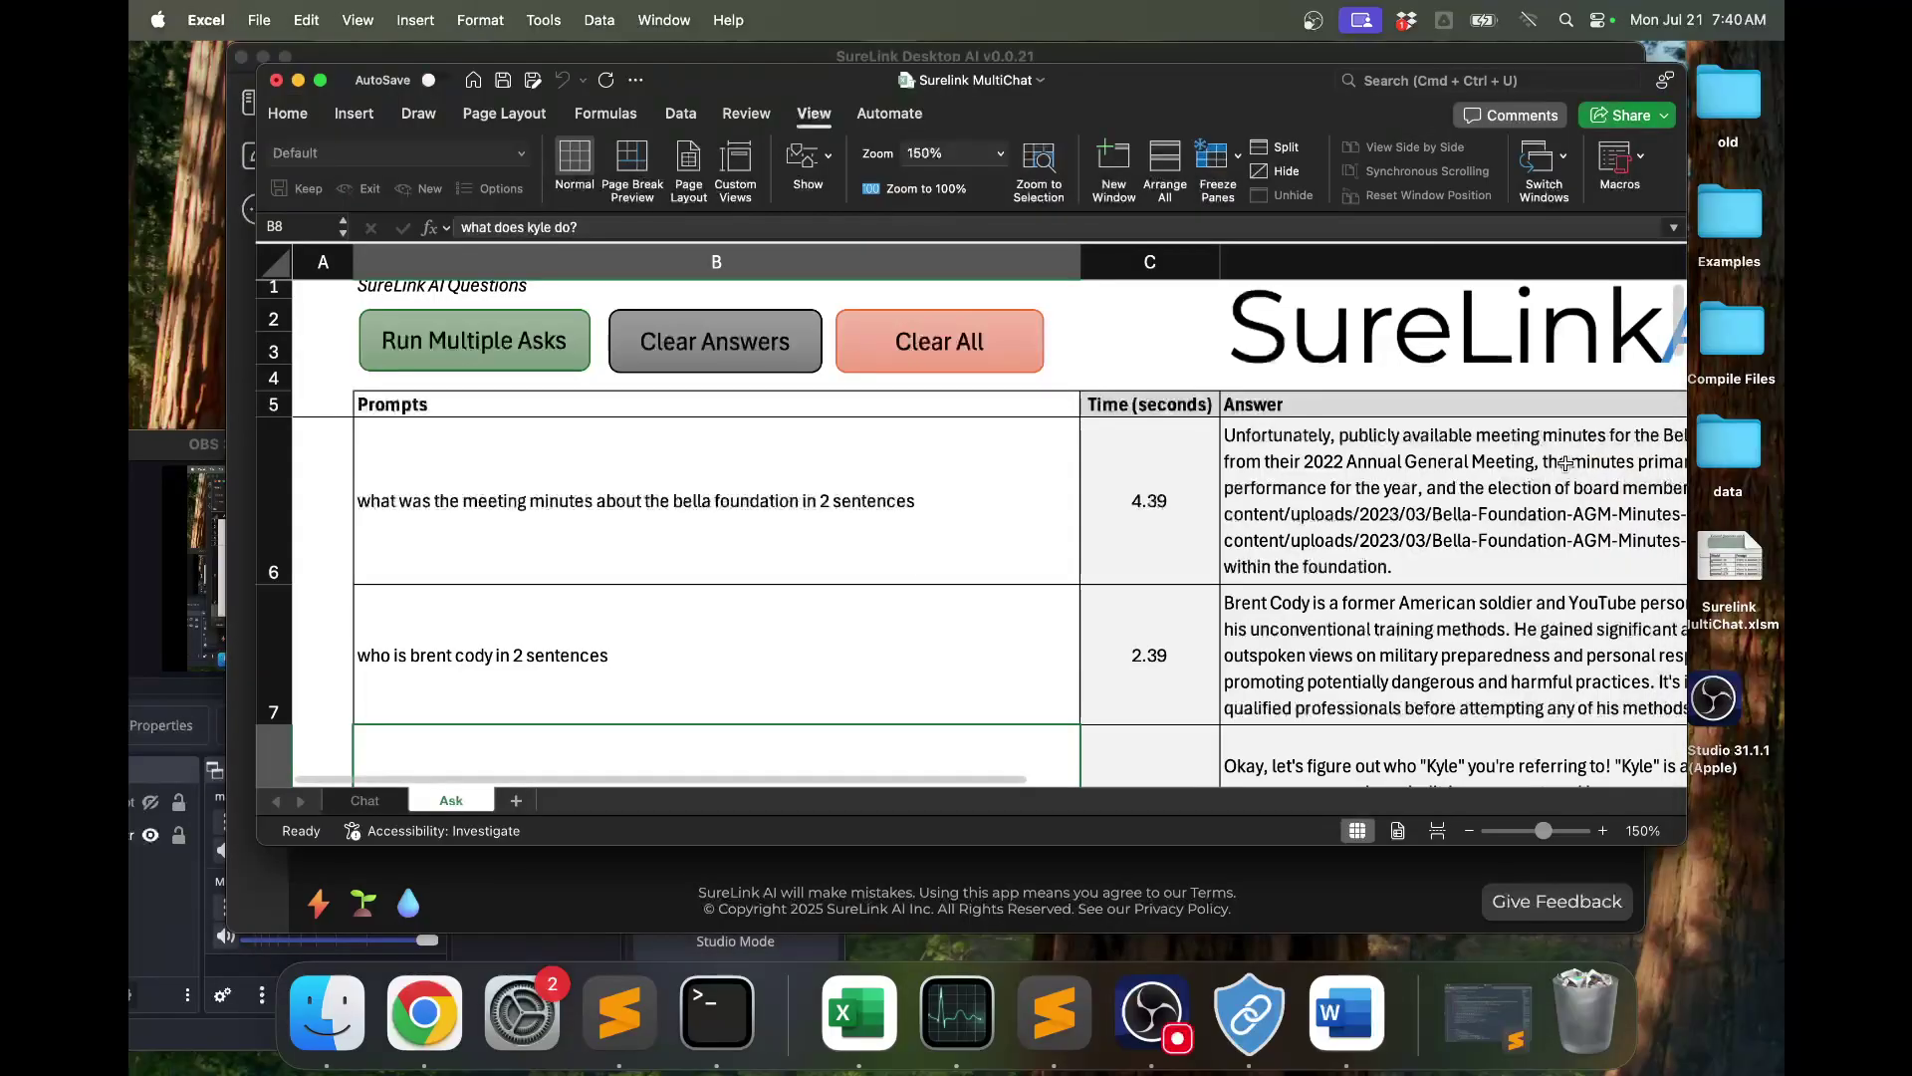
{"action": "left_click", "coordinate": [801, 354]}
{"action": "left_click", "coordinate": [528, 351]}
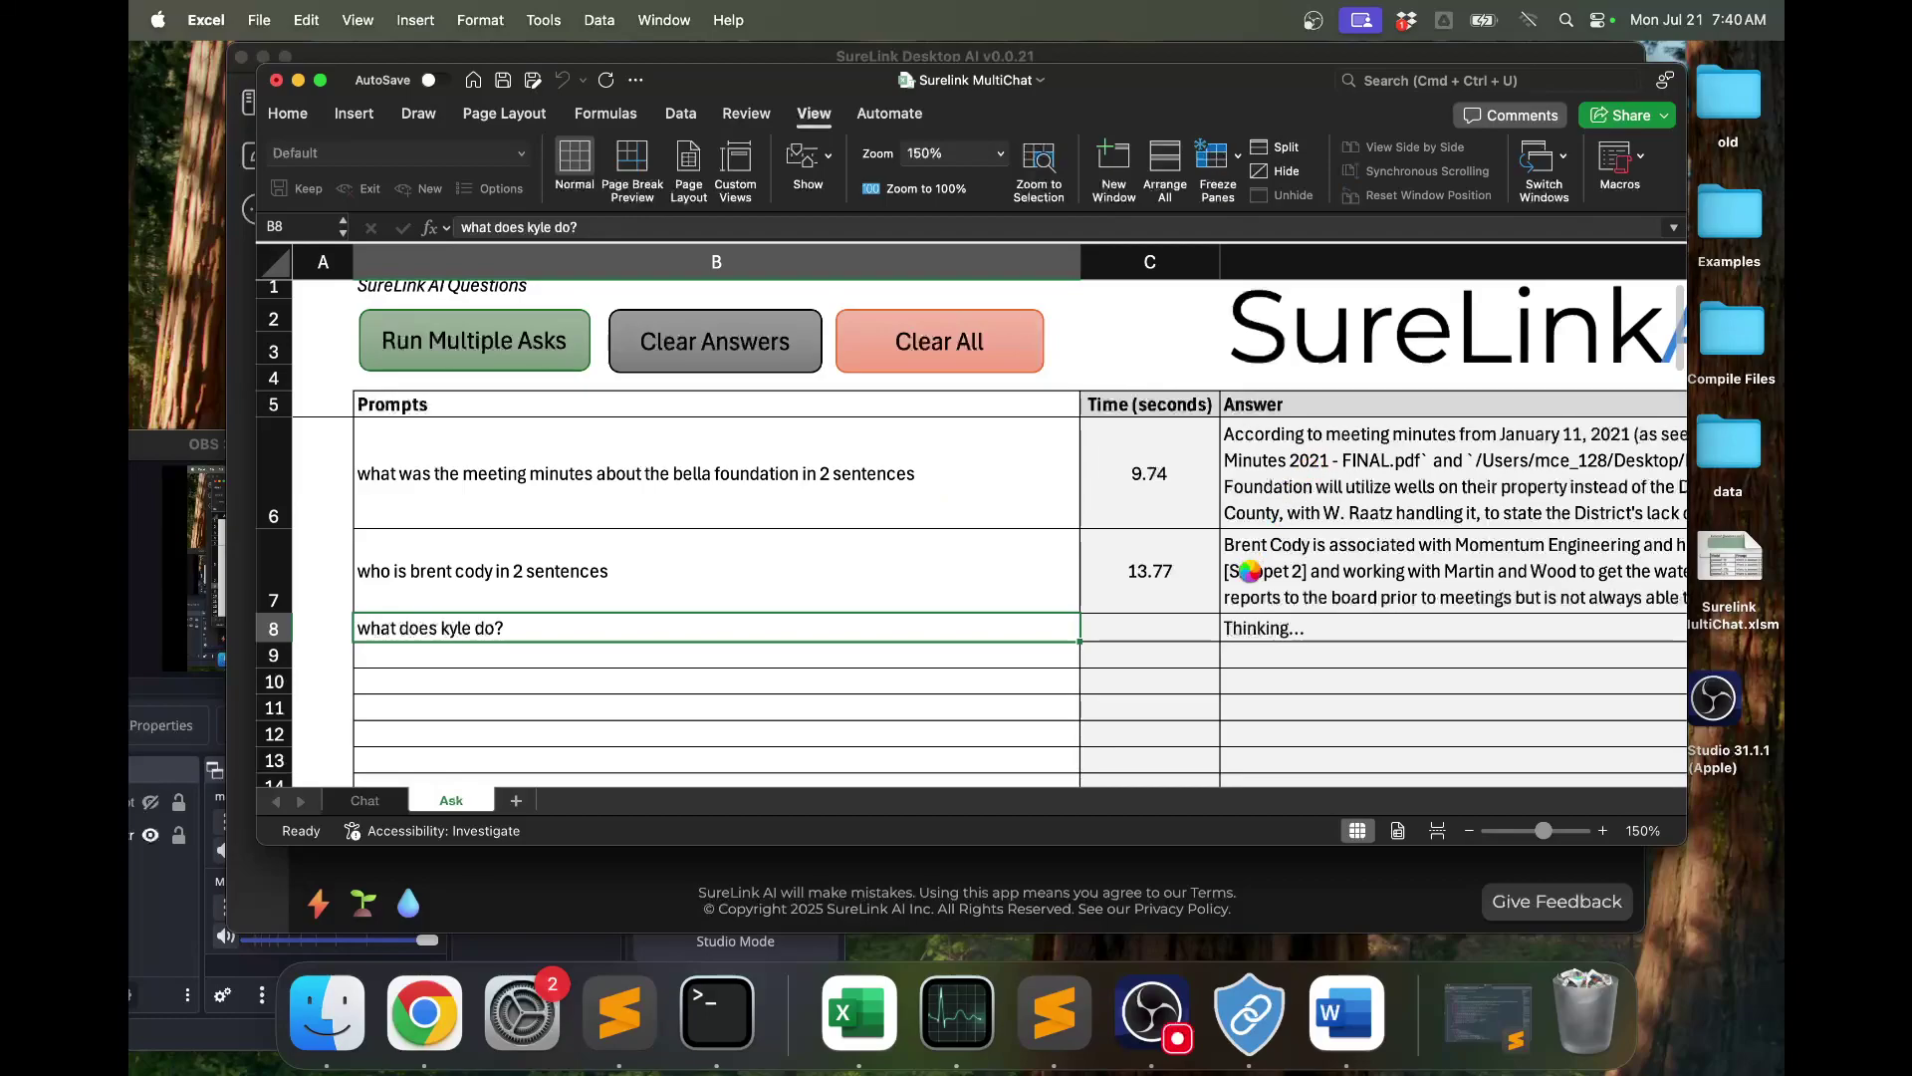
{"action": "left_click", "coordinate": [247, 436]}
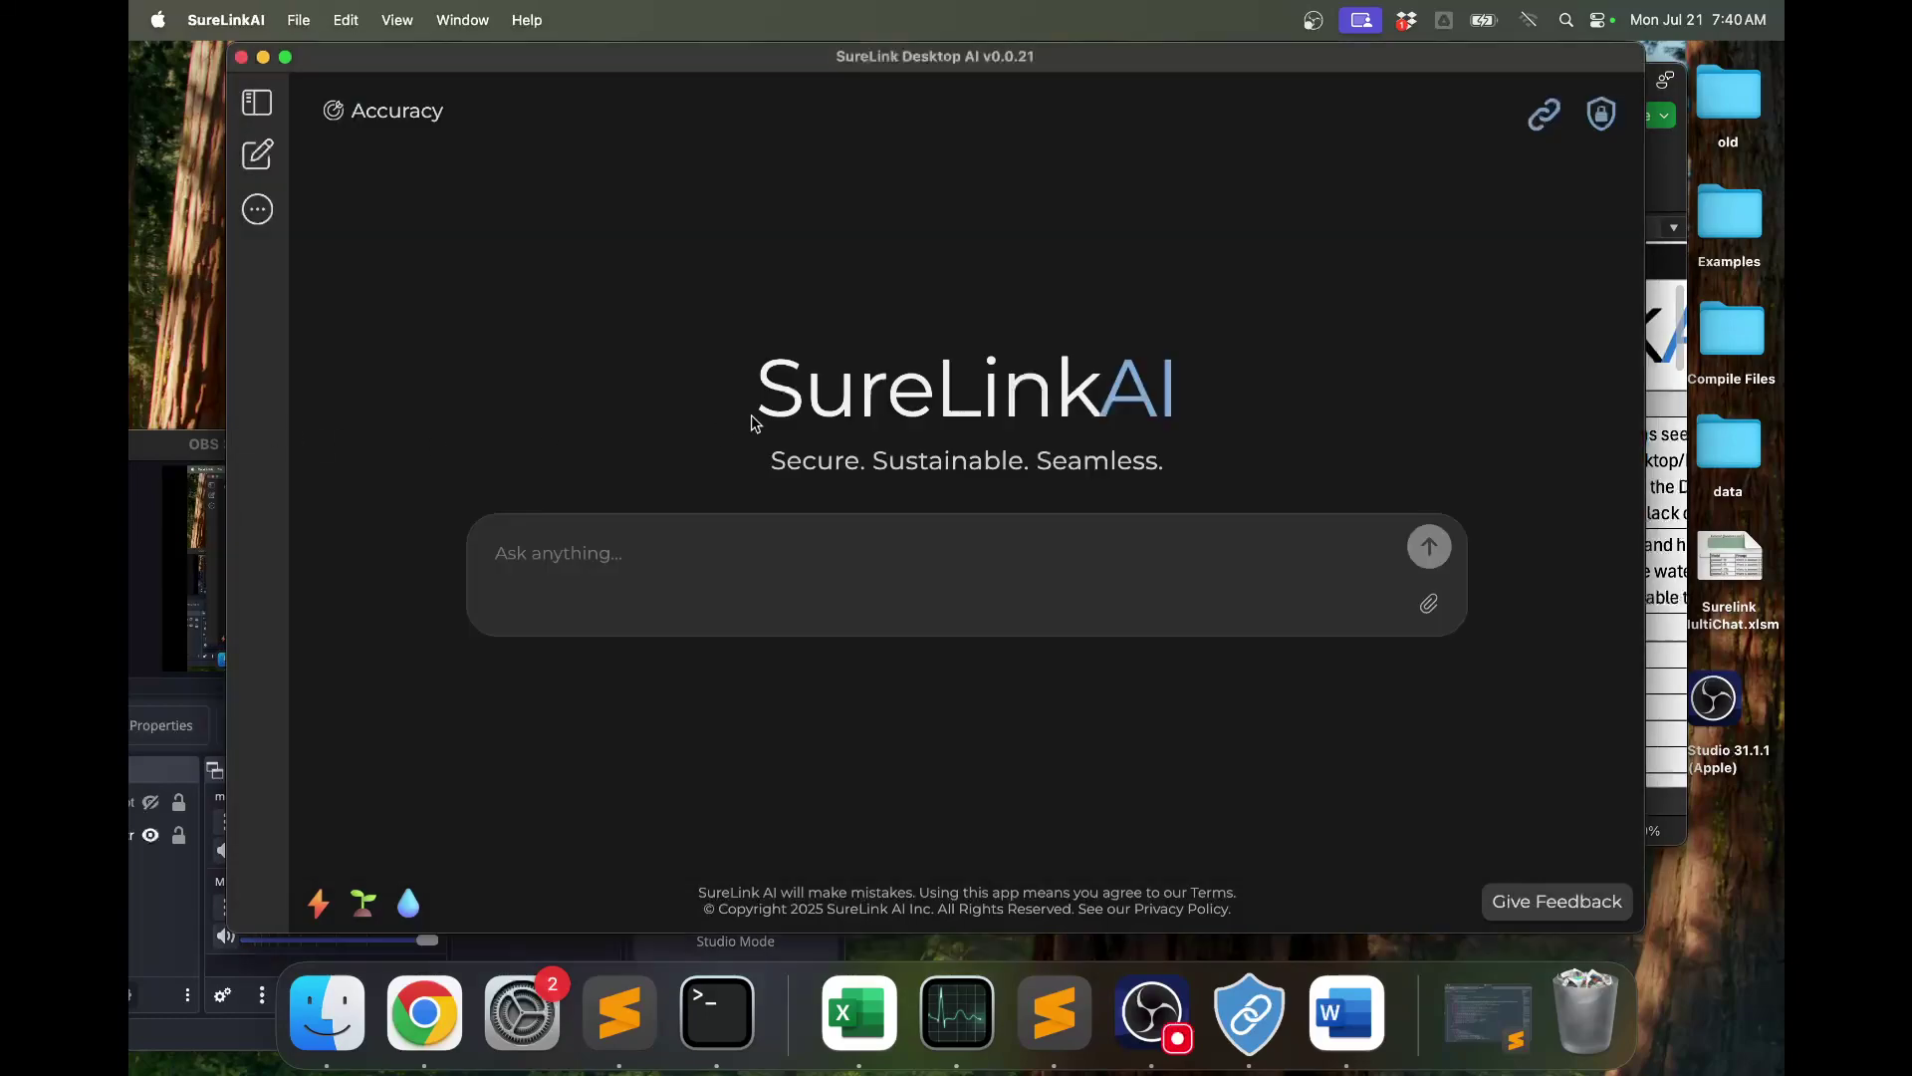